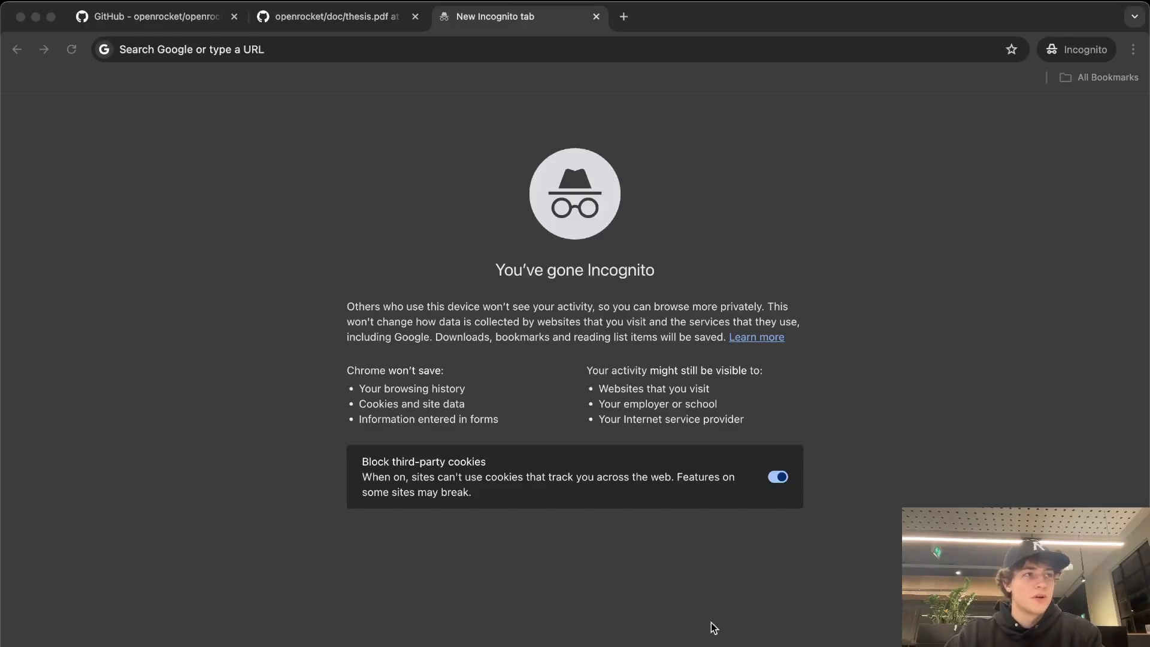
Step: Look through the openrocket GitHub repository, from its file list down to the README screenshots
left_click(155, 17)
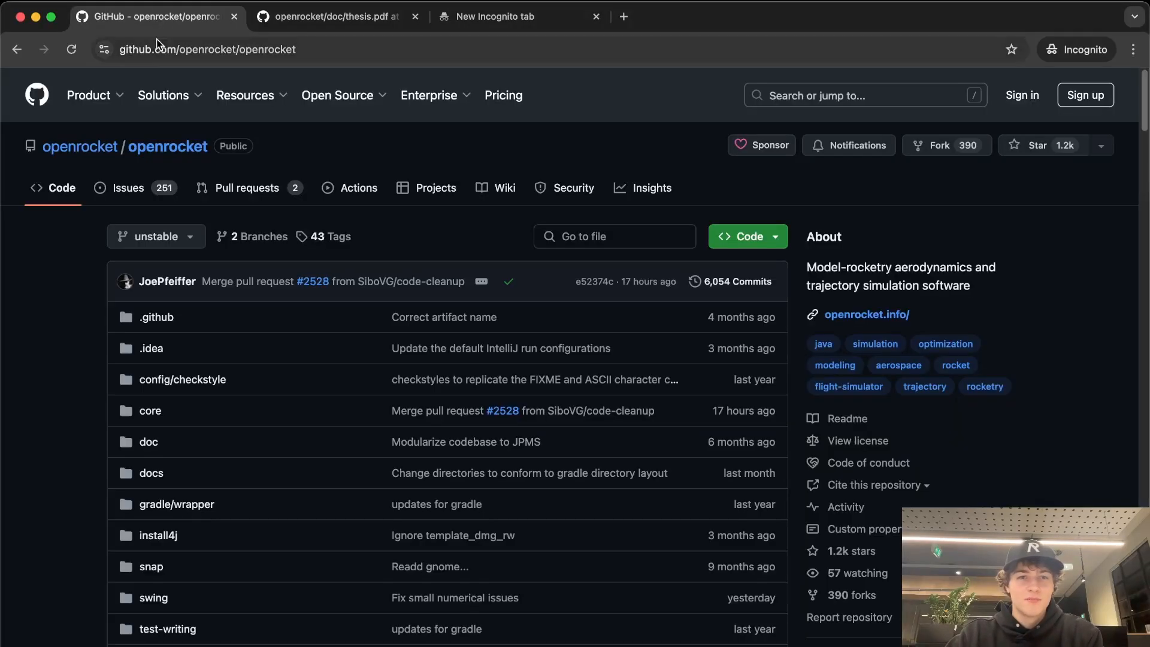
scroll(788, 336, "down", 3)
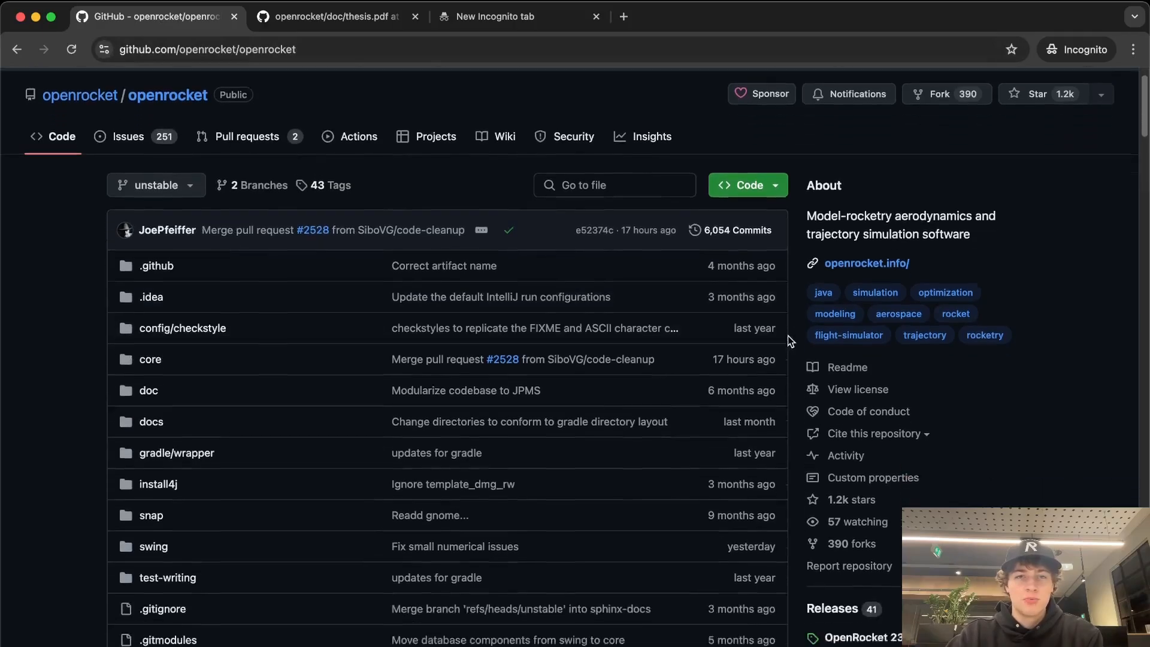
scroll(765, 336, "down", 10)
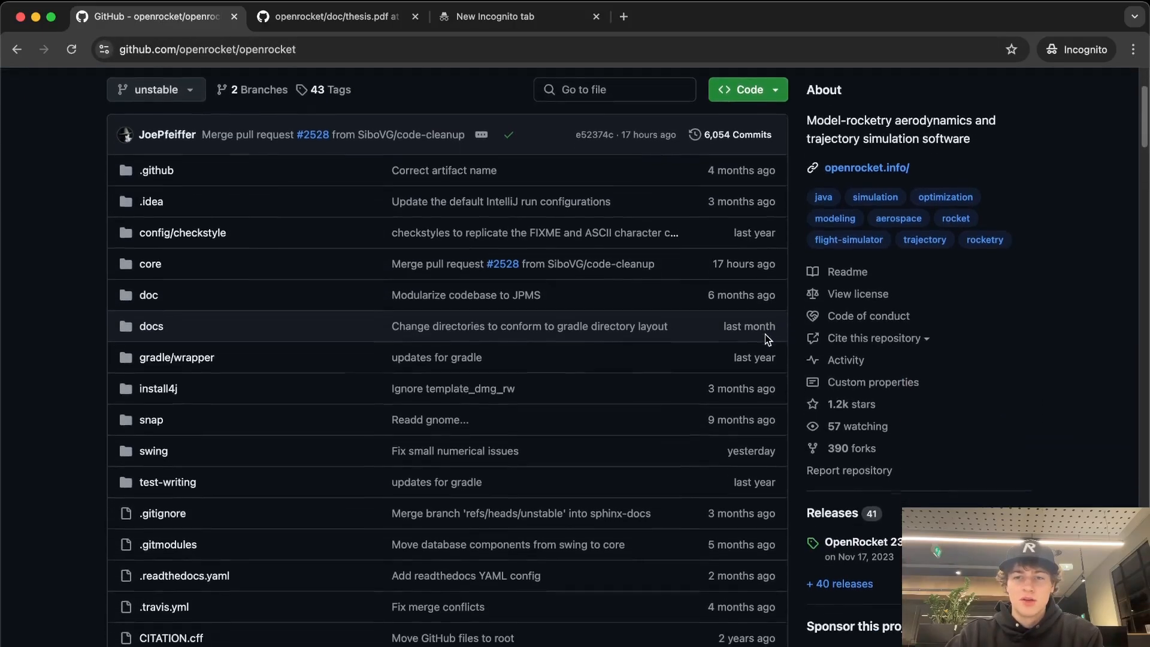
scroll(761, 336, "down", 12)
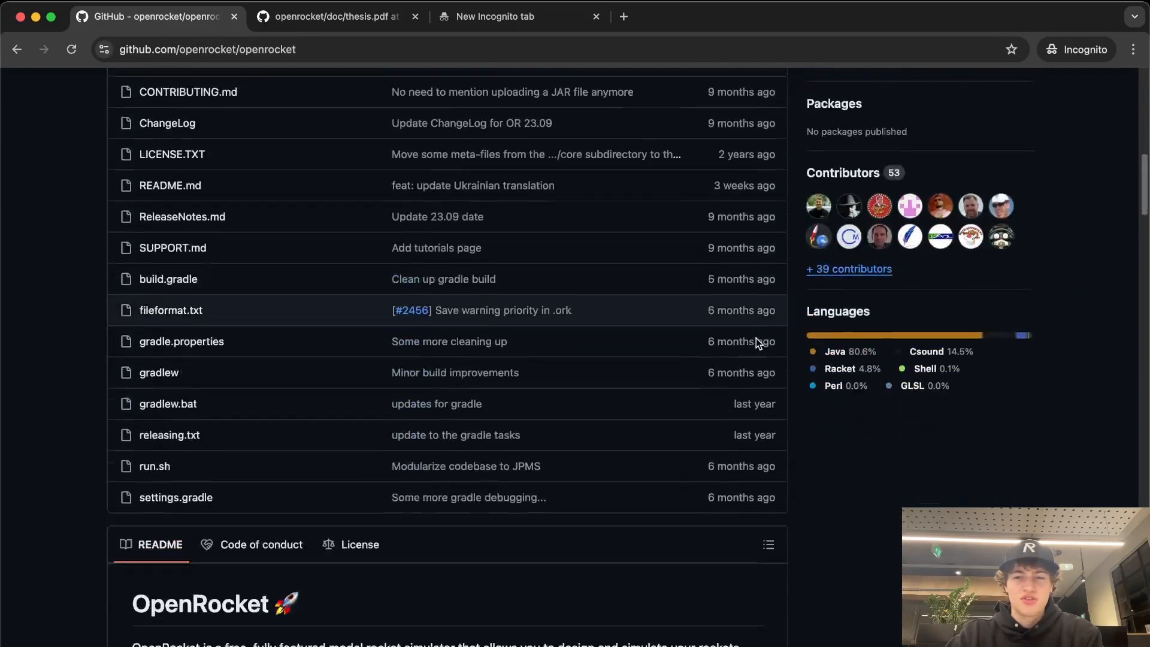
scroll(742, 347, "down", 15)
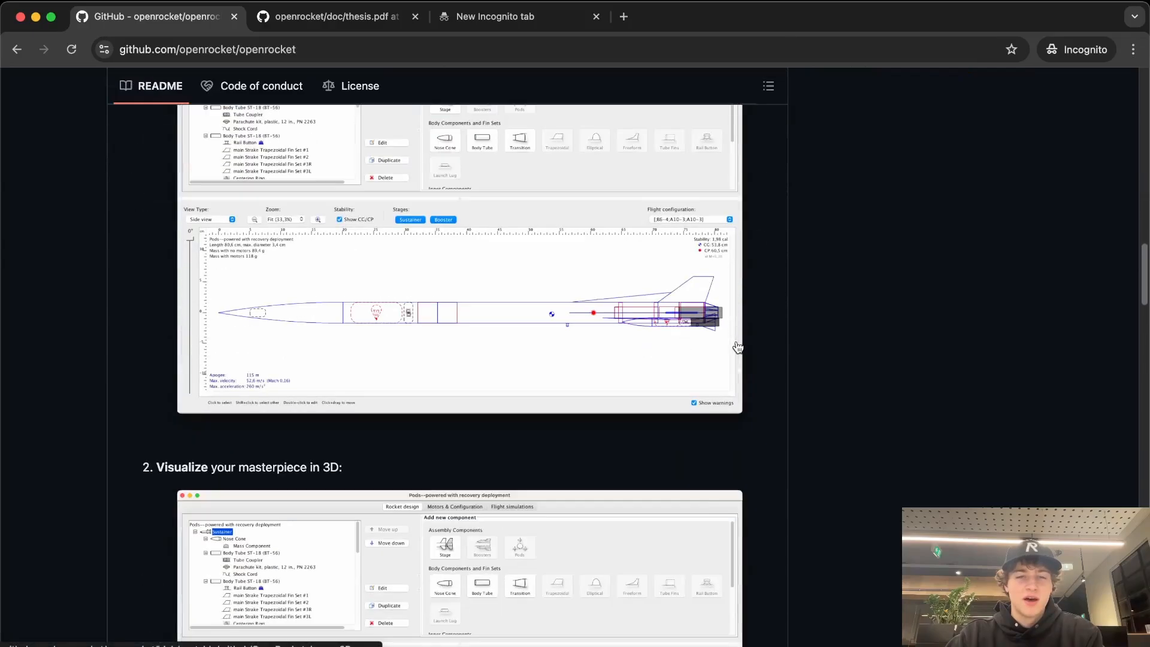
scroll(425, 279, "up", 20)
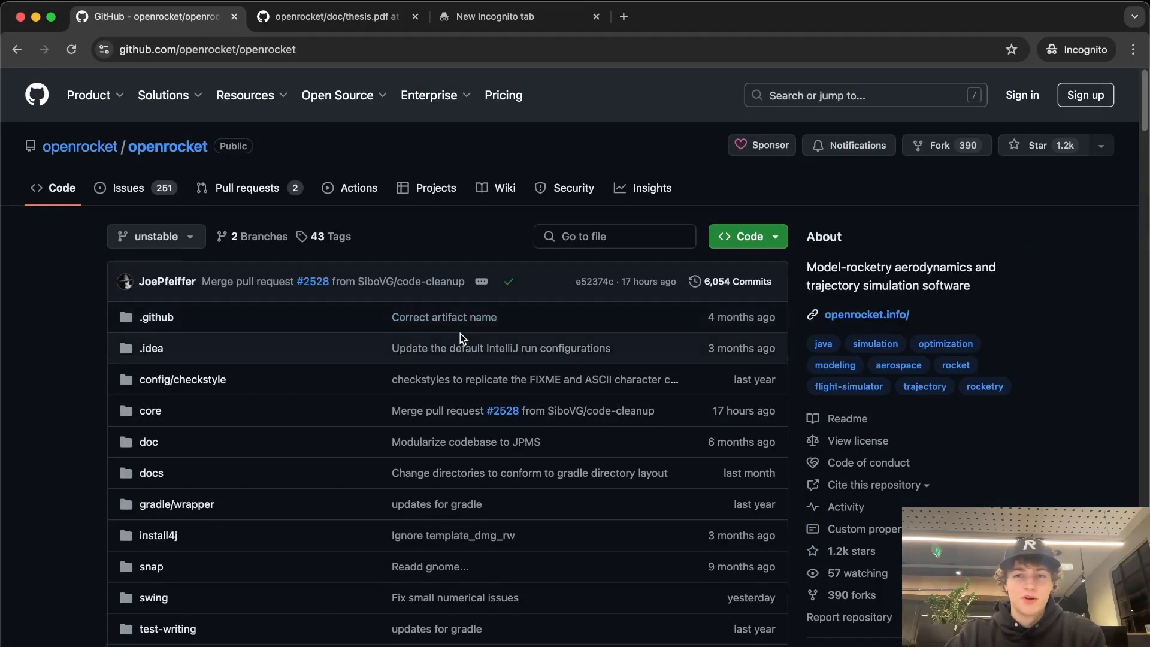
scroll(364, 315, "down", 5)
scroll(301, 289, "up", 3)
scroll(302, 290, "up", 3)
Step: Skim thesis.pdf in the repository's doc folder, from the contents and symbol list on to Chapter 1, loading more pages
left_click(337, 16)
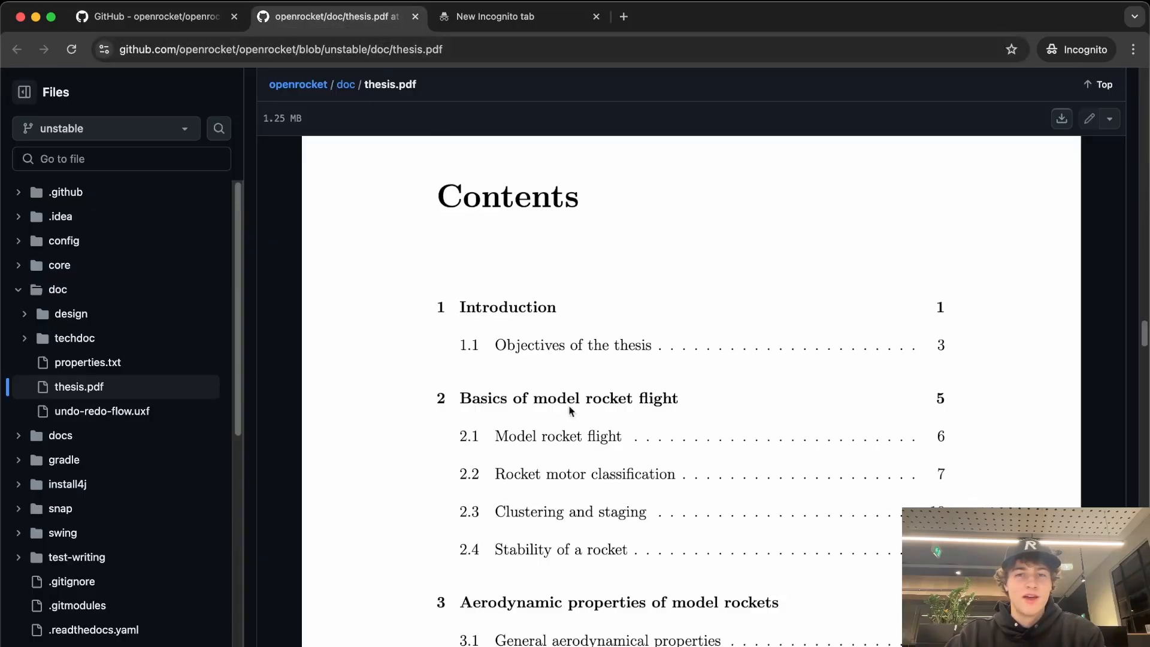
scroll(559, 388, "up", 8)
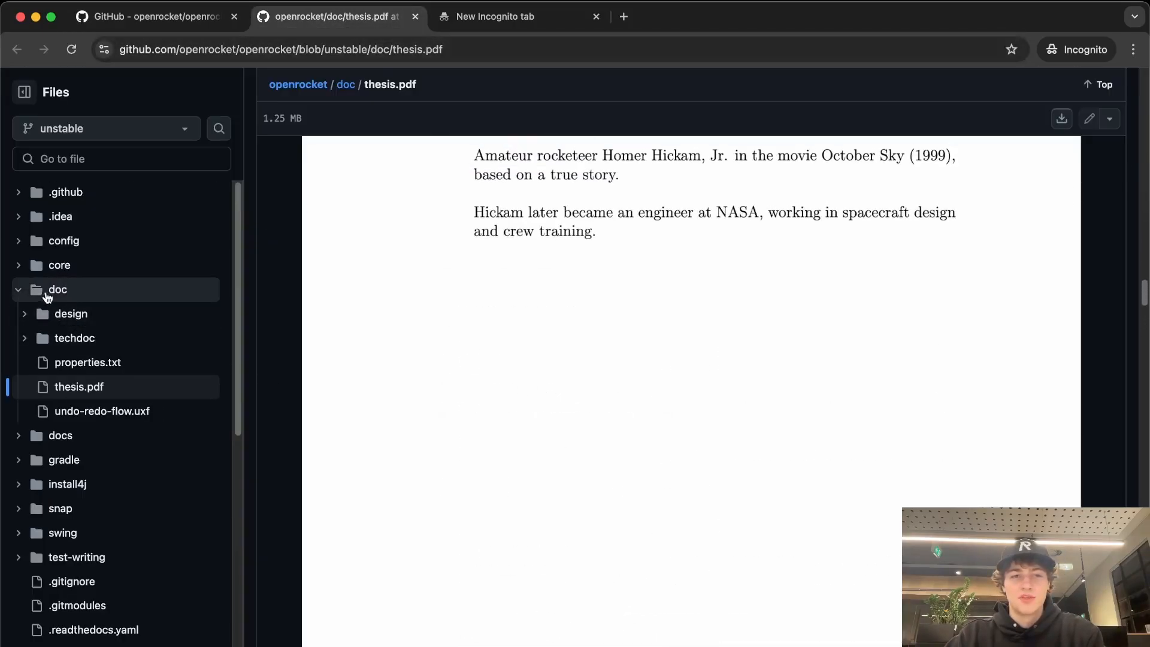
scroll(623, 455, "up", 3)
scroll(624, 452, "down", 12)
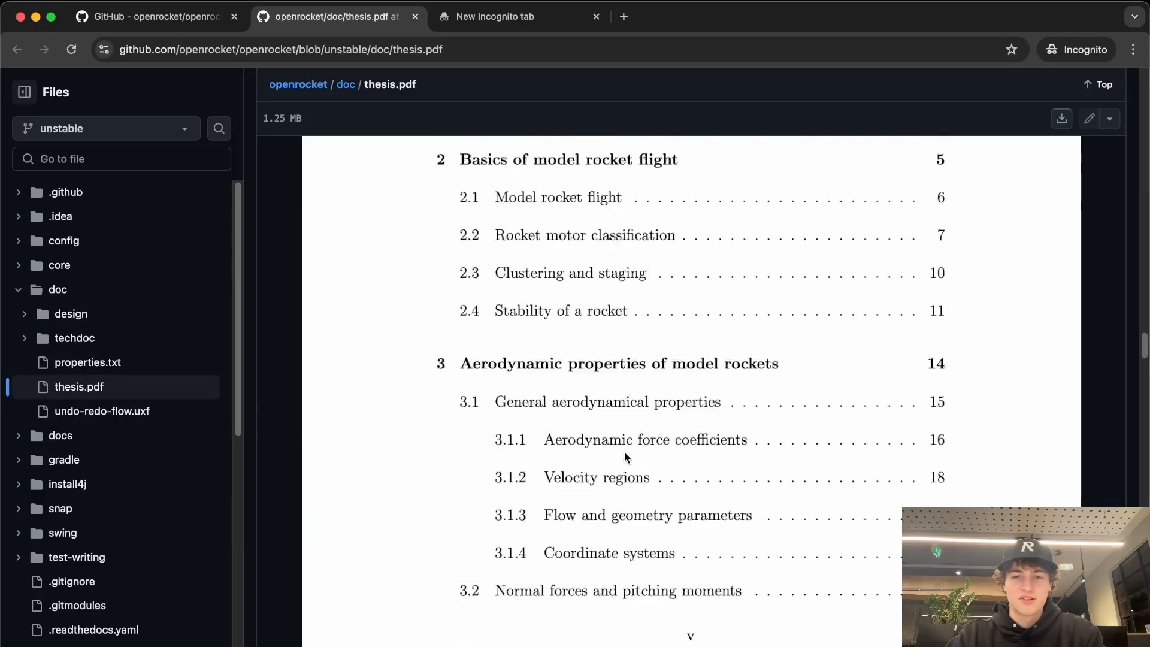
scroll(618, 447, "down", 15)
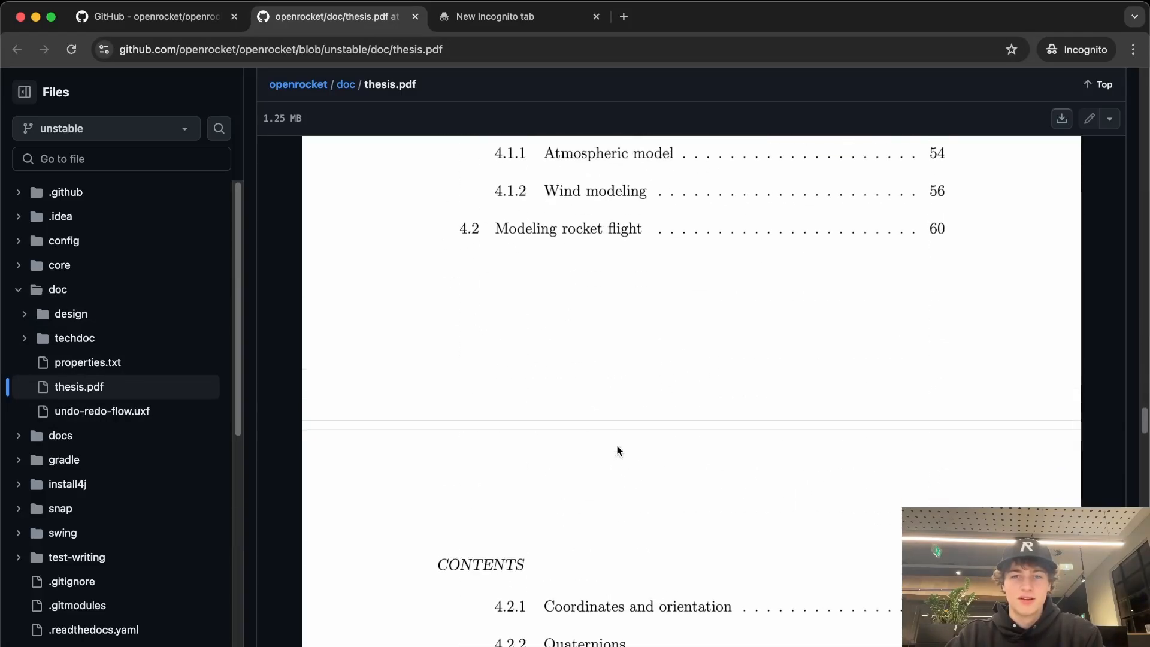
scroll(616, 445, "down", 20)
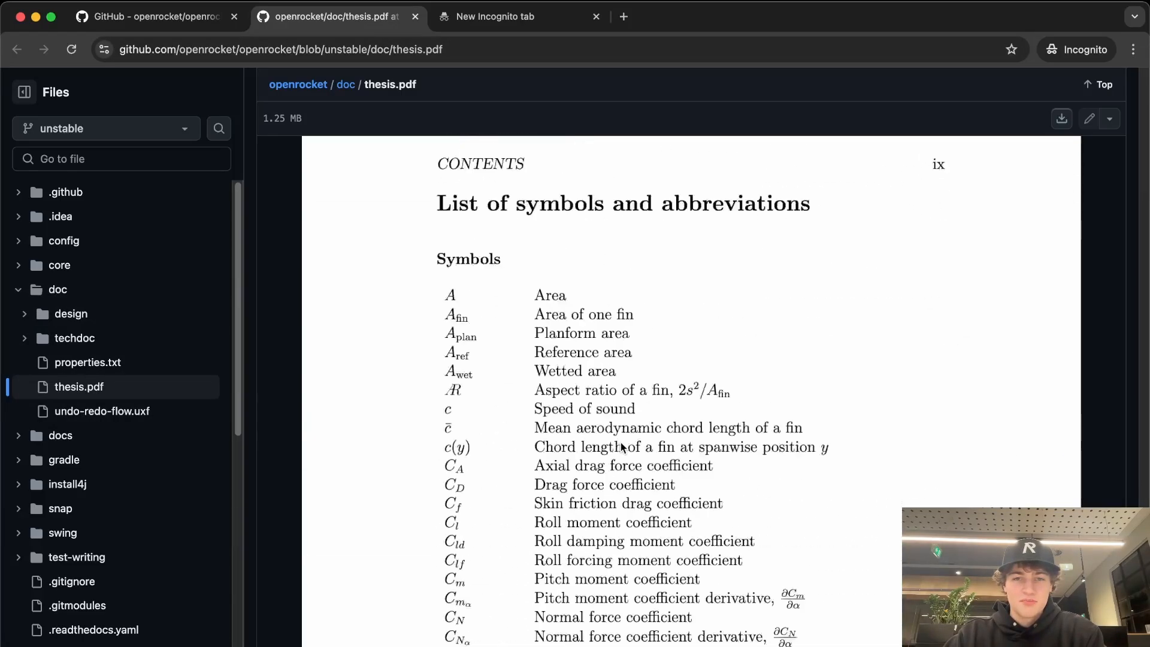
scroll(620, 444, "down", 10)
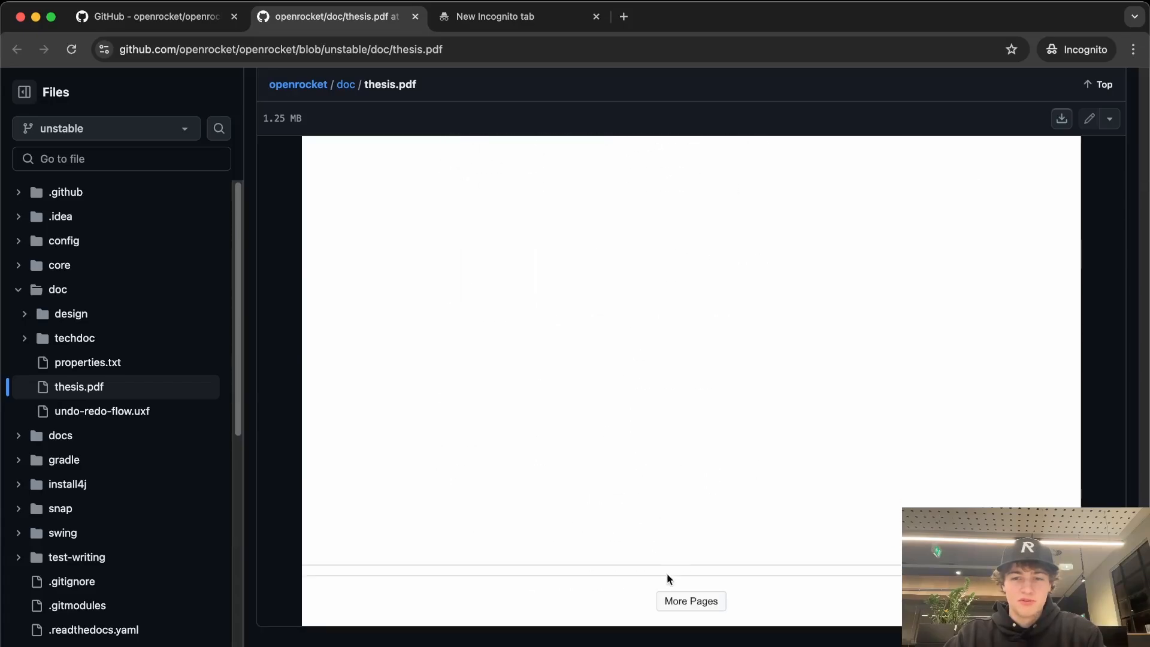
left_click(687, 611)
scroll(578, 450, "down", 15)
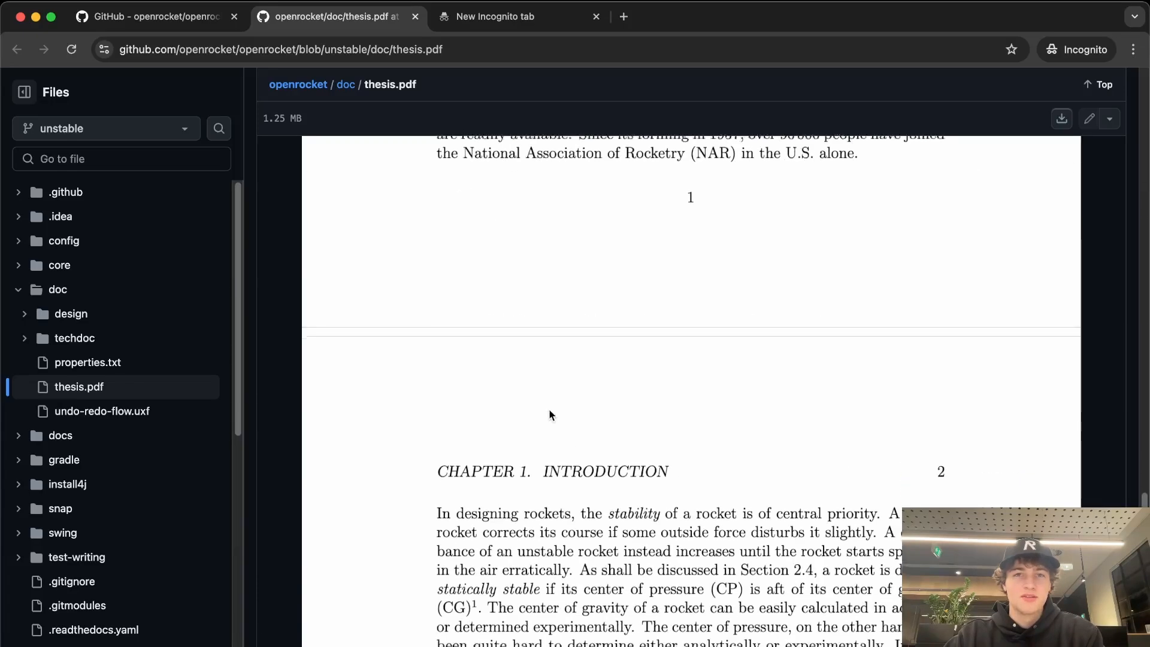
Step: Search the web for "openrocket" and open the OpenRocket-22.02 download page
left_click(503, 16)
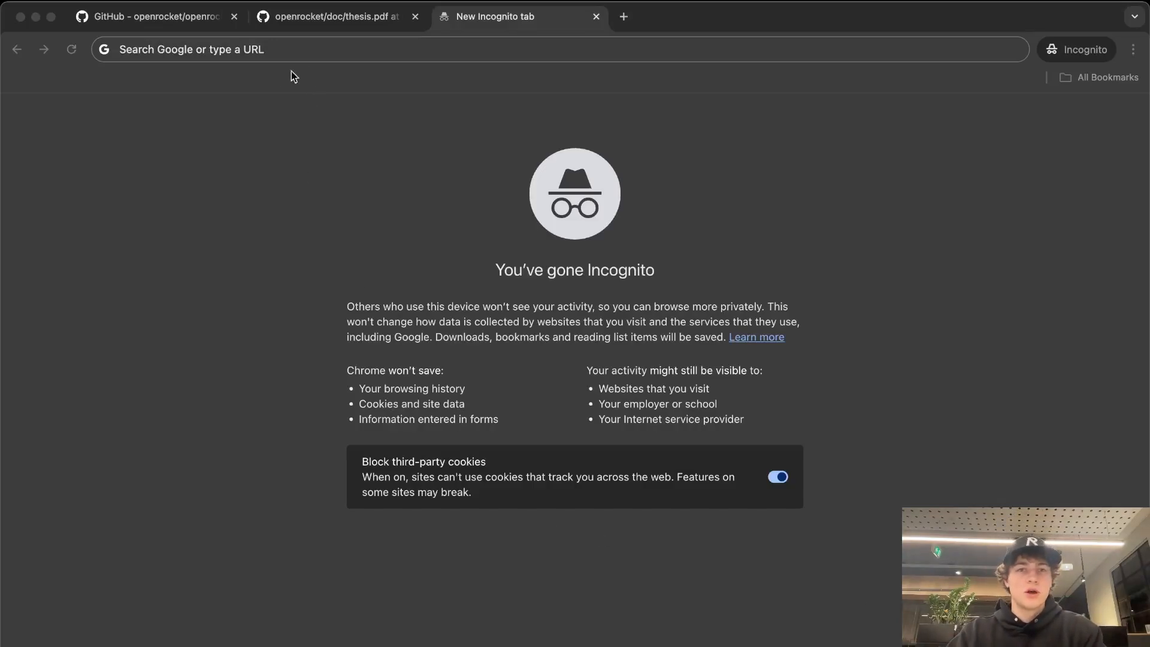
left_click(277, 49)
type("openro")
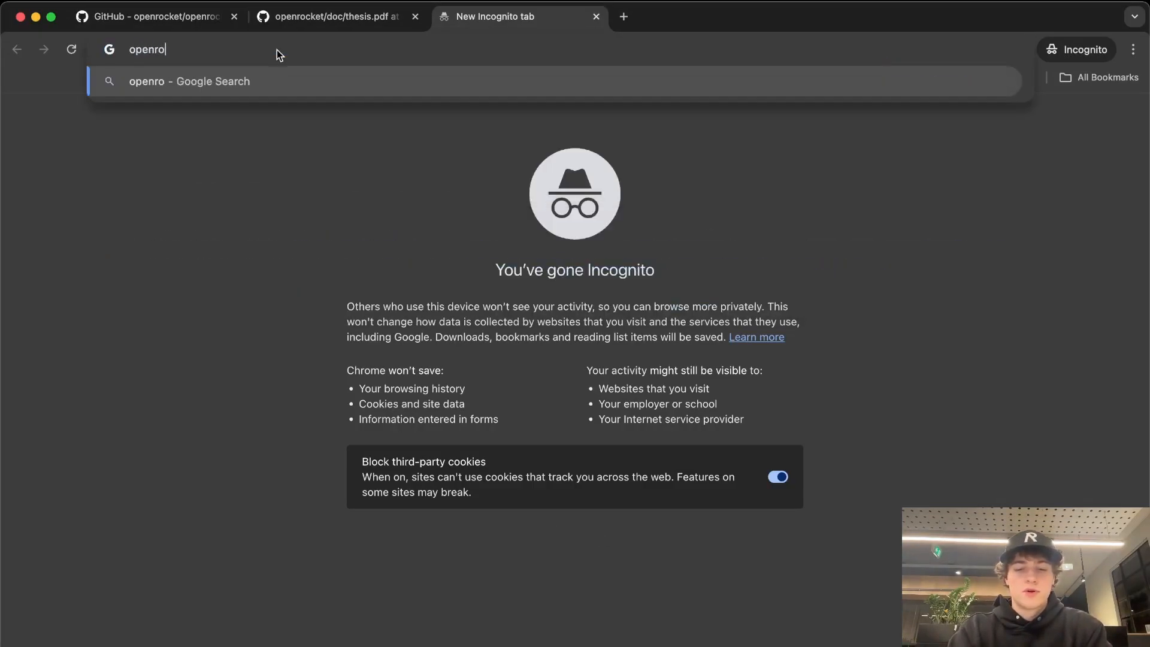
type("cket")
key("Return")
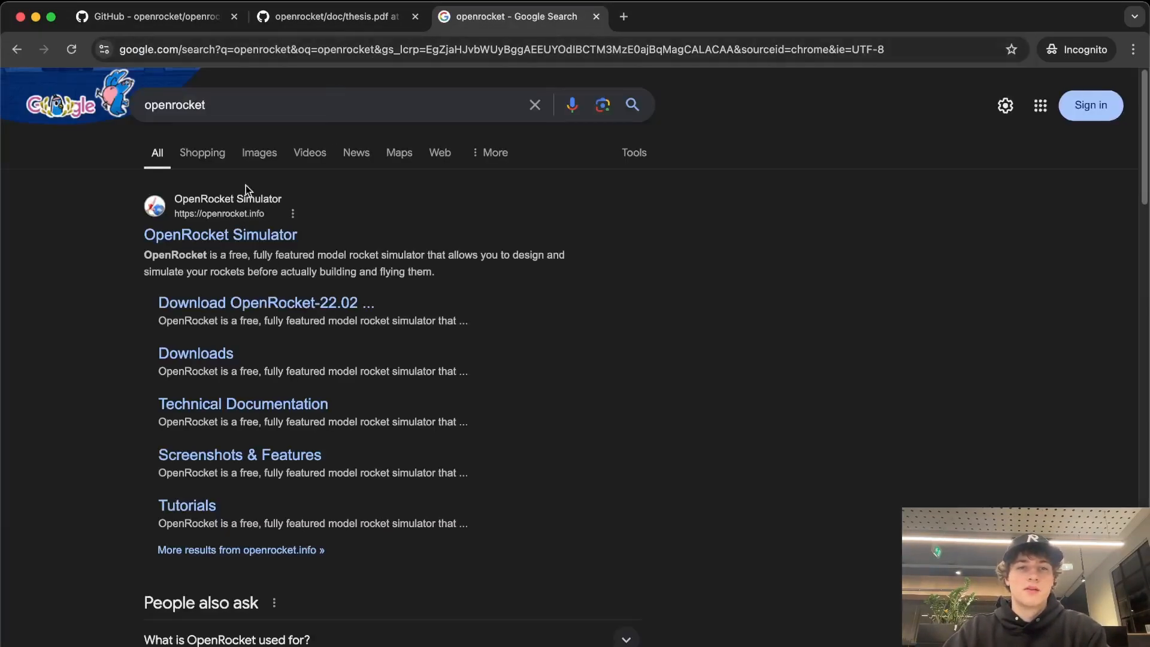
left_click(240, 302)
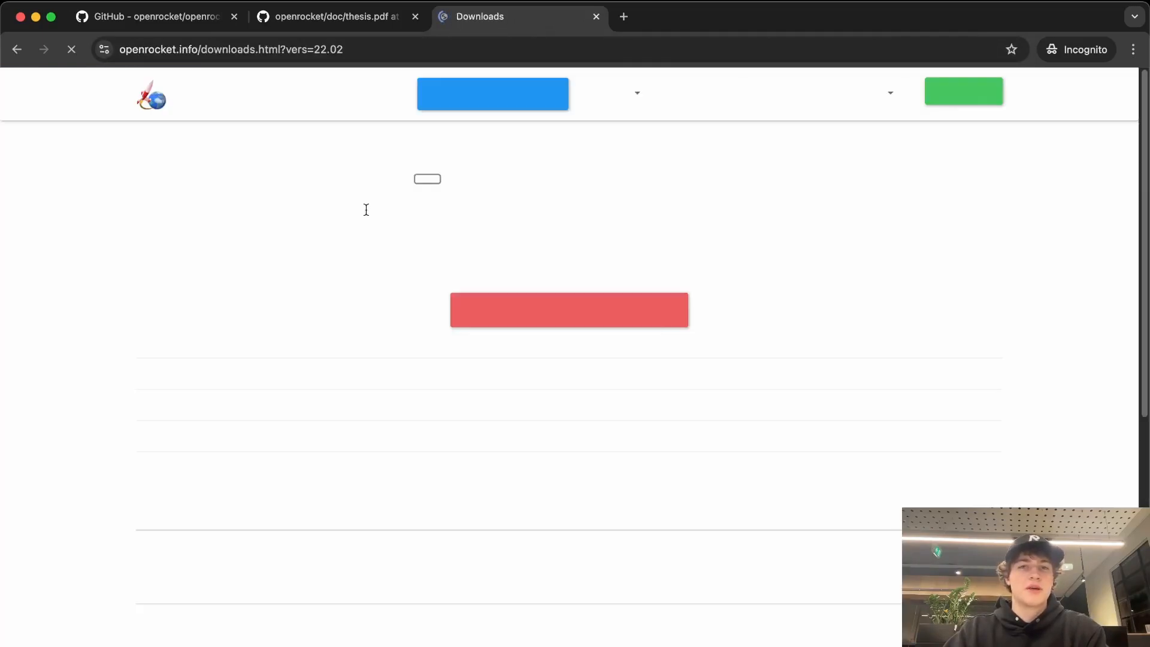
Step: Download OpenRocket-22.02-macOS-AppleSilicon.dmg and open the downloaded disk image
scroll(487, 304, "down", 5)
scroll(376, 311, "up", 5)
scroll(375, 307, "up", 8)
scroll(451, 325, "down", 3)
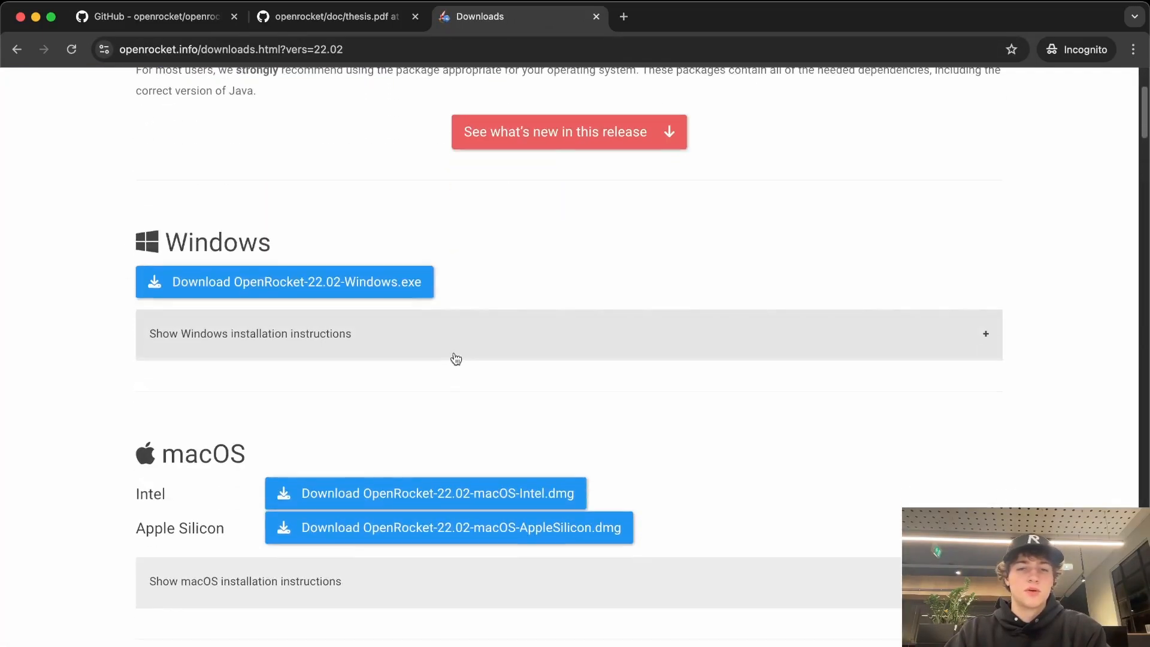
scroll(459, 359, "down", 3)
left_click(545, 436)
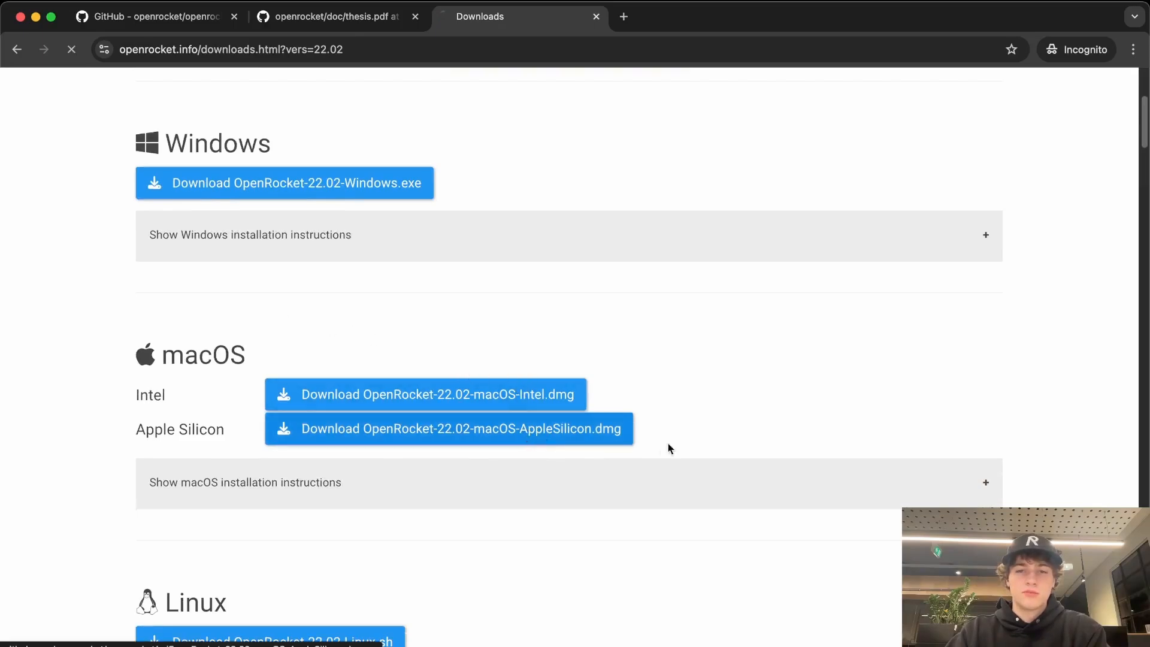
left_click(1019, 50)
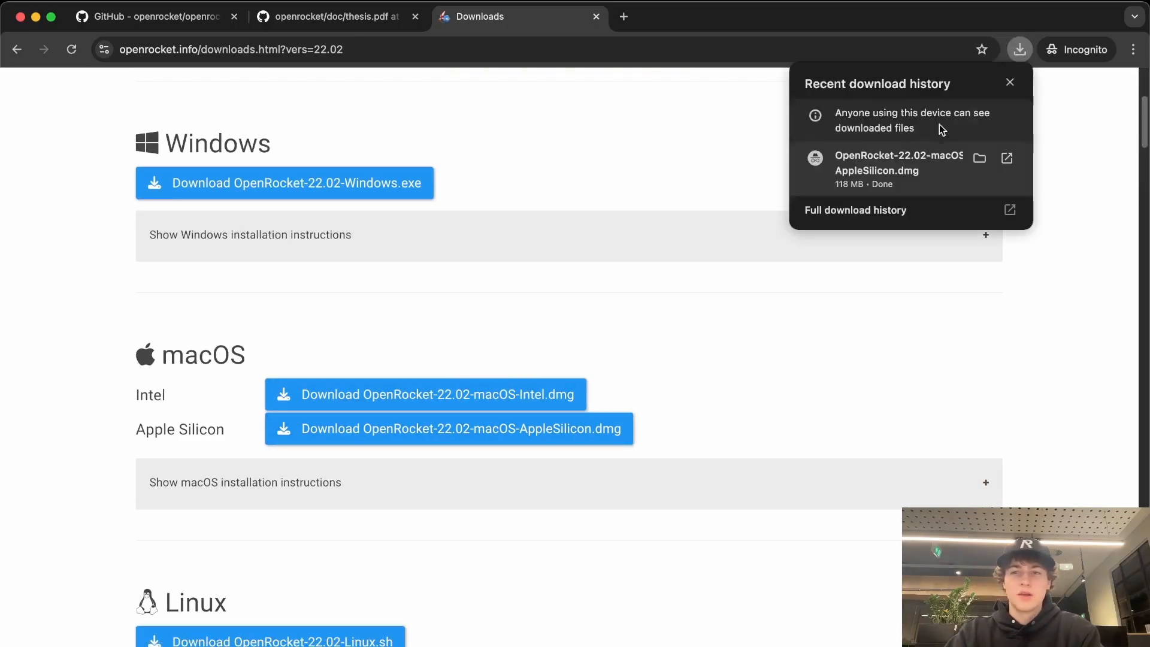
left_click(916, 164)
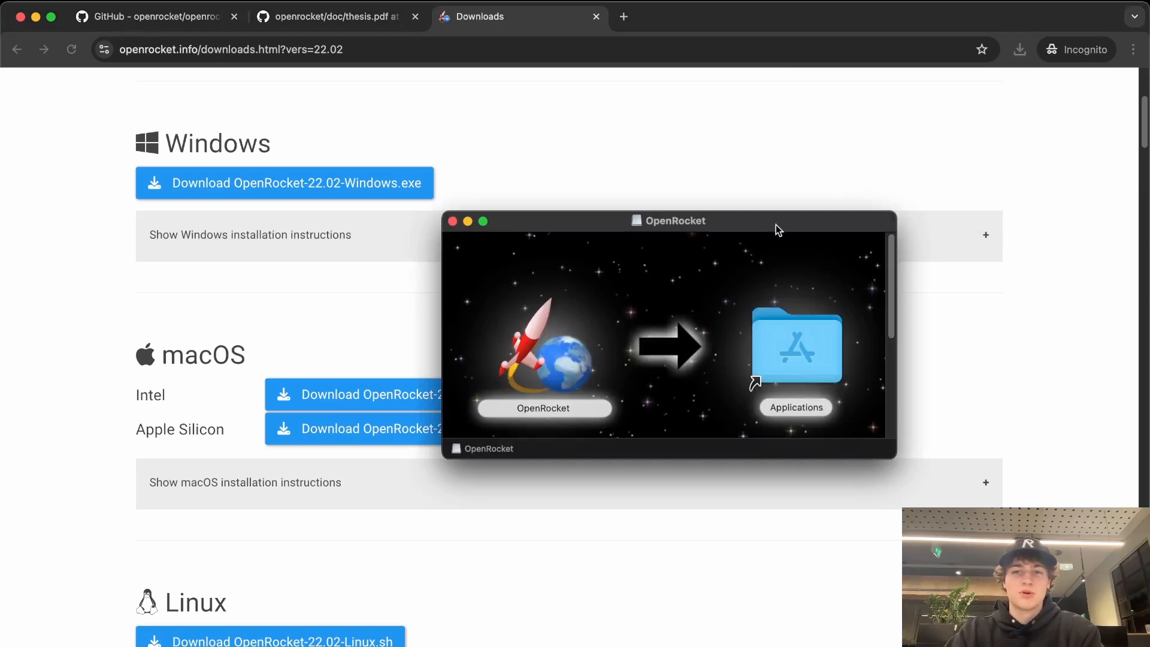
Step: Launch the OpenRocket application and postpone the offered update to a later reminder
left_click(605, 396)
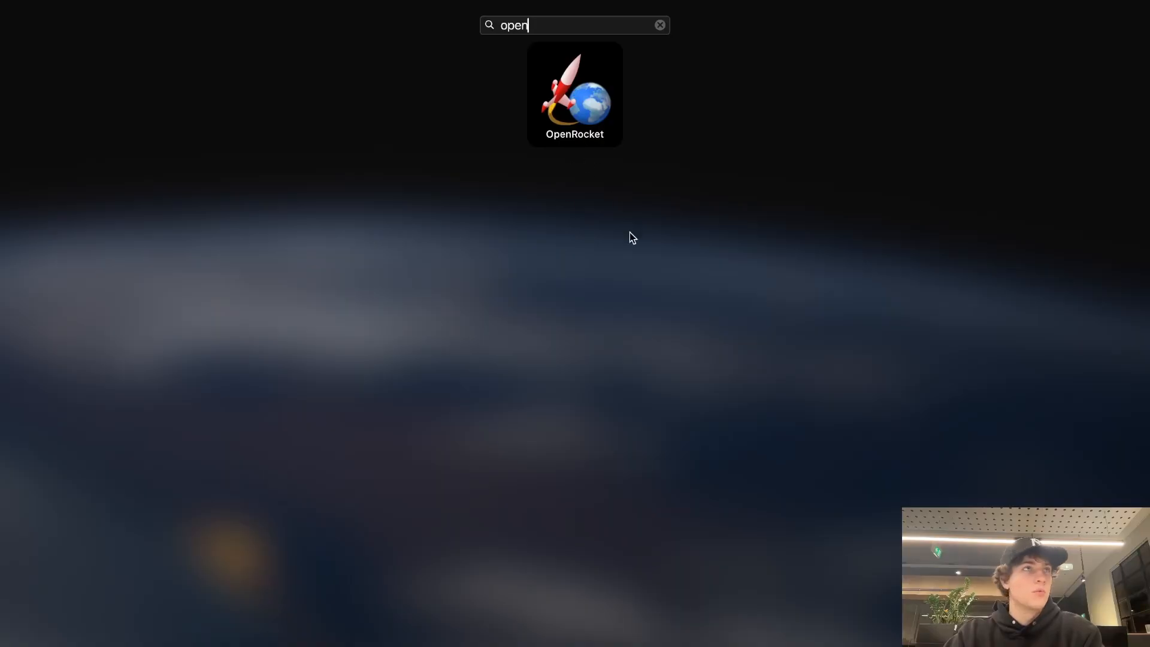
key("Return")
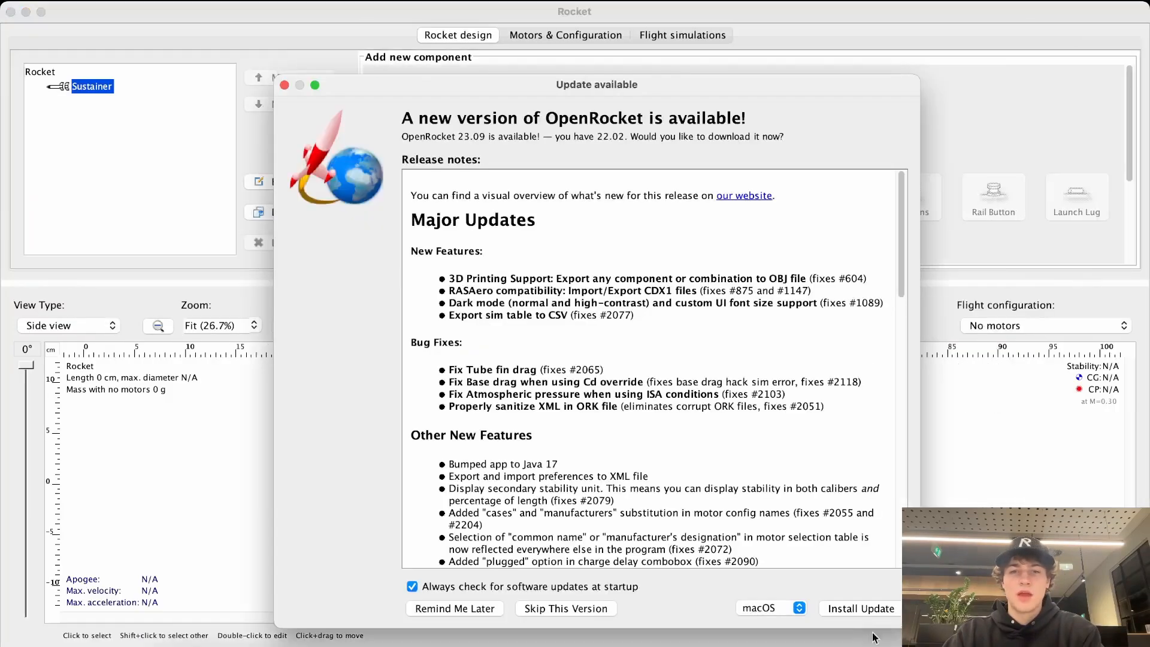
left_click(489, 608)
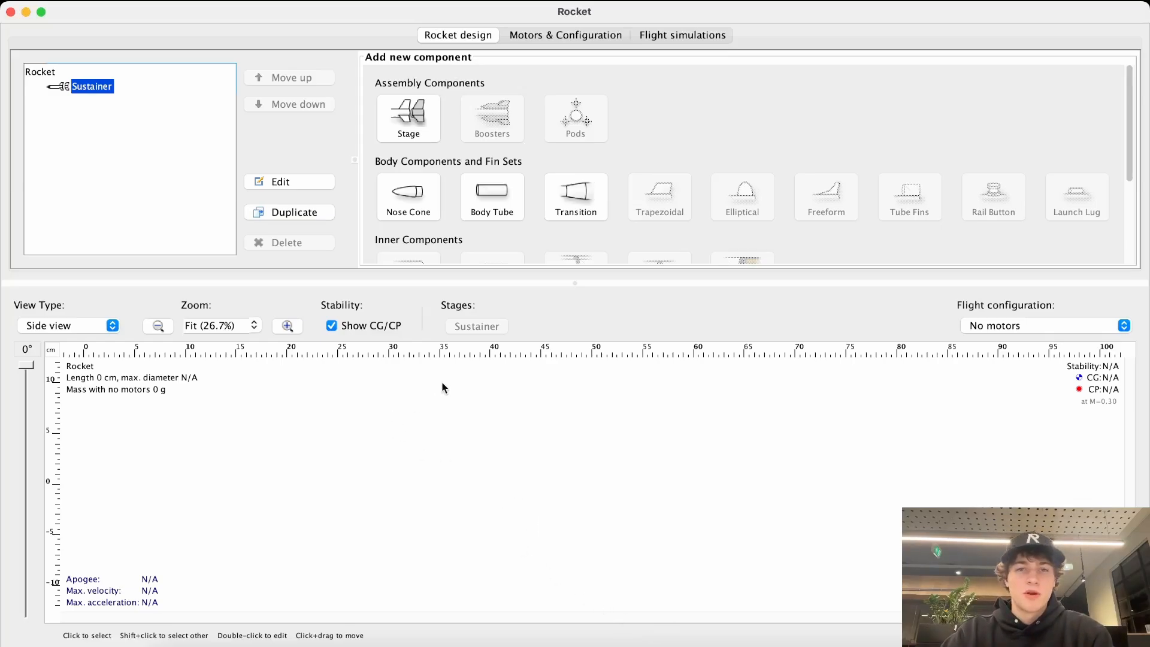
Step: Examine the assembly, body, inner and mass component types available for the rocket and its Sustainer stage
scroll(531, 238, "down", 2)
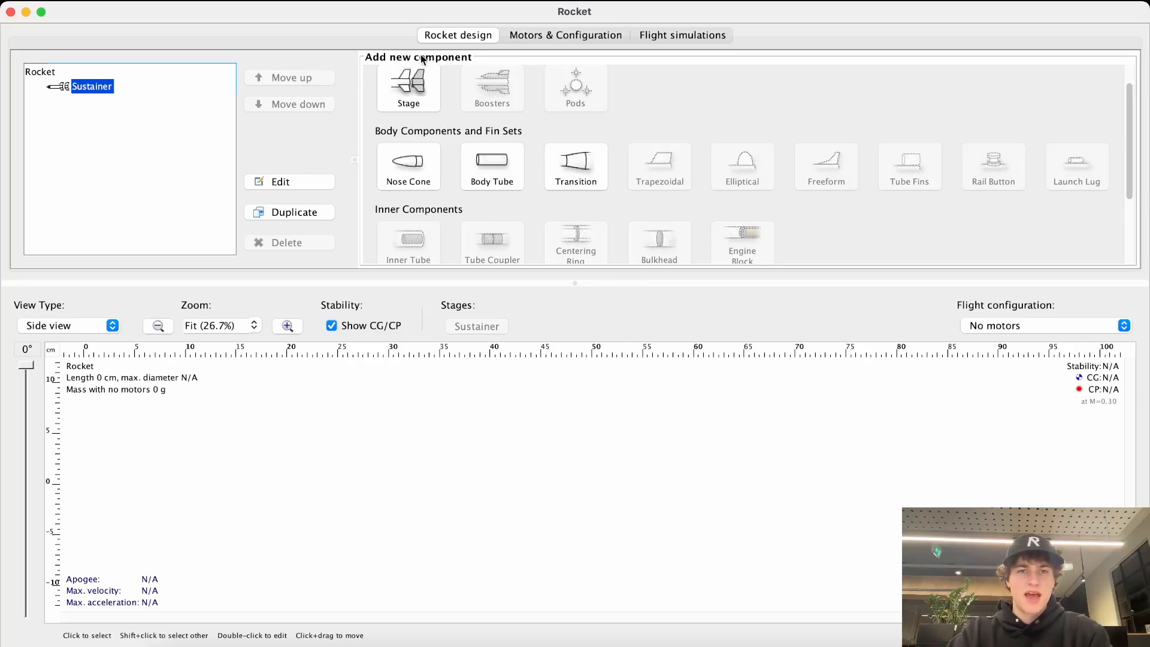
scroll(609, 239, "down", 5)
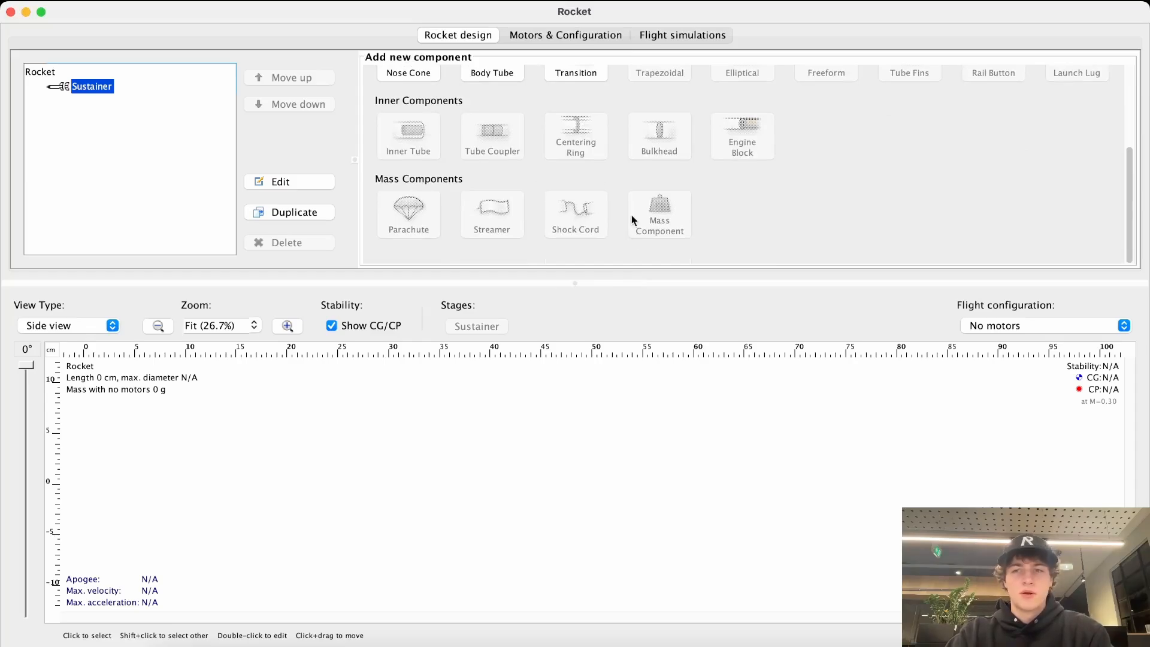
scroll(634, 216, "up", 4)
scroll(679, 180, "up", 2)
scroll(660, 181, "down", 2)
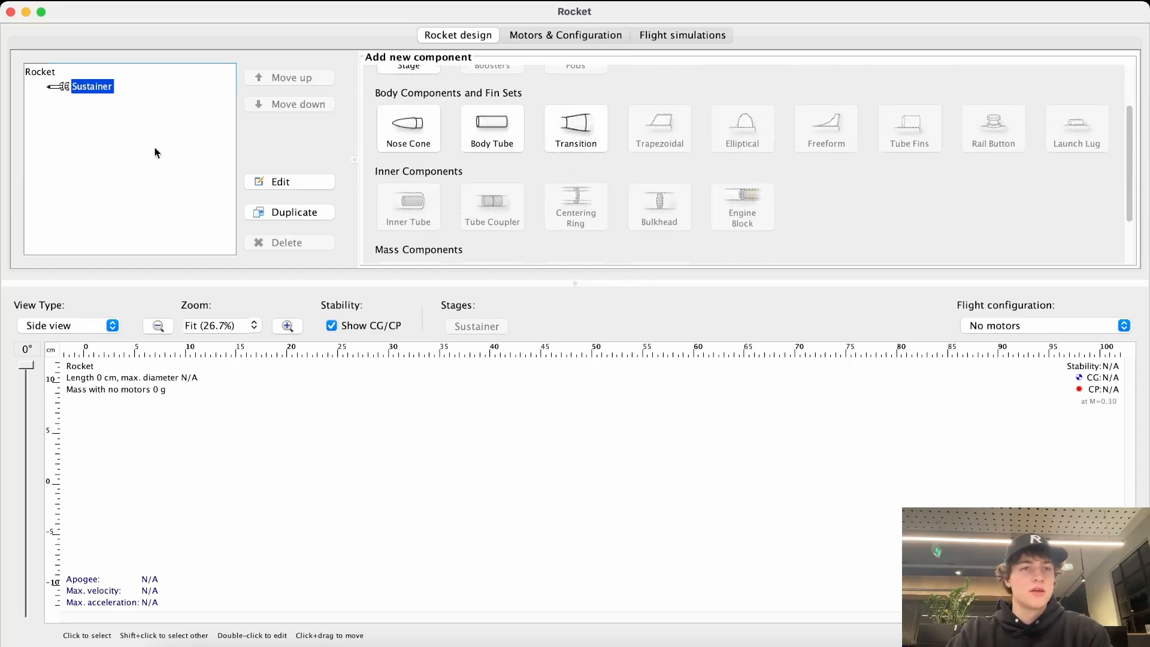
left_click(38, 73)
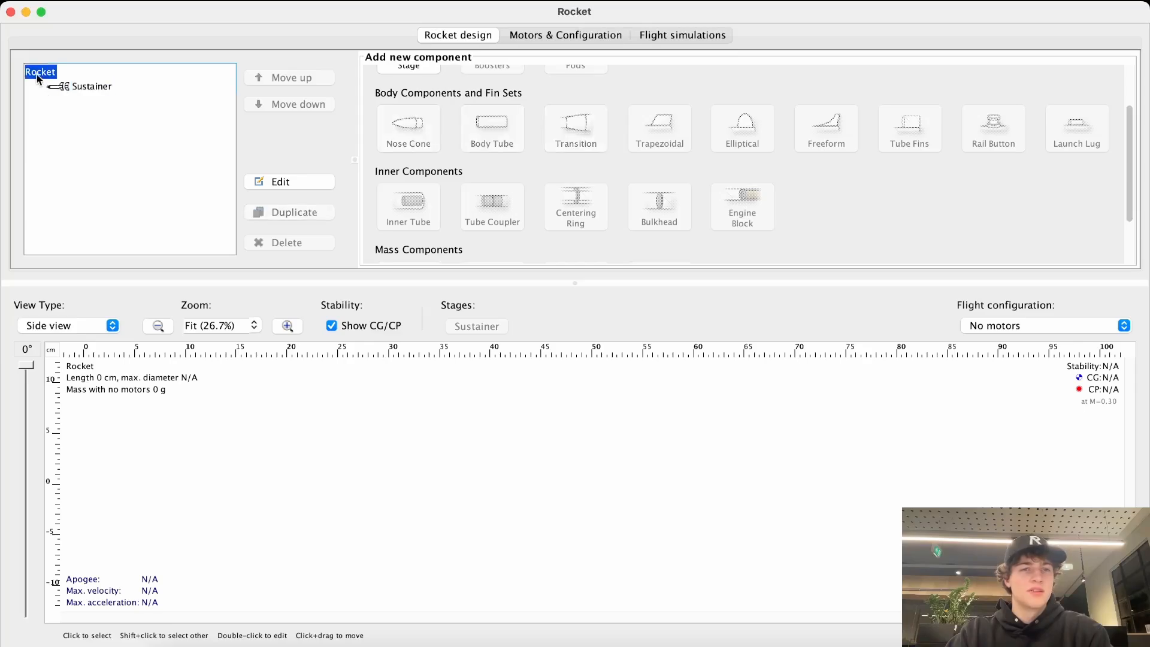
left_click(68, 88)
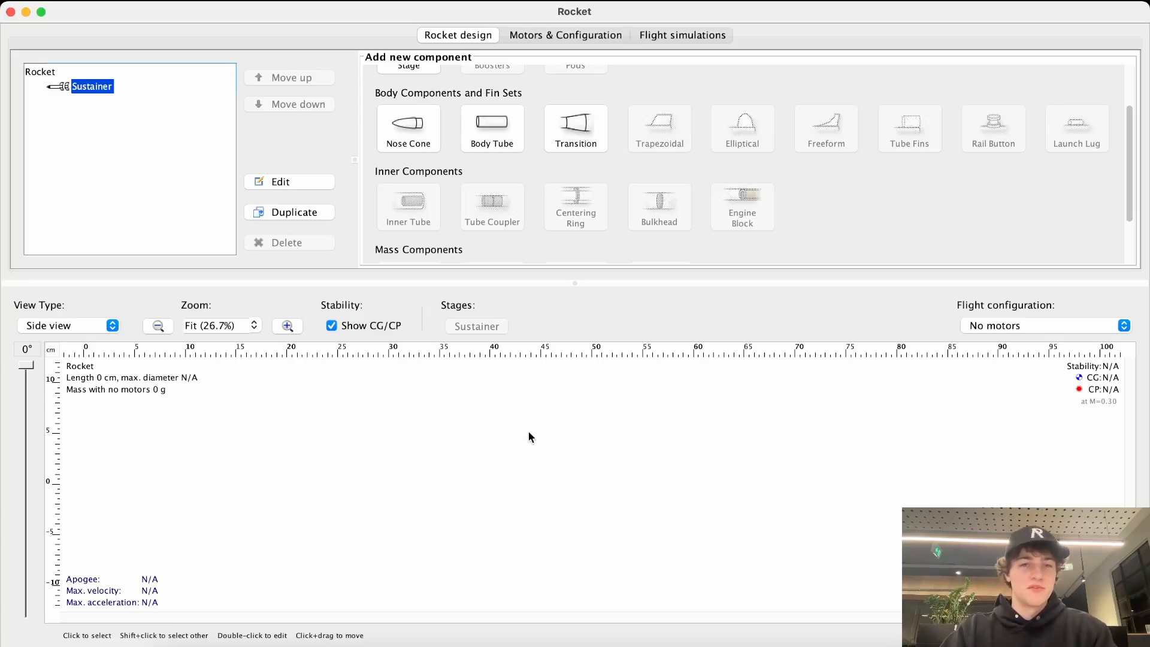
scroll(732, 207, "up", 2)
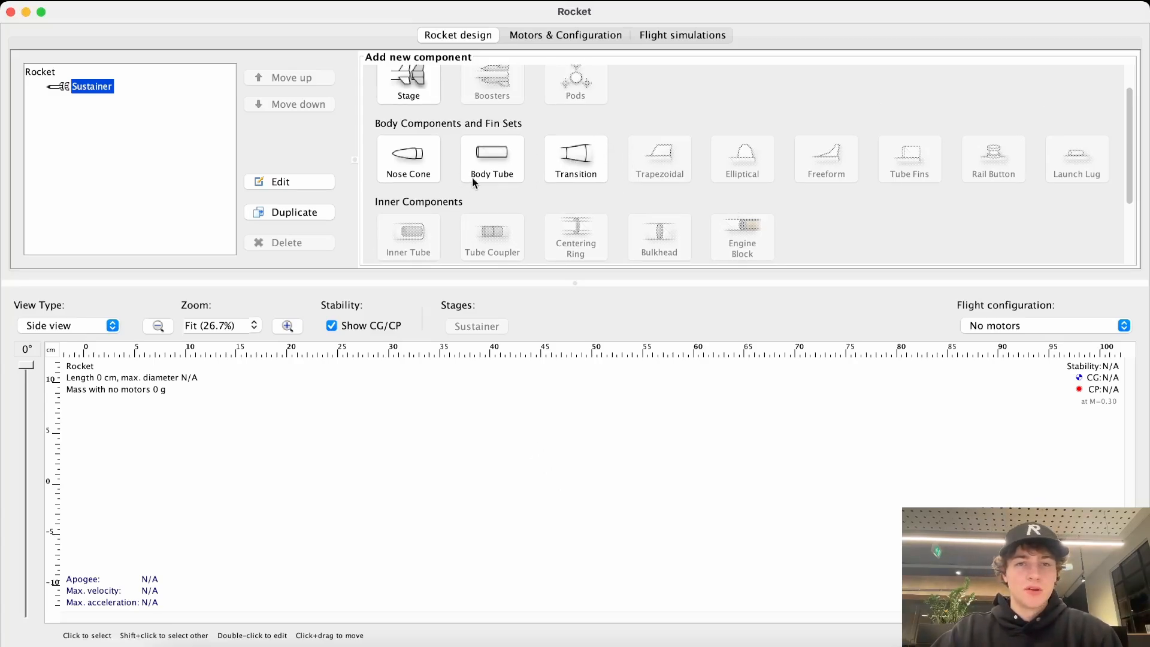
scroll(688, 186, "up", 1)
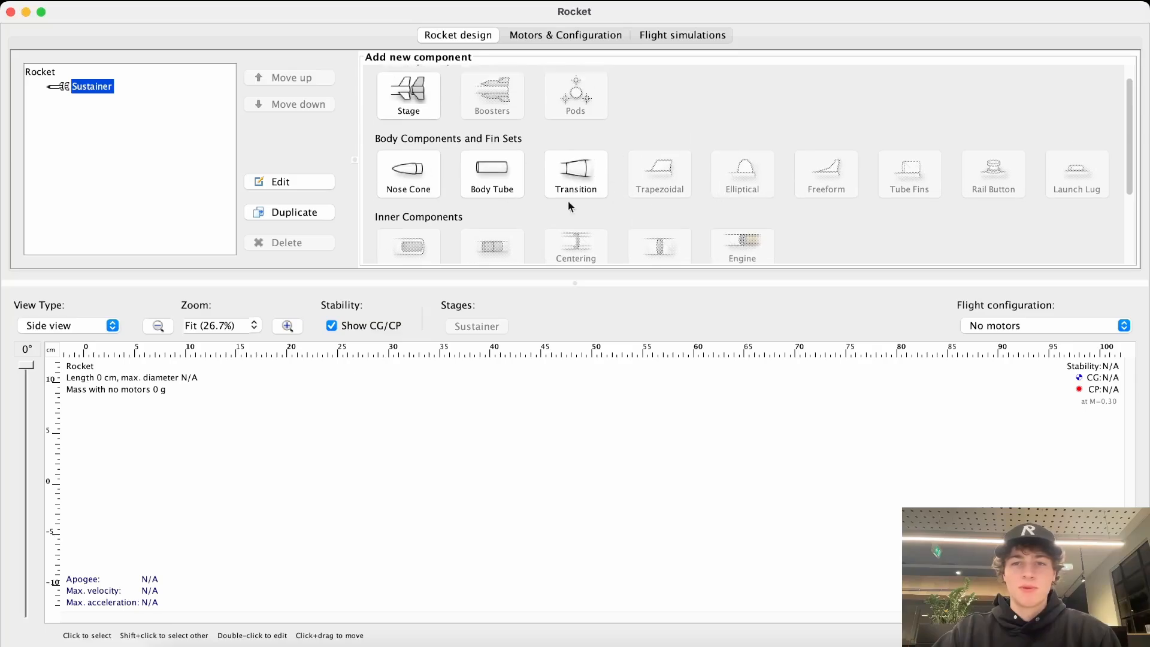
scroll(689, 204, "down", 2)
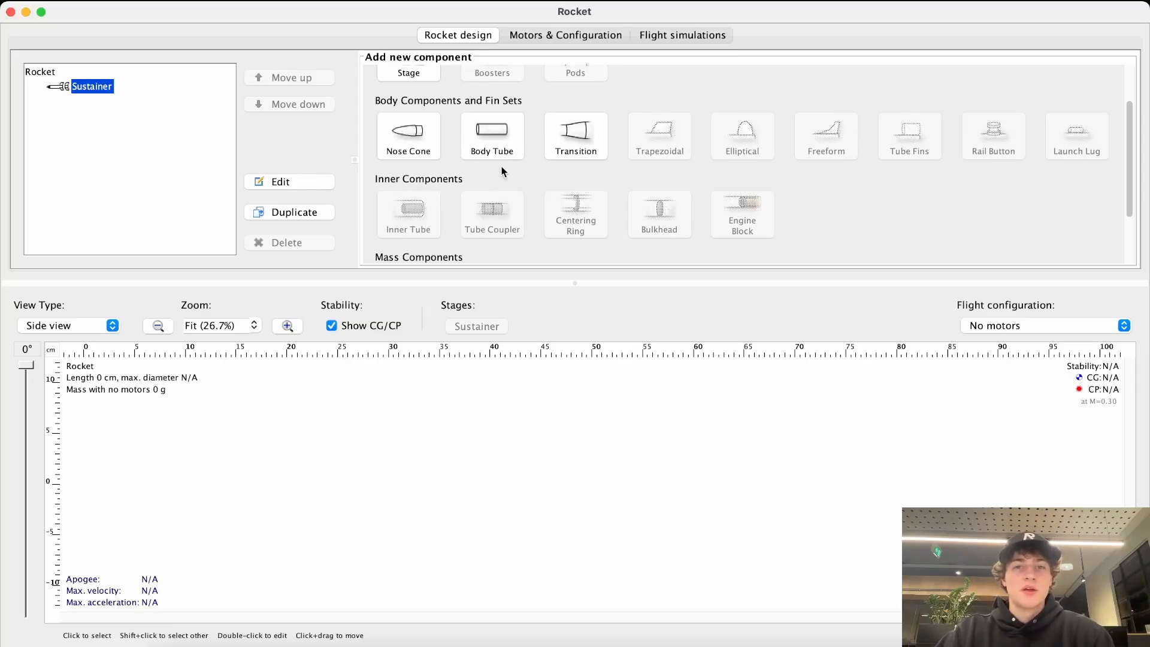
Step: Add a body tube to the Sustainer stage and review its component finish options, keeping Regular paint (60 µm)
left_click(491, 146)
left_click_drag(550, 87, 736, 101)
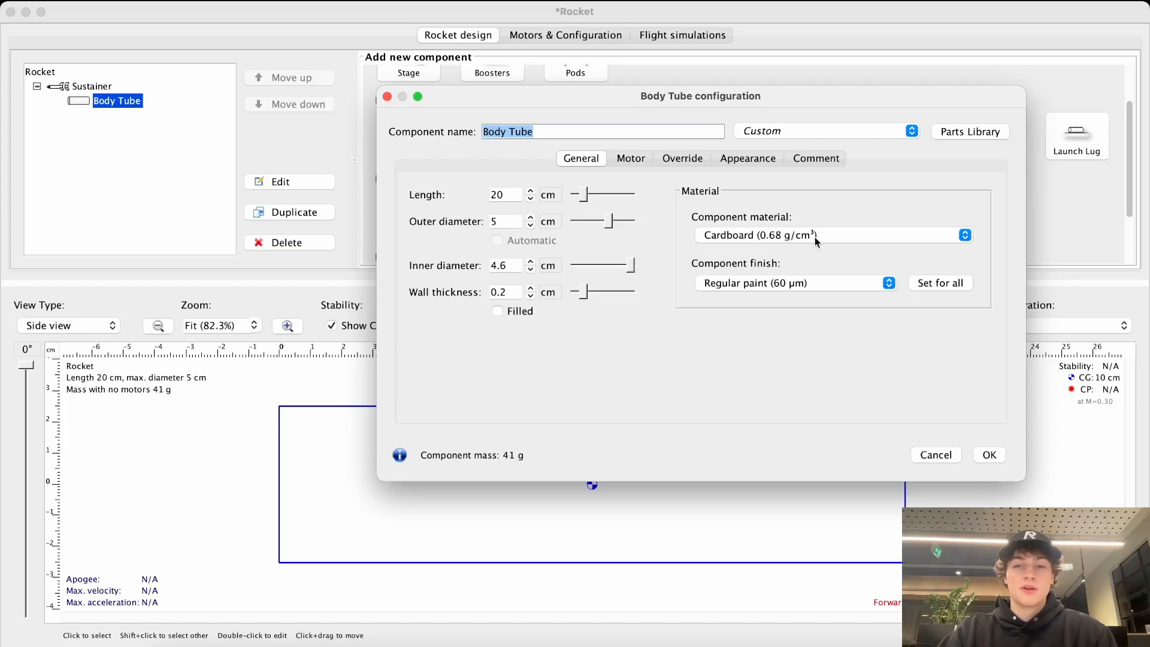
left_click(790, 283)
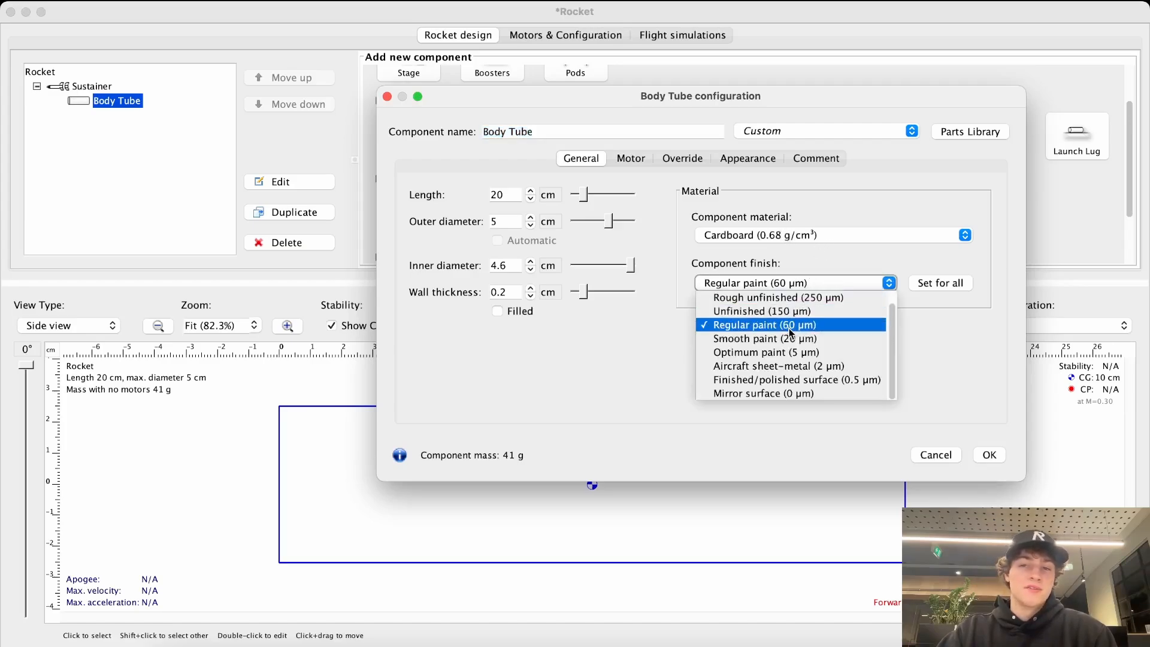
scroll(789, 328, "up", 1)
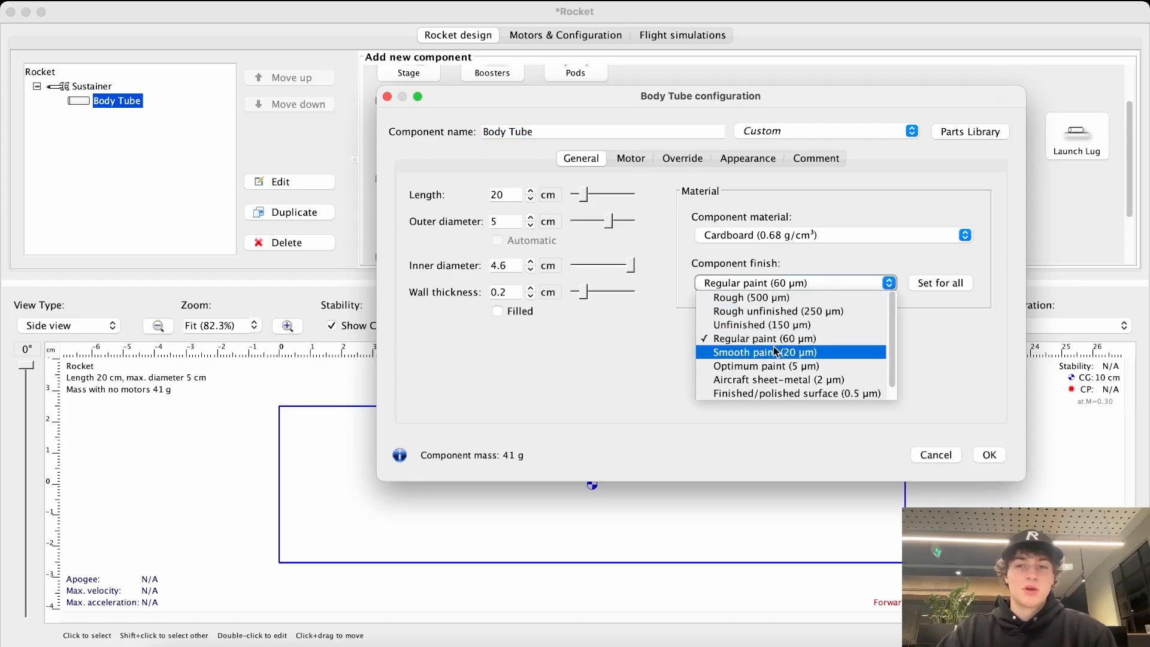
scroll(785, 348, "down", 1)
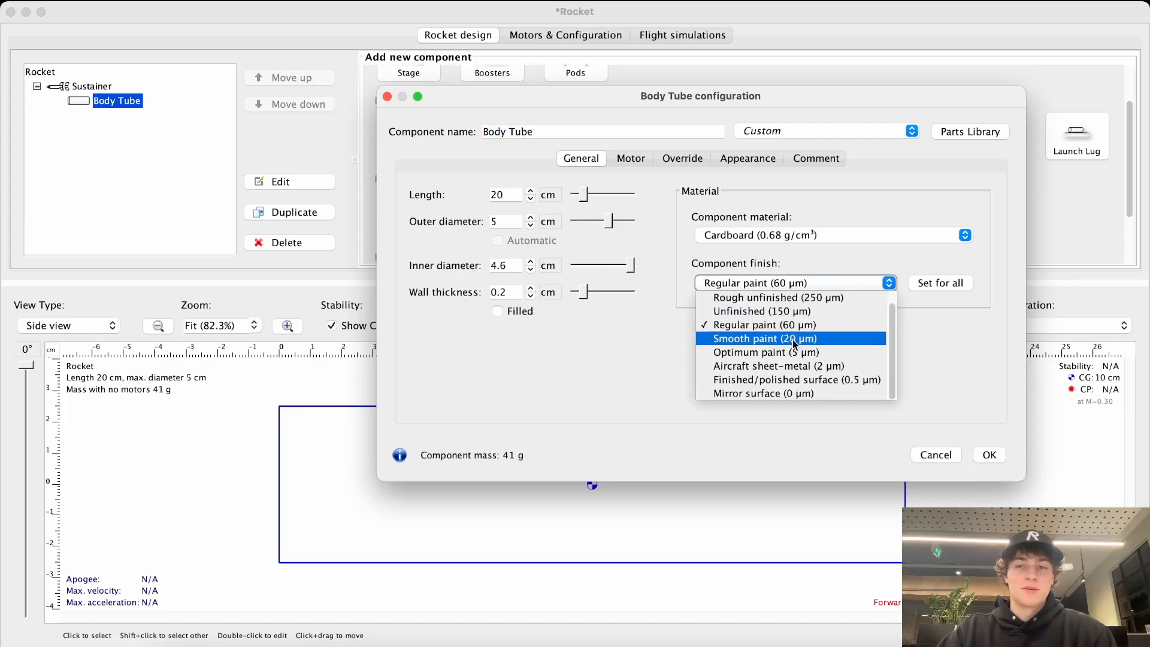
left_click(891, 284)
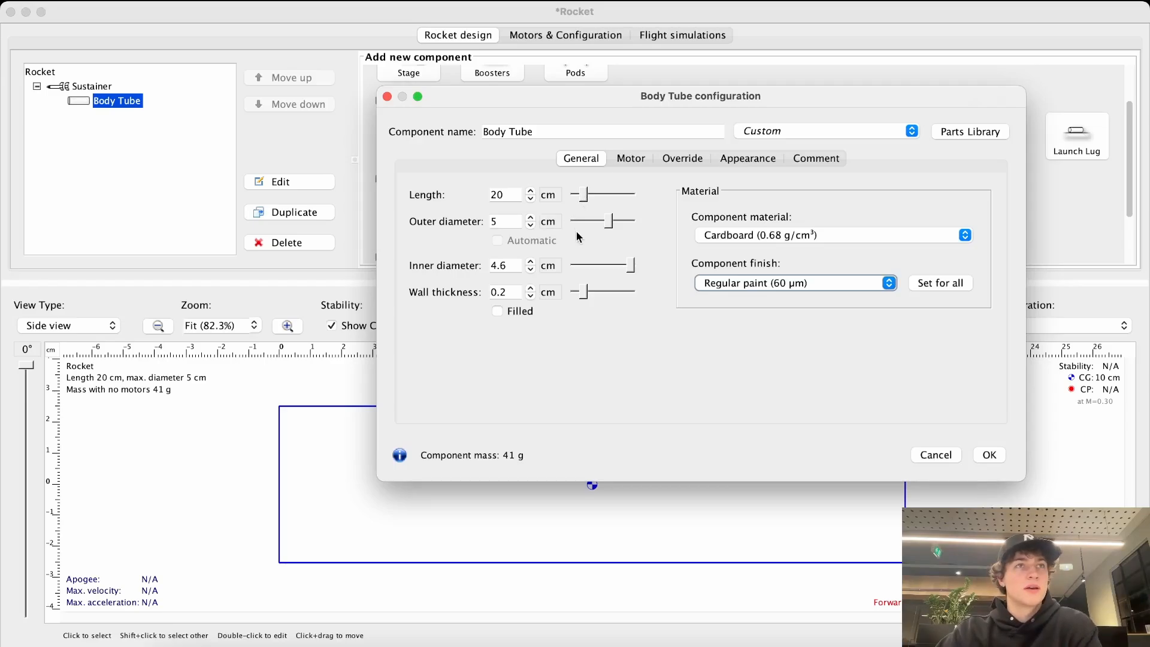
Step: Set the body tube's length to 30 cm and its component material to PVC (1.39 g/cm³)
left_click(518, 195)
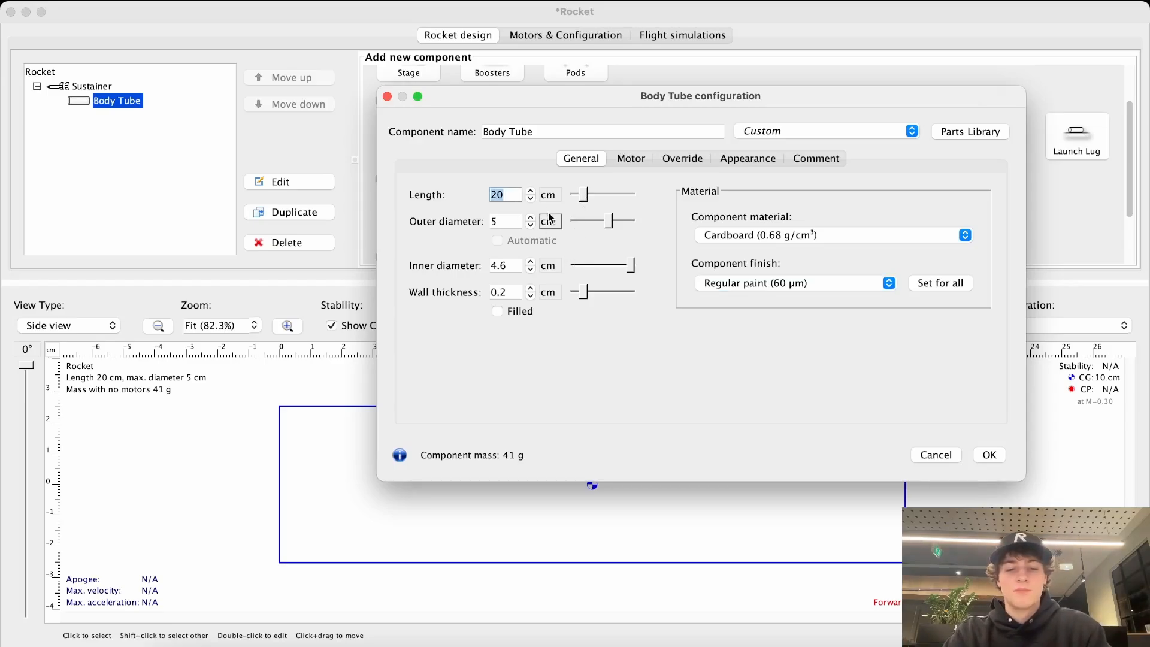
type("30")
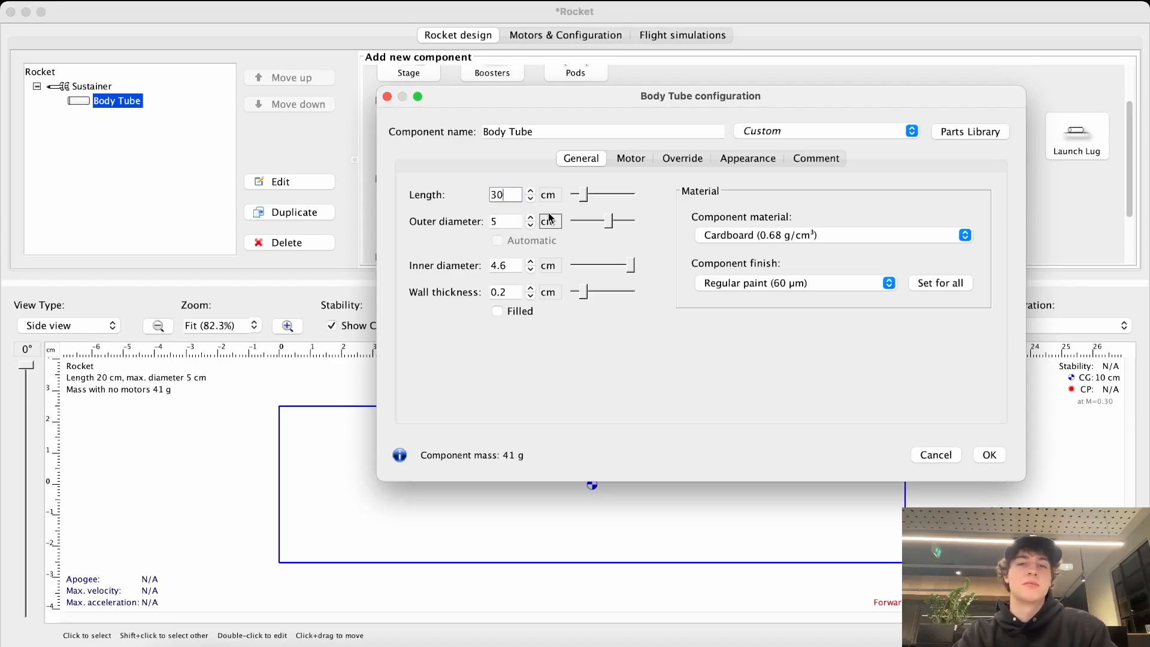
left_click(512, 223)
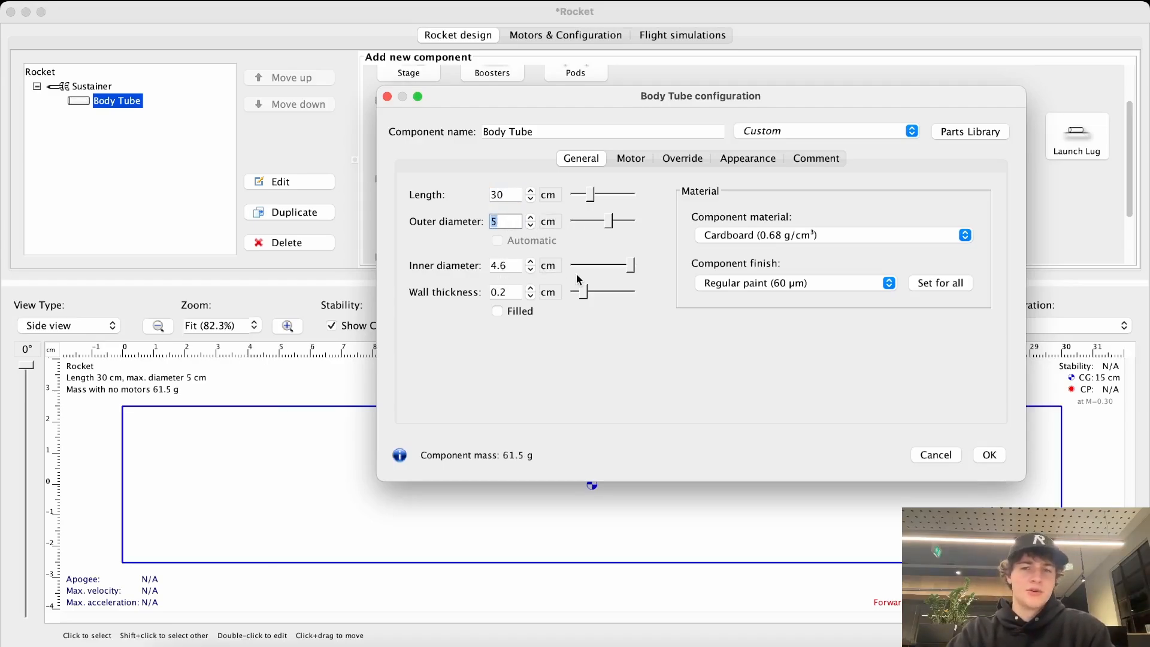
left_click(765, 238)
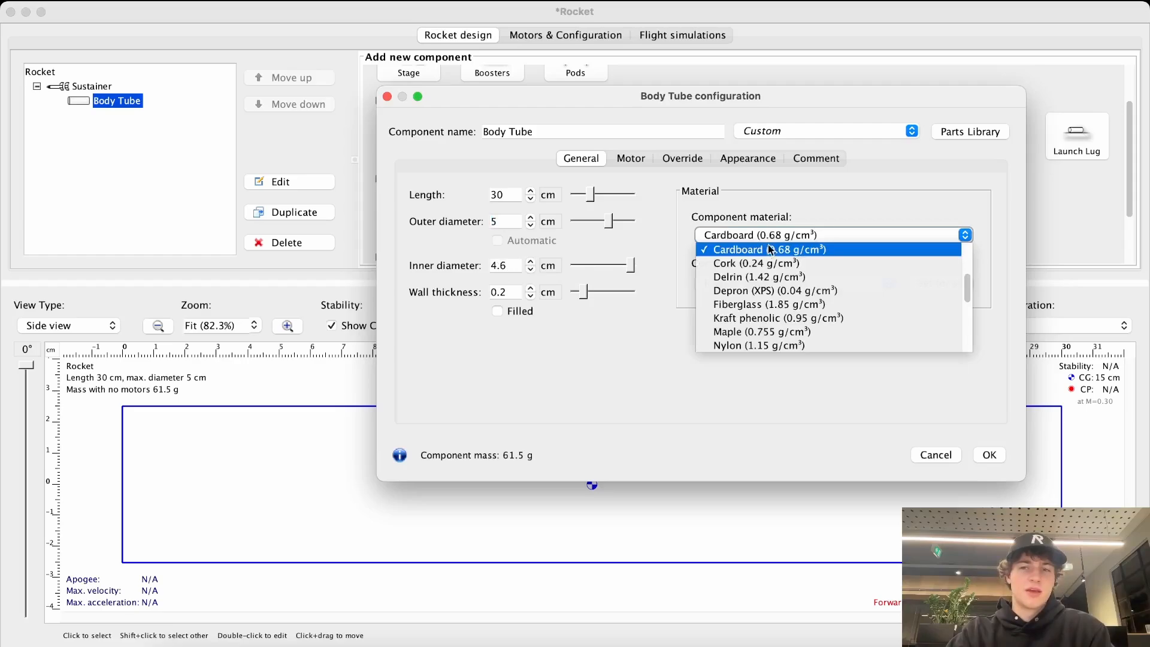
scroll(773, 293, "down", 4)
left_click(769, 306)
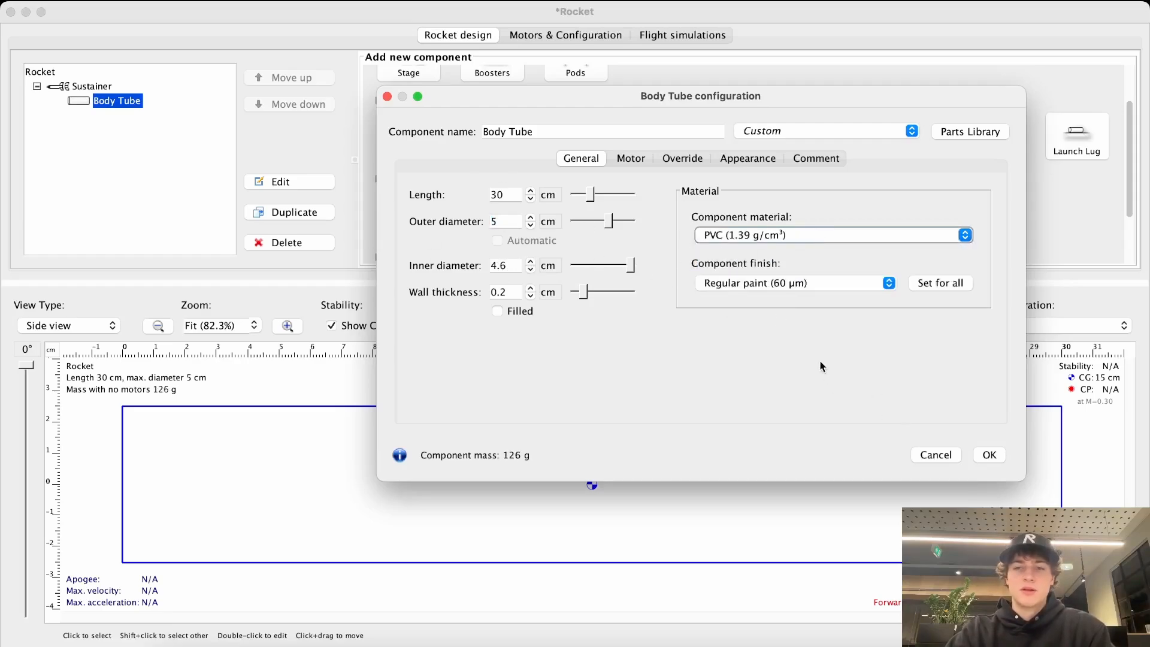
Step: Review the body tube's finish, motor, override and material options without changing them
left_click(778, 285)
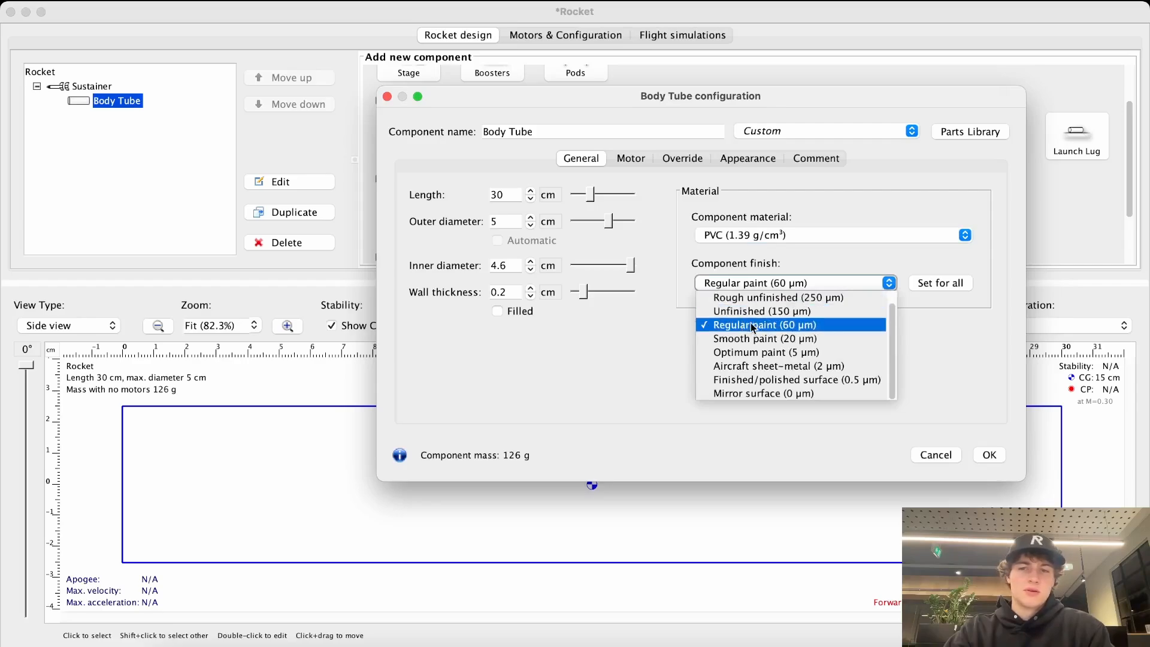
left_click(726, 290)
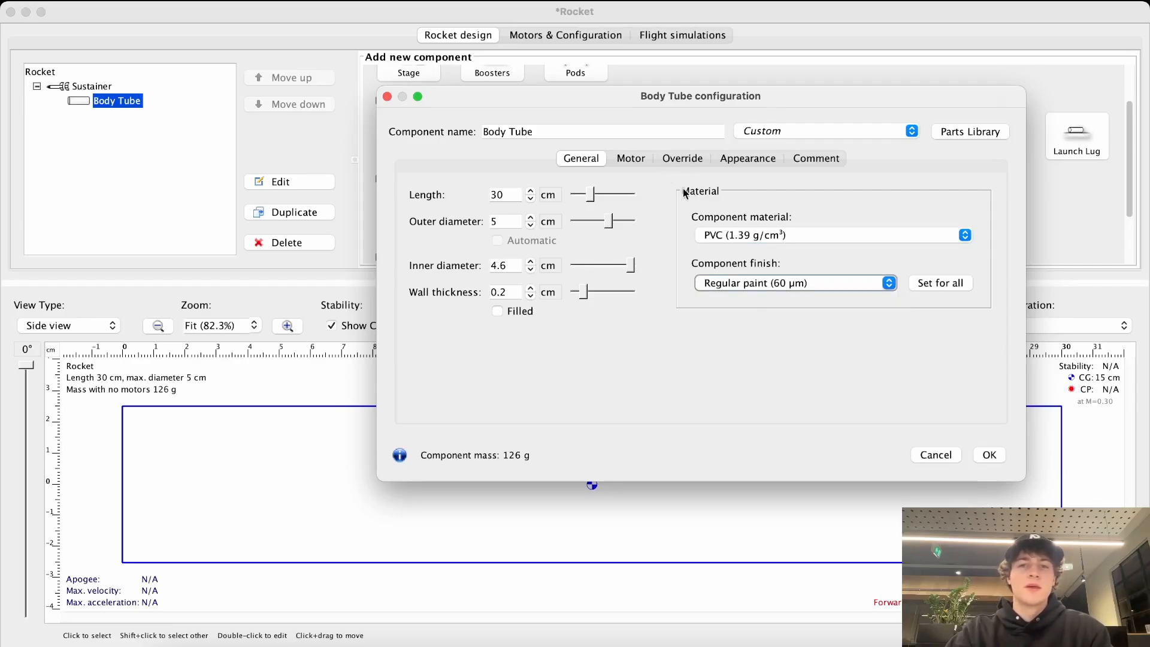
left_click(631, 160)
left_click(666, 163)
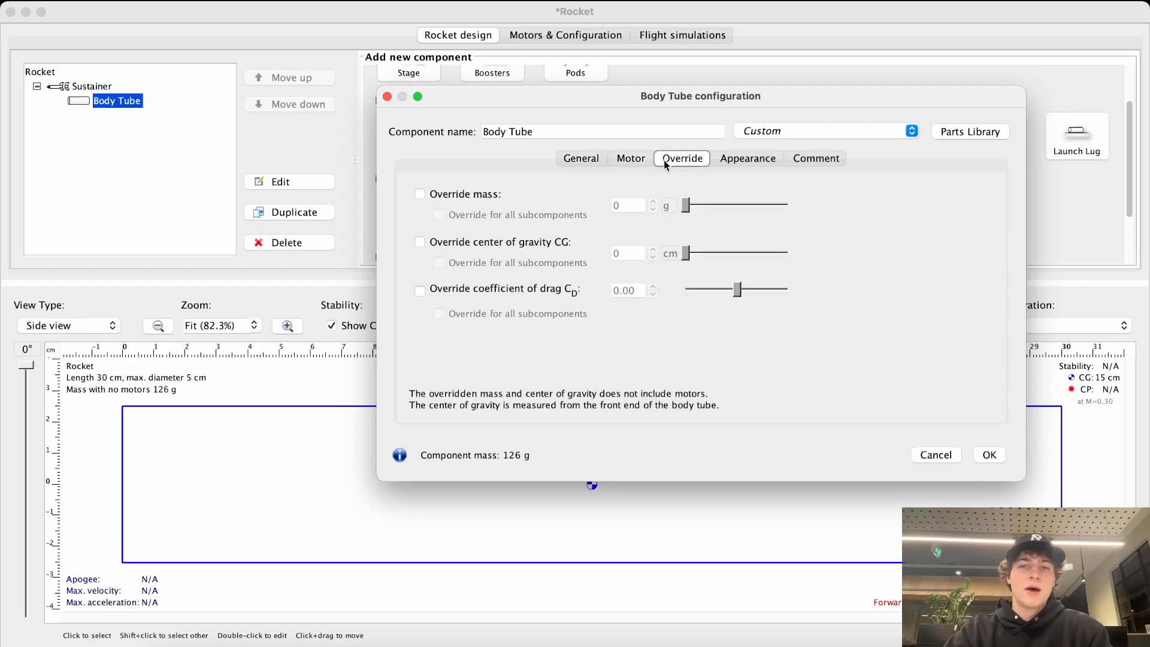
left_click(576, 163)
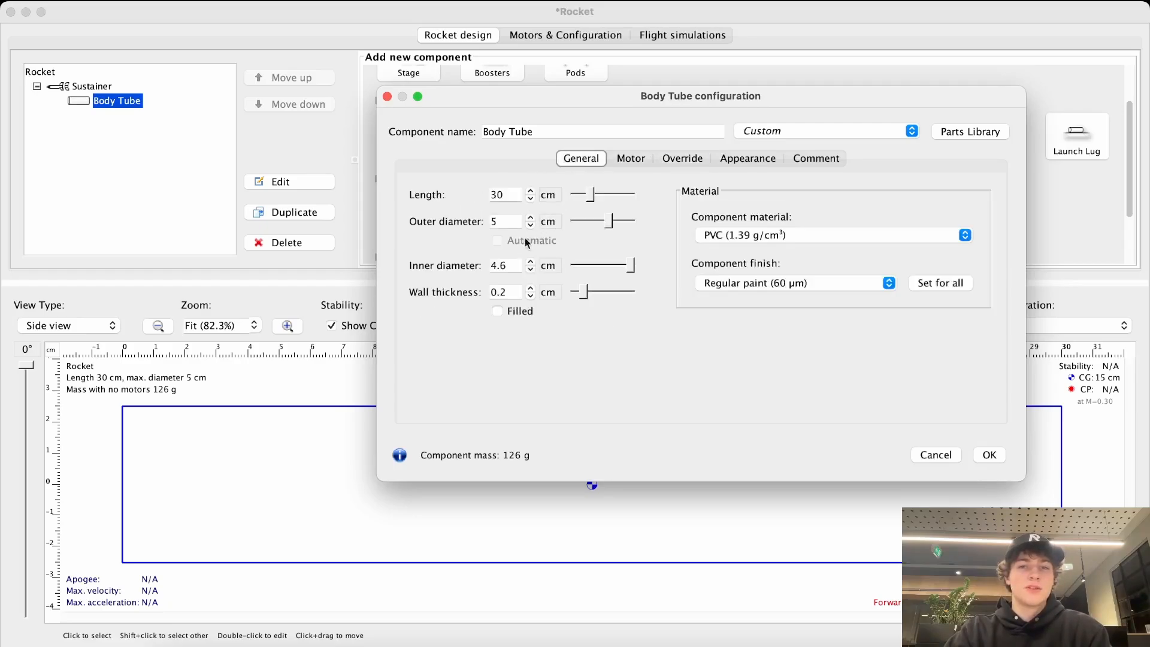
left_click(745, 240)
left_click(763, 245)
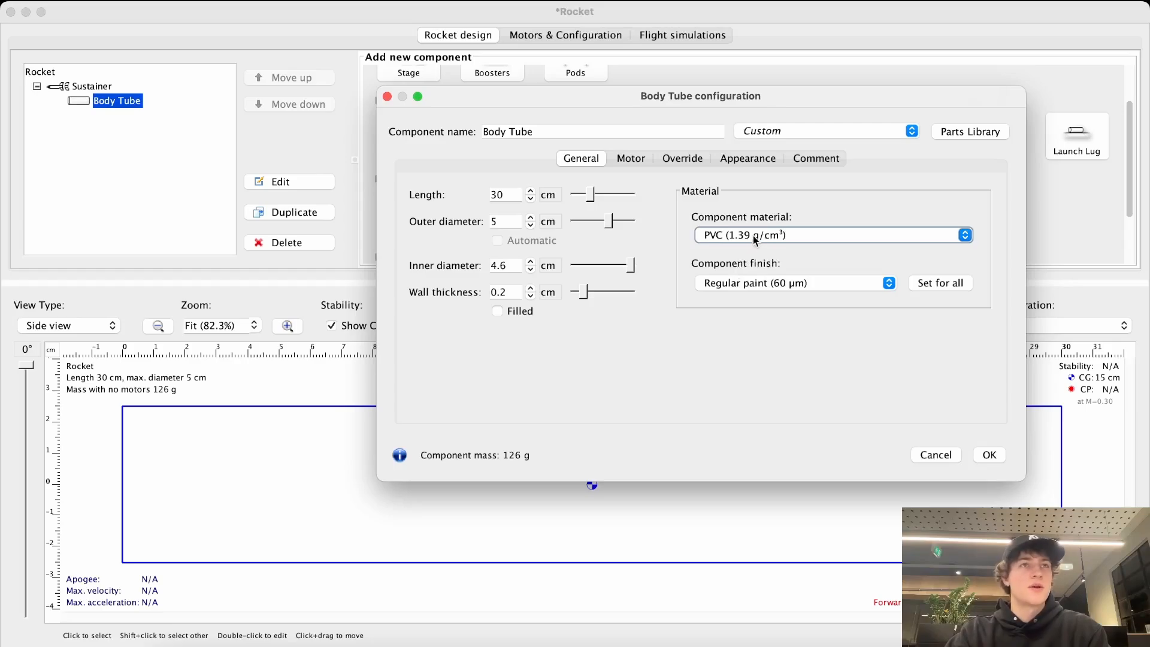
Step: Try the body tube's mass, center of gravity and drag coefficient overrides, switching each one off again
left_click(683, 160)
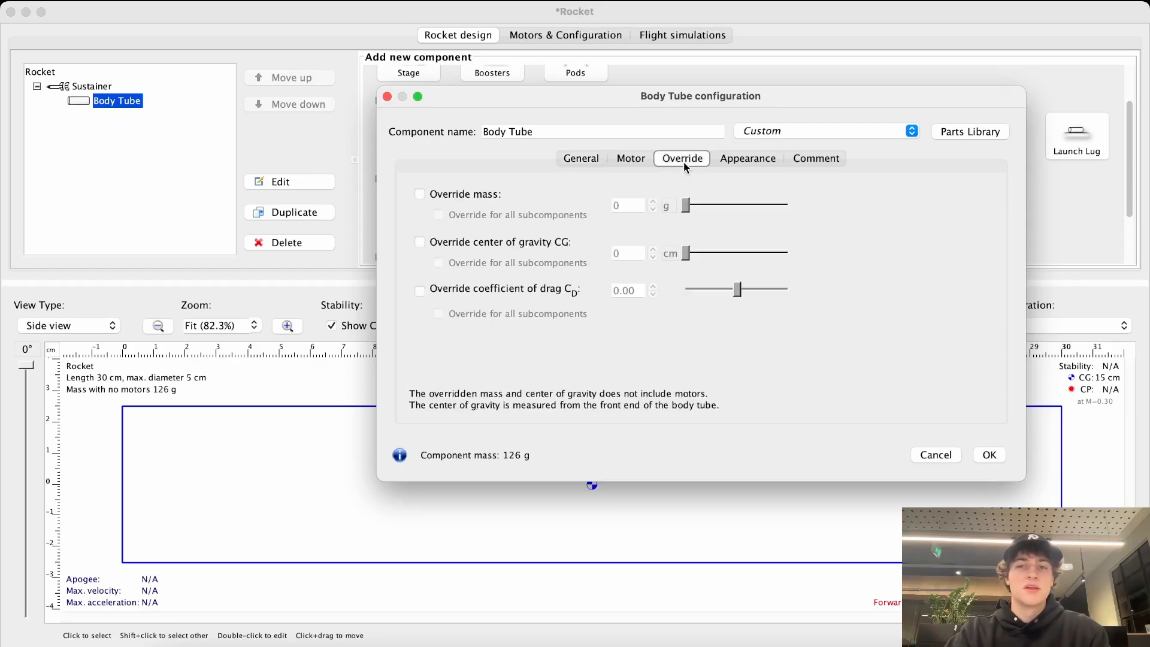
left_click(418, 193)
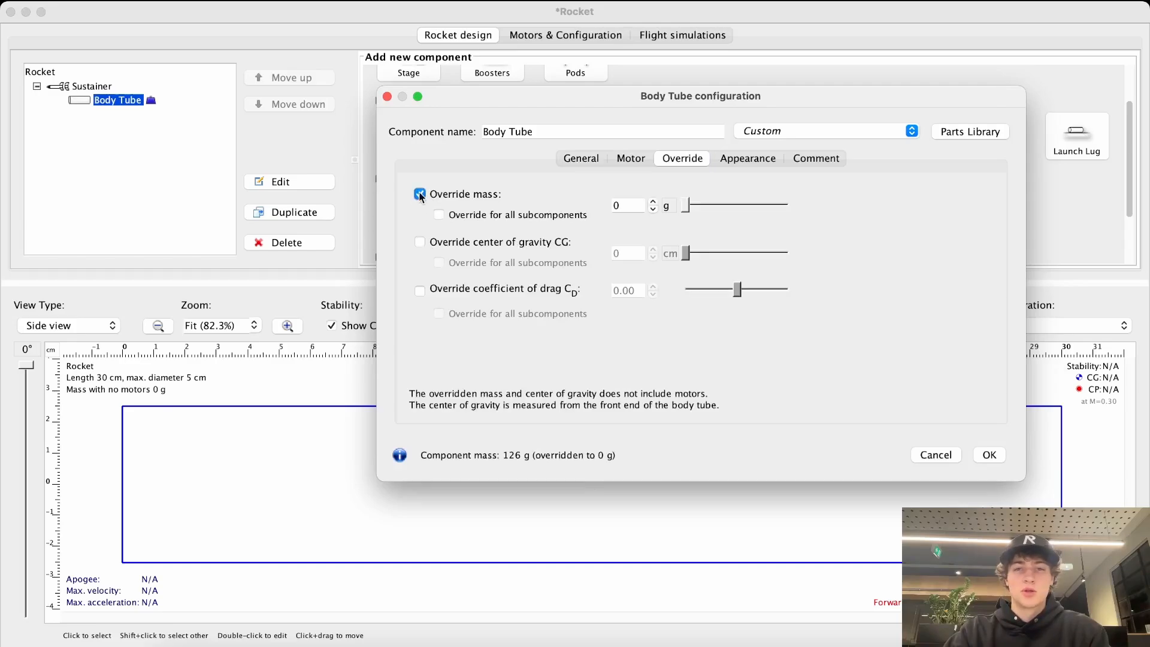
left_click(419, 193)
left_click(419, 241)
left_click(420, 241)
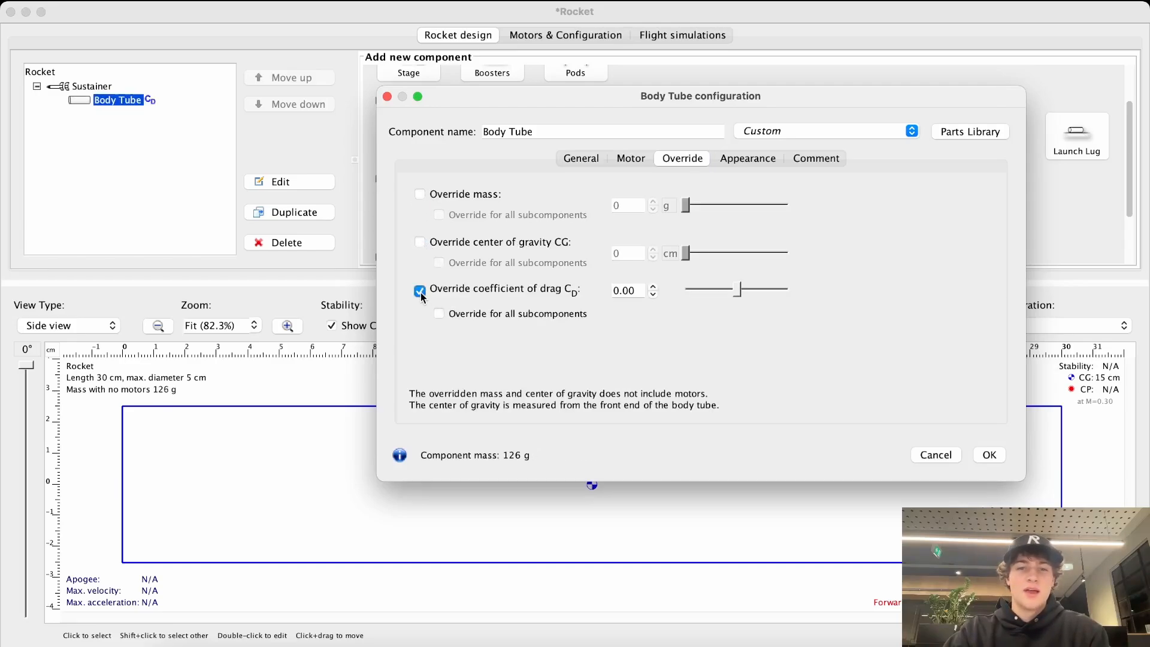
left_click(419, 292)
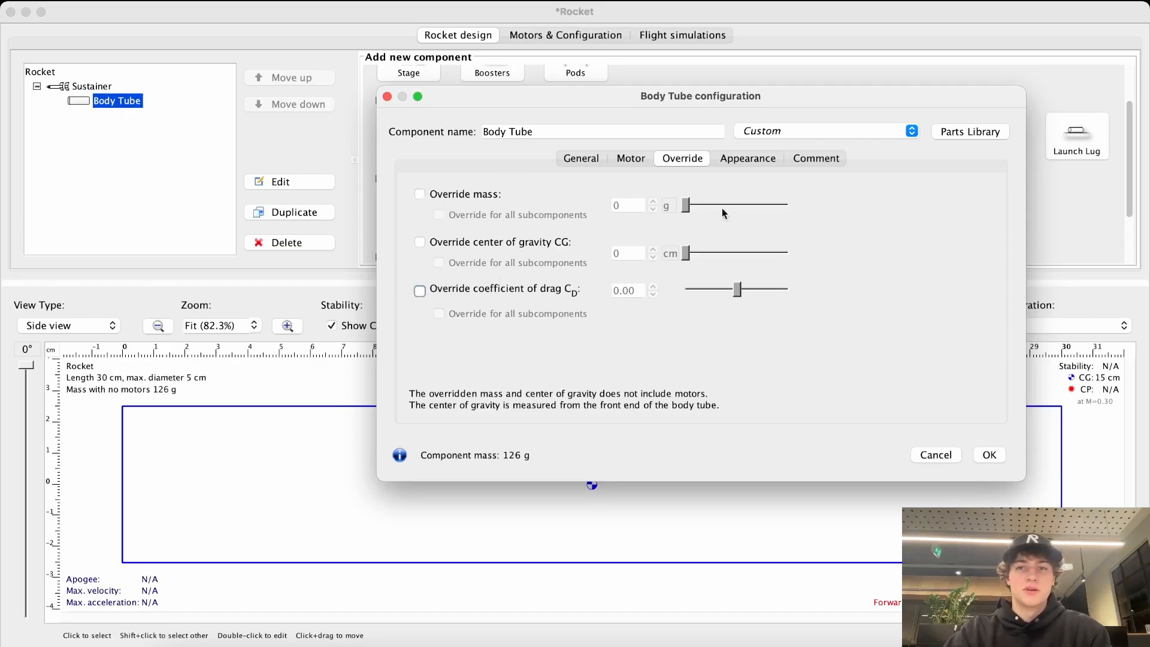
Step: Check the body tube's appearance options and accept its configuration
left_click(746, 163)
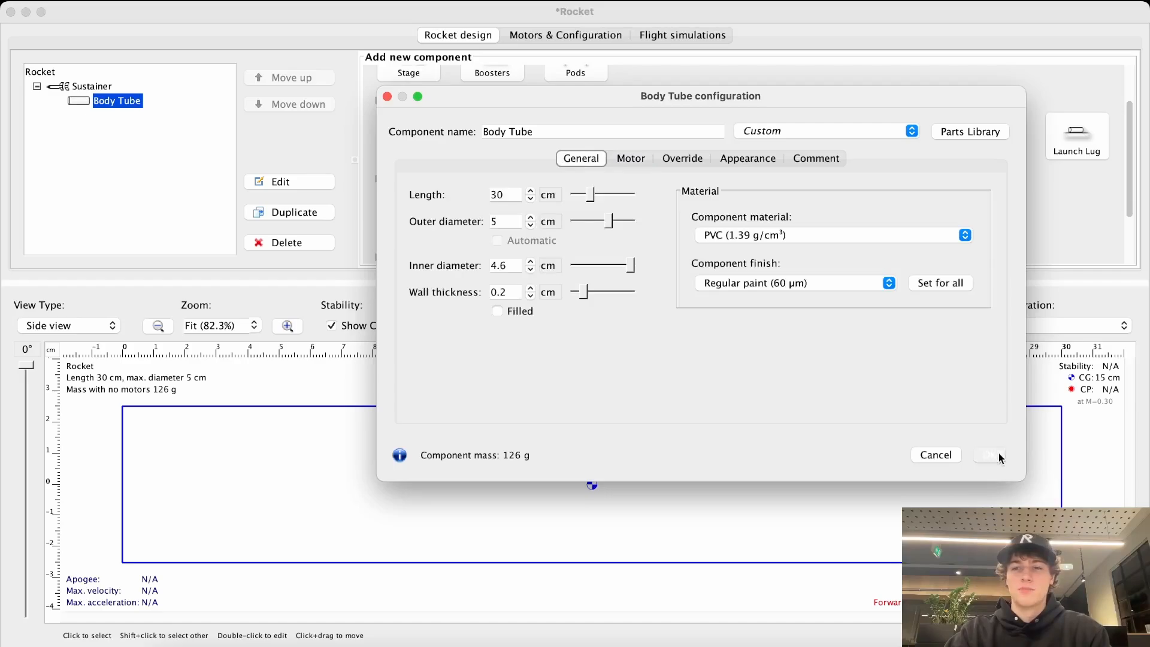
left_click(998, 455)
left_click(645, 372)
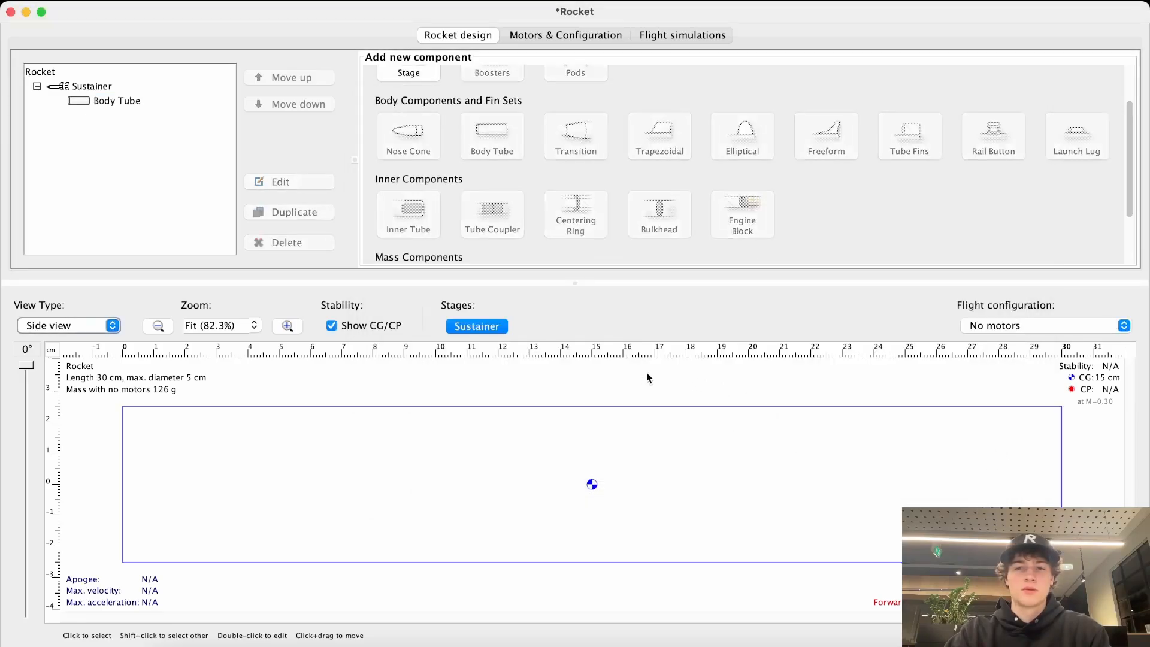
Step: Add a nose cone to the Sustainer stage alongside the body tube
left_click(584, 502)
scroll(782, 224, "down", 2)
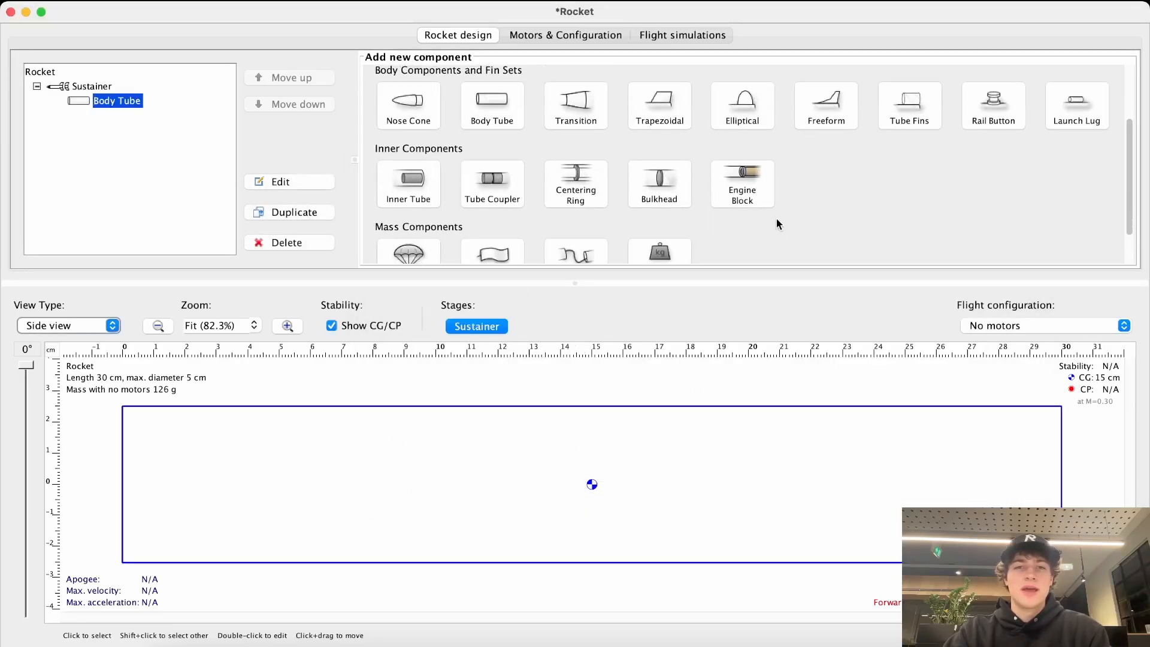
scroll(777, 224, "up", 2)
left_click(428, 177)
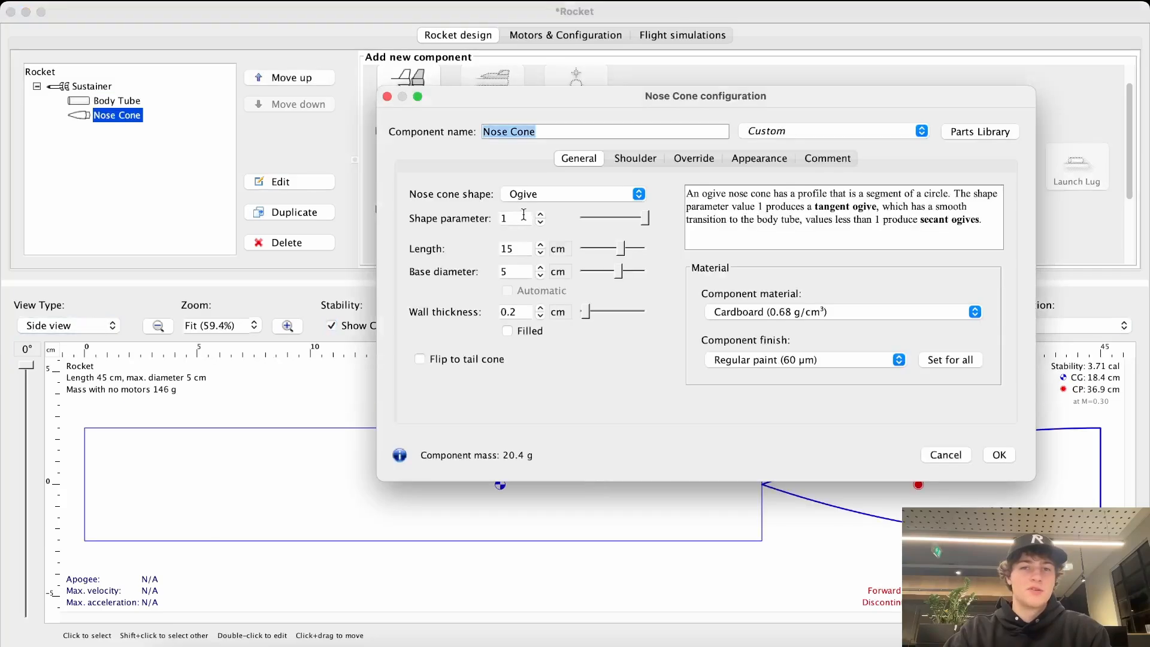
left_click_drag(570, 97, 512, 112)
Step: Try the different nose cone shapes and shape parameter values, returning to Ogive with a shape parameter of 1
left_click(477, 209)
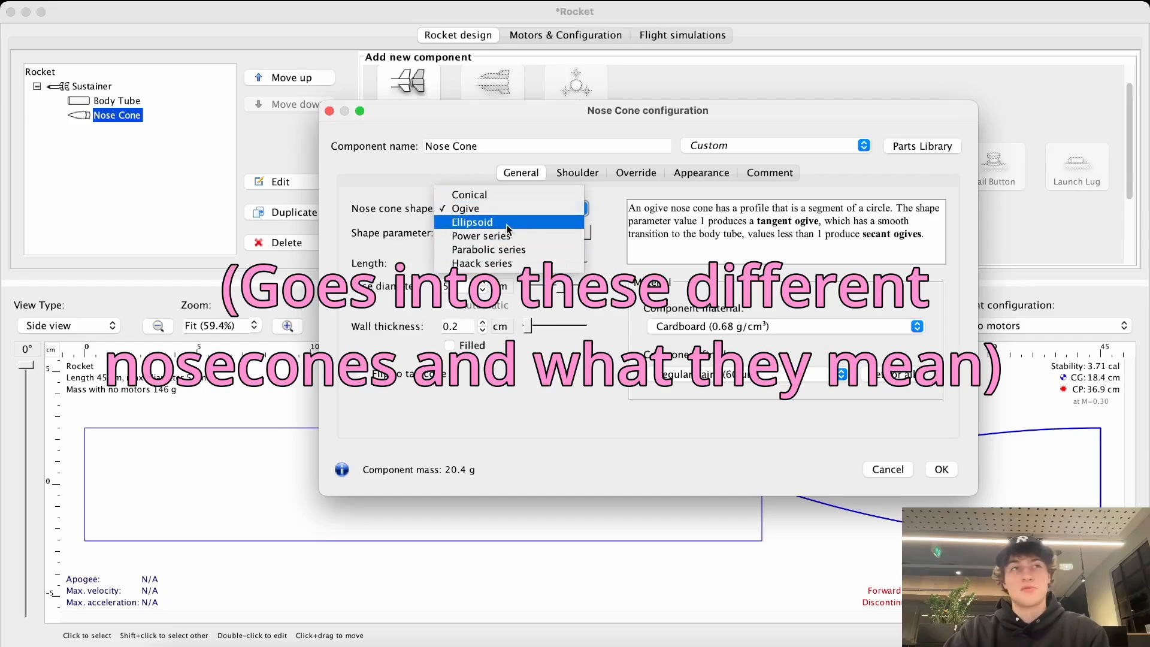
left_click(479, 208)
left_click_drag(587, 233, 566, 236)
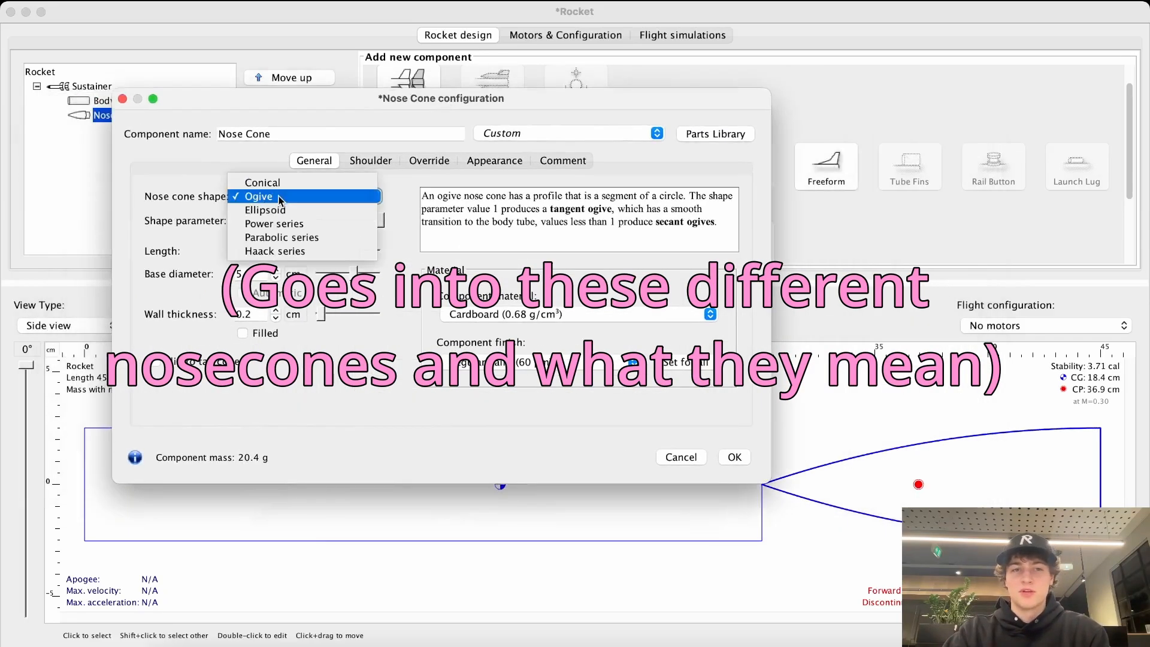
left_click(490, 206)
left_click_drag(549, 209, 592, 212)
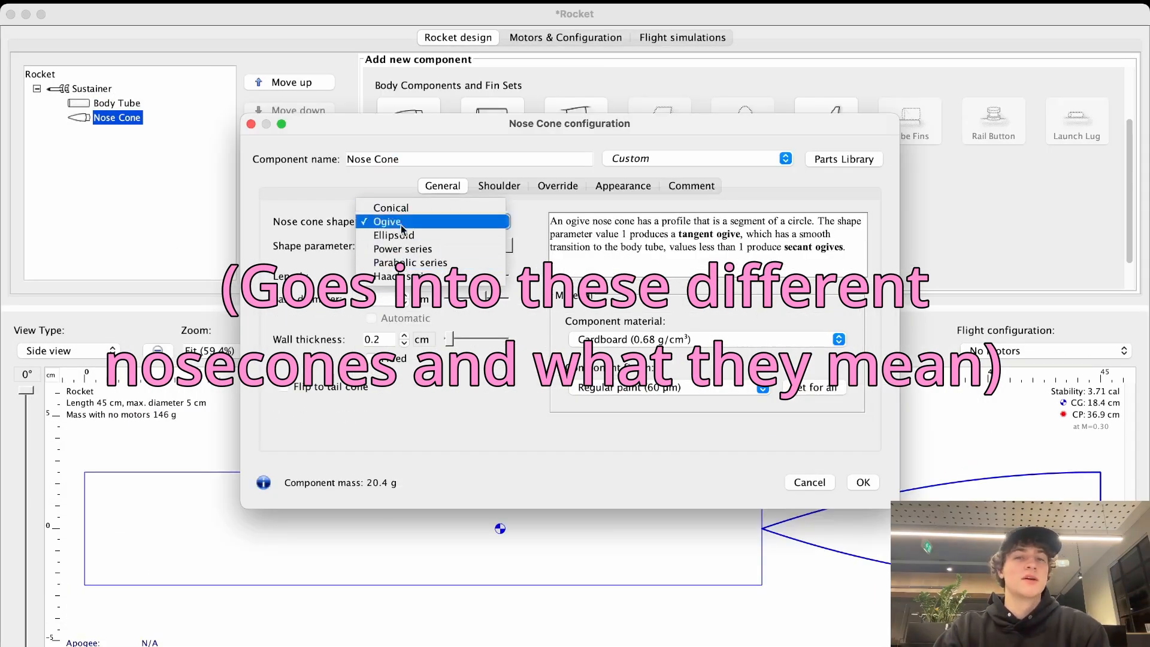
left_click(413, 225)
mouse_move(509, 245)
left_mouse_down()
mouse_move(447, 245)
mouse_move(509, 245)
left_mouse_up()
left_click(455, 222)
left_click(404, 249)
left_click_drag(770, 226, 813, 230)
left_click(814, 231)
left_click_drag(476, 246, 508, 246)
left_click_drag(508, 246, 438, 252)
left_click(502, 221)
left_click(413, 255)
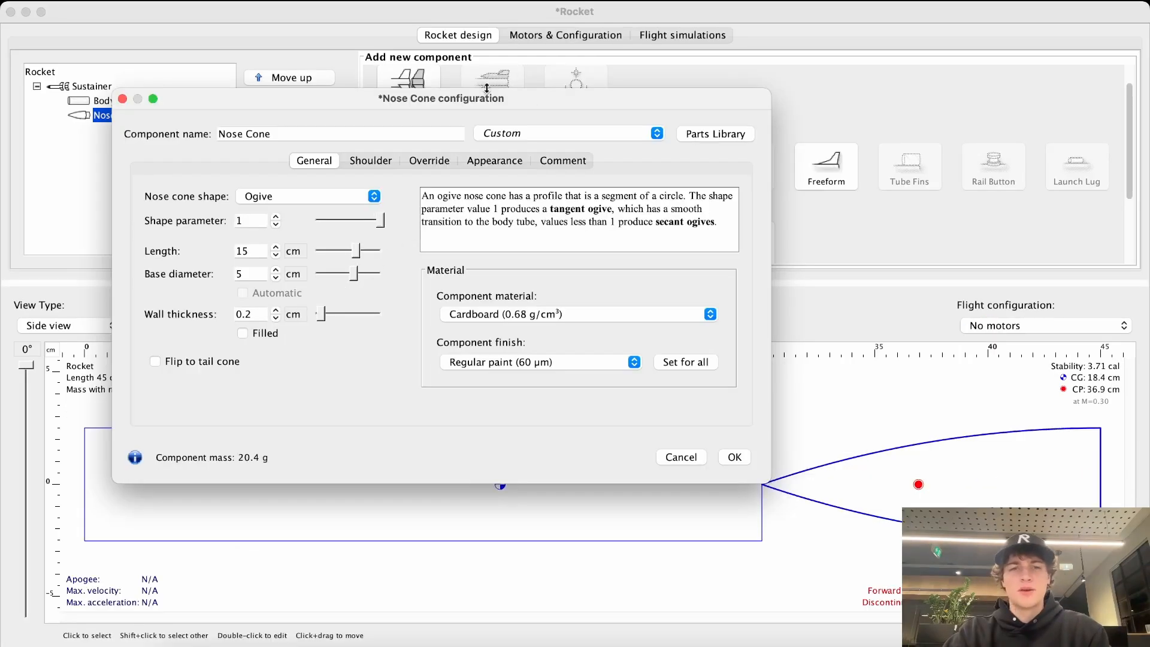
Step: Try a nose cone base diameter of 18 cm and set it back to 5 cm
left_click_drag(486, 88, 610, 46)
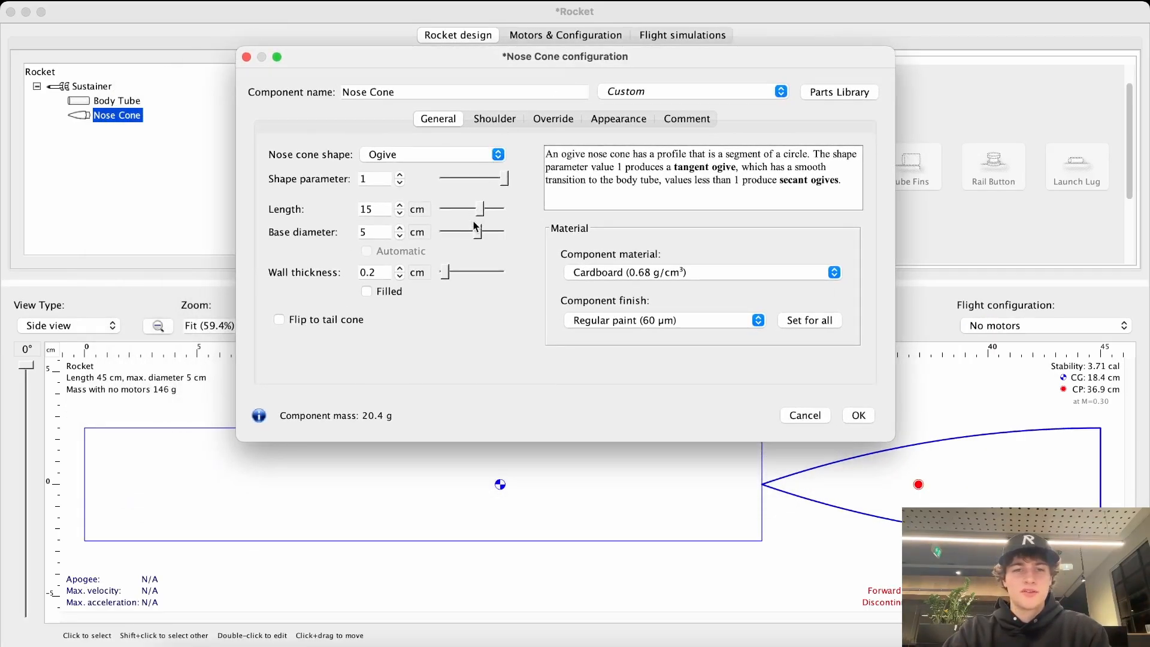
left_click(373, 232)
left_click_drag(478, 235, 502, 247)
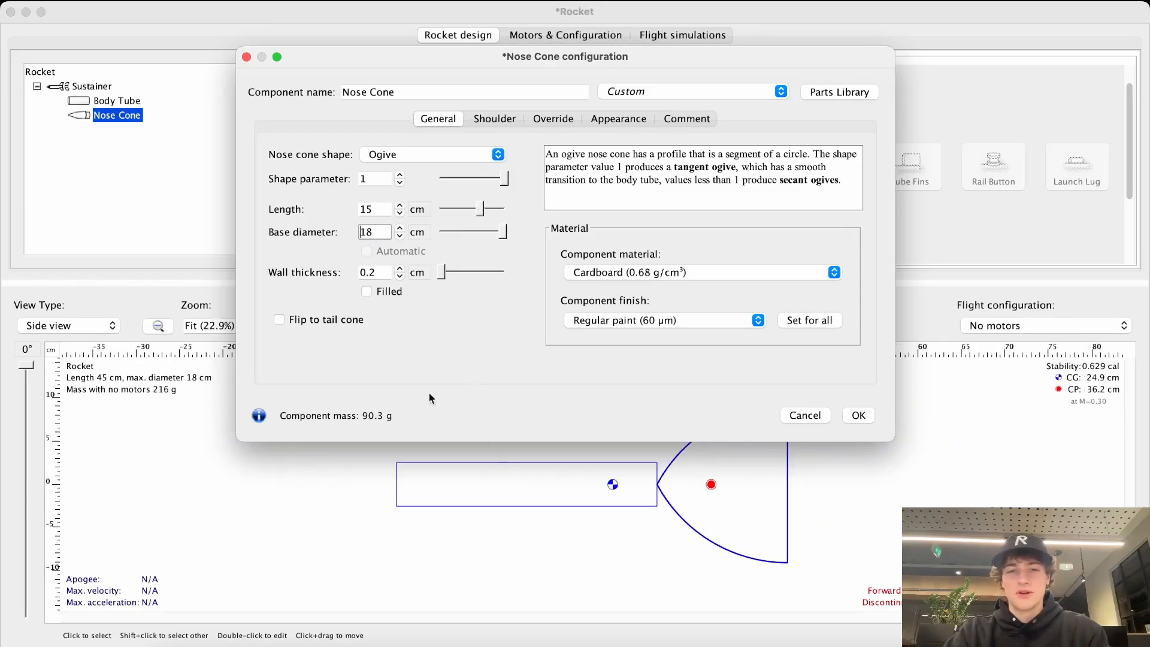
left_click(374, 232)
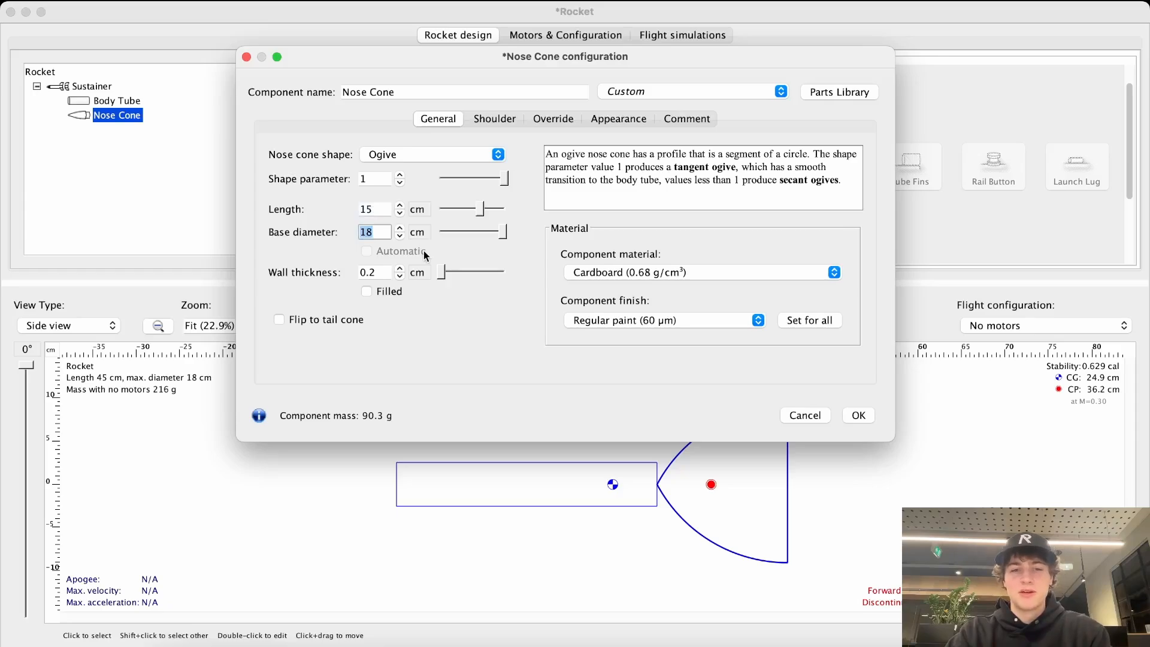
type("5")
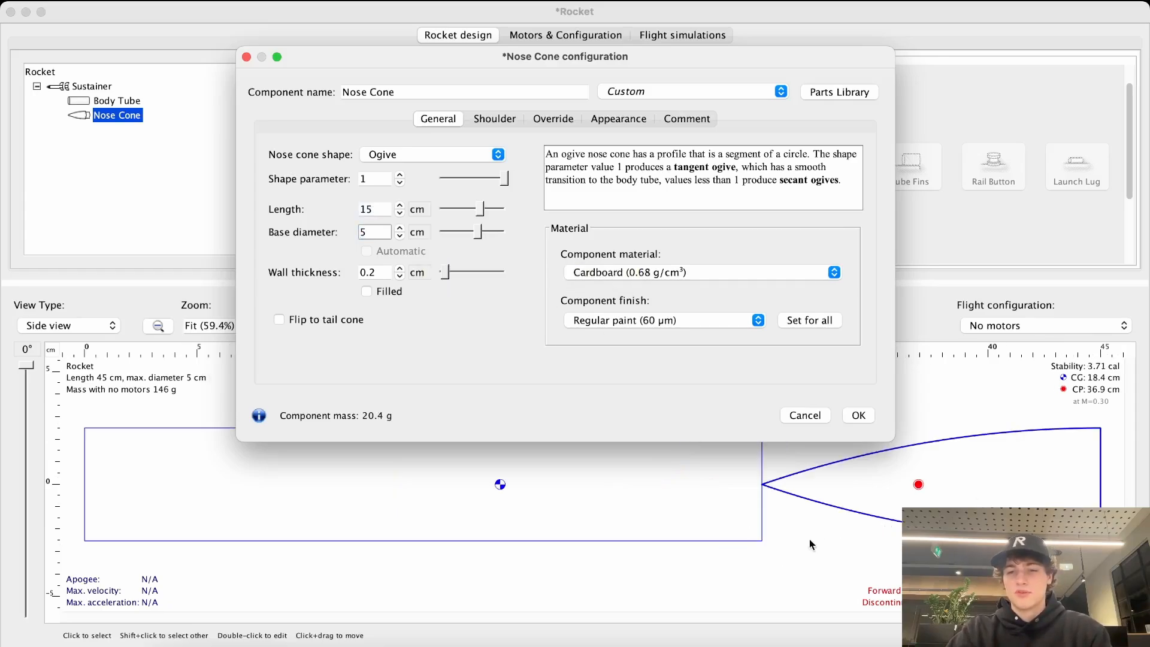
Step: Examine the measurement units available for the nose cone's base diameter and length
left_click(419, 232)
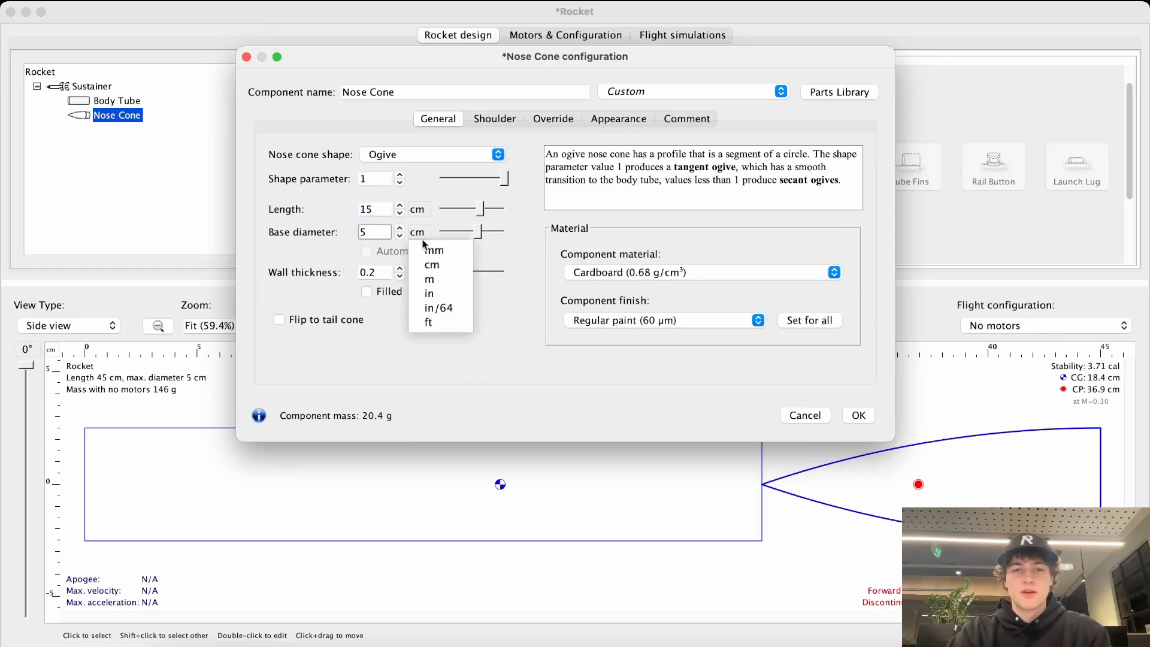
left_click(418, 209)
left_click(417, 210)
left_click(418, 210)
left_click(418, 209)
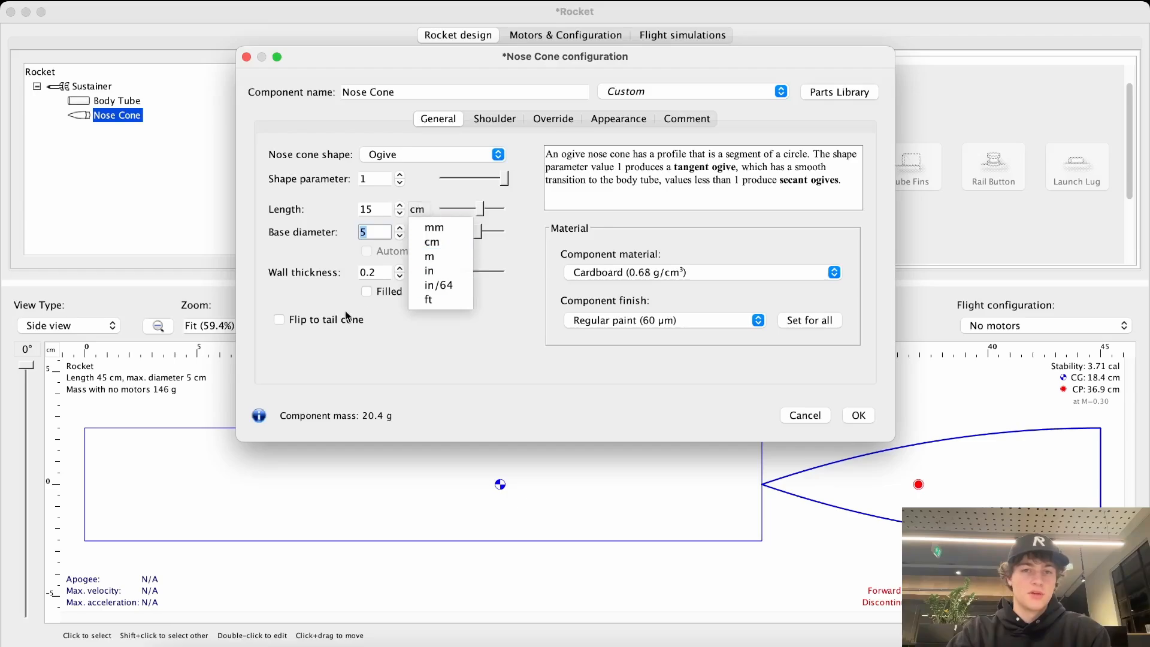
left_click(444, 373)
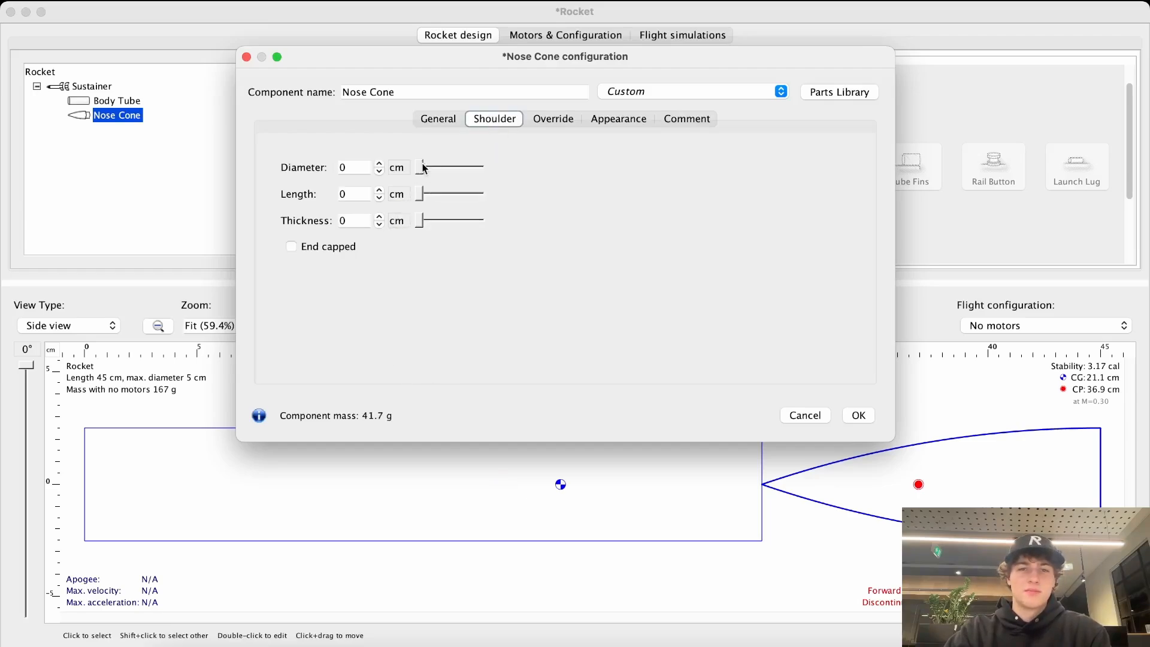
Step: Try a nose cone shoulder with a 3.5 cm diameter and 1.6 cm length, and set both values back to 0
left_click_drag(423, 168, 388, 172)
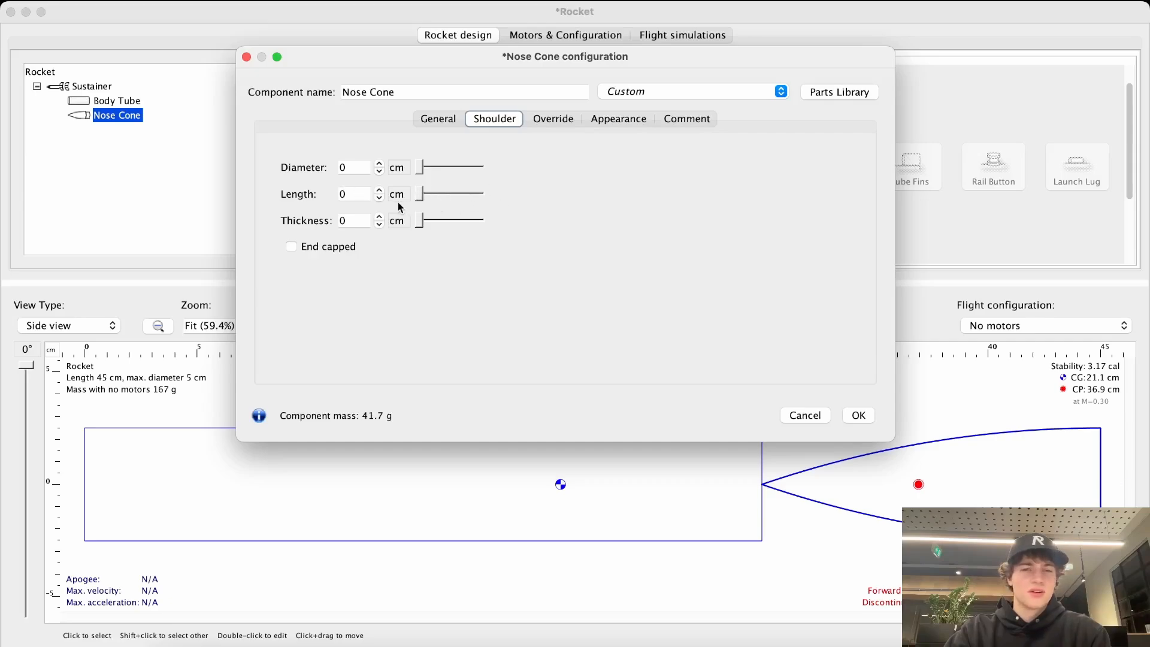
left_click_drag(429, 200, 454, 221)
left_click_drag(422, 167, 470, 168)
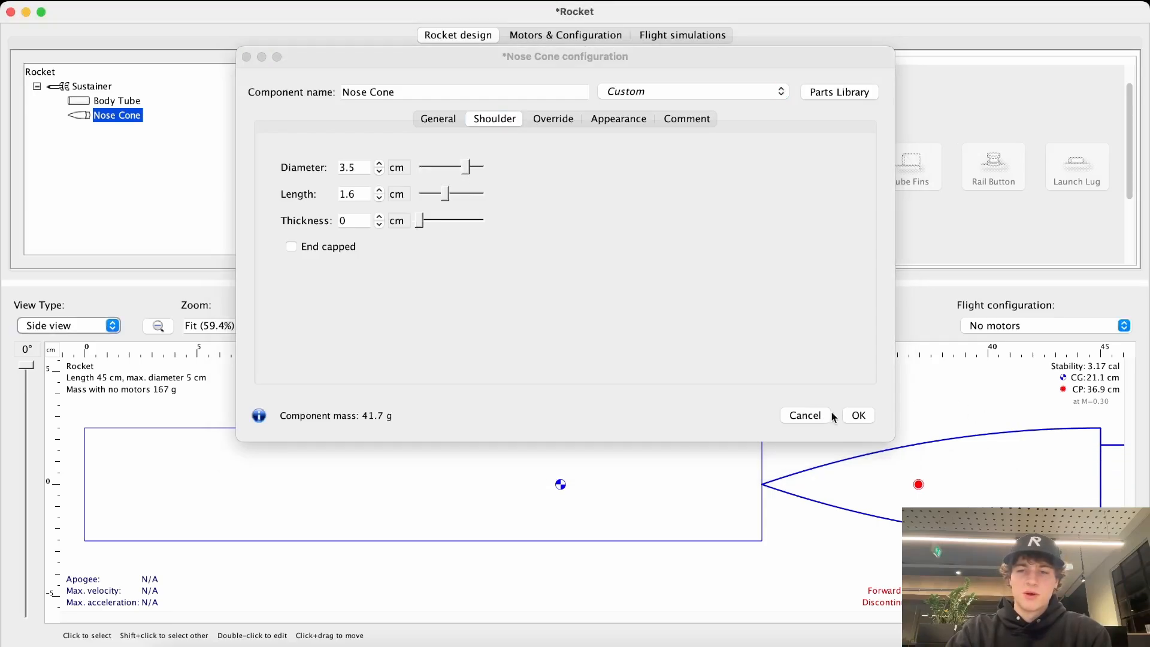
left_click(825, 415)
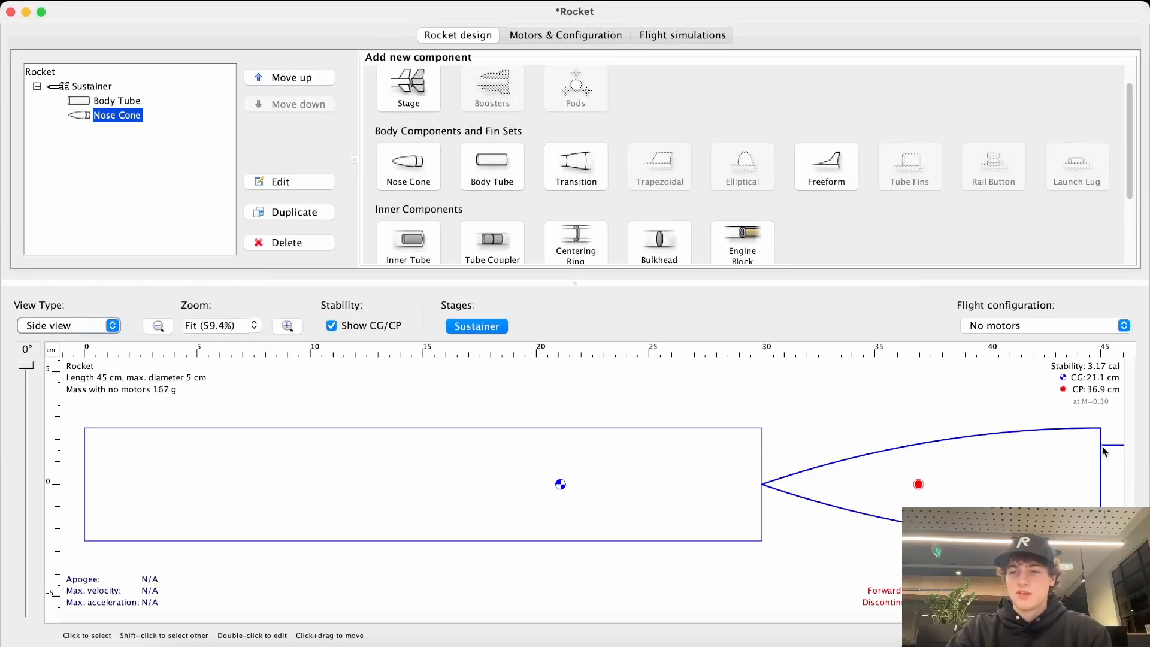
double_click(1083, 470)
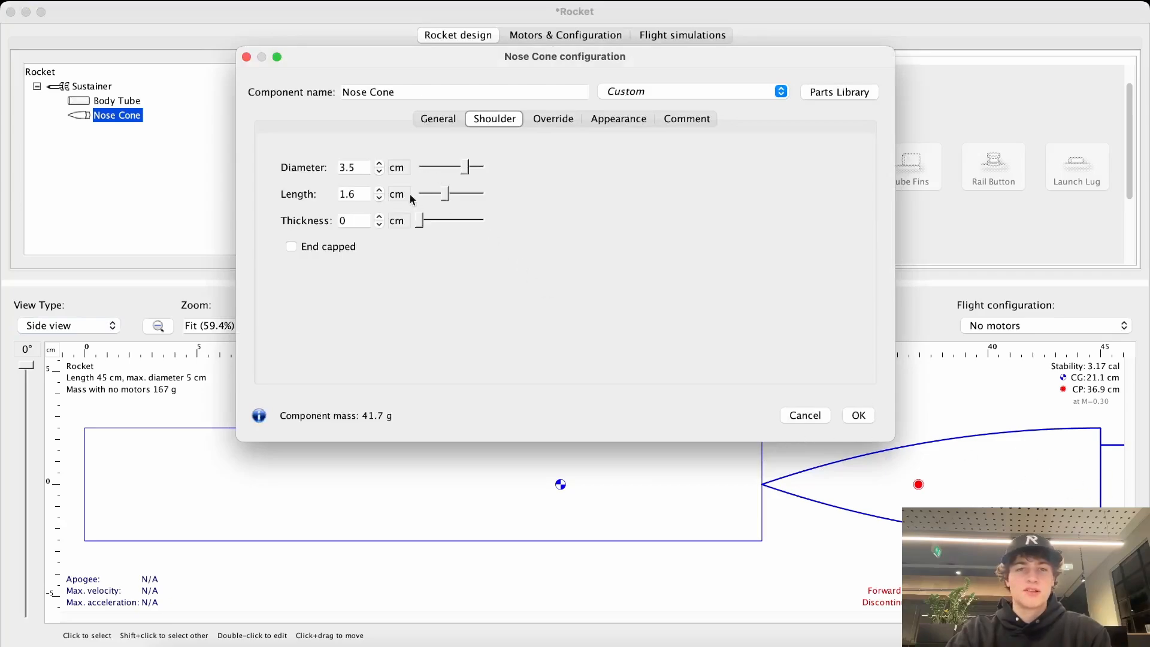
left_click(1107, 458)
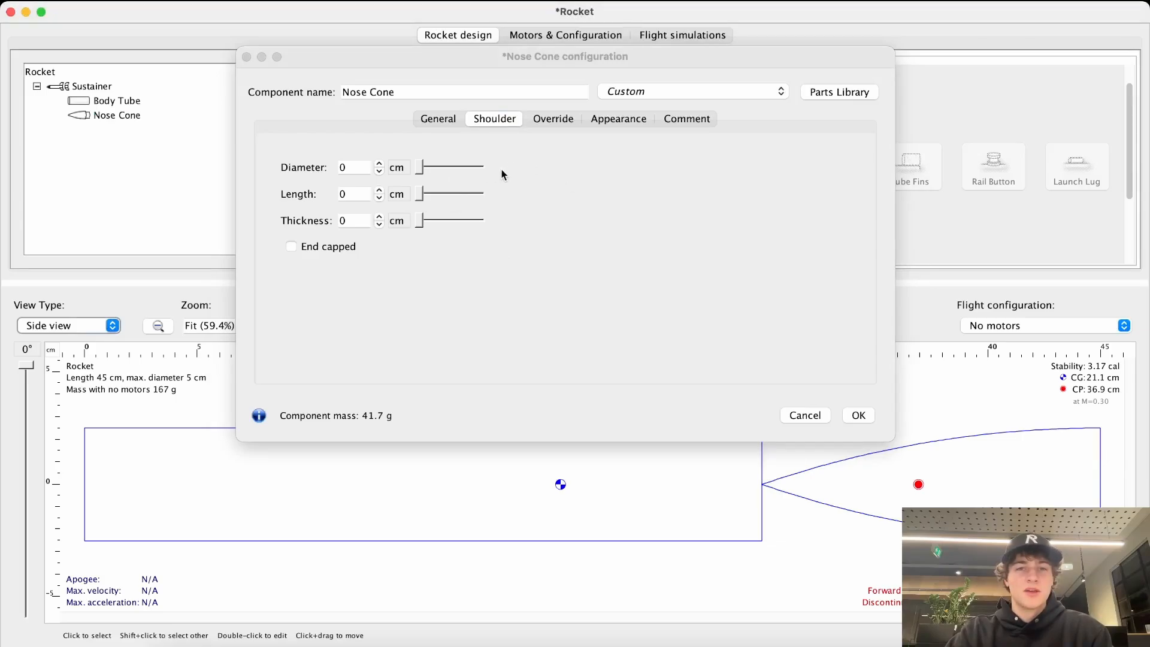
left_click_drag(421, 168, 395, 168)
Step: Look through the nose cone's override, appearance and comment settings, ending on its general settings
left_click(554, 121)
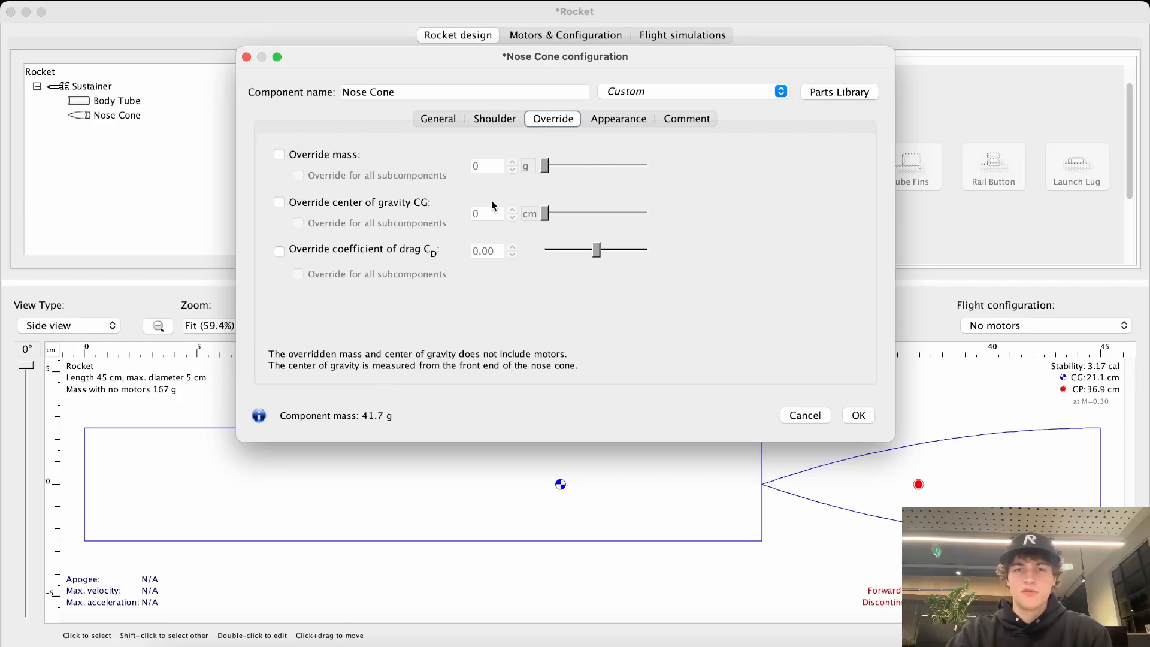
left_click(628, 116)
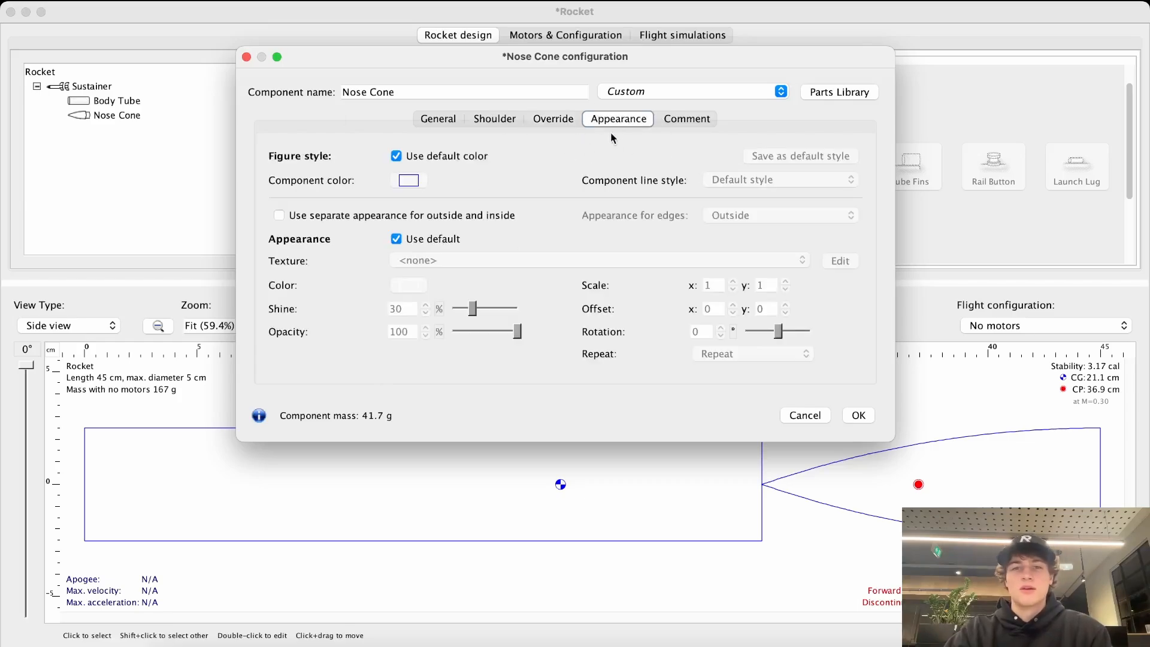
left_click(702, 120)
left_click(615, 120)
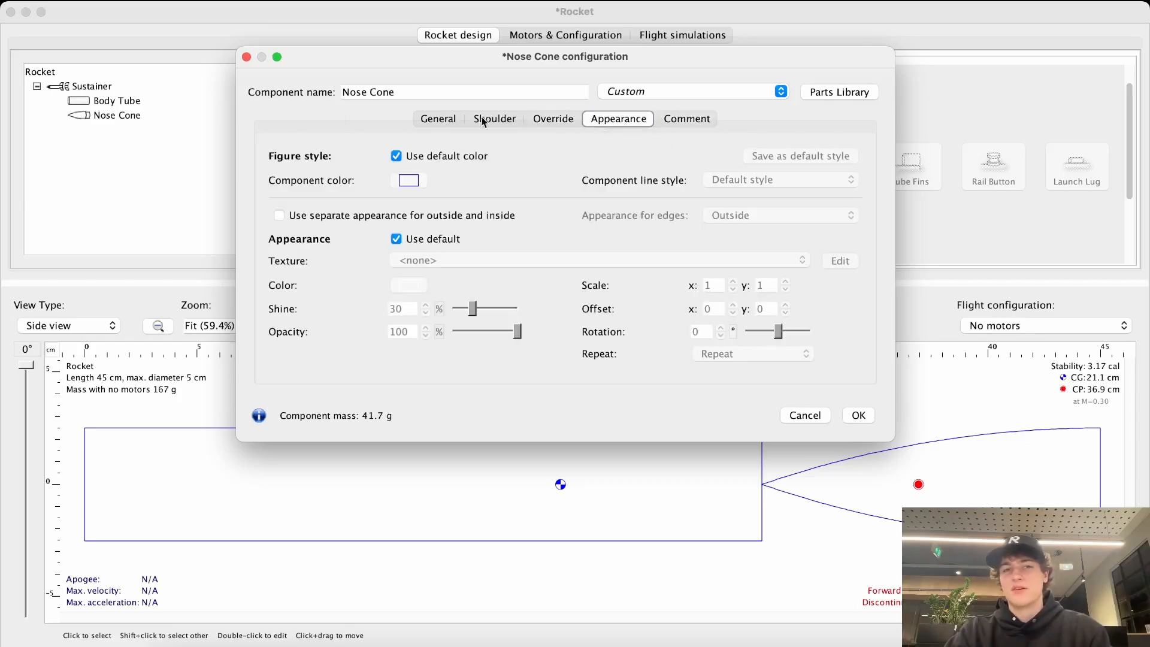
left_click(453, 117)
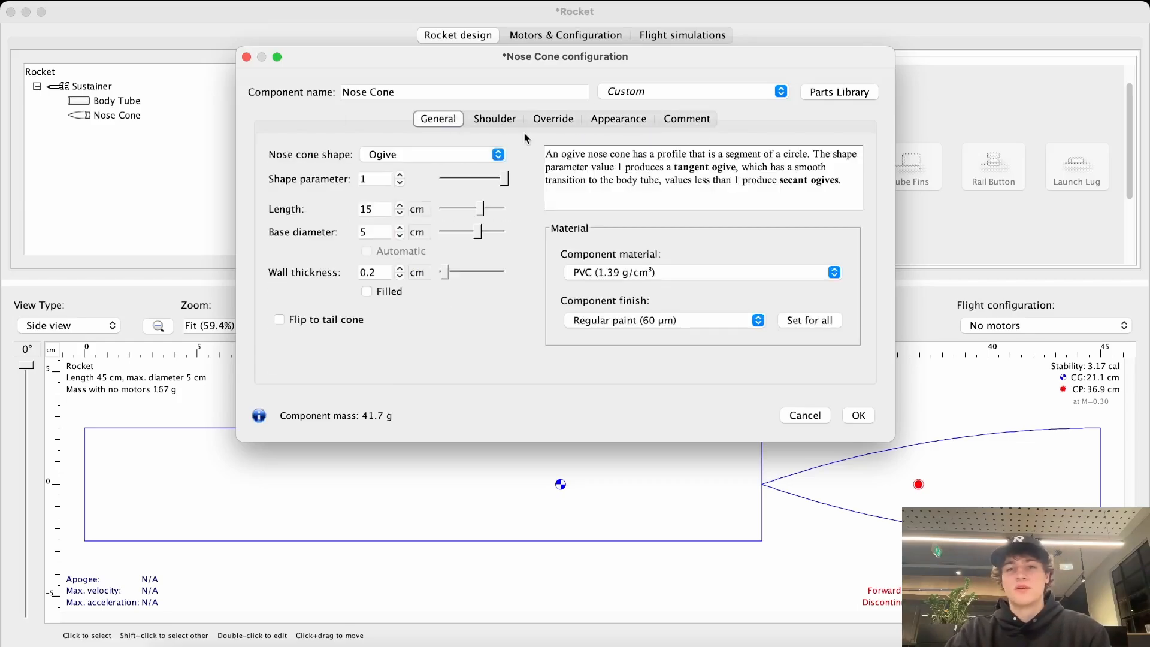
Step: Browse the nose cone presets in the parts library, then accept the nose cone configuration
left_click(828, 91)
scroll(423, 310, "down", 10)
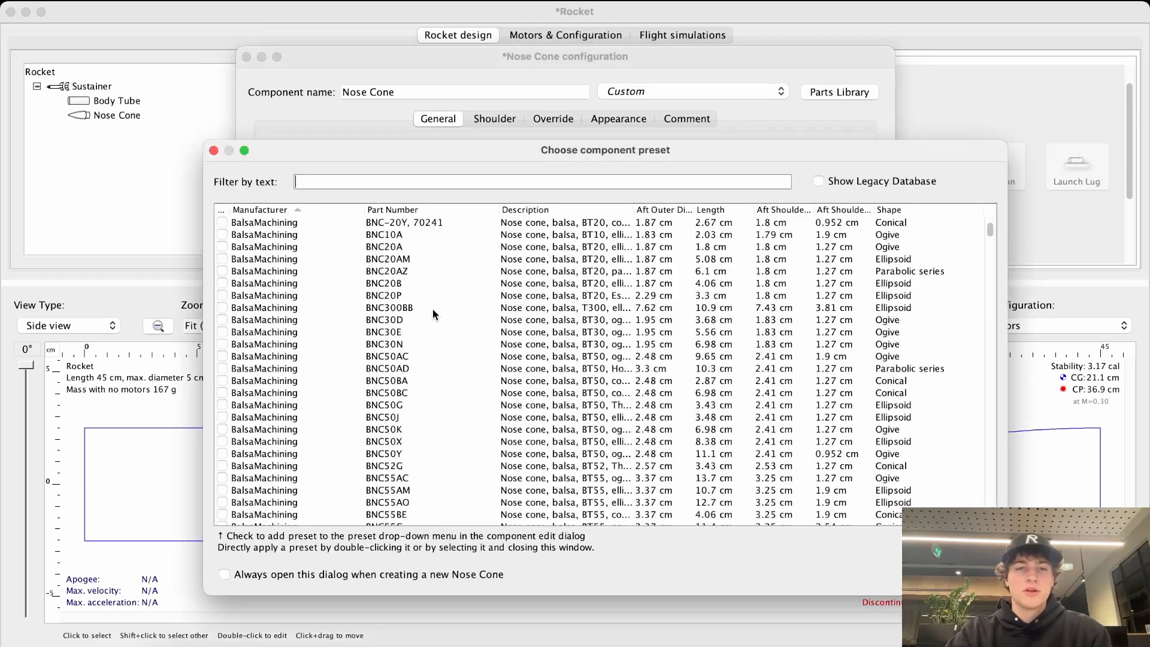
scroll(503, 268, "down", 4)
scroll(445, 246, "down", 20)
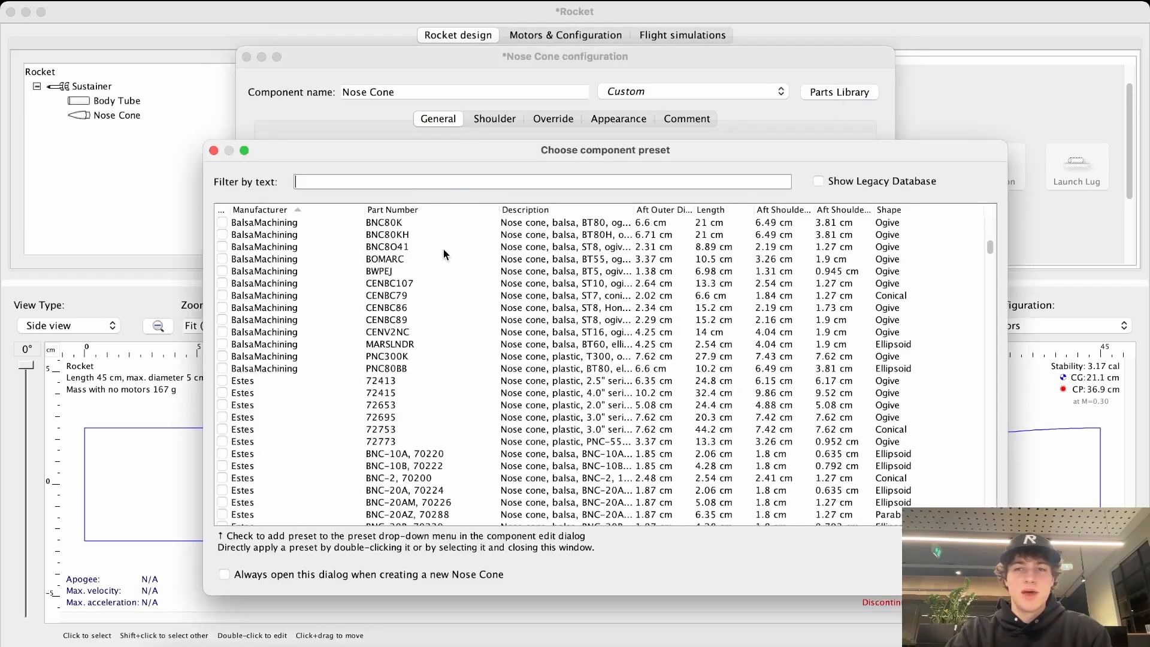
left_click_drag(463, 153, 428, 57)
scroll(457, 379, "down", 20)
left_click_drag(957, 199, 918, 101)
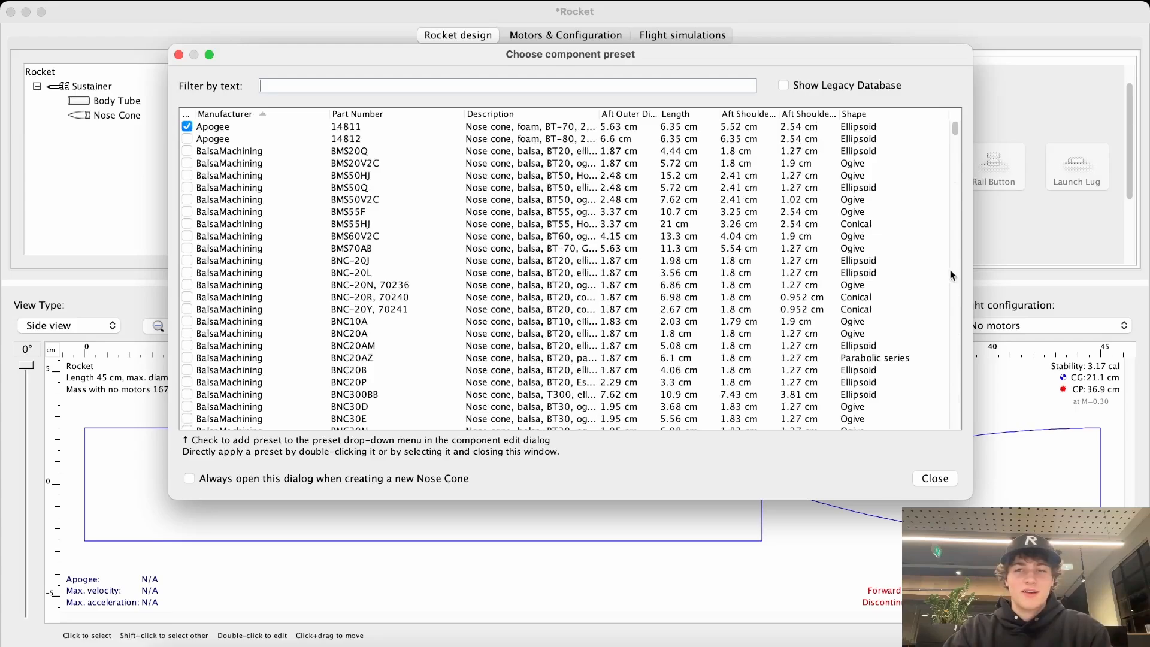
left_click(934, 479)
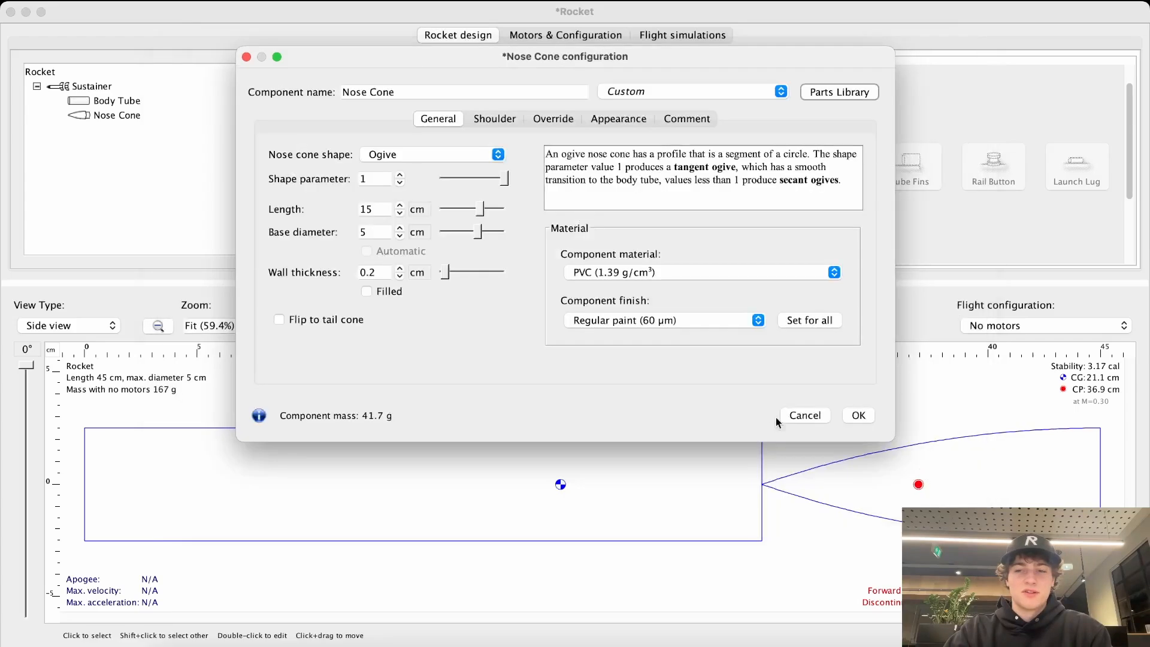
left_click(849, 417)
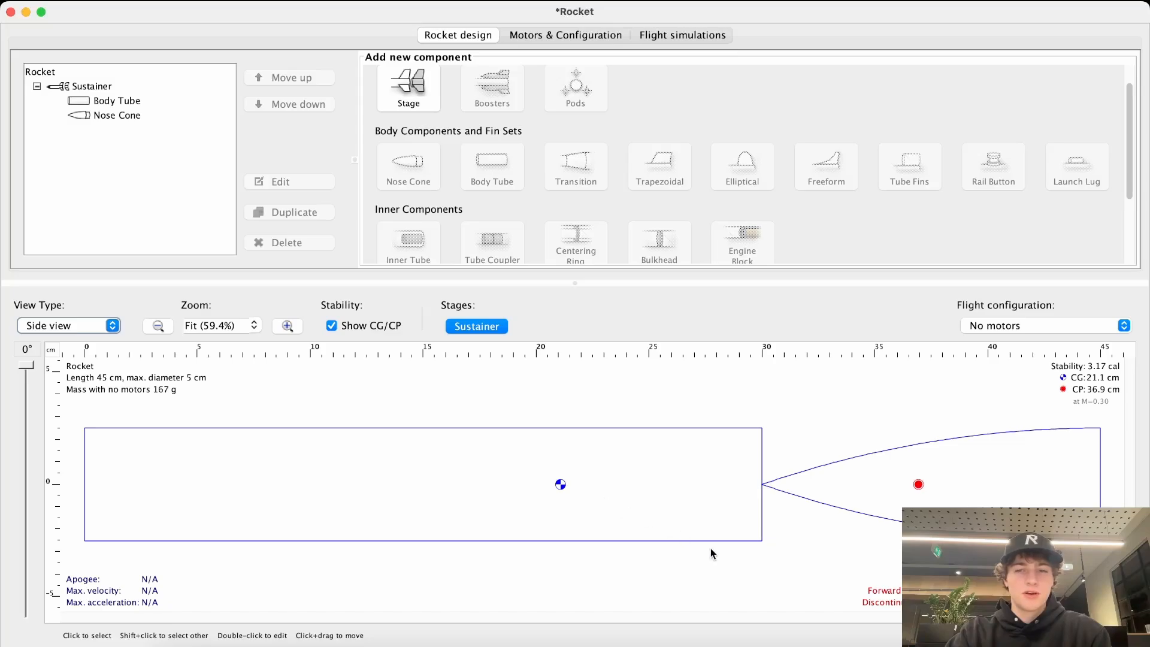
Step: Move the nose cone above the body tube in the Sustainer stage so it sits at the rocket's front
left_click(864, 508)
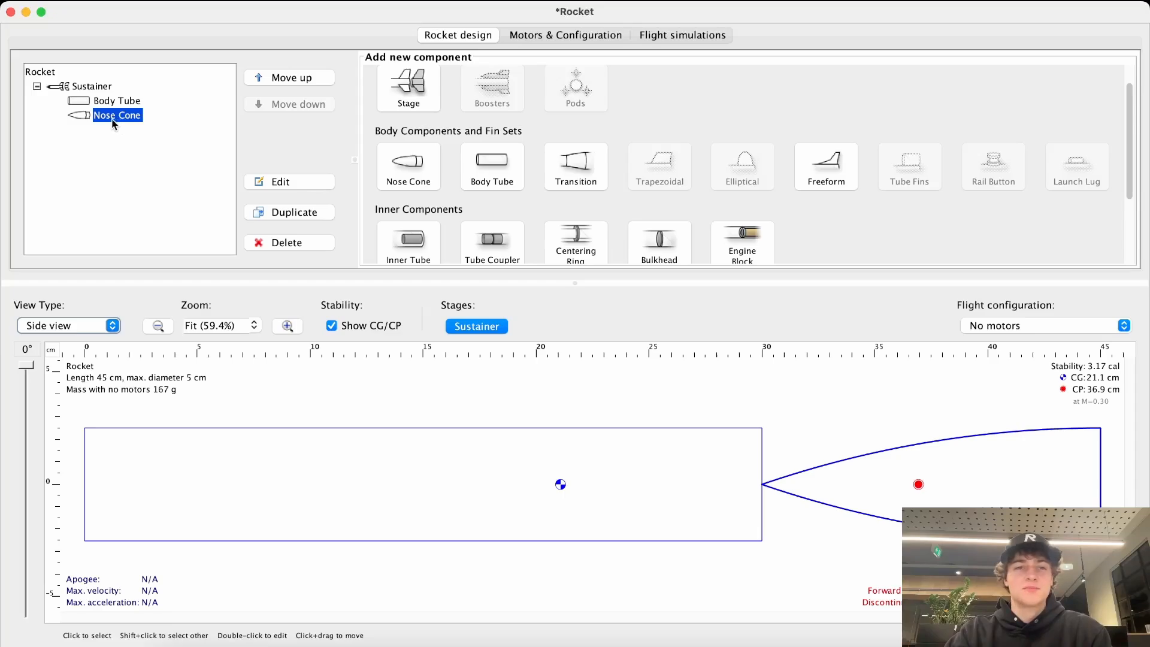
left_click(96, 103)
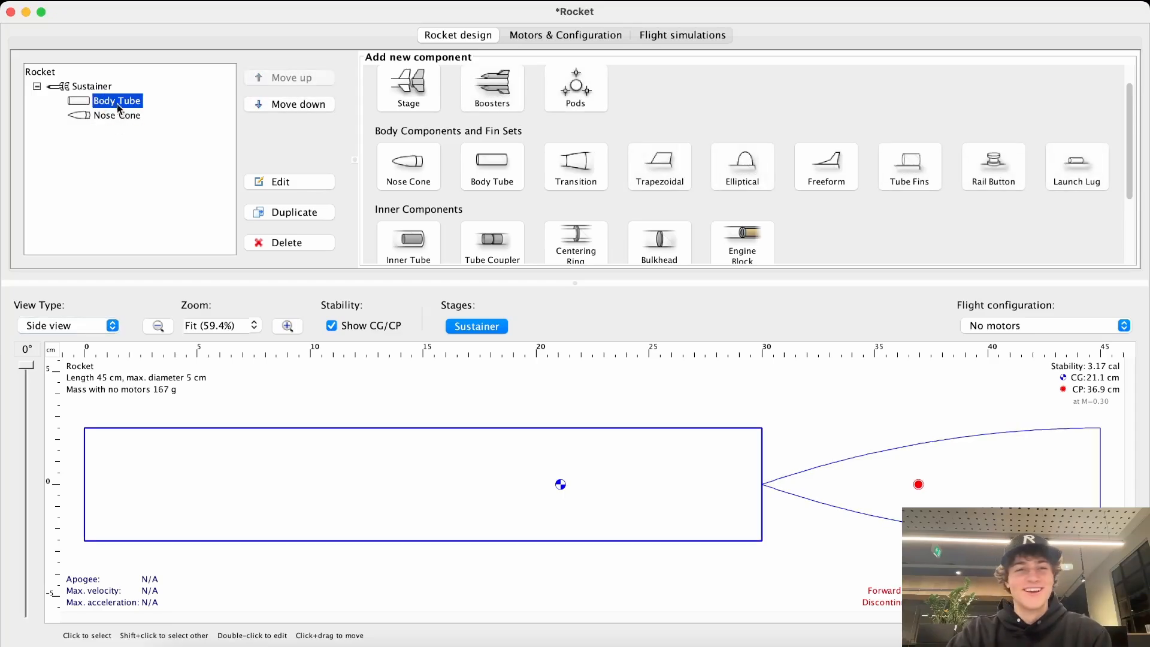
left_click(102, 116)
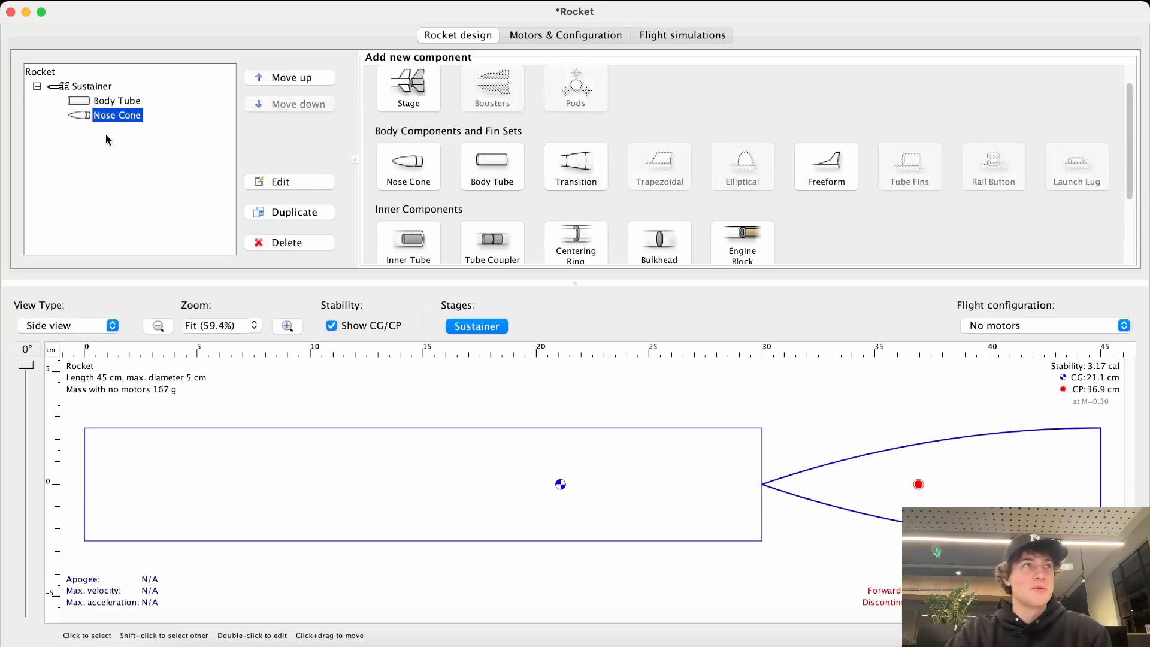
left_click_drag(116, 118, 116, 95)
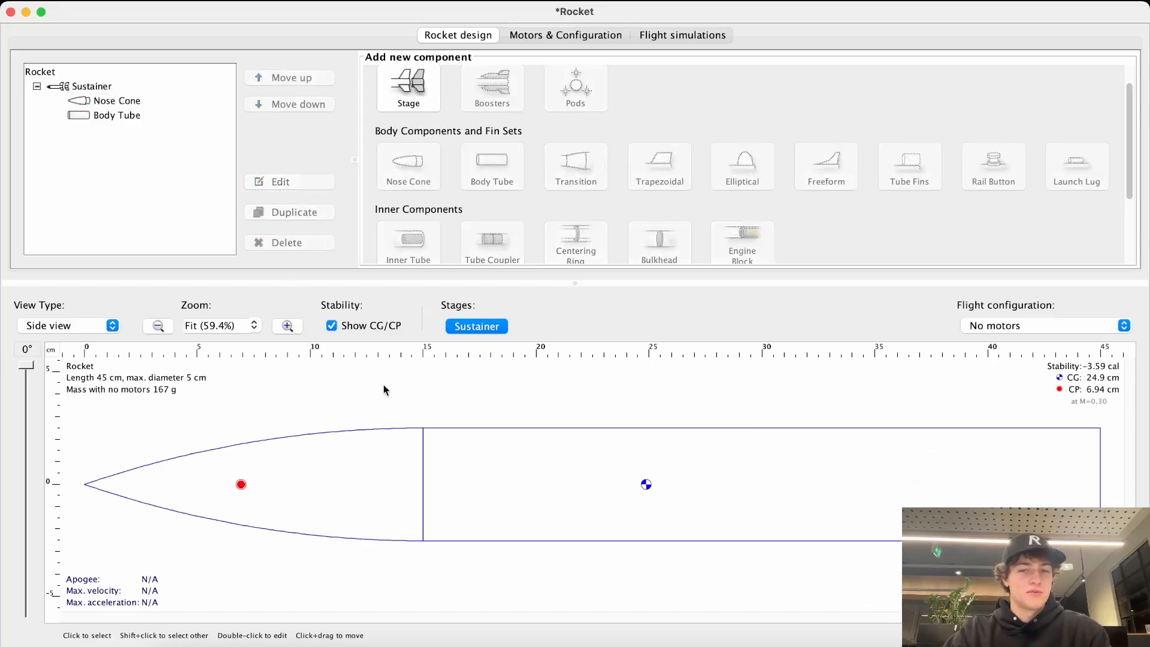
Step: Compare which component types can be added to the nose cone and which to the body tube
left_click(390, 472)
left_click(588, 486)
left_click(416, 479)
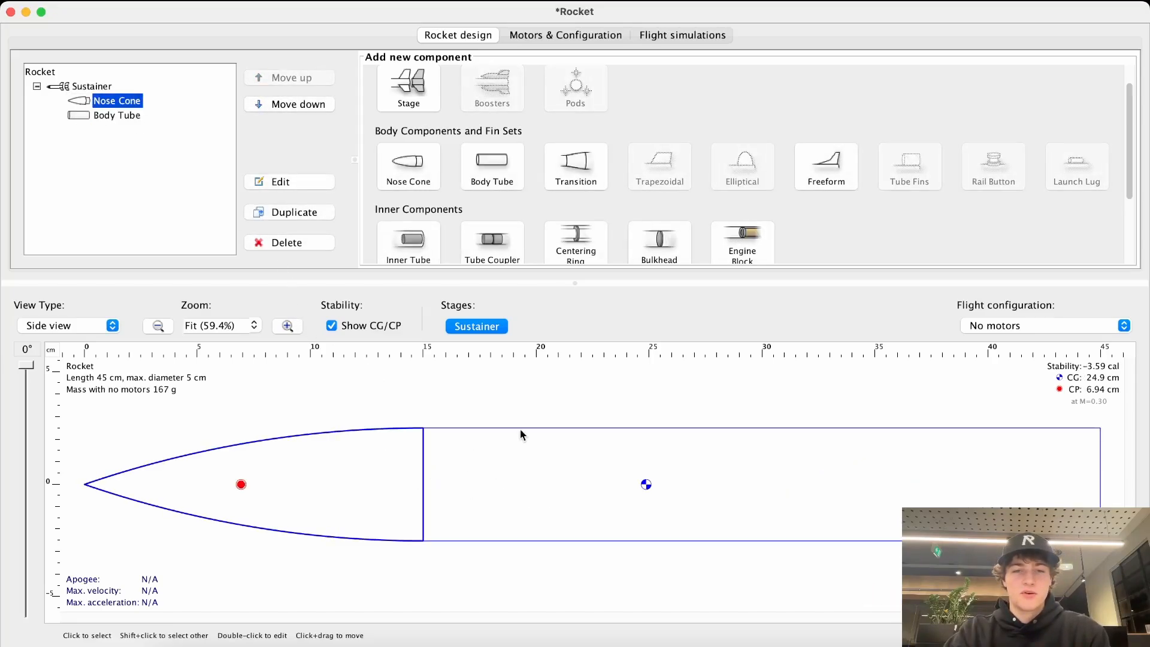
left_click(558, 412)
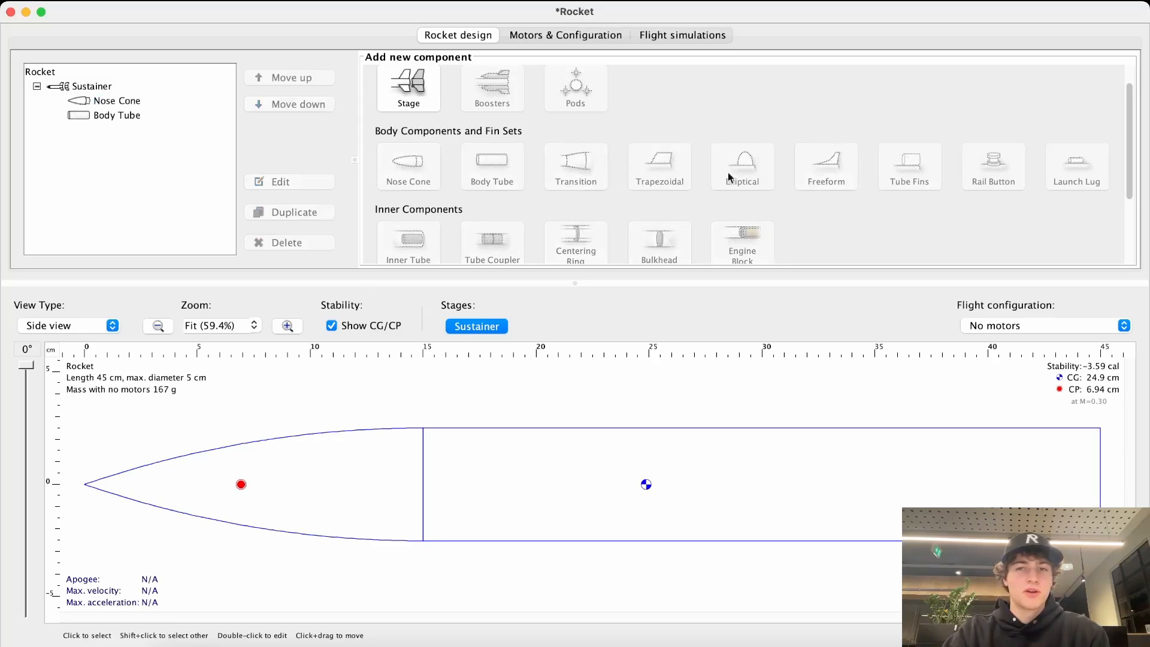
scroll(707, 177, "up", 1)
left_click(120, 105)
left_click(120, 115)
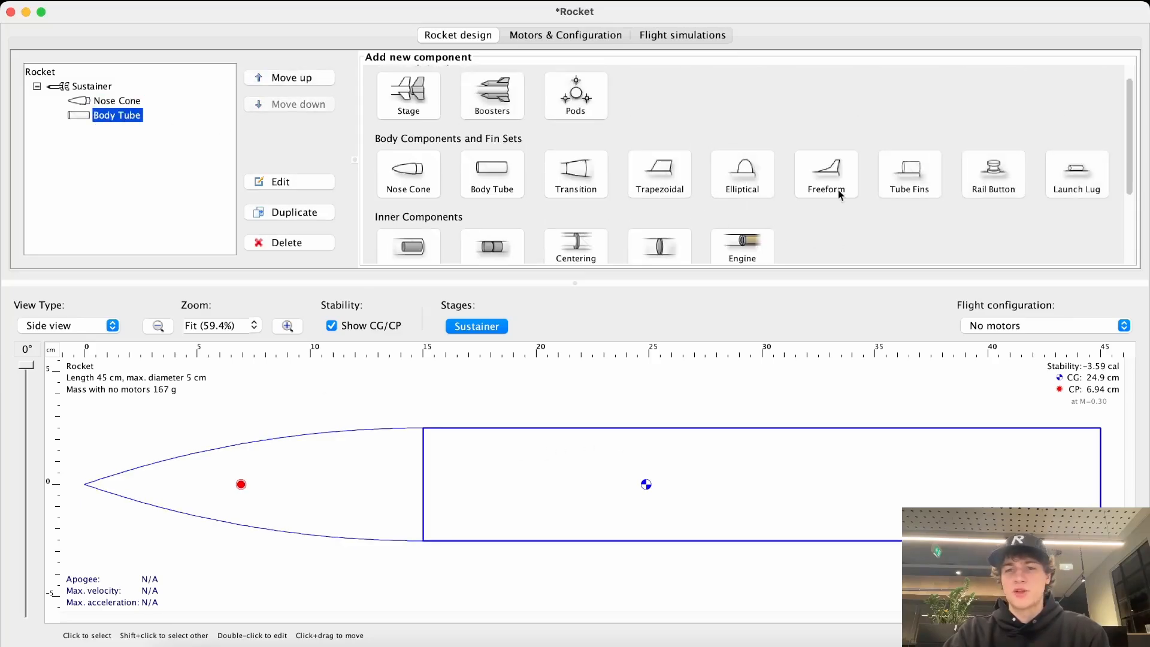
left_click(128, 106)
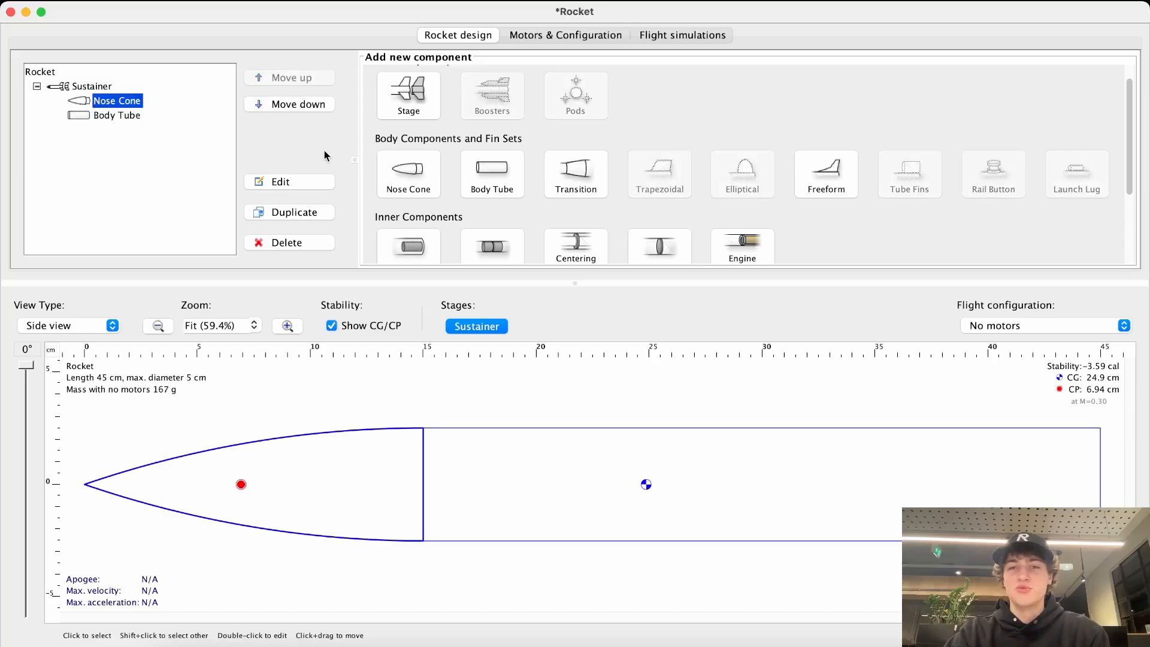
Step: Add a mass component inside the body tube
left_click(105, 120)
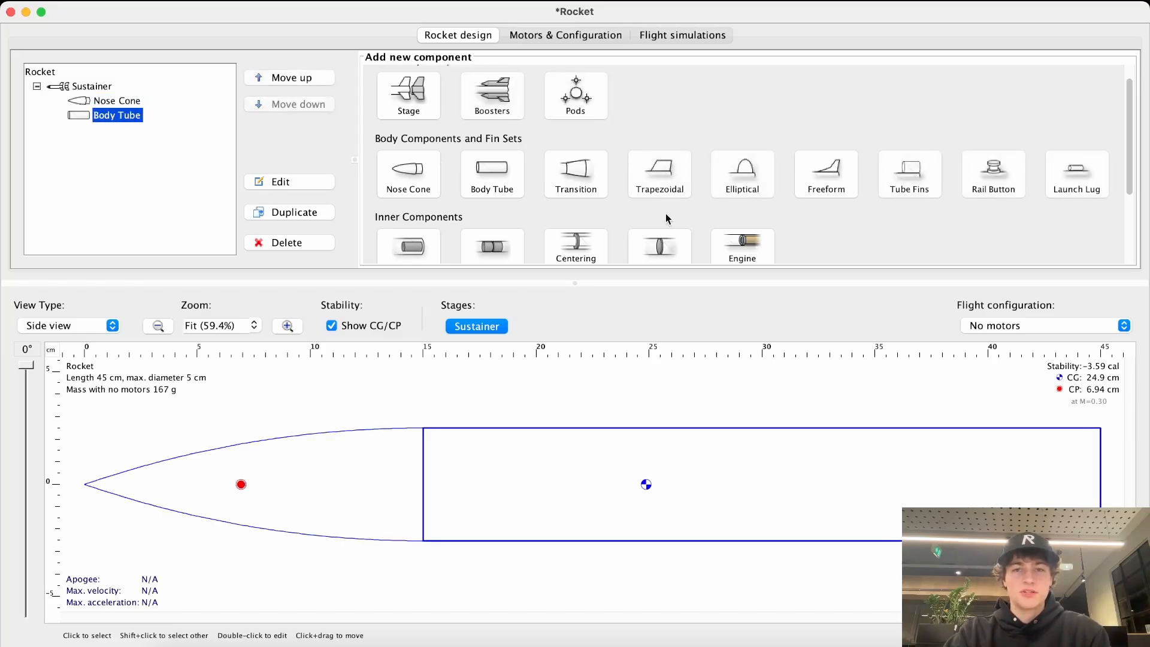
scroll(667, 219, "down", 5)
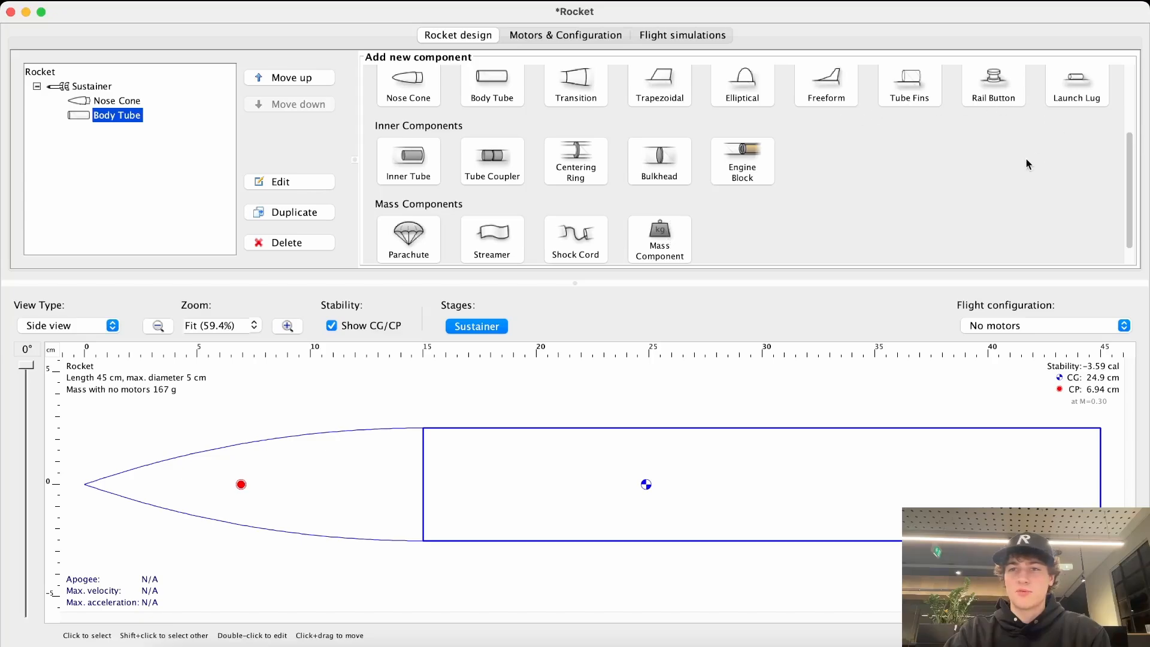
scroll(988, 161, "up", 3)
scroll(826, 178, "down", 4)
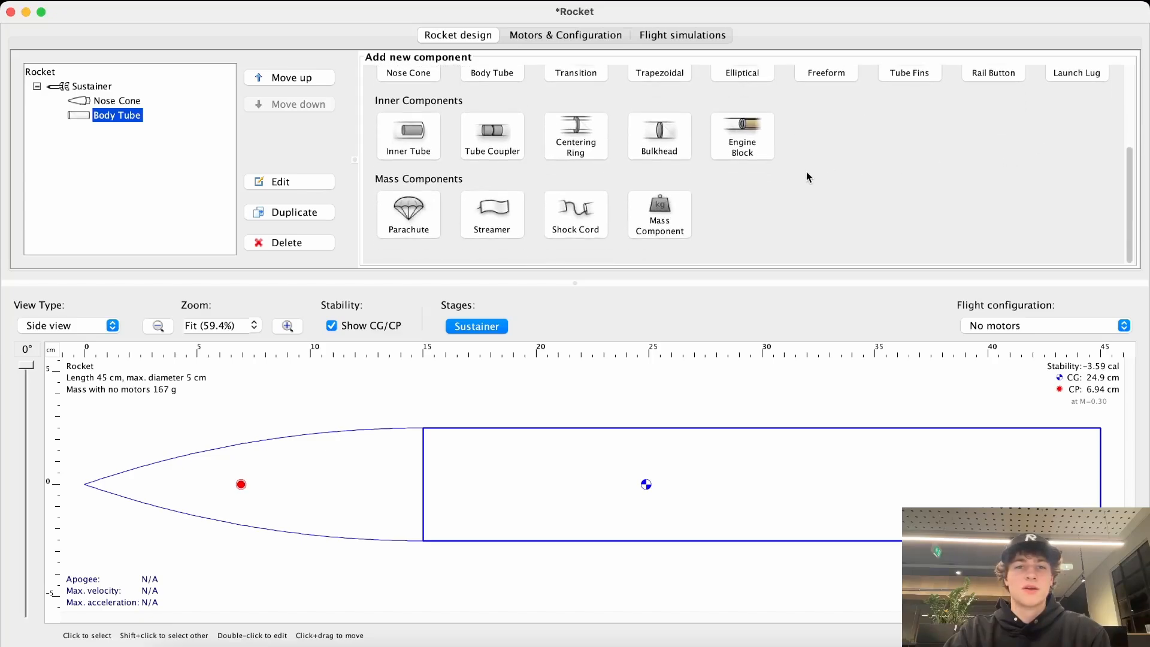
scroll(808, 180, "up", 3)
scroll(813, 184, "down", 3)
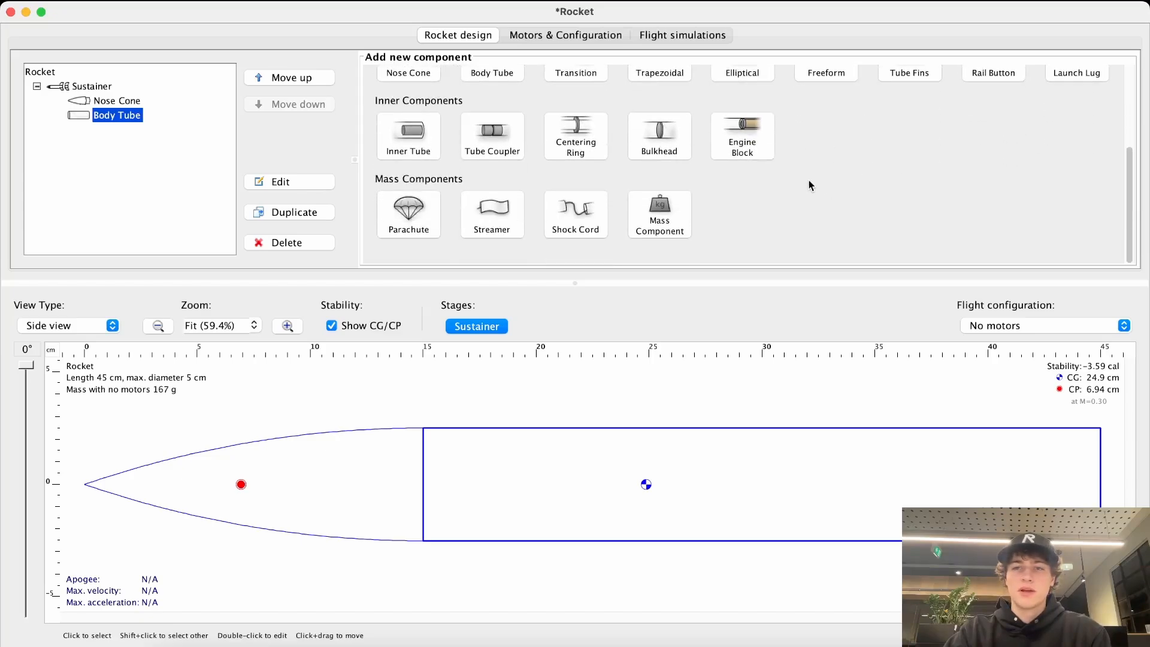
left_click(667, 238)
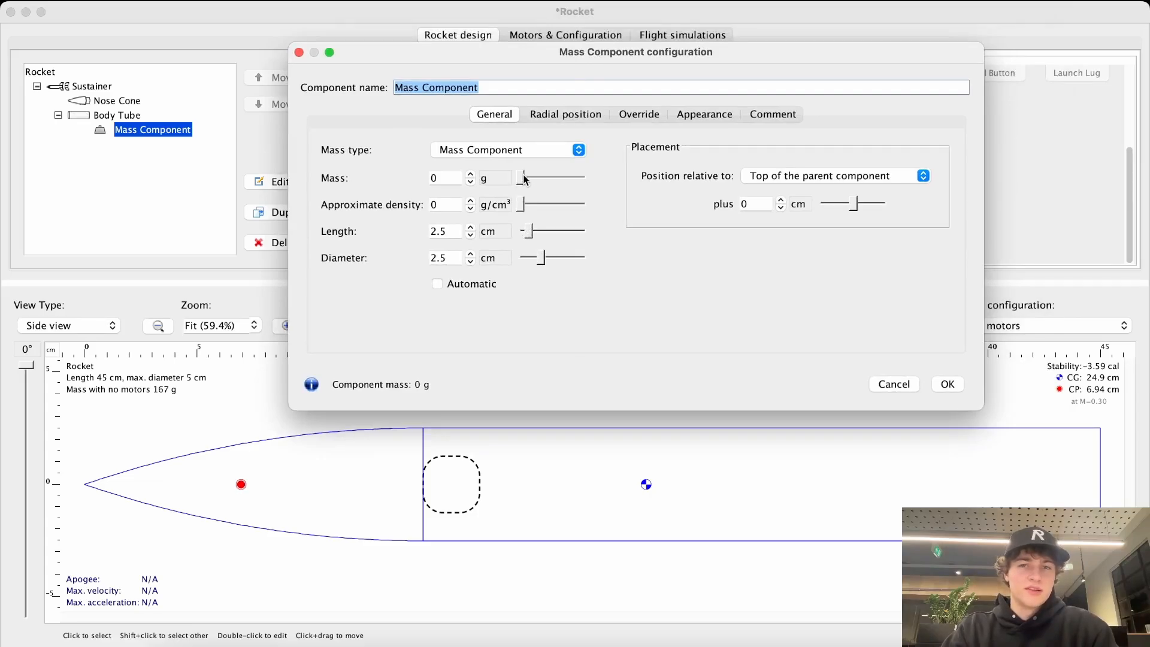
Step: Set the mass component's mass to 500 g, length to 16 cm and diameter to 4.1 cm
left_click_drag(521, 180, 627, 185)
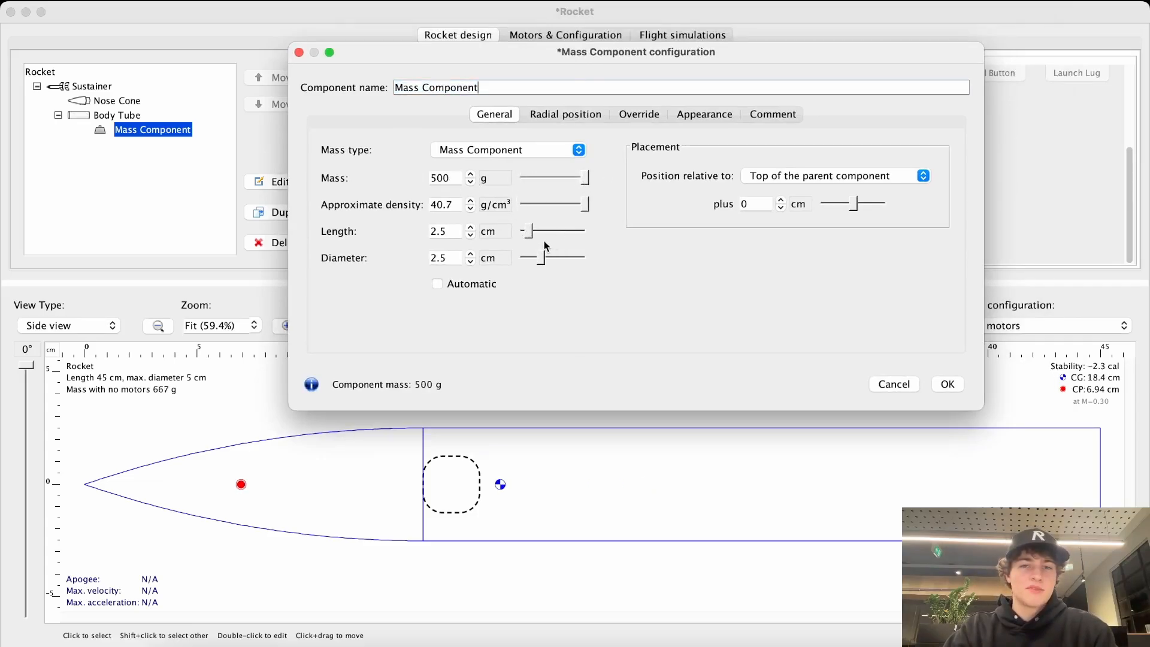
mouse_move(529, 231)
left_mouse_down()
mouse_move(580, 232)
mouse_move(538, 259)
mouse_move(556, 260)
left_mouse_up()
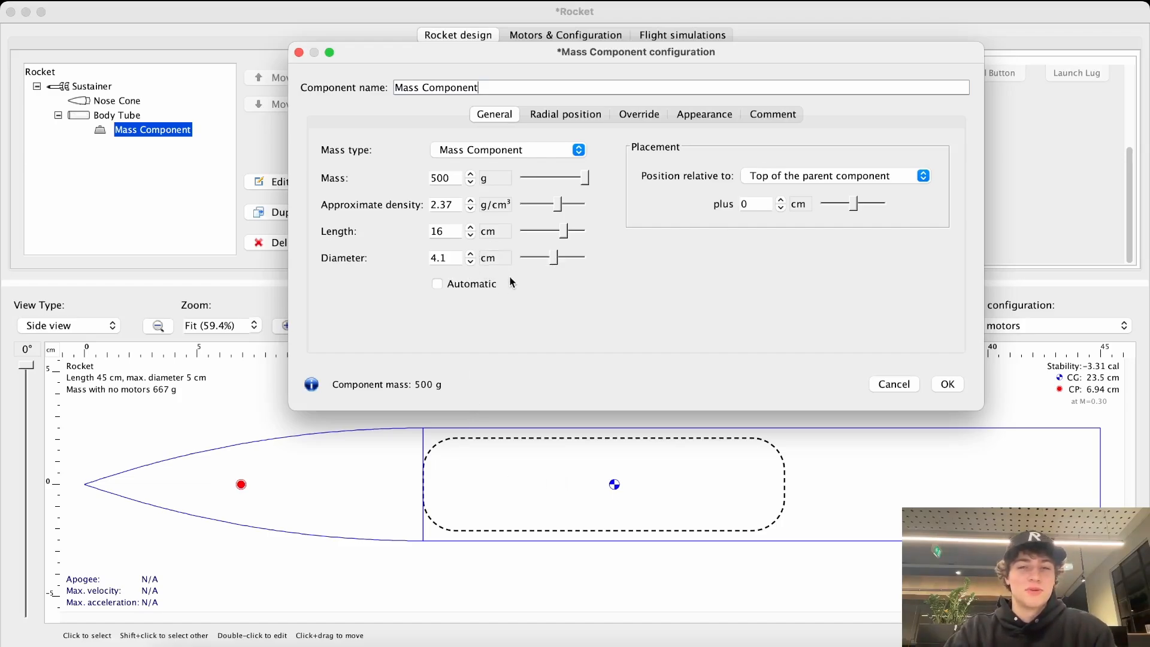
left_click_drag(555, 267, 555, 263)
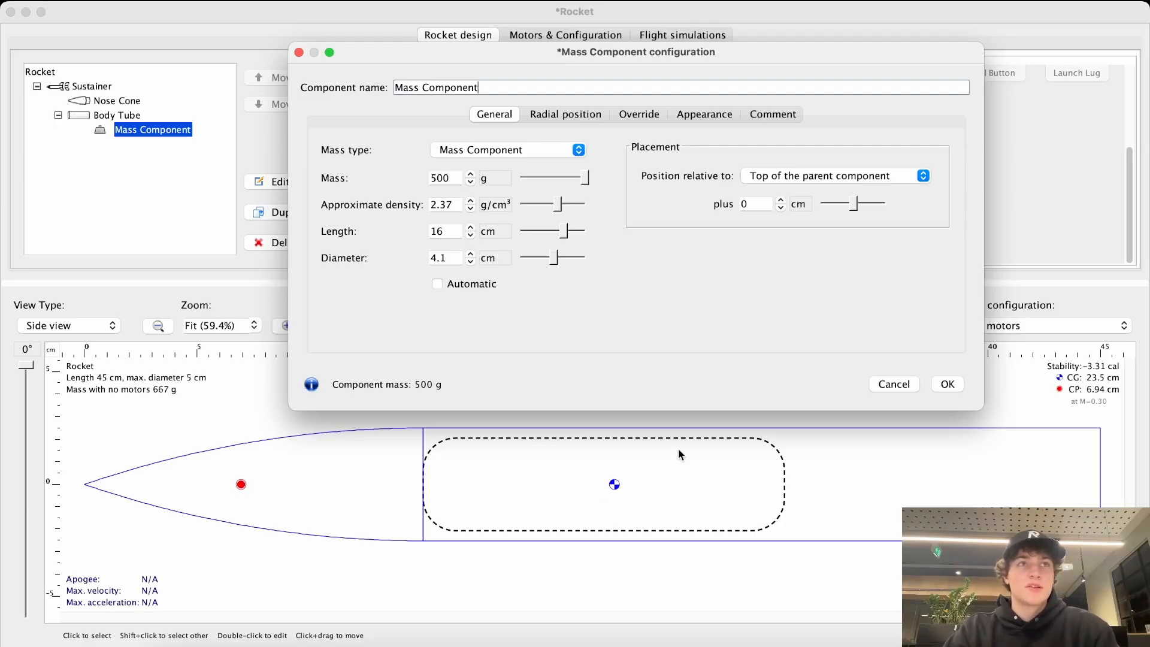
left_click_drag(535, 48, 464, 397)
scroll(656, 217, "up", 3)
scroll(671, 246, "down", 3)
left_click_drag(656, 403, 728, 66)
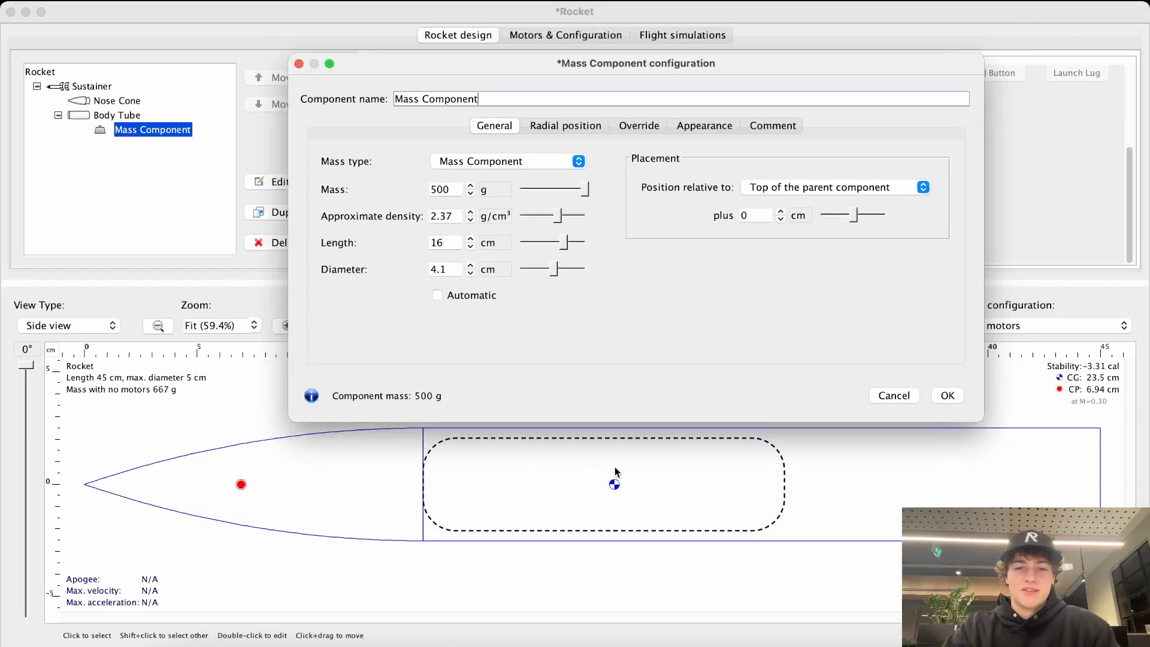
Step: Set the mass component's mass to 20 g and its position relative to the bottom of the parent component
left_click_drag(585, 189, 529, 203)
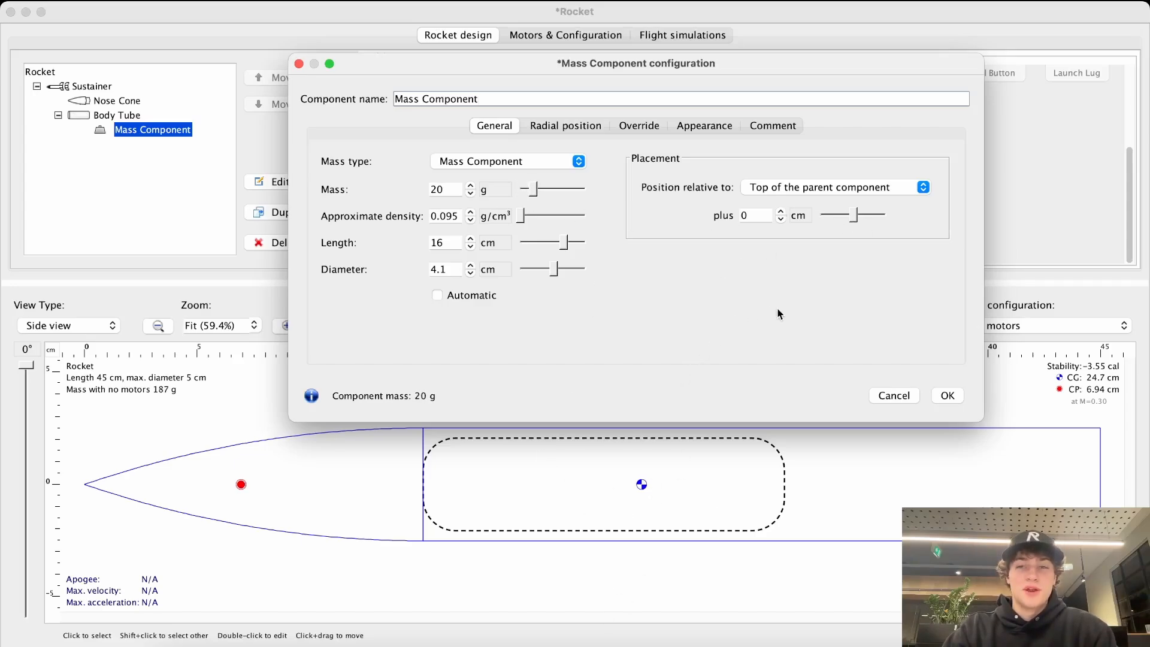
mouse_move(855, 216)
left_mouse_down()
mouse_move(866, 219)
mouse_move(834, 217)
mouse_move(854, 218)
left_mouse_up()
left_click(844, 183)
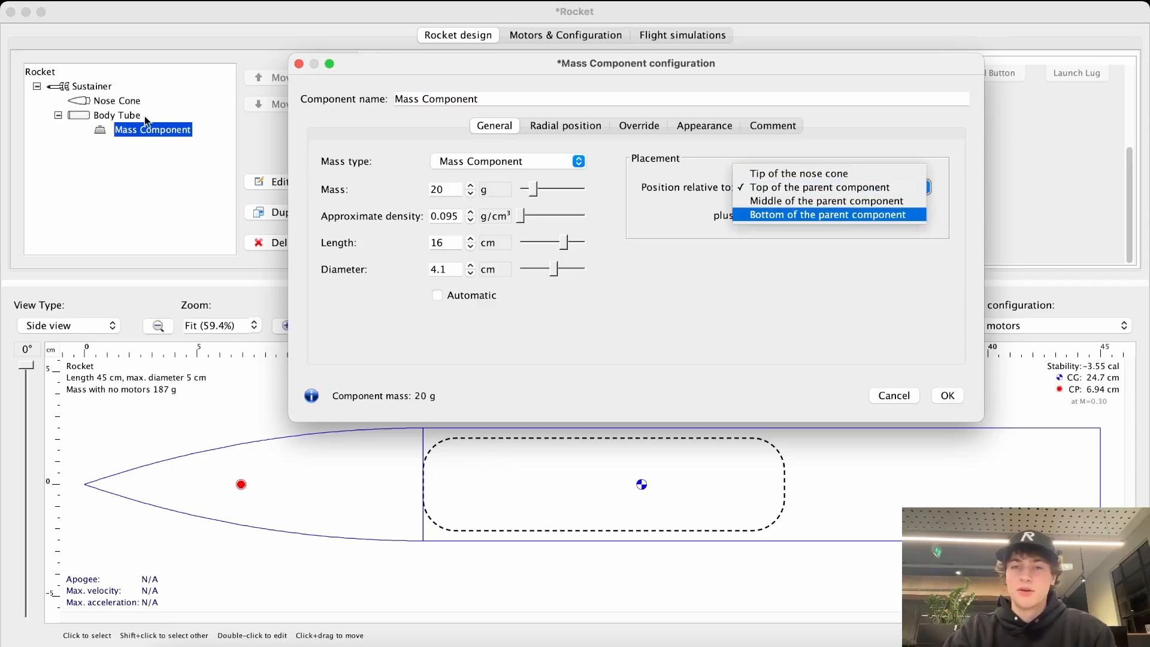
left_click(819, 201)
left_click(844, 188)
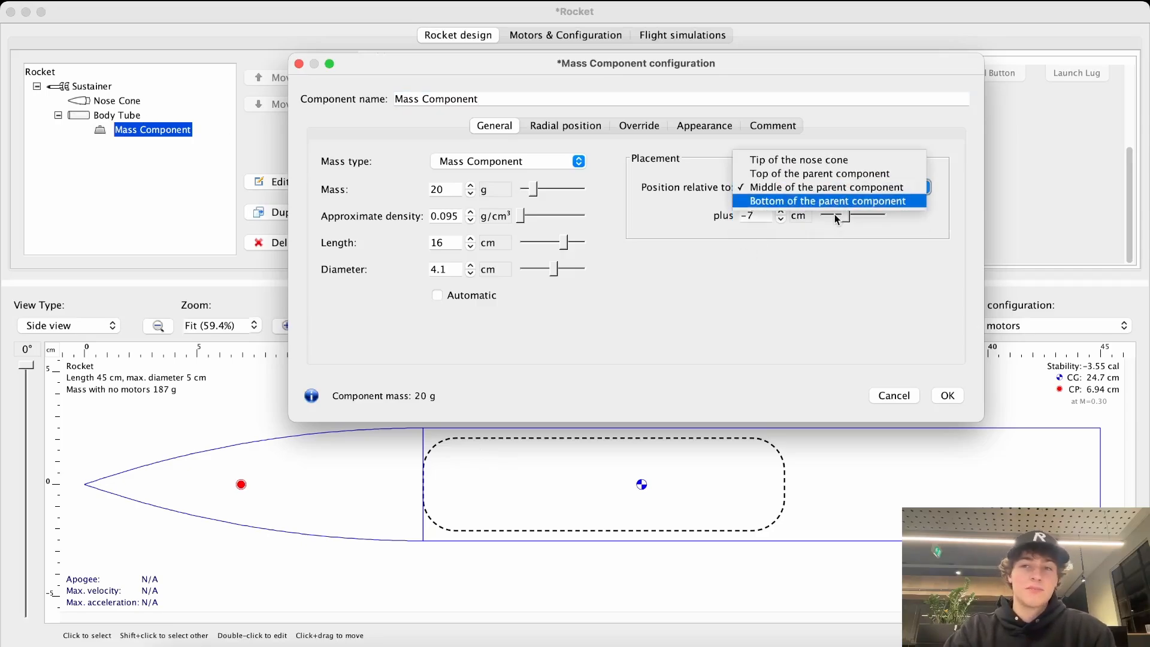
left_click(861, 205)
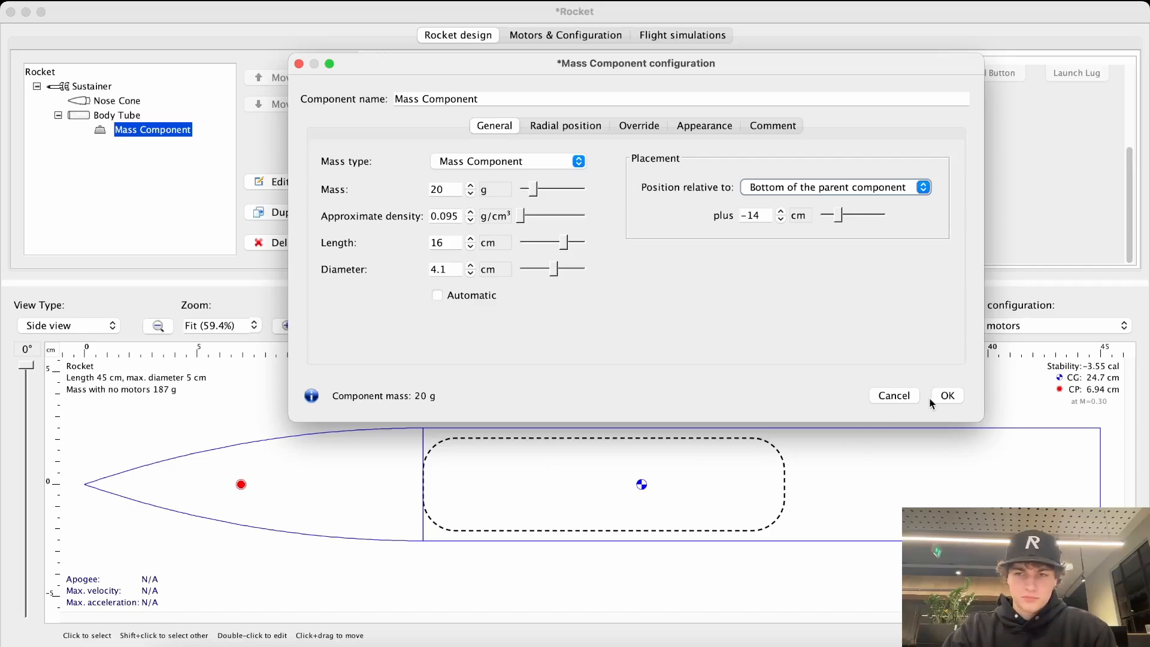
Step: Cancel the mass component's configuration and undo adding it to the body tube
left_click(811, 188)
left_click(813, 197)
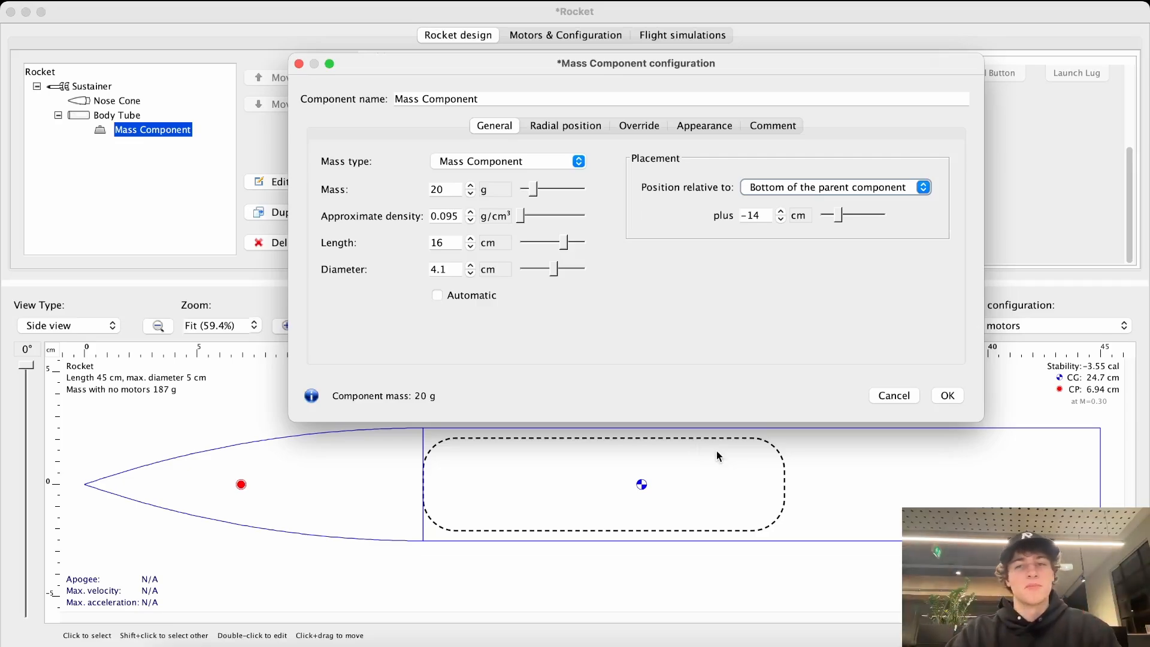
left_click(890, 395)
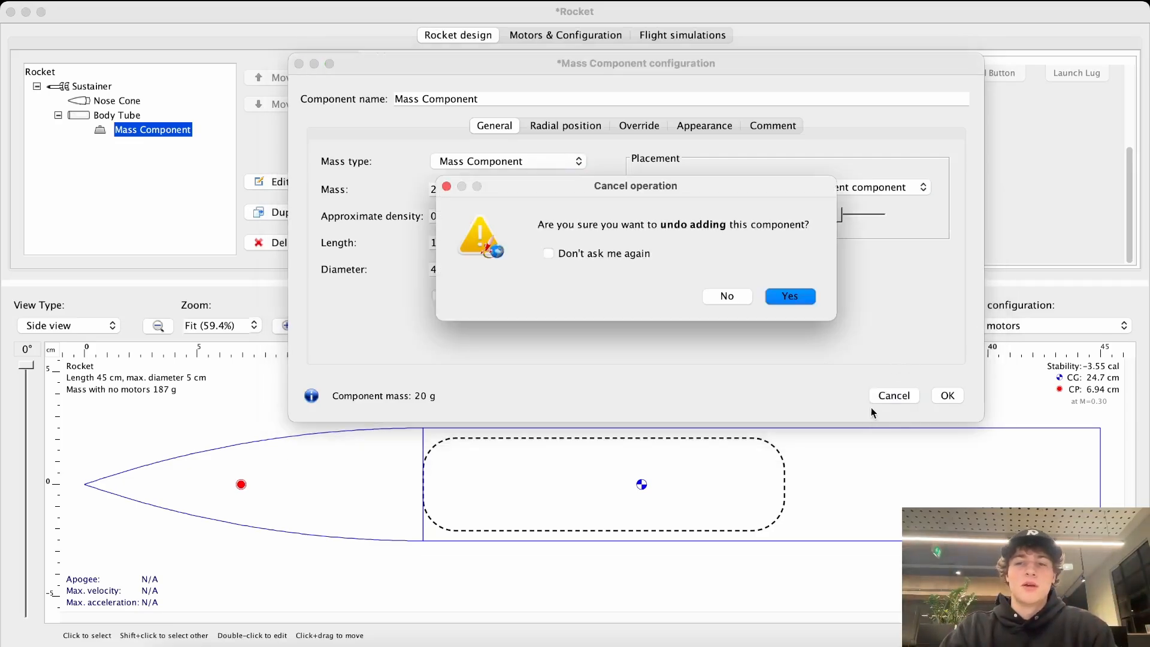
left_click(793, 297)
Step: Add an inner tube inside the body tube
left_click(591, 494)
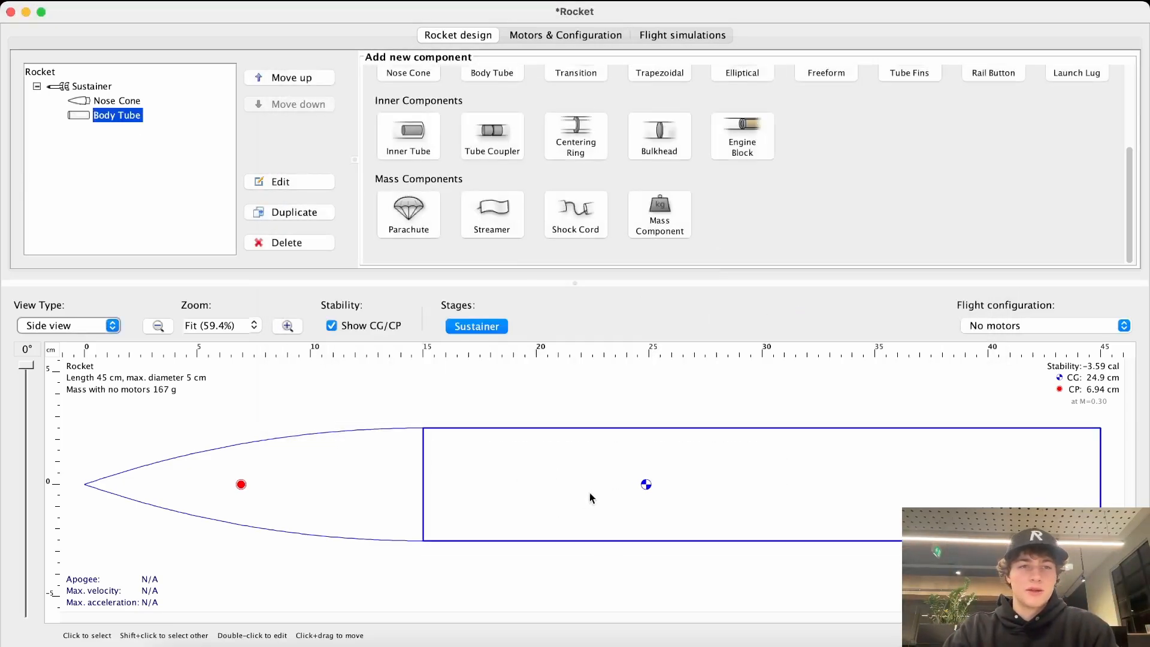
scroll(752, 209, "up", 3)
scroll(720, 206, "up", 2)
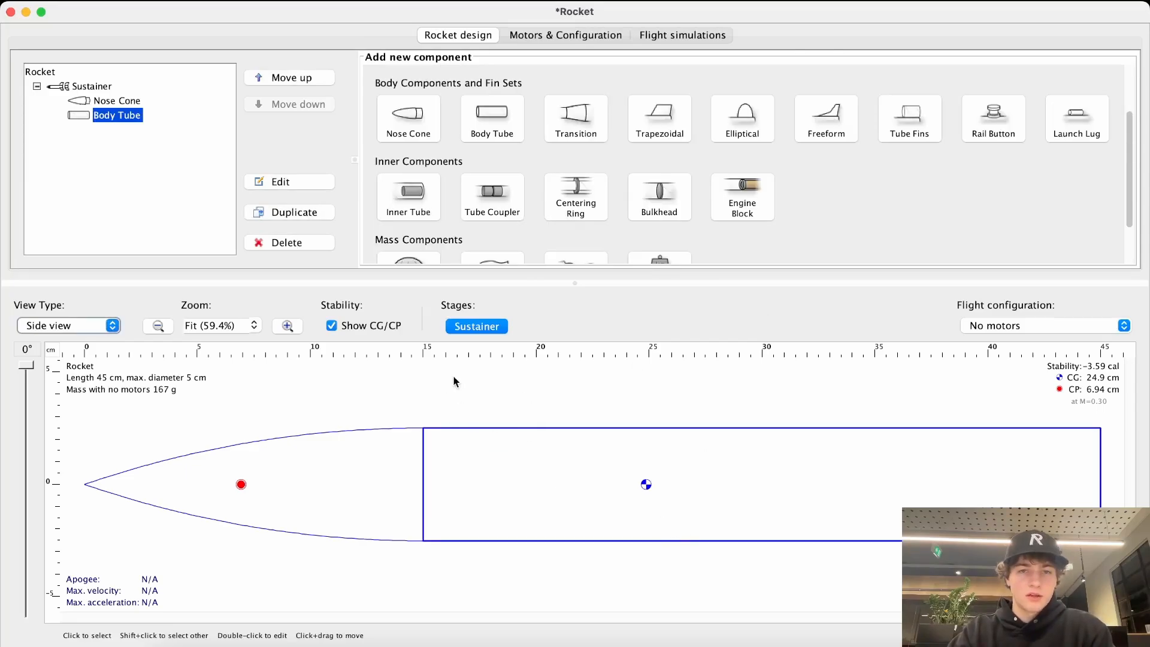
left_click(412, 200)
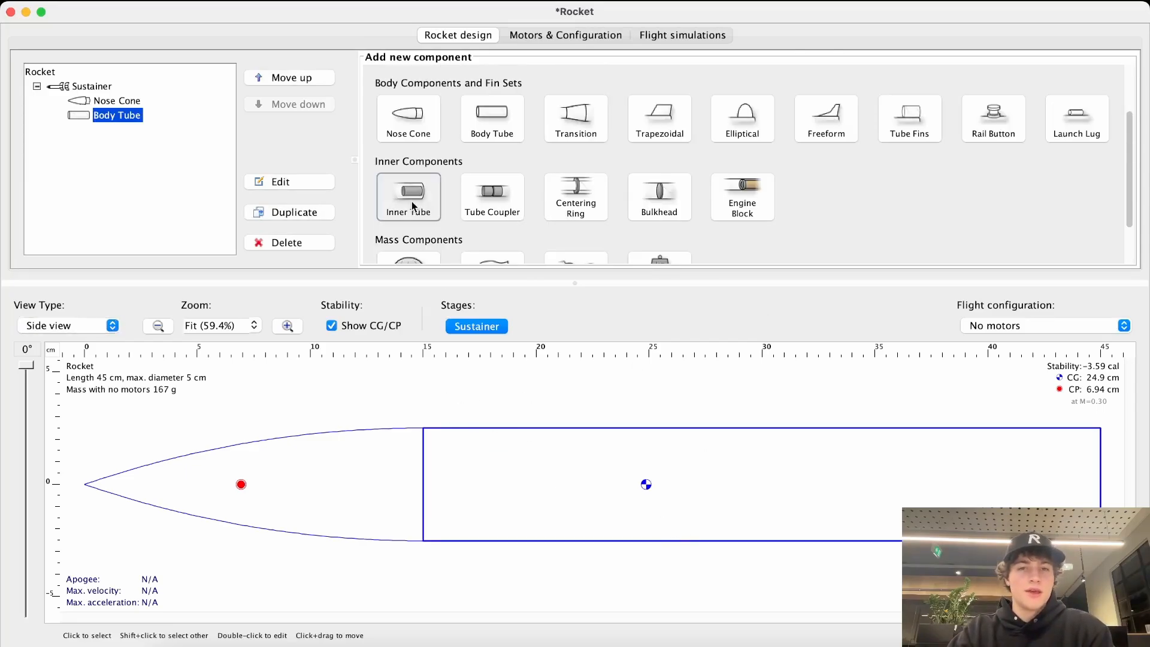
left_click_drag(465, 57, 392, 19)
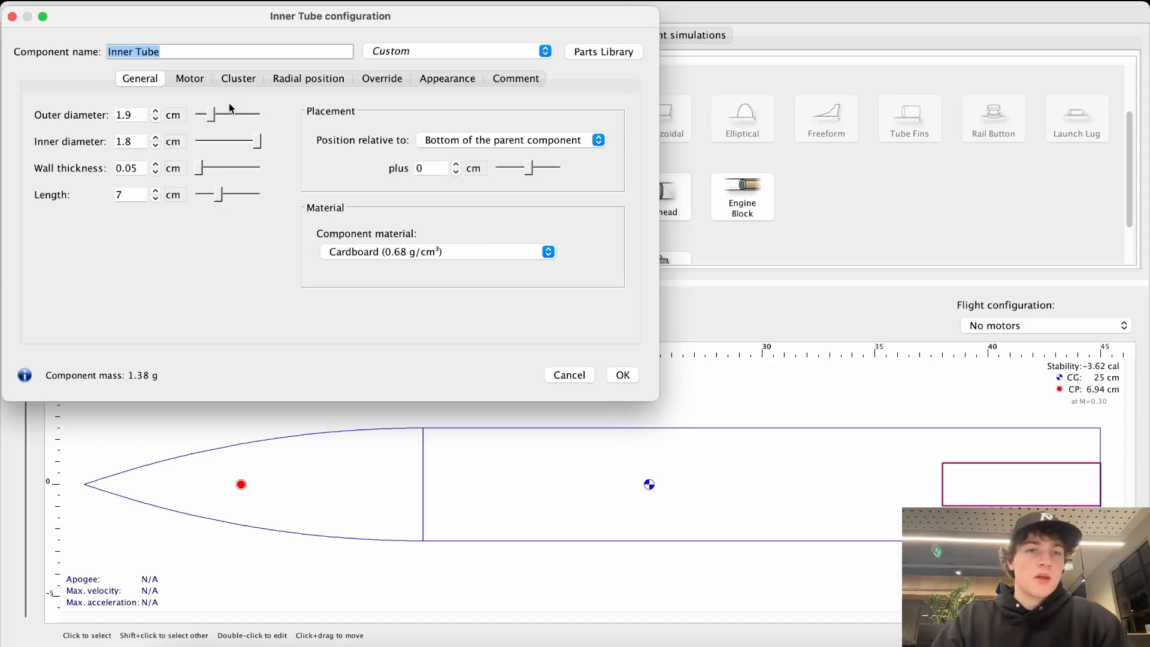
Step: Set the inner tube's outer diameter to 4 cm and its inner diameter to 3.8 cm
left_click_drag(214, 118, 233, 117)
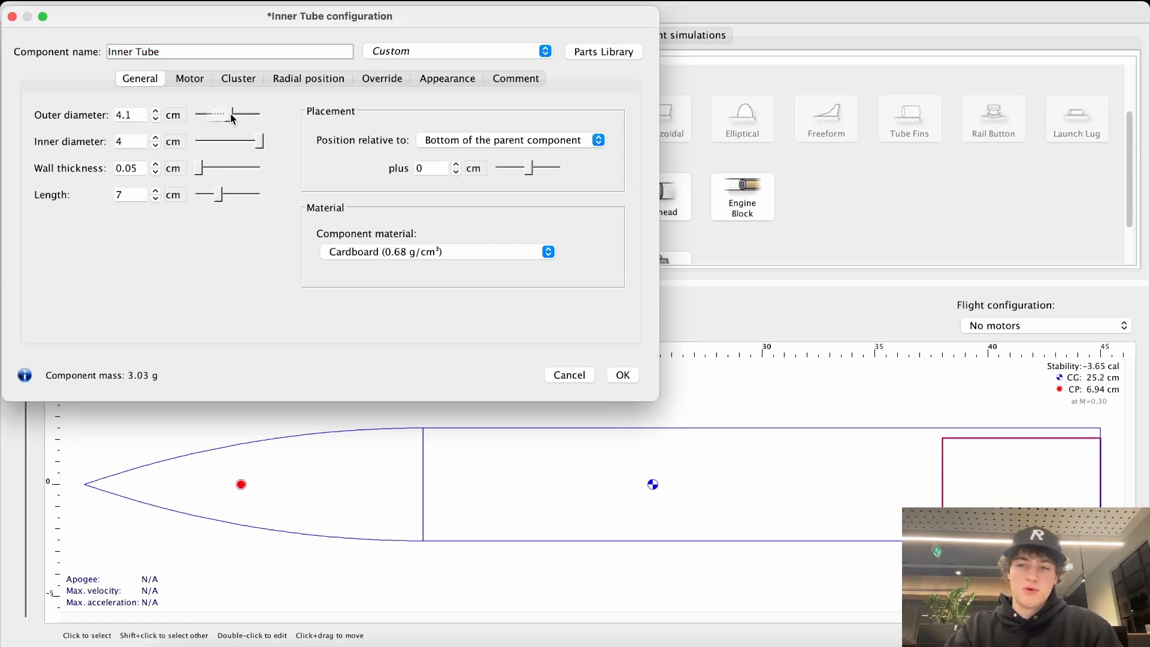
left_click(144, 114)
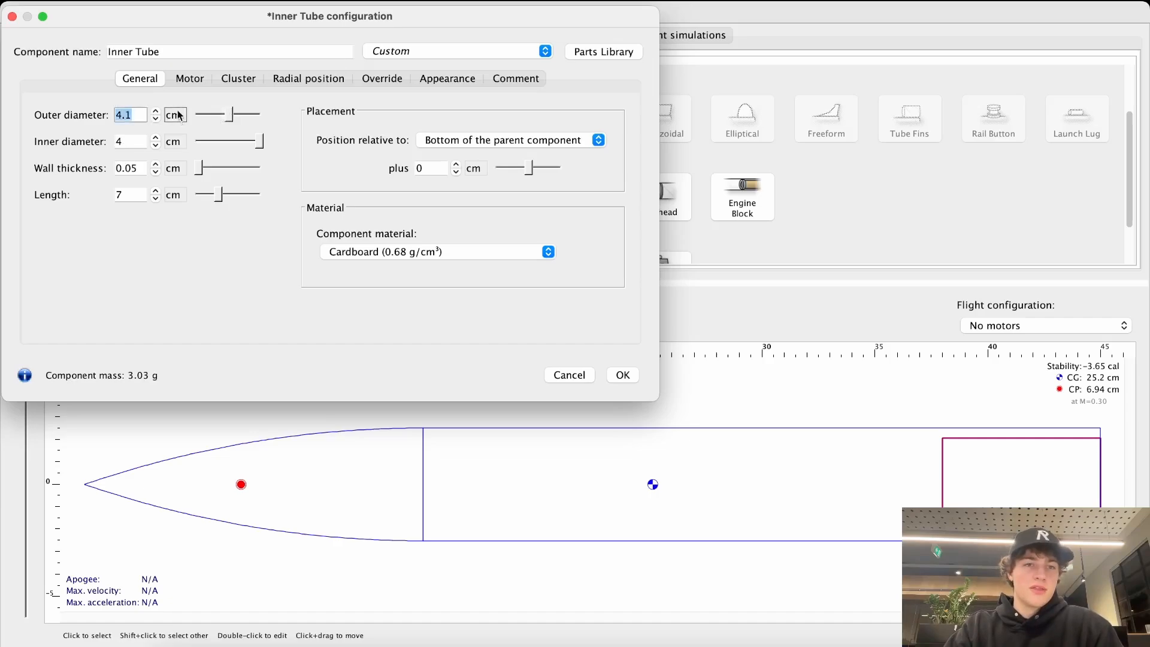
type("4")
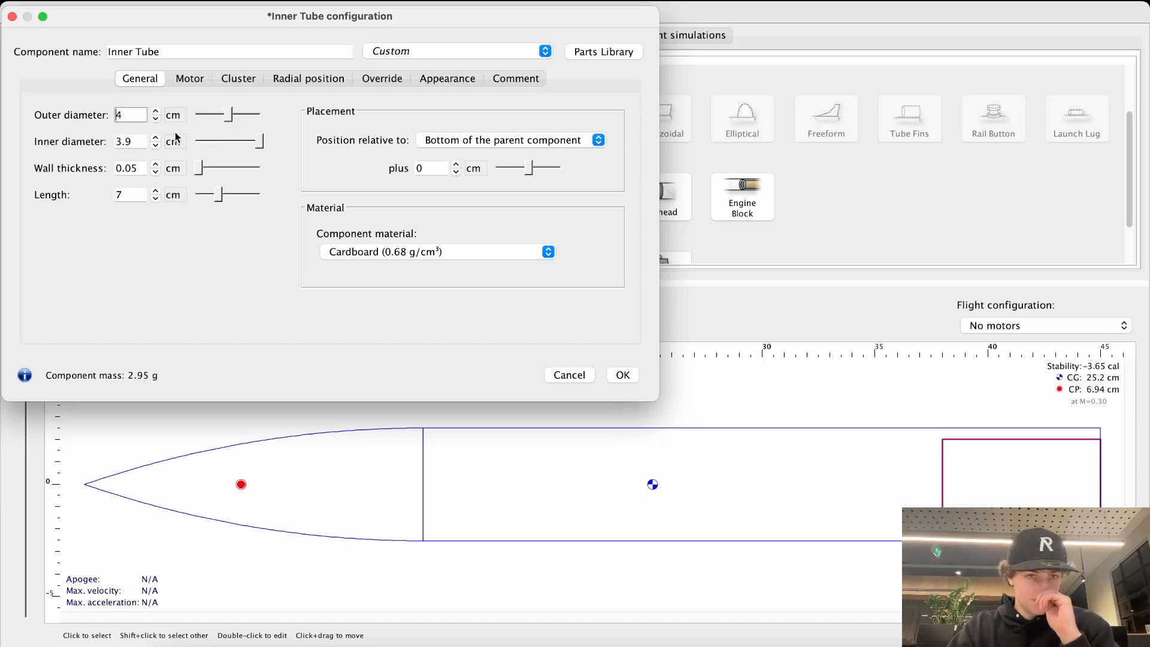
left_click(147, 143)
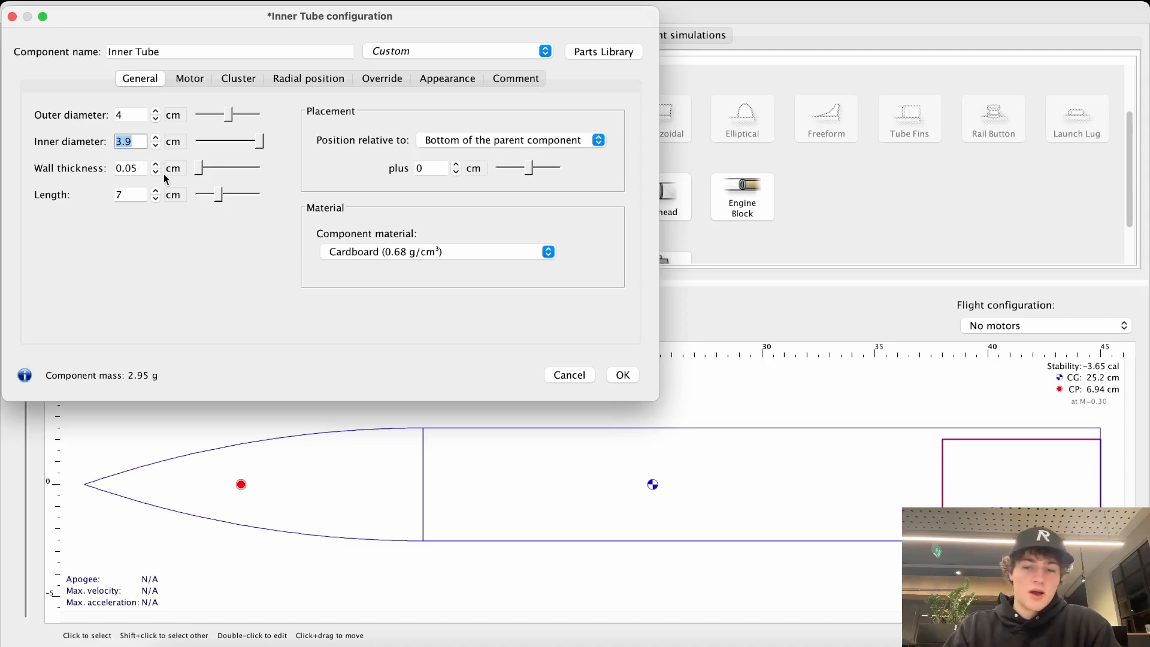
key("Right")
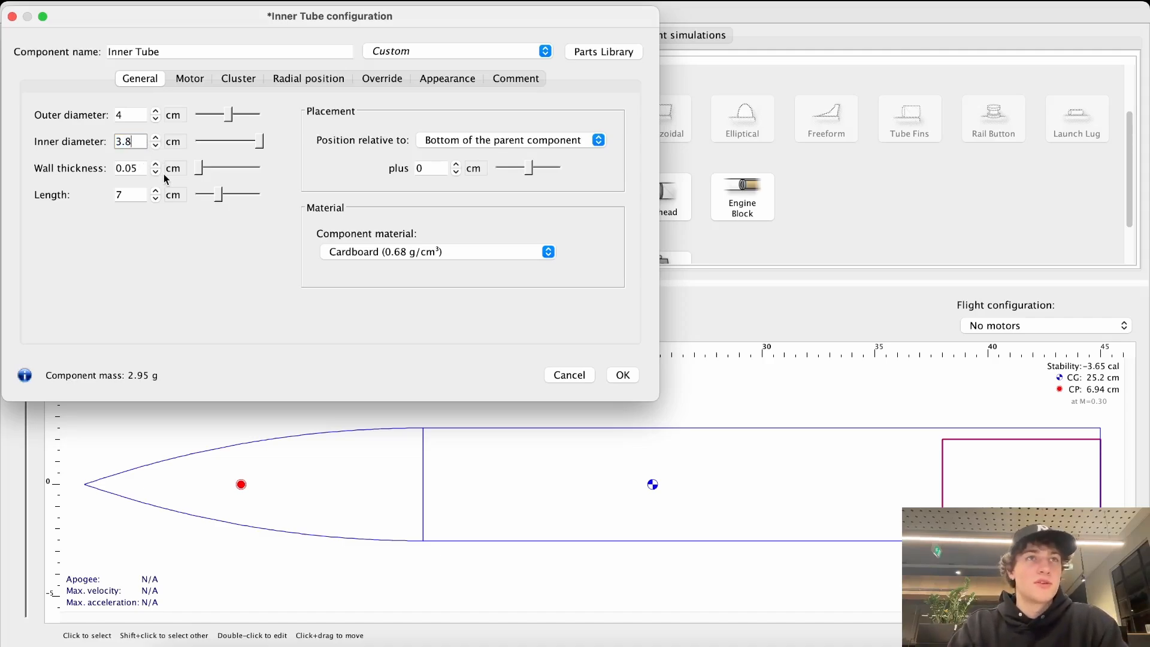
key("Return")
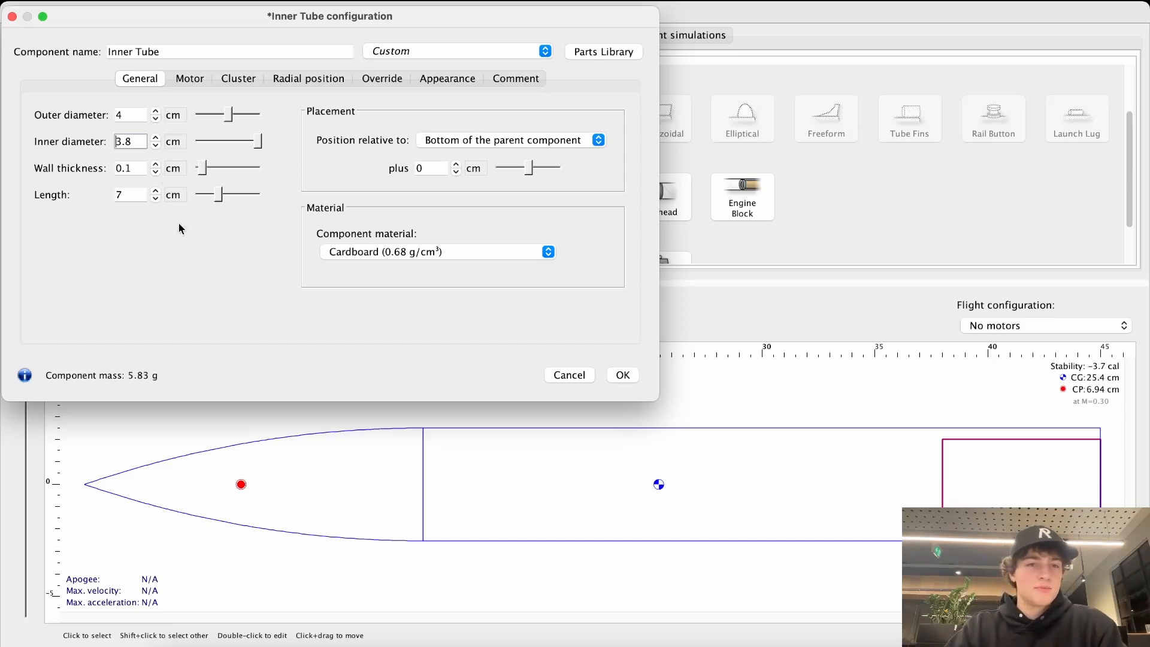
Step: Set the inner tube's length to 20 cm and its component material to PVC (1.39 g/cm³)
left_click_drag(220, 197, 243, 200)
double_click(121, 195)
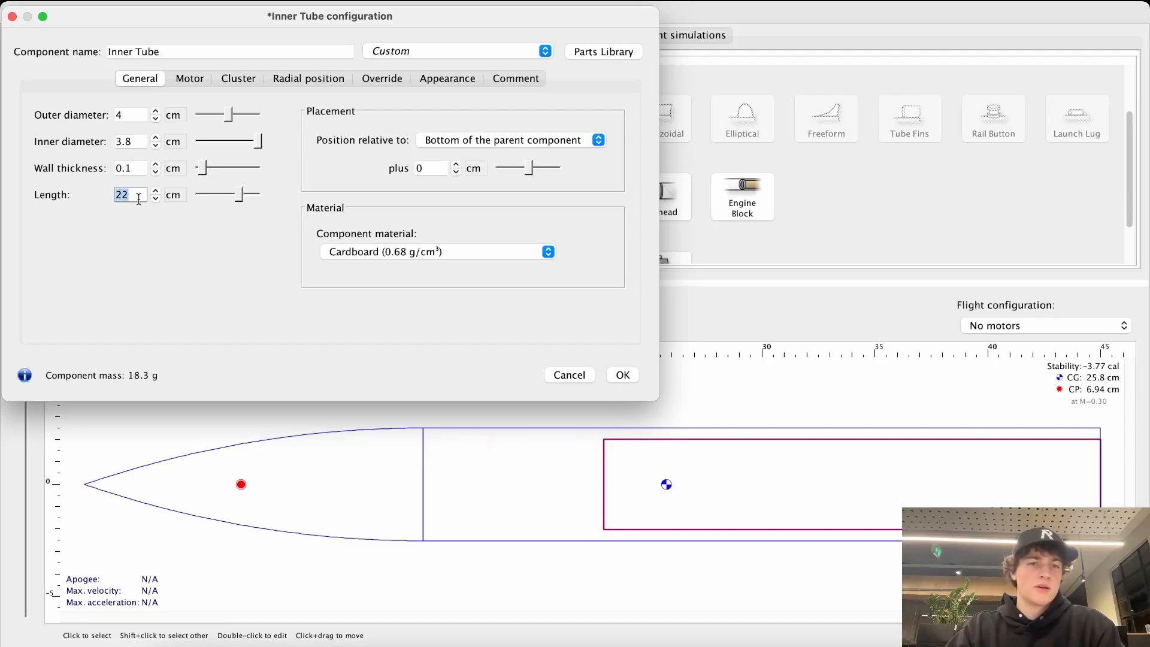
type("20")
key("Return")
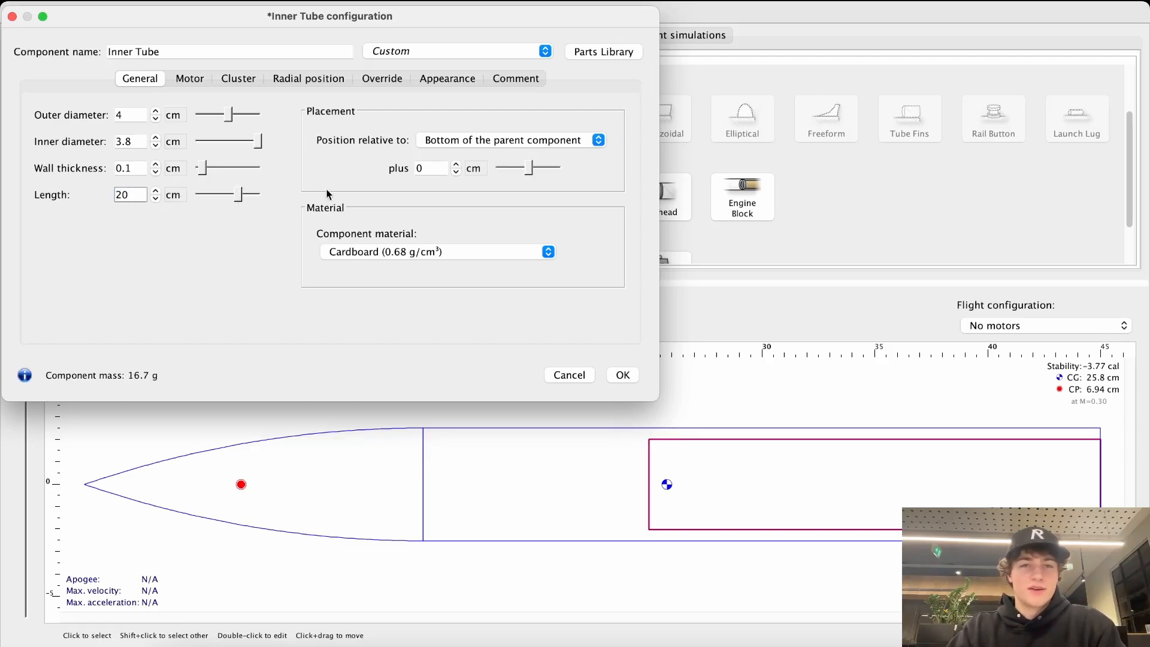
mouse_move(531, 171)
left_mouse_down()
mouse_move(514, 169)
mouse_move(529, 169)
left_mouse_up()
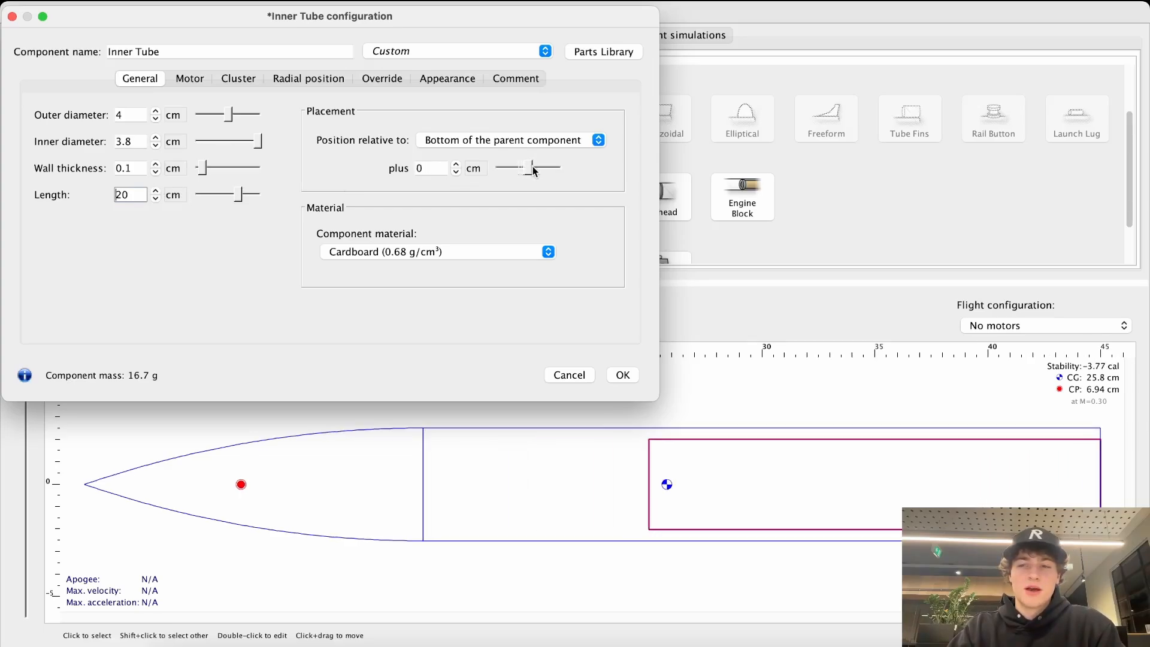
left_click(390, 252)
scroll(419, 321, "down", 3)
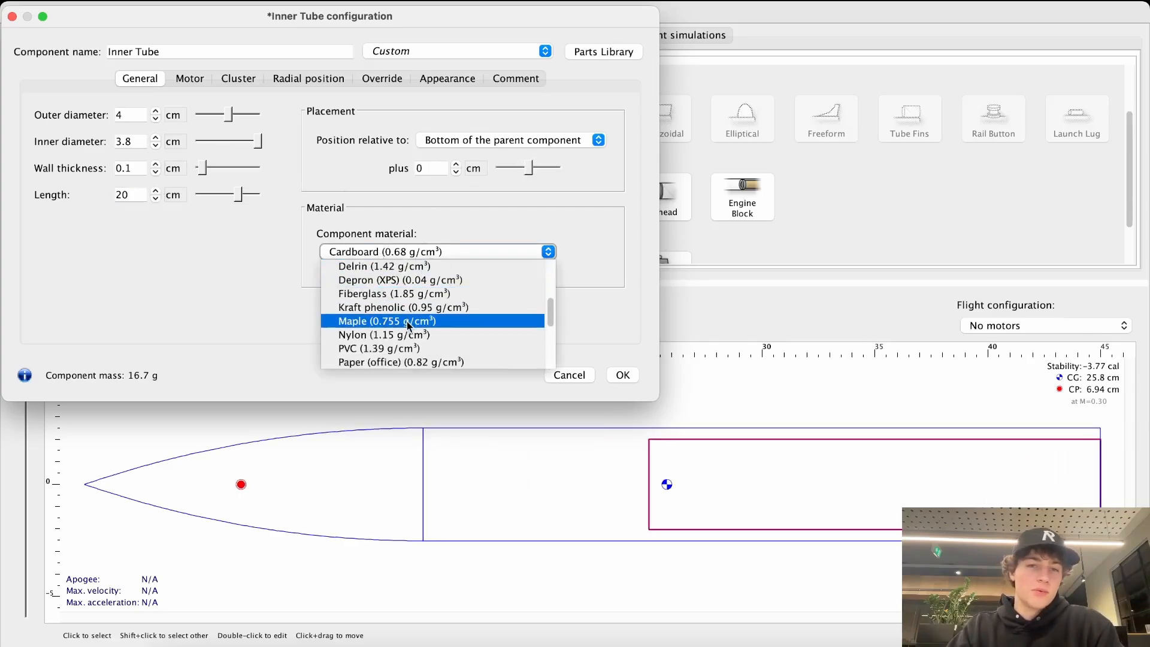
left_click(365, 321)
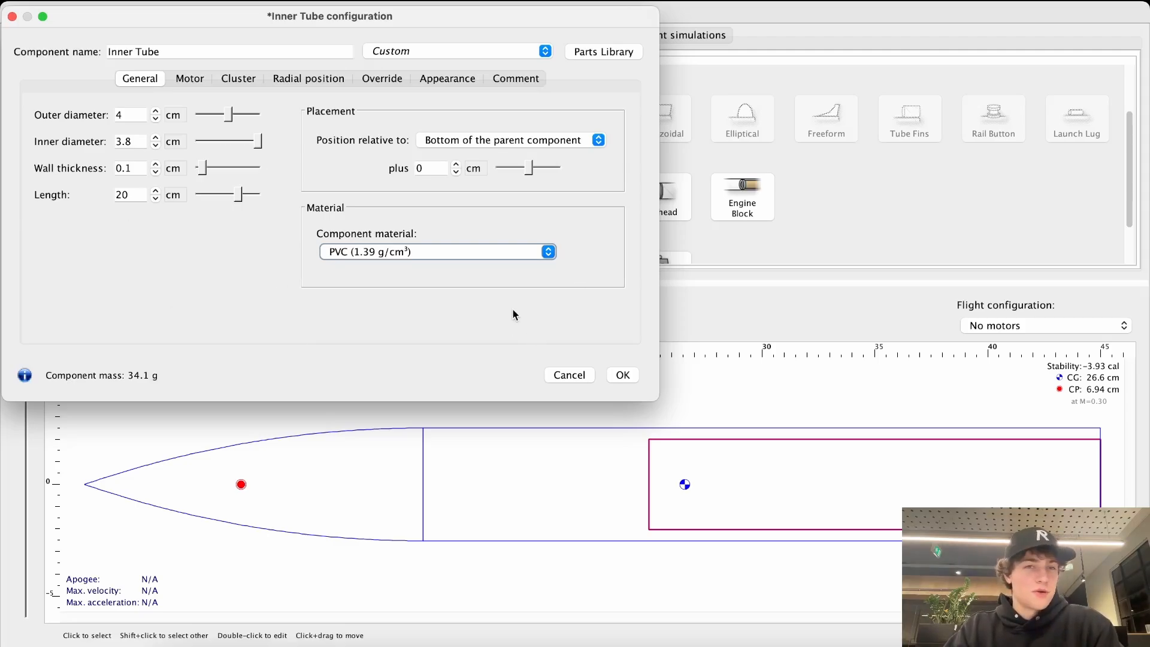
Step: Try a custom dark purple figure color for the inner tube and return to the default color
left_click(447, 79)
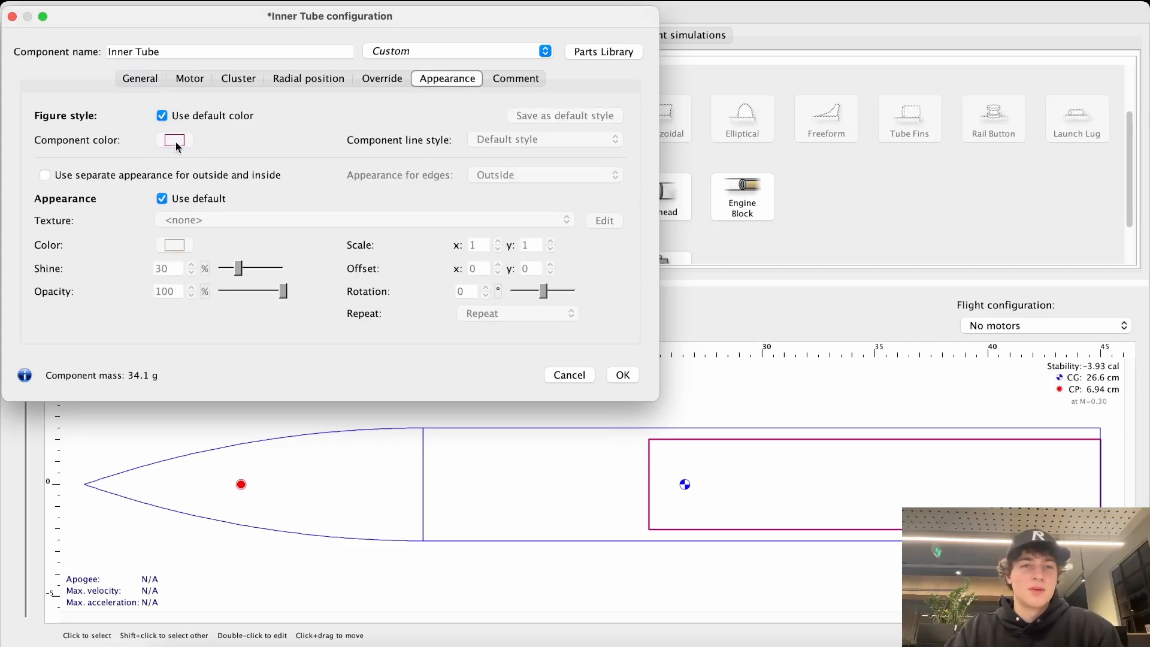
left_click(162, 115)
left_click(181, 140)
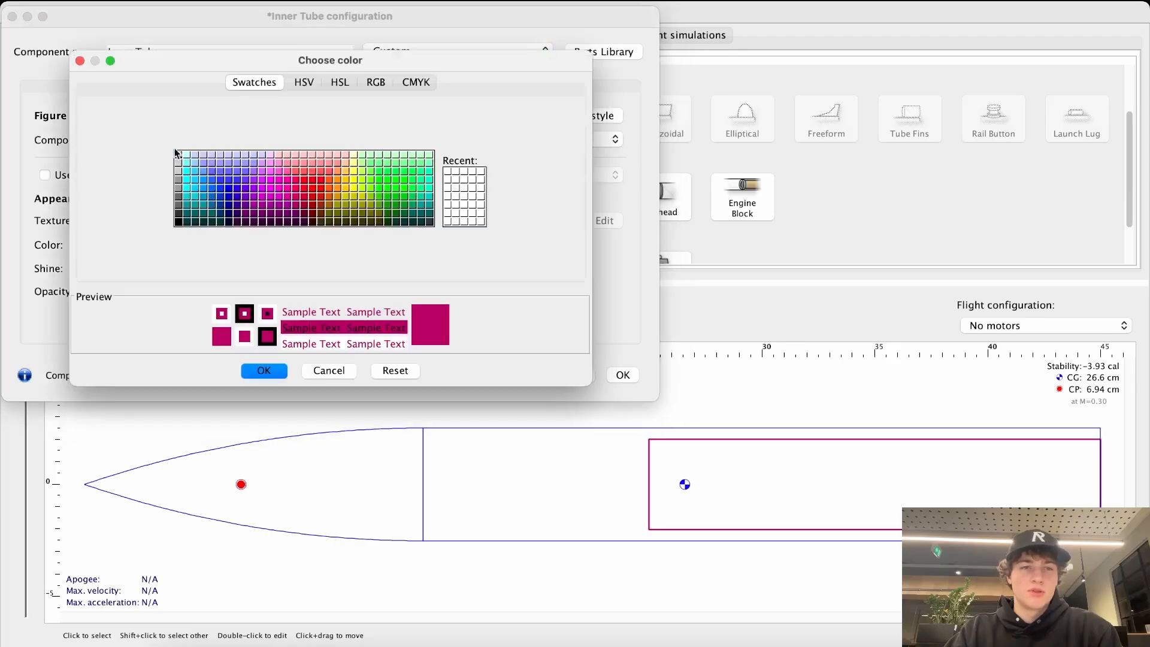
left_click(366, 180)
left_click(233, 181)
left_click(245, 213)
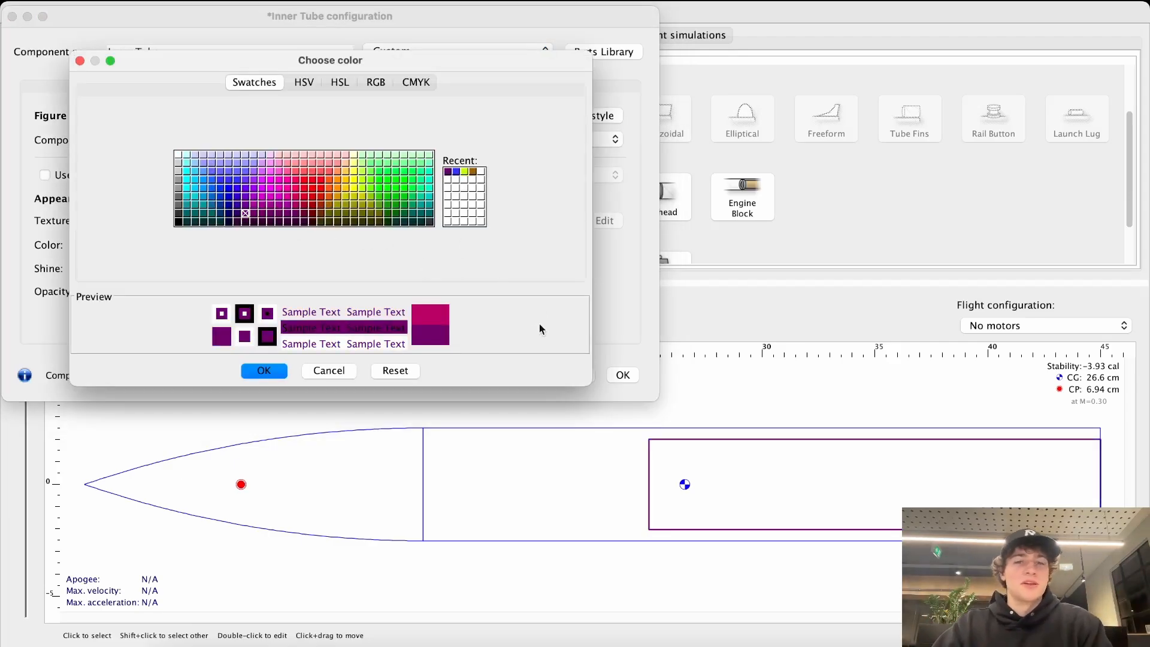
key("Return")
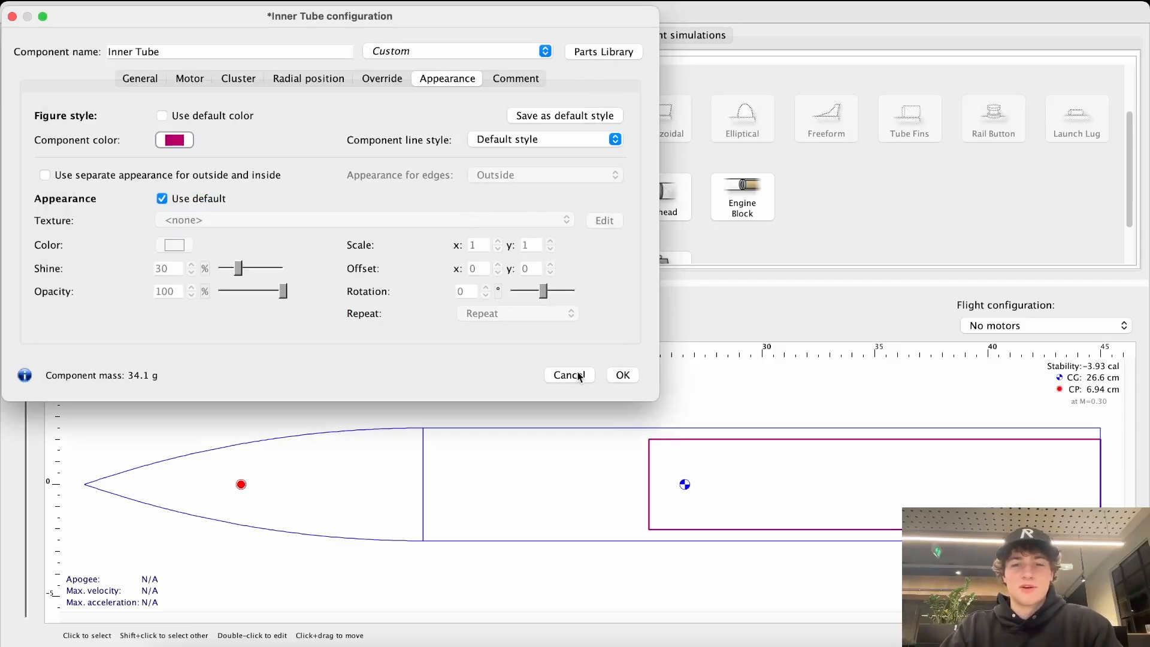
left_click(580, 376)
left_click(422, 262)
left_click(177, 142)
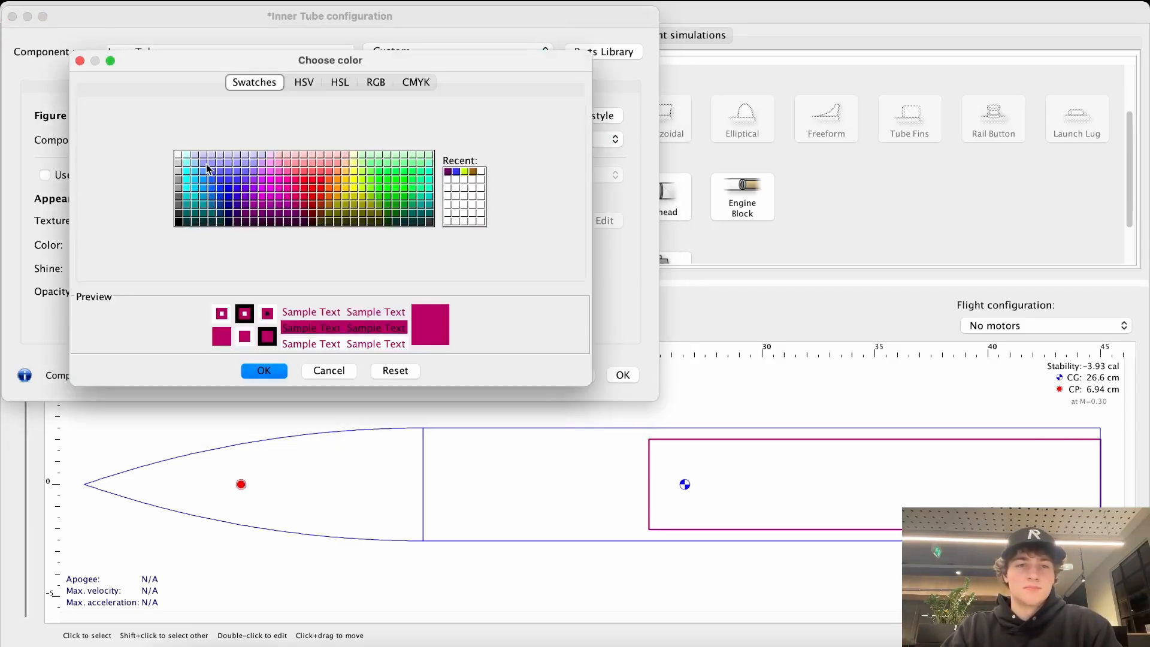
left_click(263, 370)
left_click(162, 116)
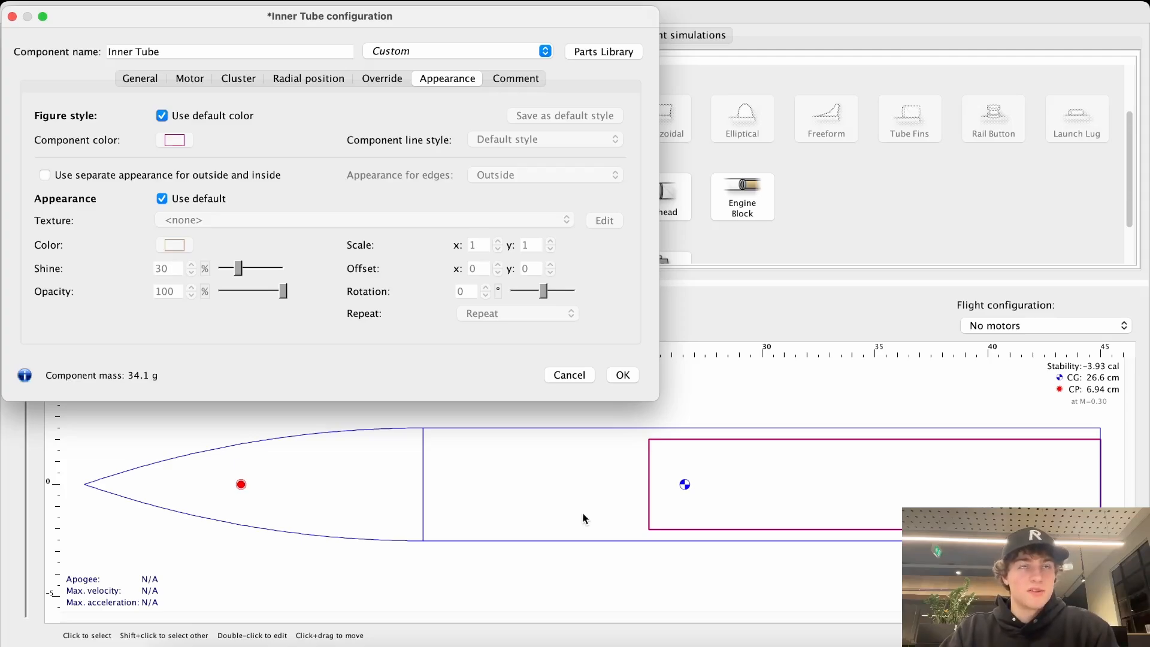
Step: Accept the inner tube's configuration
left_click(157, 51)
left_click_drag(174, 51, 97, 52)
left_click(174, 55)
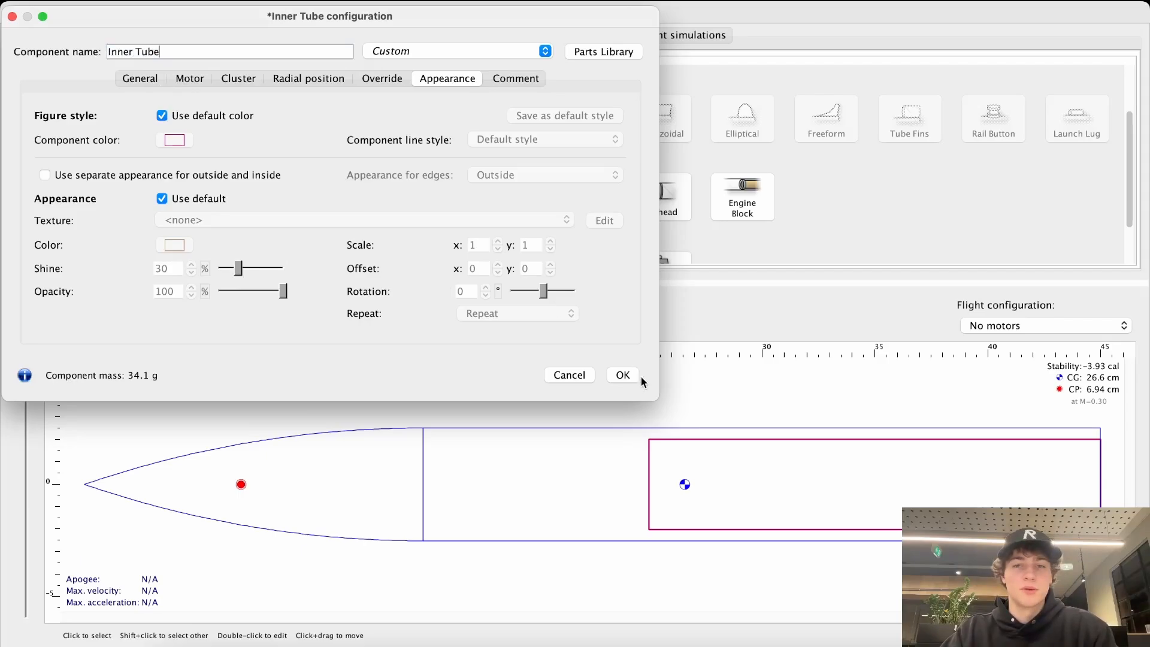
left_click(621, 376)
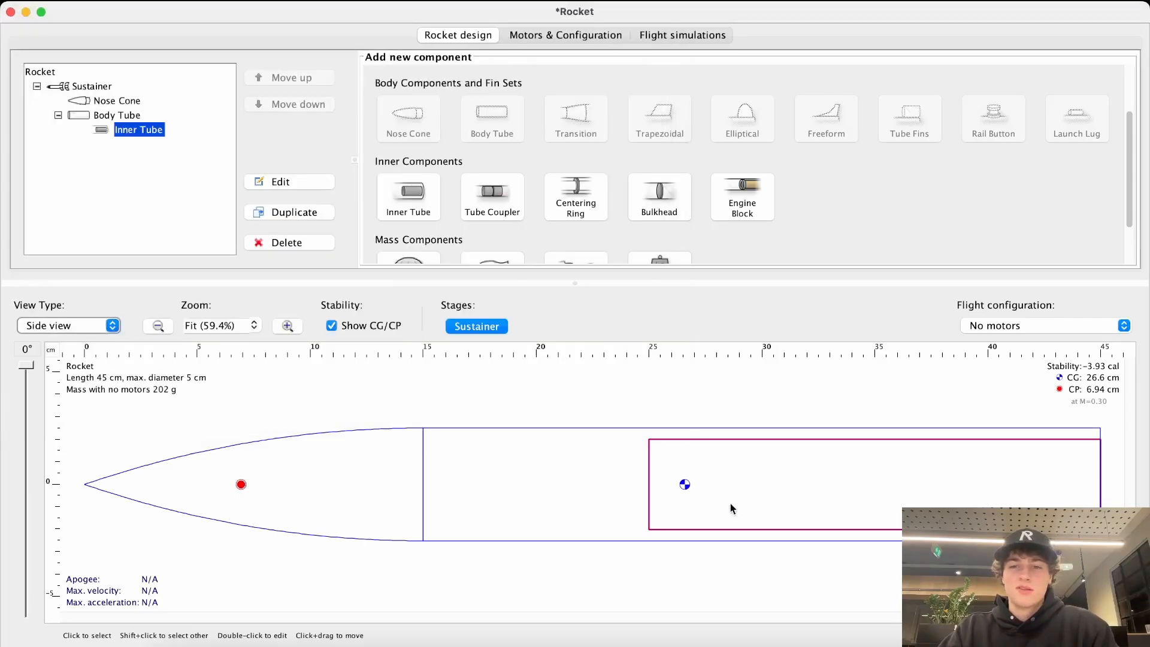
left_click(497, 487)
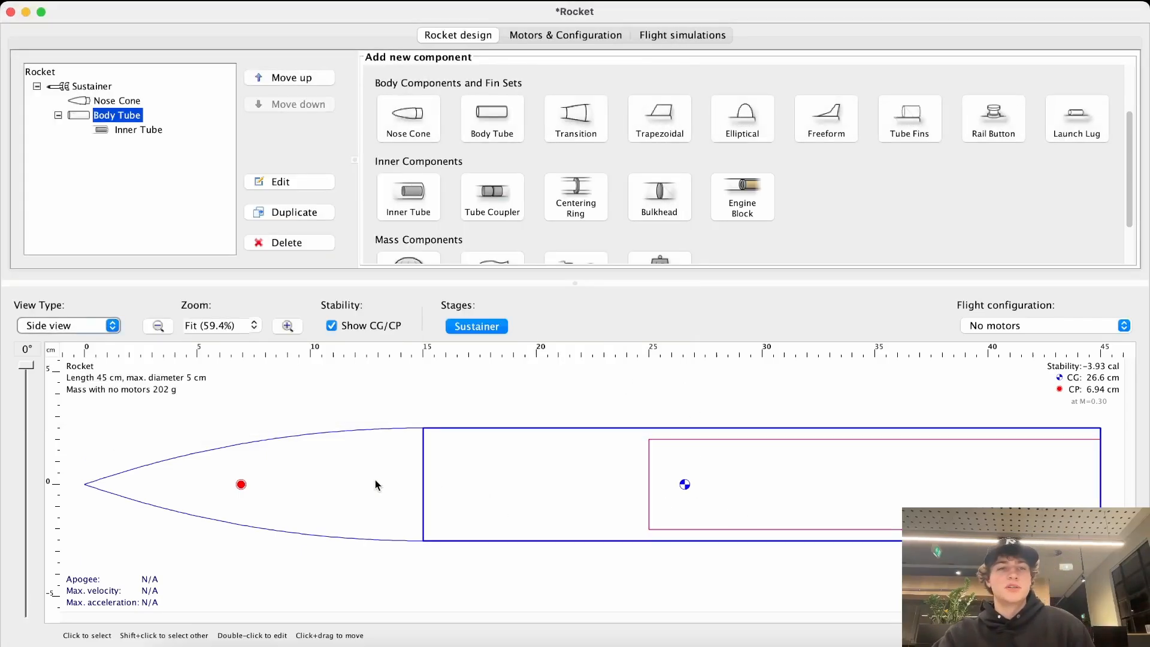
left_click(392, 477)
scroll(647, 190, "down", 1)
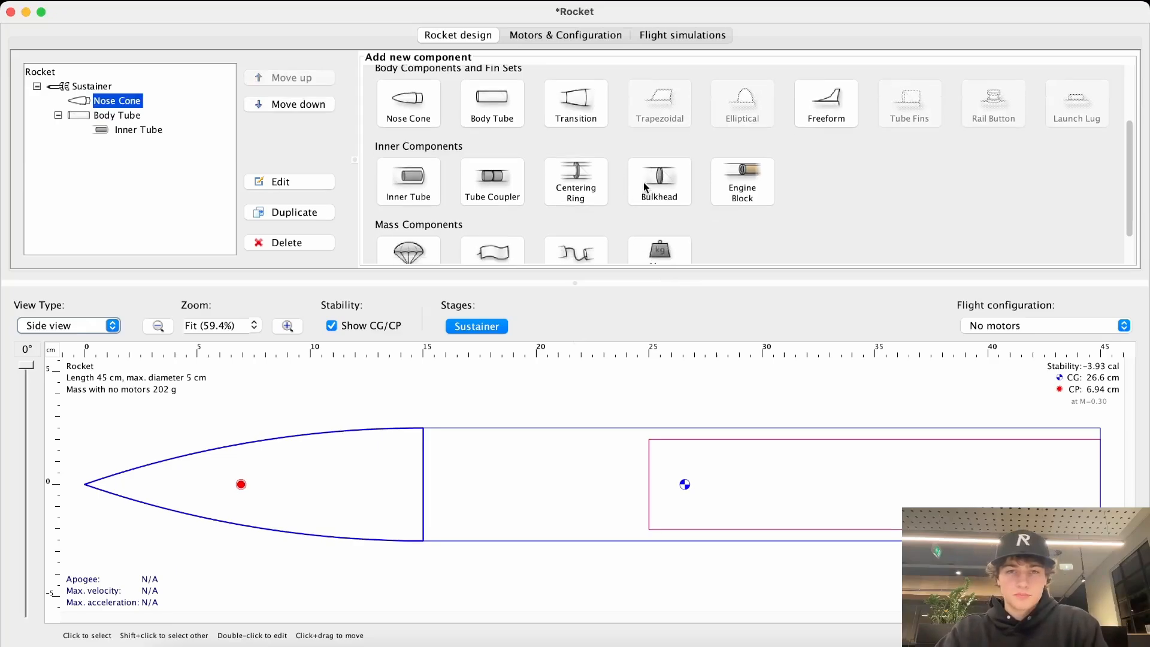
left_click(595, 193)
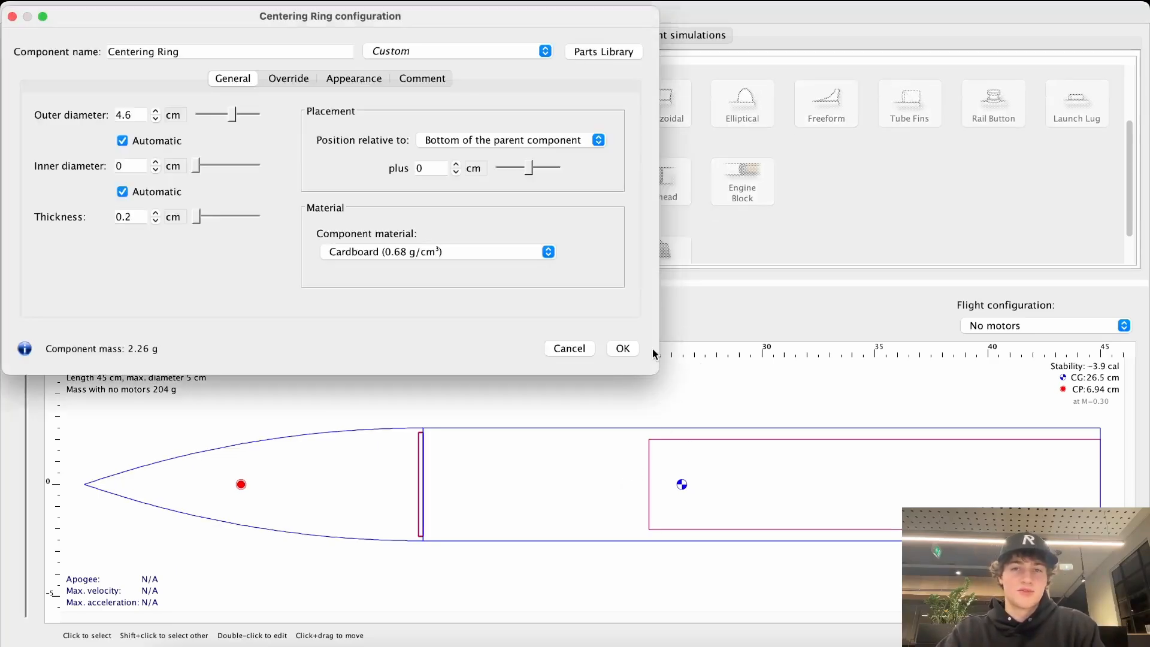
left_click_drag(441, 15, 537, 2)
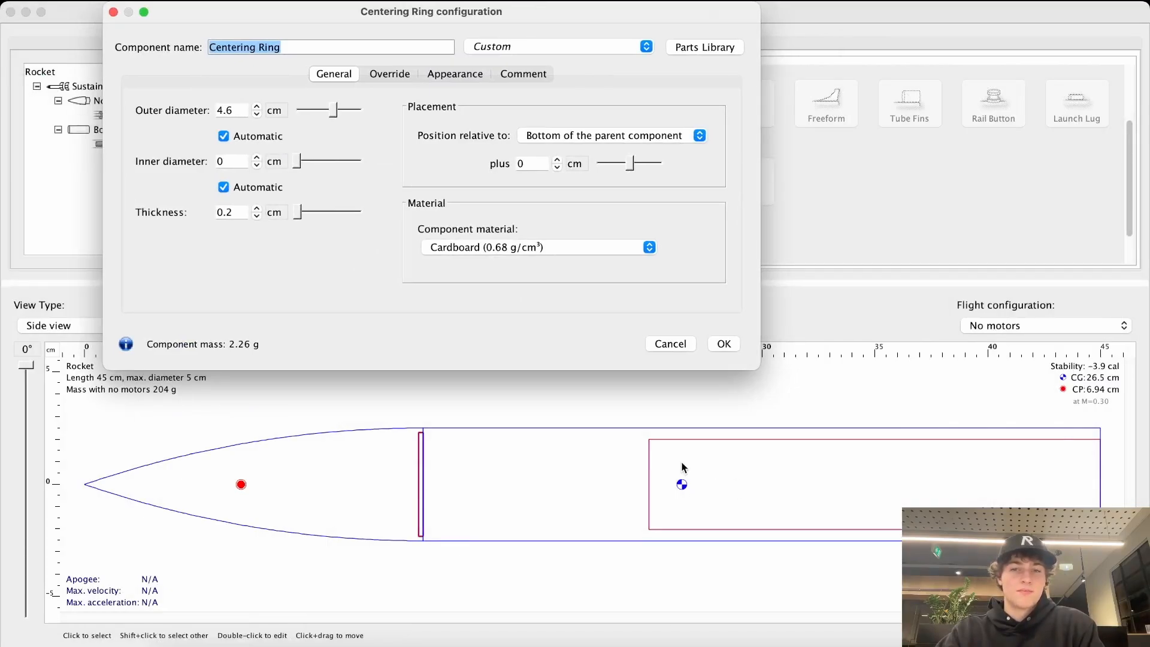
left_click(670, 343)
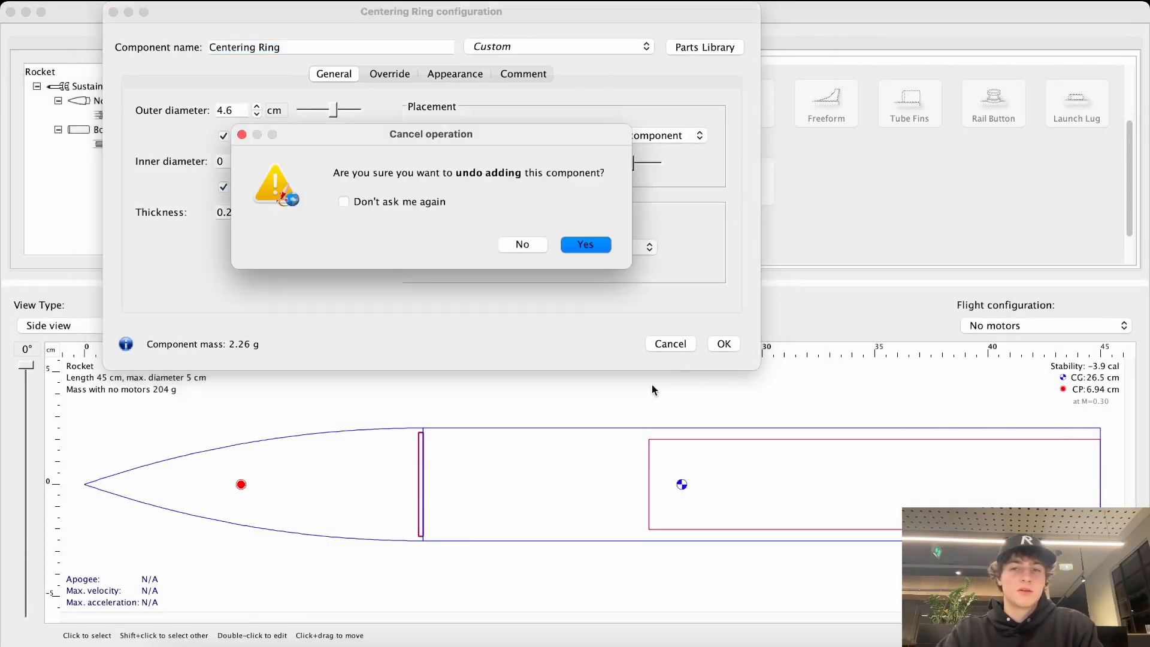
left_click(589, 245)
Step: Add a centering ring inside the body tube, keeping its outer and inner diameters automatic
left_click(119, 115)
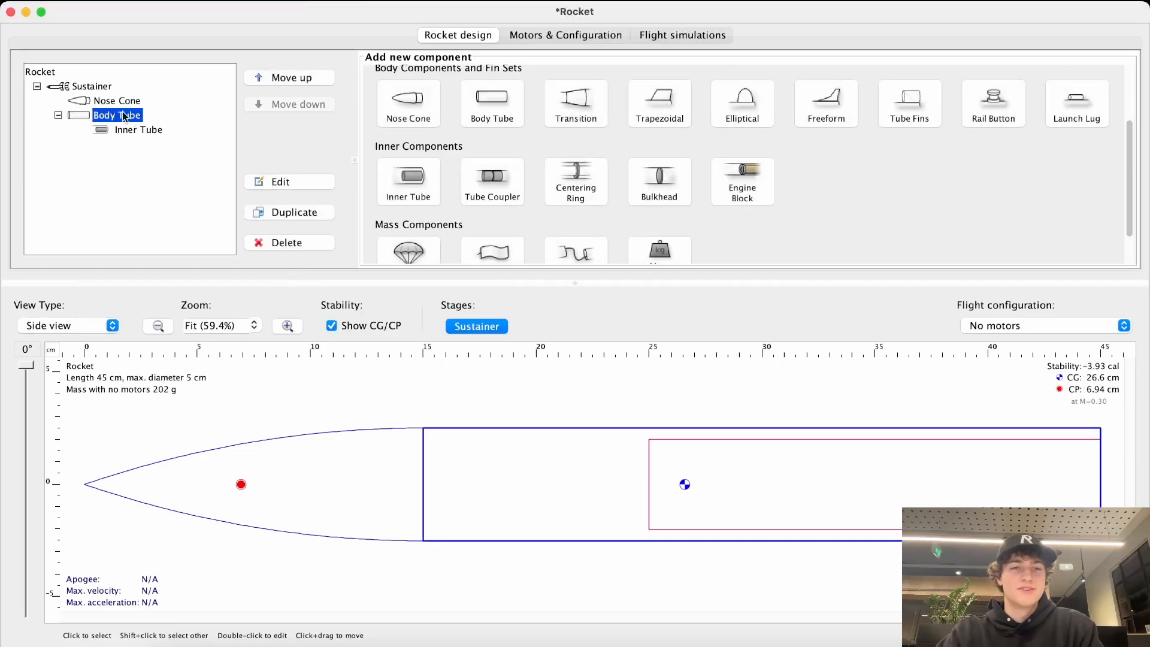
left_click(590, 183)
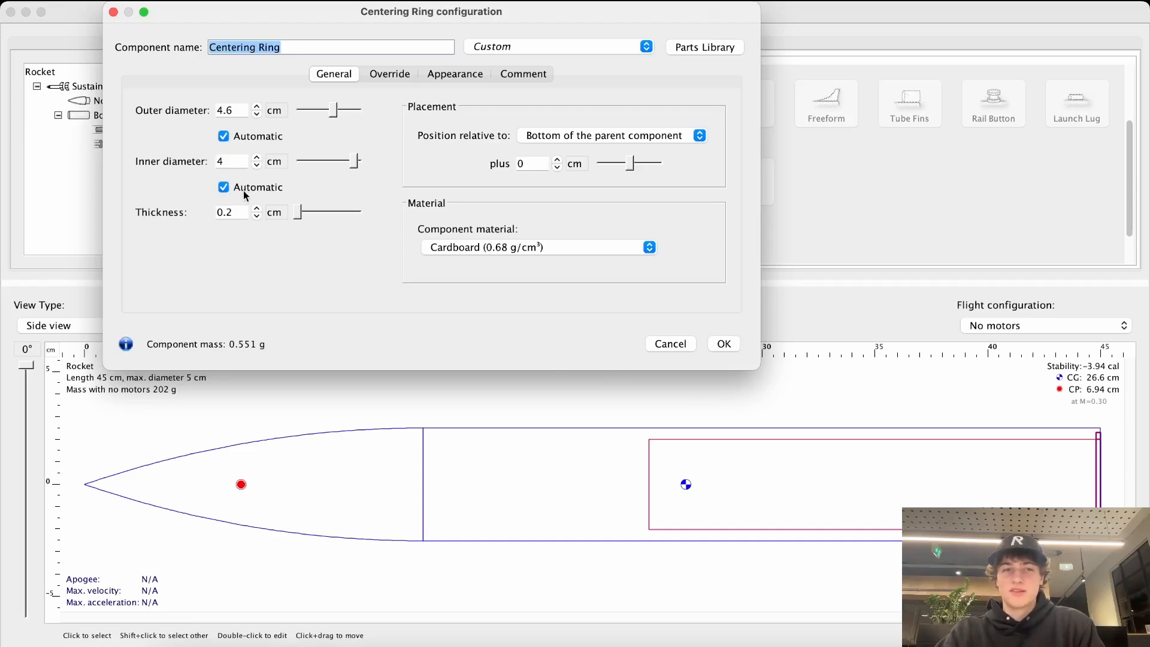
left_click(240, 110)
left_click(241, 111)
left_click(236, 117)
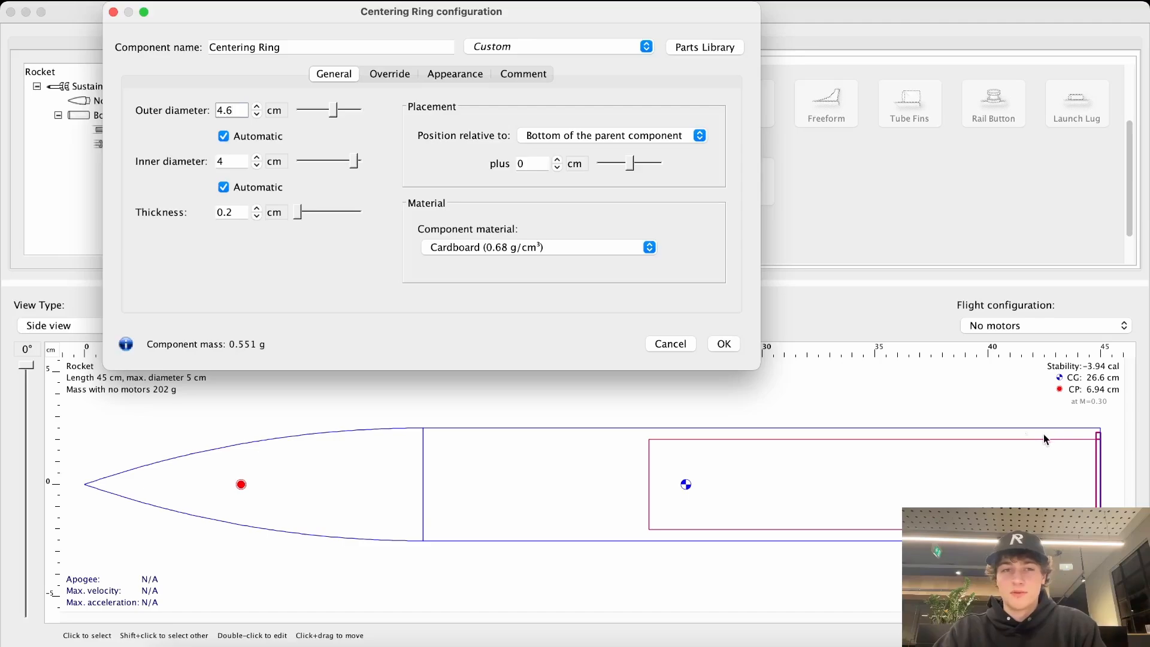
left_click(233, 163)
left_click(241, 163)
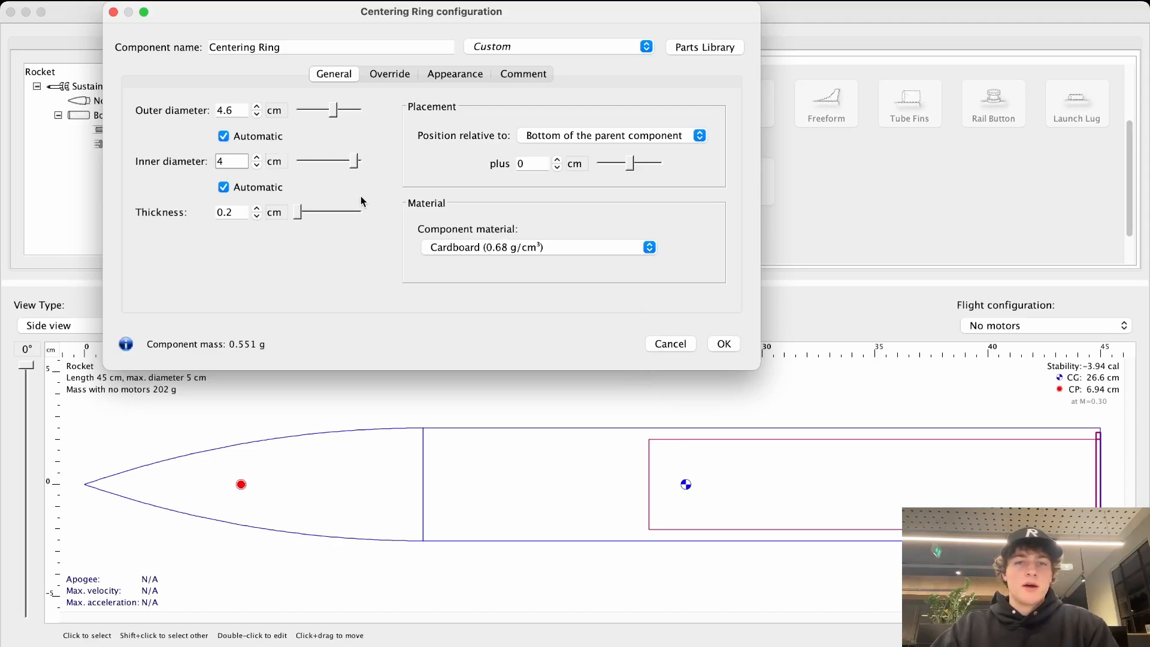
left_click(224, 136)
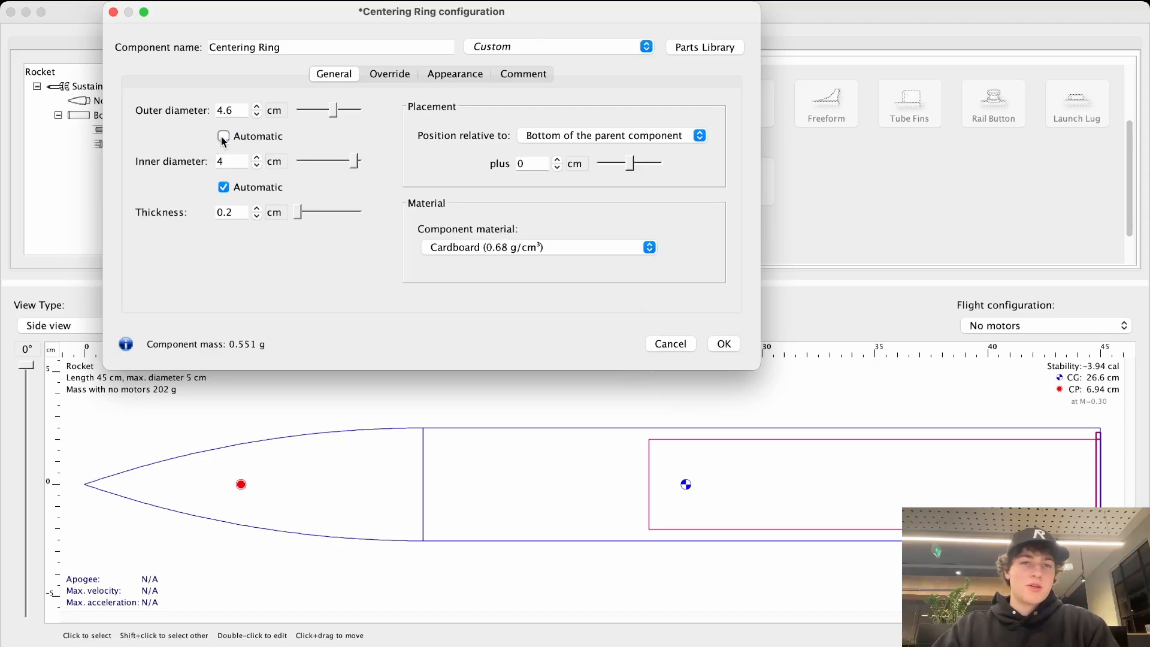
left_click(224, 138)
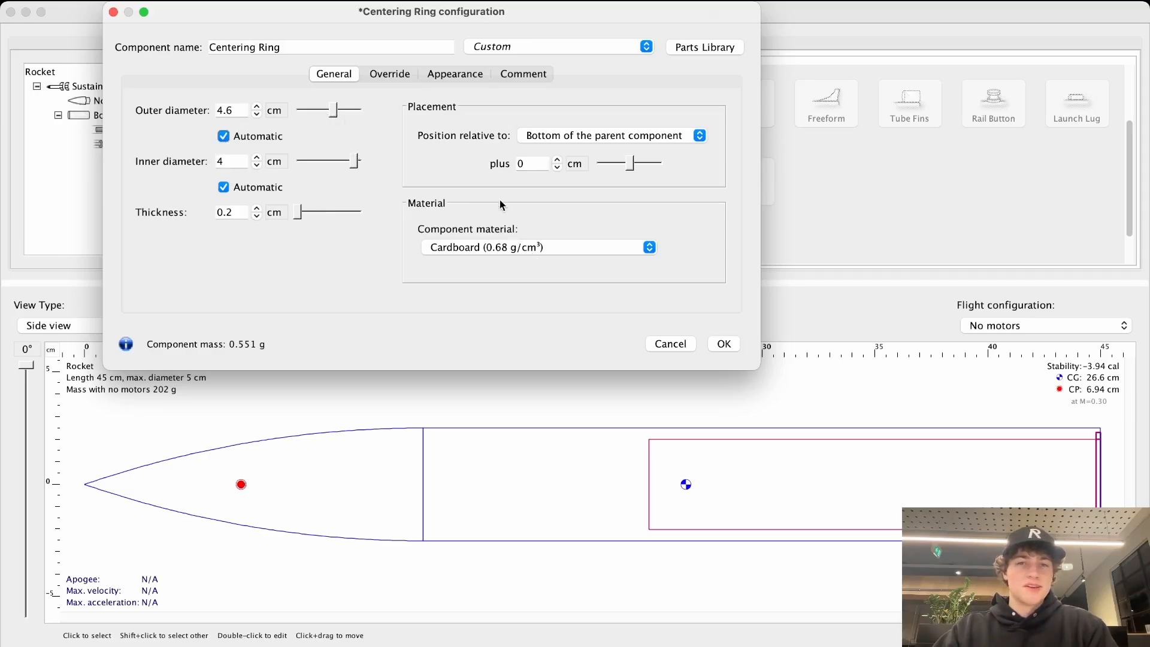
Step: Set the centering ring's component material to Birch (0.67 g/cm³)
left_click(515, 246)
scroll(509, 299, "down", 1)
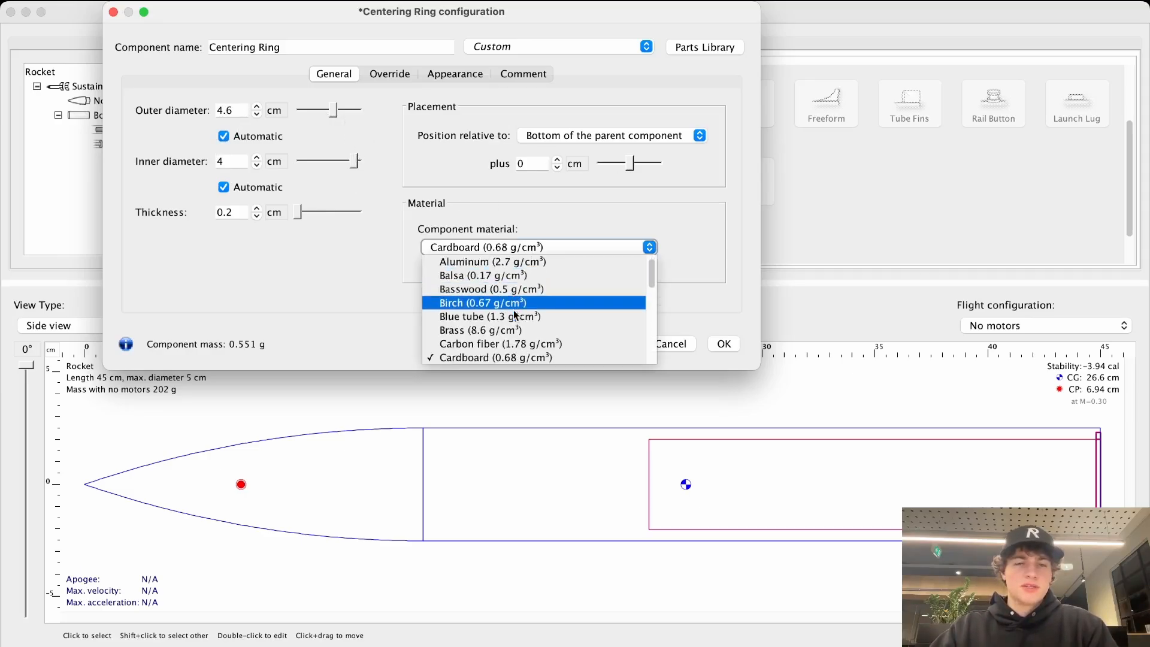
scroll(518, 306, "down", 2)
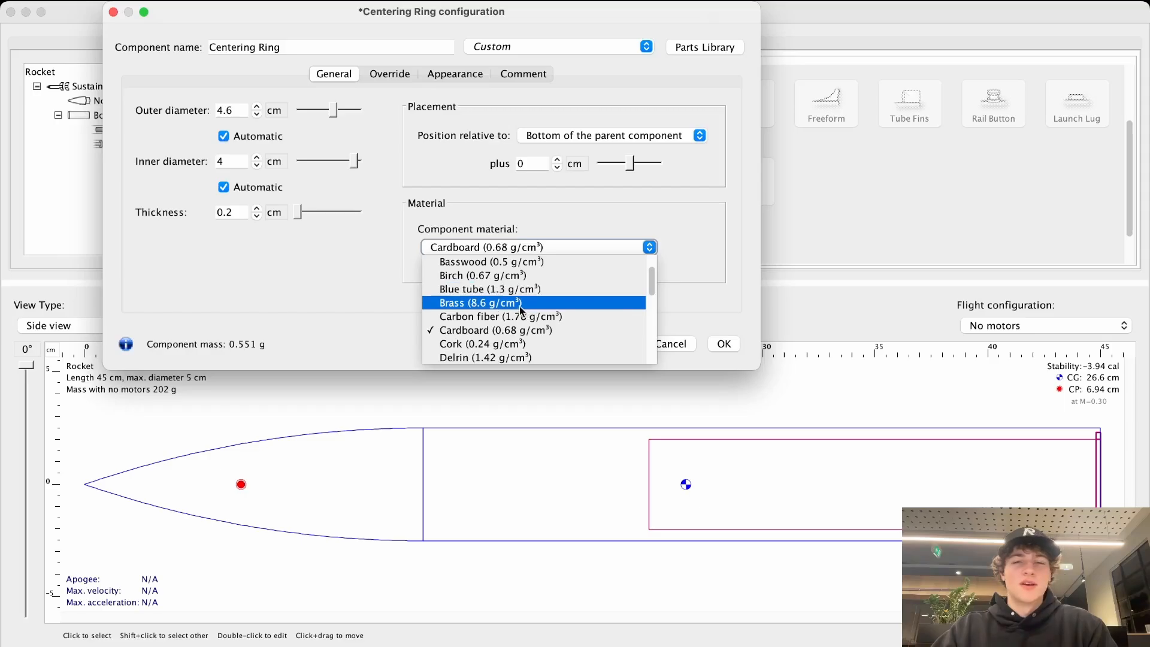
scroll(533, 307, "up", 3)
scroll(536, 308, "down", 3)
scroll(537, 309, "down", 1)
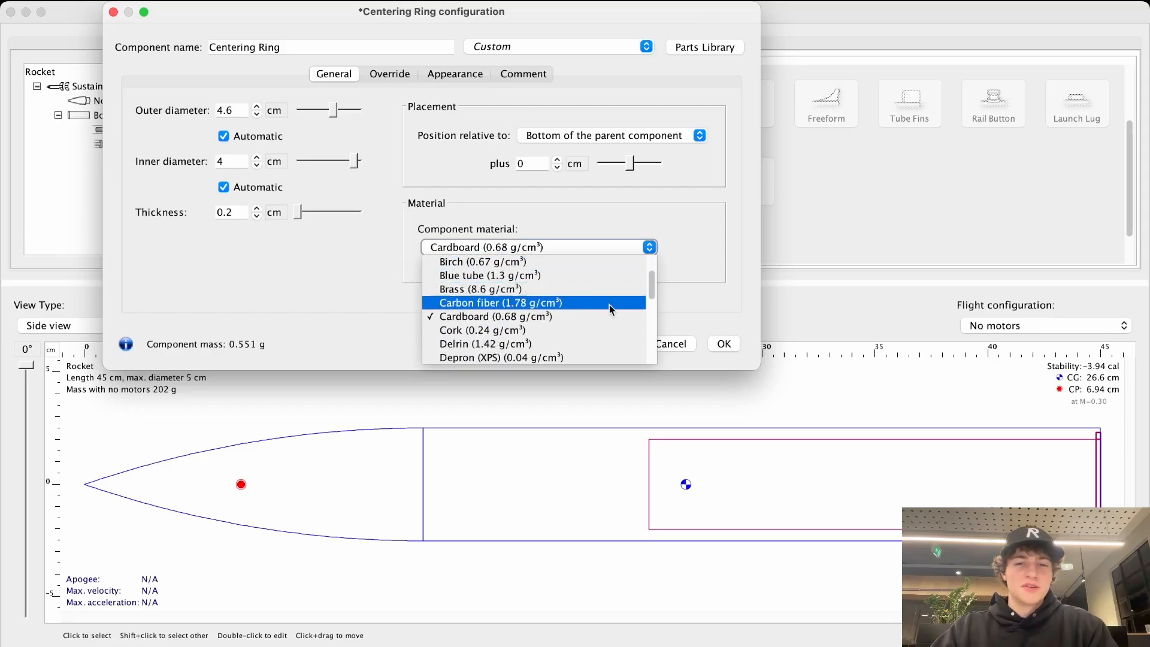
scroll(546, 301, "up", 3)
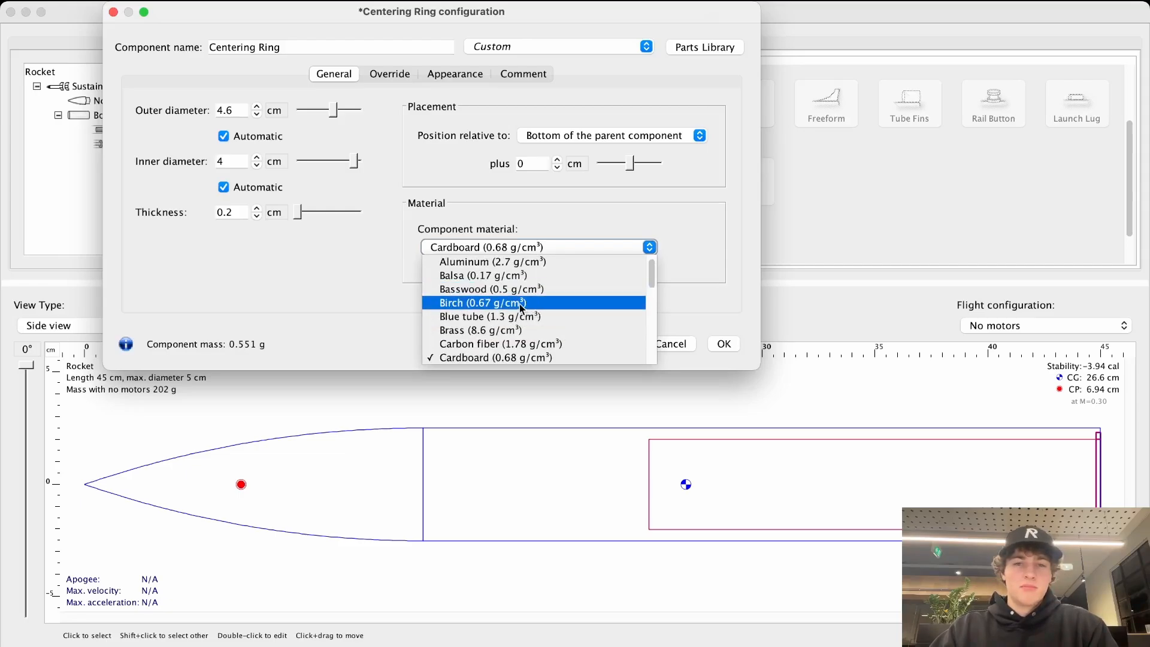
left_click(519, 303)
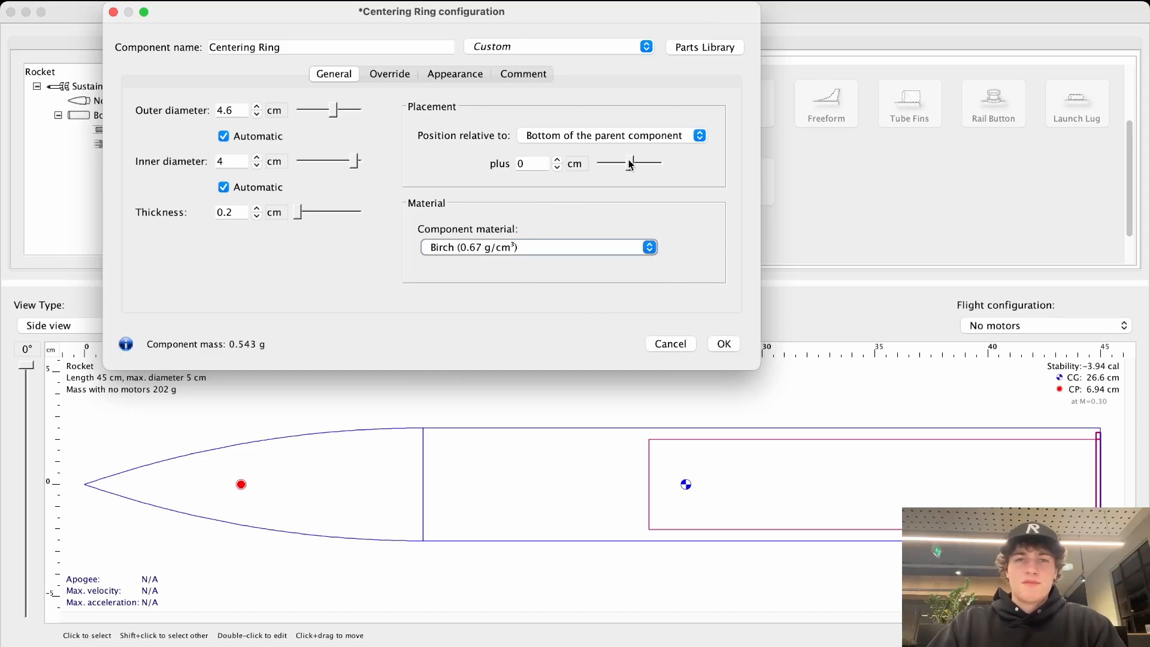
Step: Offset the centering ring -14 cm relative to the bottom of the body tube and accept its configuration
mouse_move(632, 162)
left_mouse_down()
mouse_move(600, 171)
mouse_move(613, 169)
left_mouse_up()
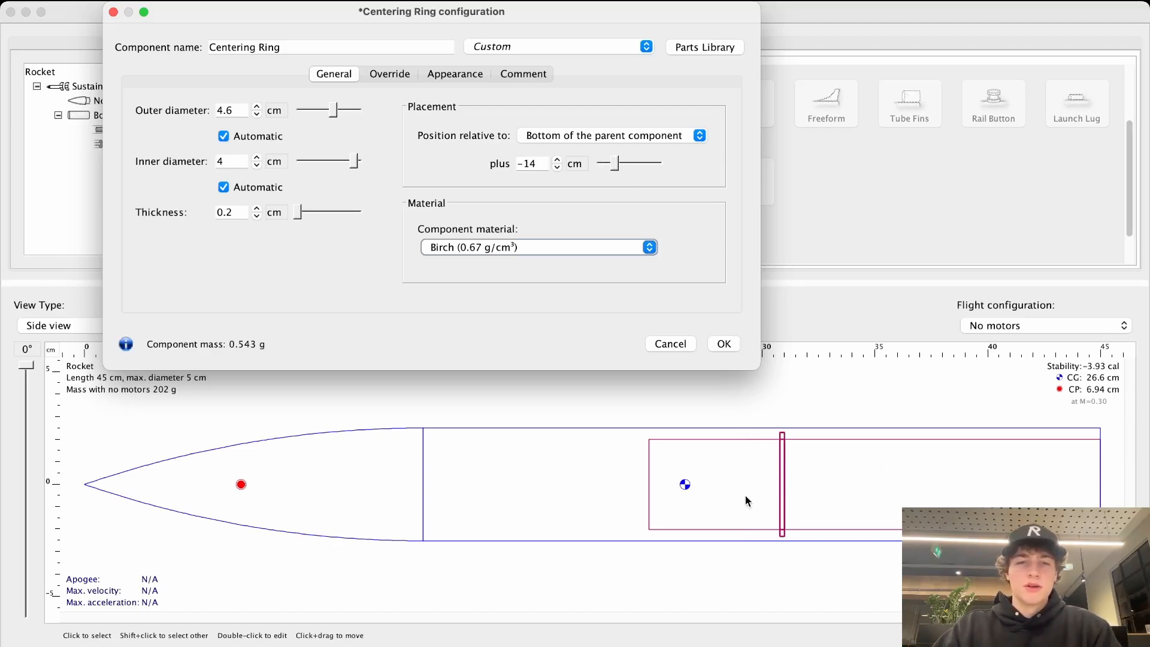
left_click(726, 345)
Step: Duplicate the centering ring twice to have three identical rings in the body tube
right_click(139, 153)
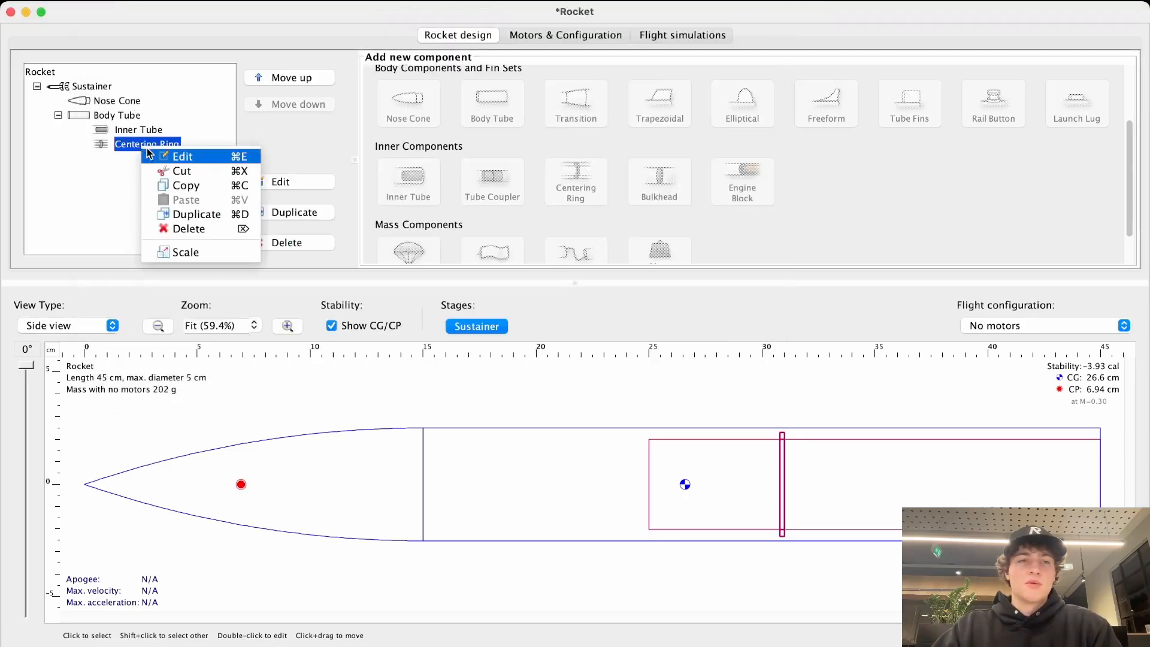
left_click(173, 212)
right_click(144, 159)
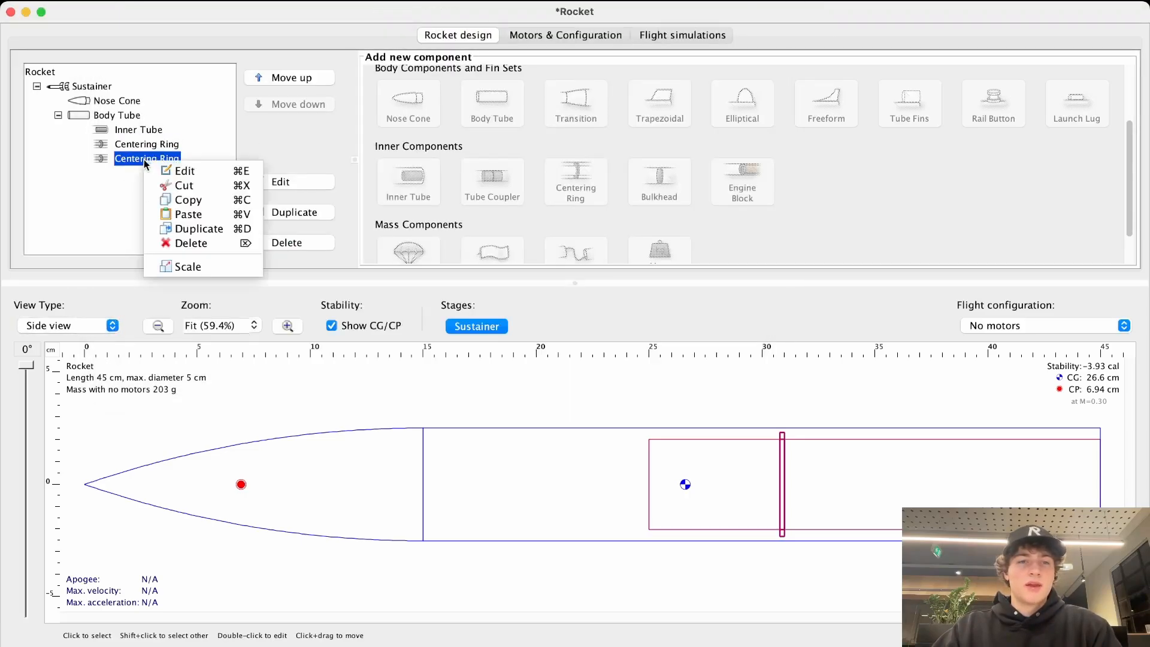
left_click(180, 222)
Step: Offset the second centering ring -7.7 cm from the bottom of the body tube and accept the change
double_click(127, 159)
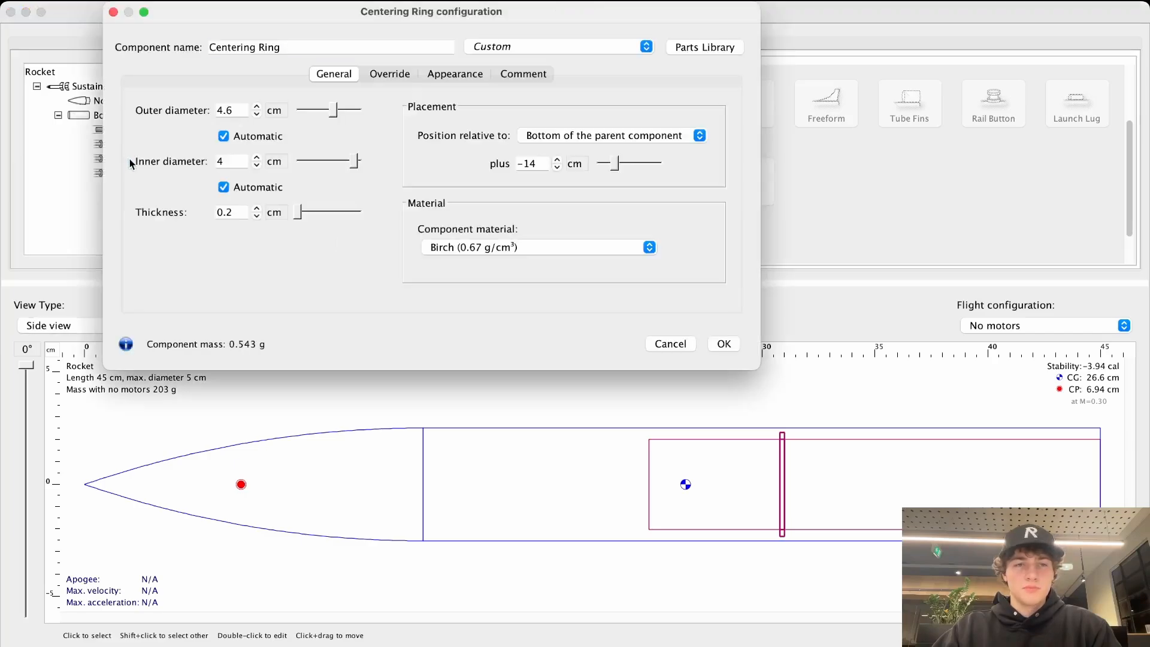
left_click_drag(230, 16, 479, 67)
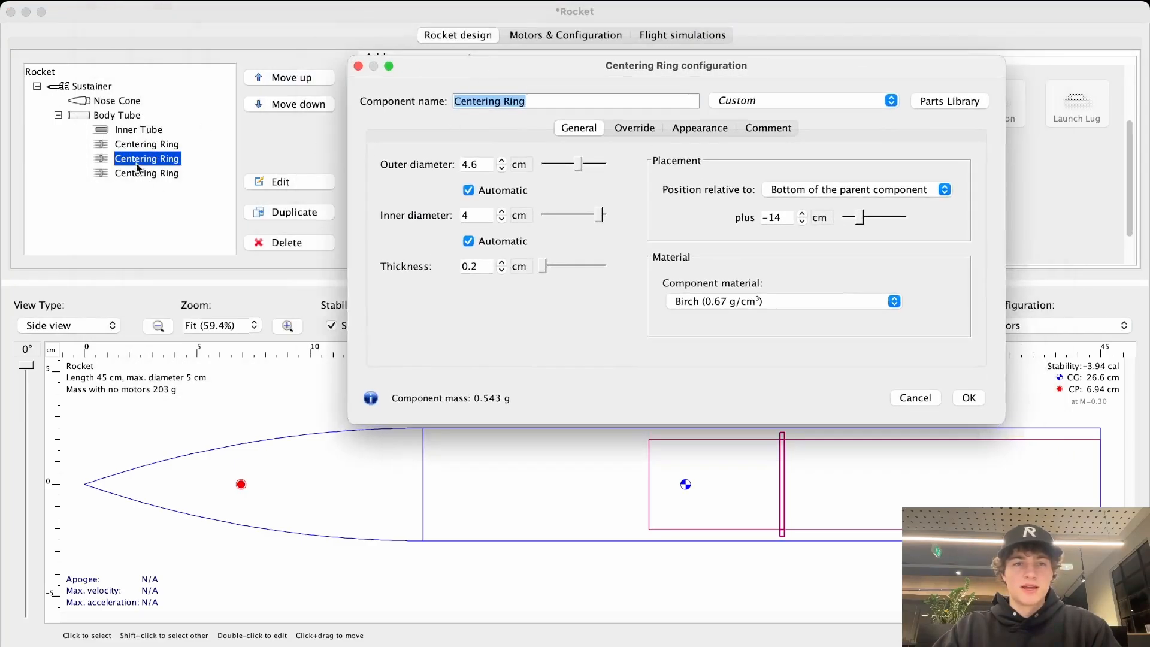
left_click_drag(860, 219, 870, 224)
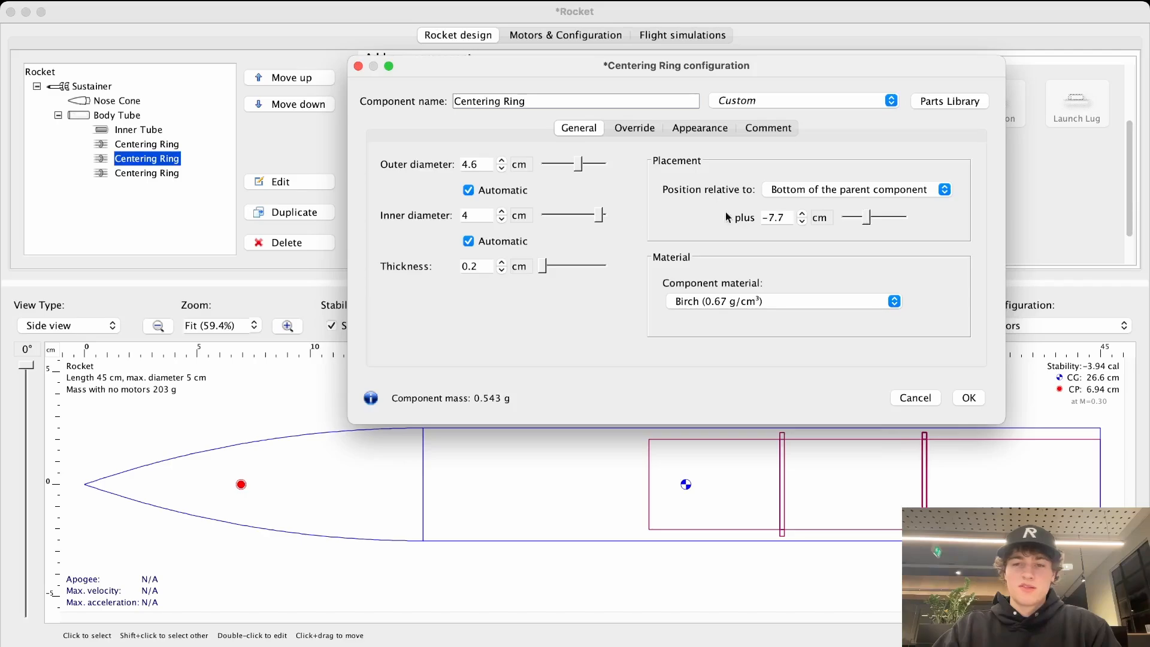
left_click(965, 398)
Step: Offset the third centering ring -2.1 cm from the bottom of the body tube and accept the change
double_click(156, 173)
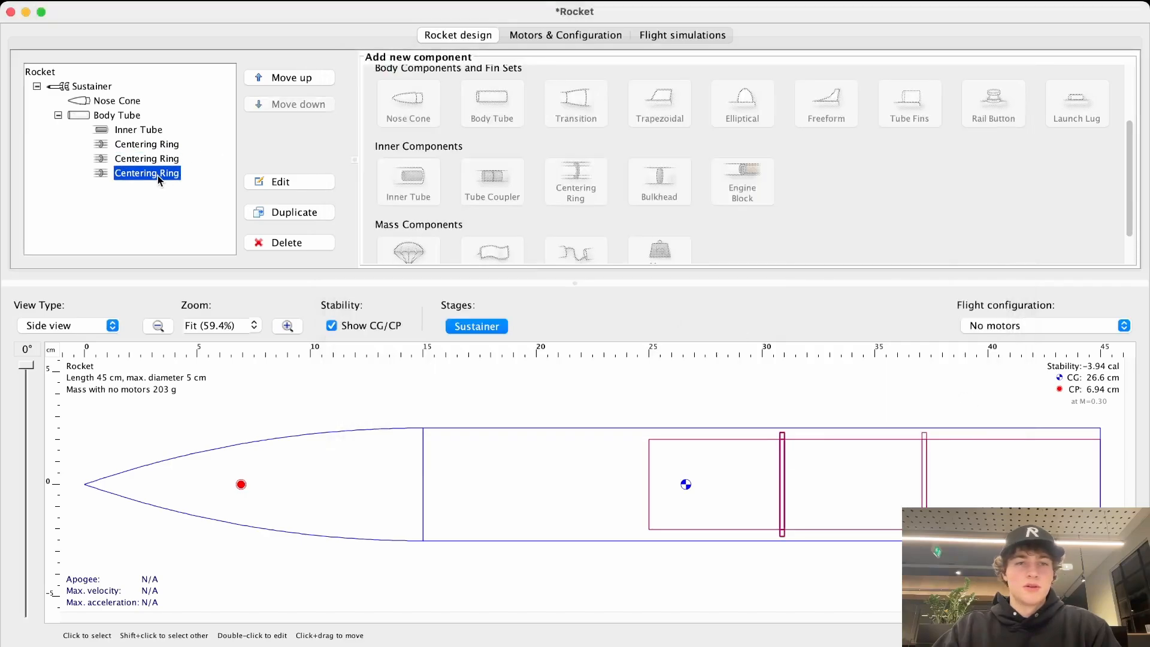
left_click_drag(864, 219, 875, 220)
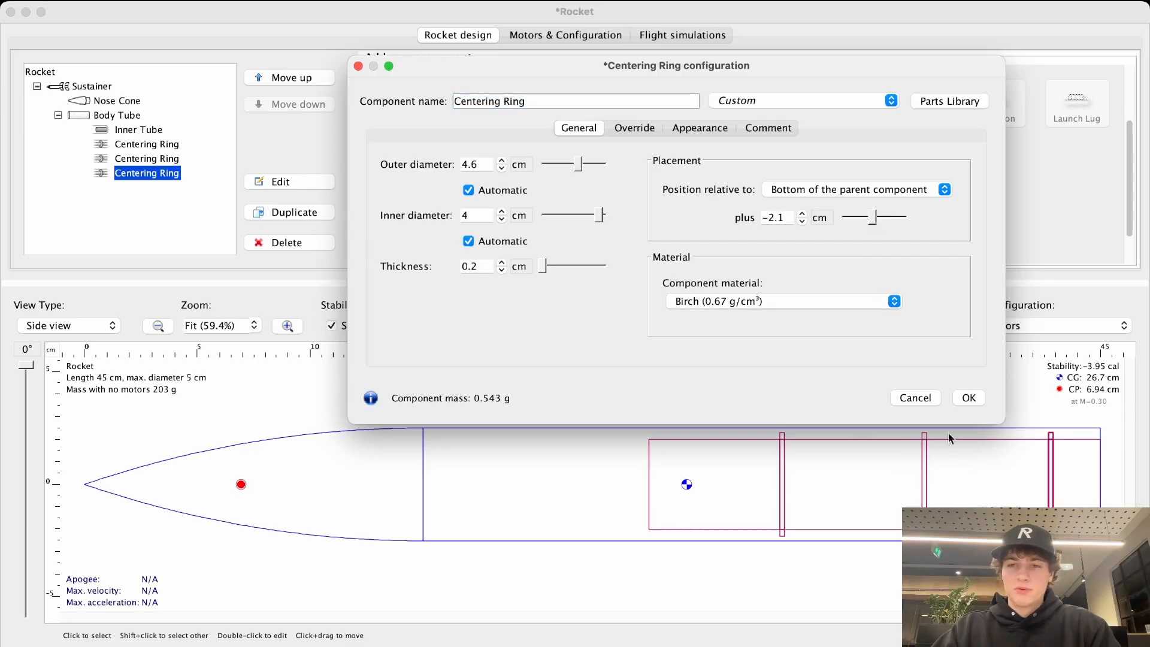
left_click(968, 397)
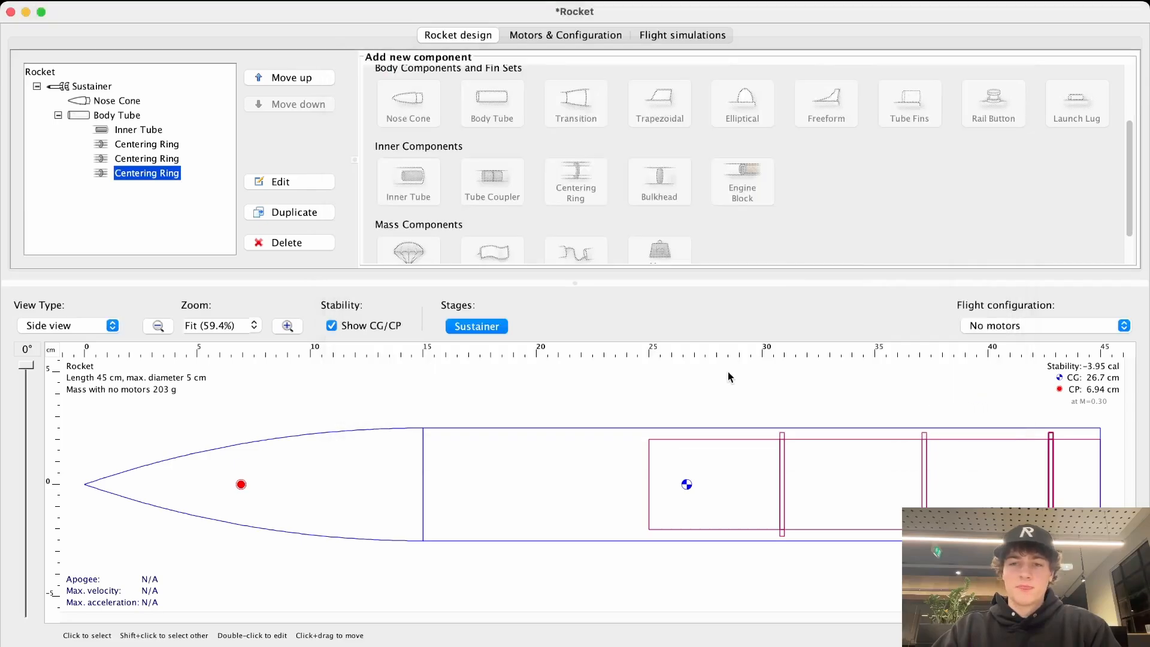
left_click(819, 418)
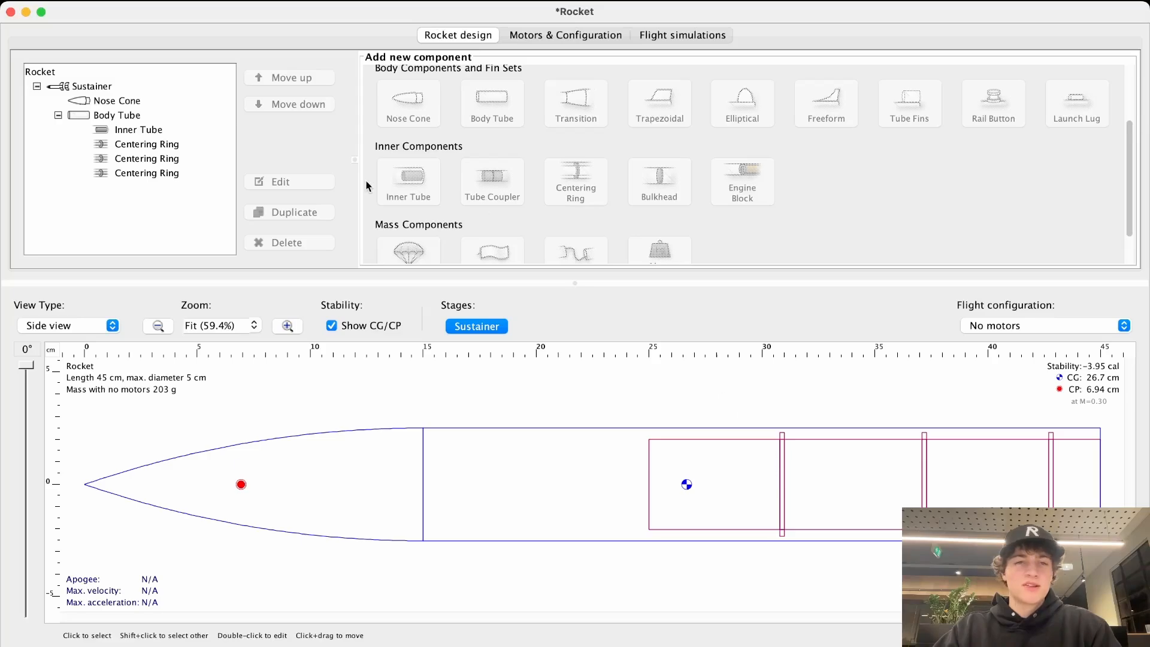
Step: Add an engine block inside the body tube without applying a component preset
left_click(501, 470)
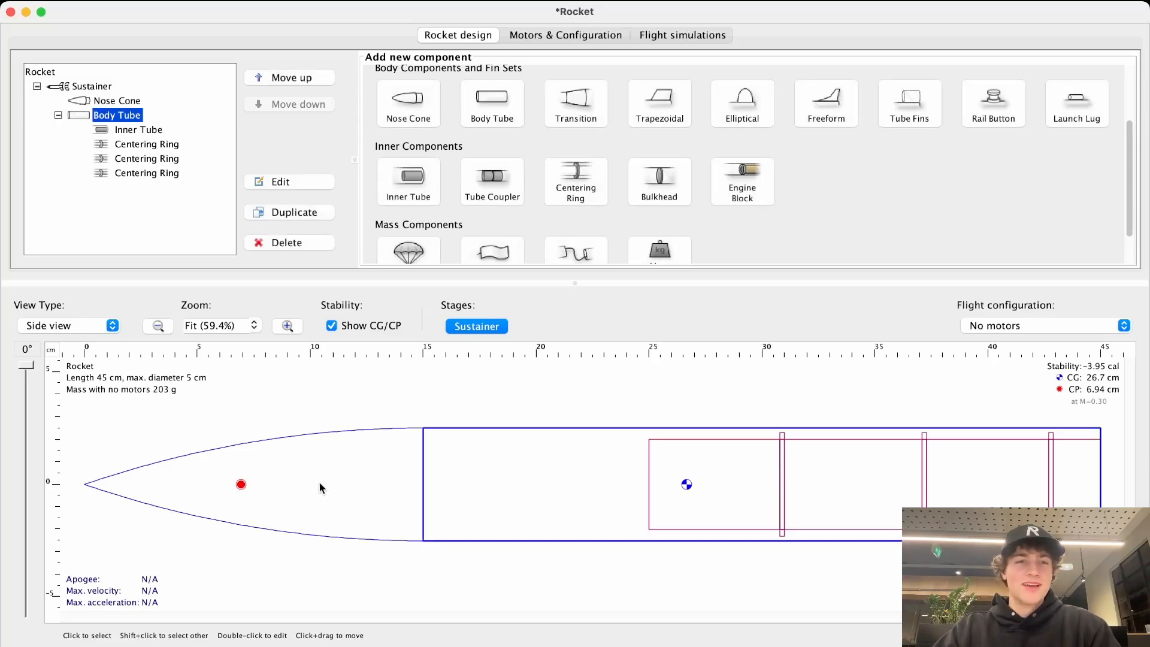
left_click(371, 470)
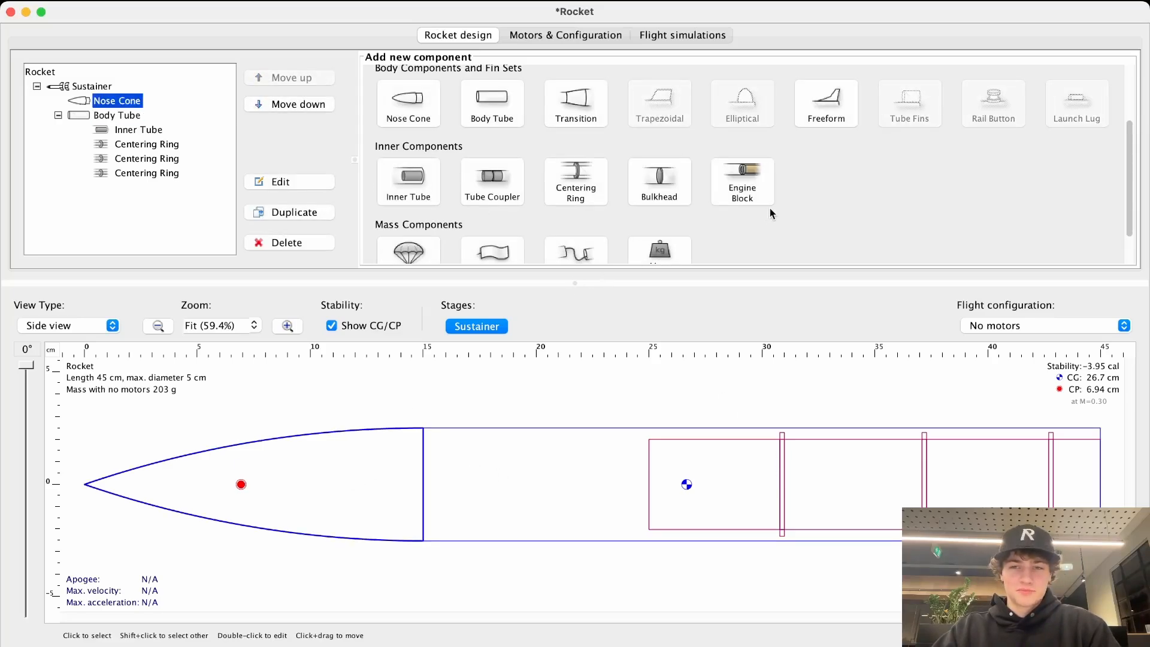
scroll(770, 207, "down", 3)
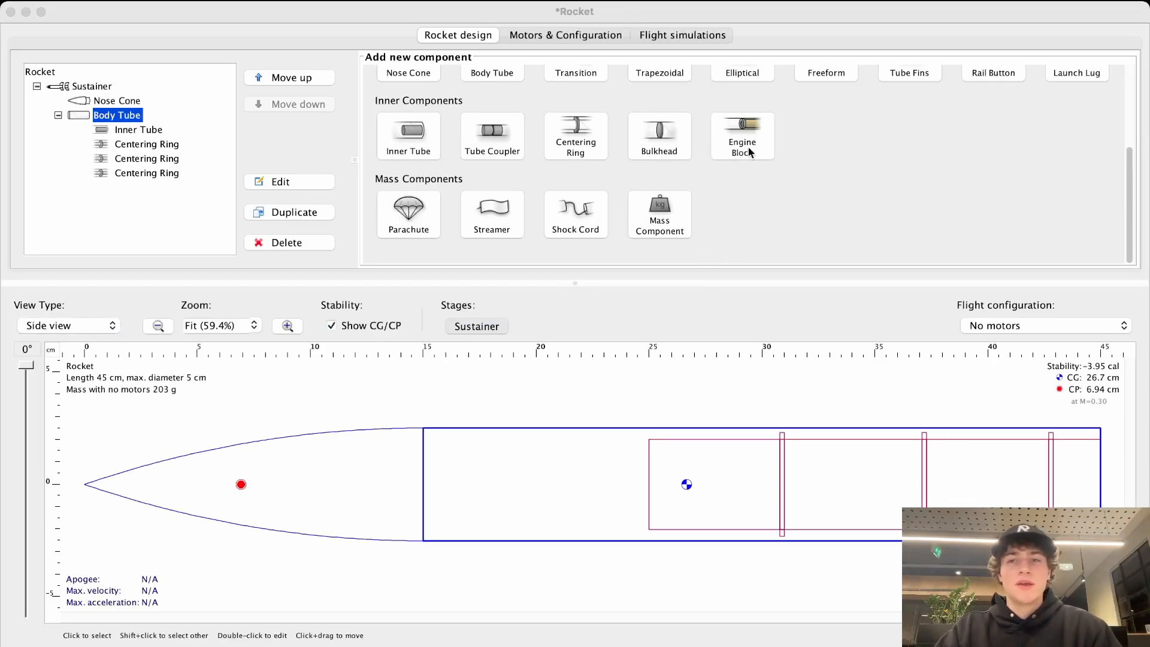
scroll(757, 160, "up", 2)
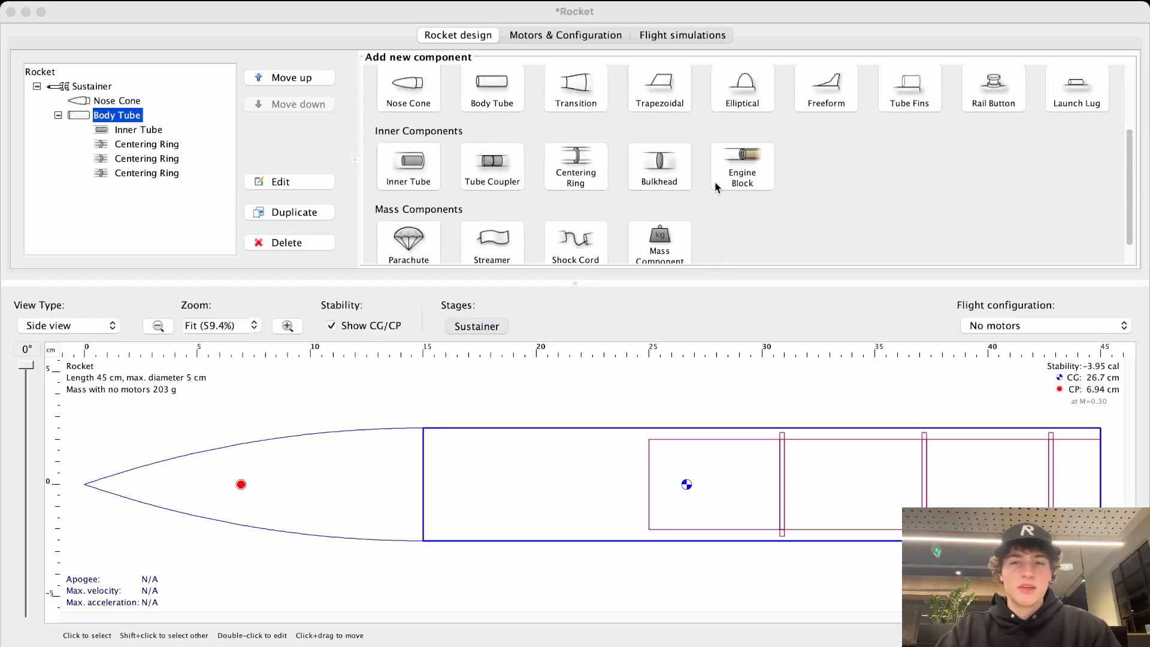
scroll(722, 185, "up", 1)
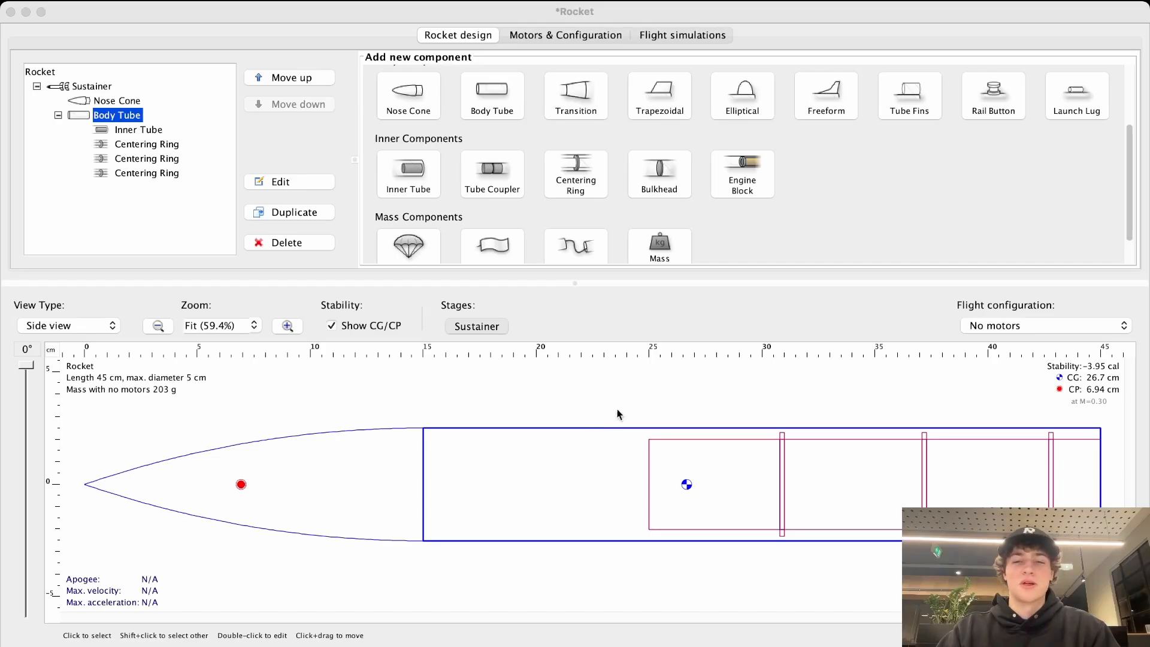
left_click(755, 183)
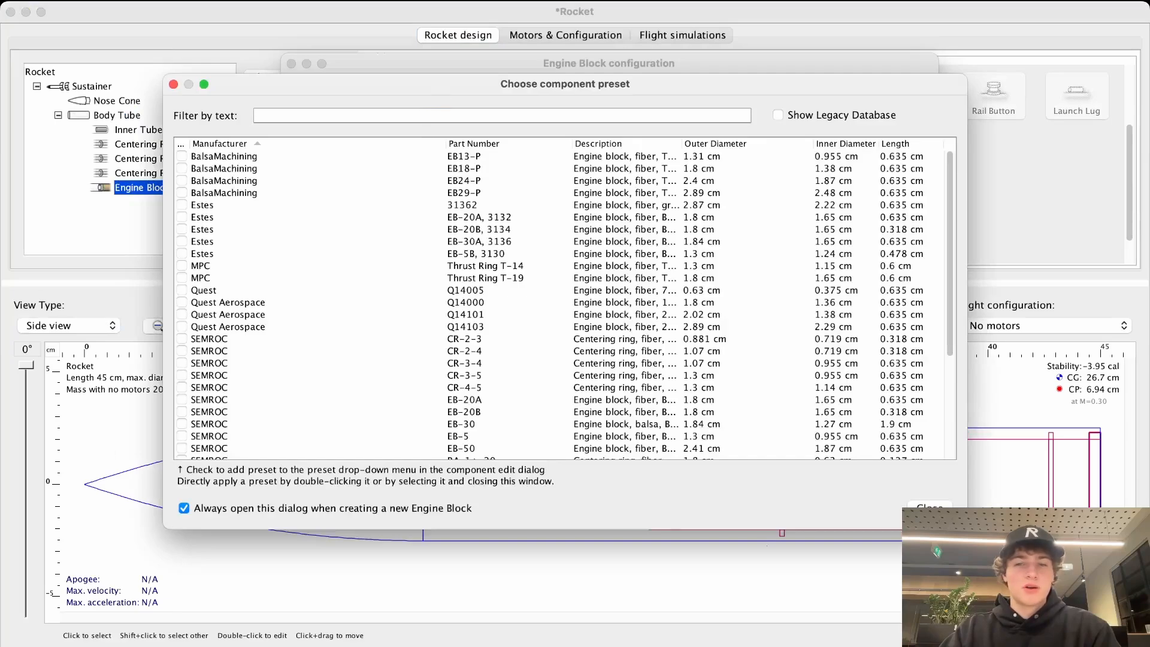
left_click(930, 508)
left_click_drag(735, 68, 625, 28)
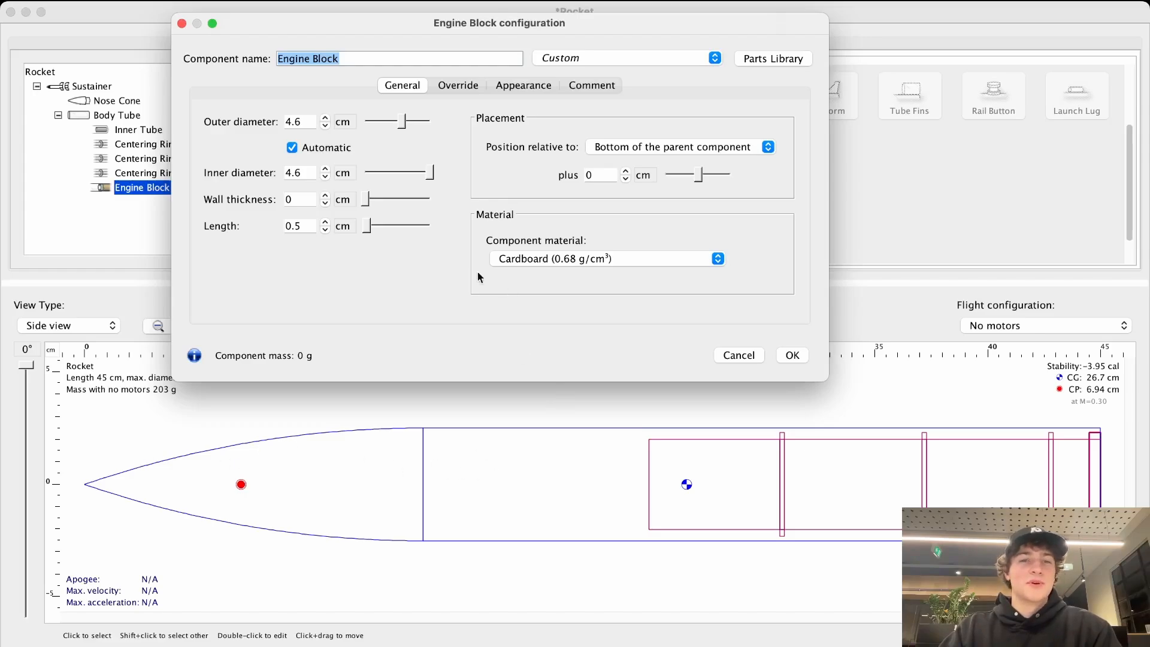
Step: Offset the engine block -20.2 cm relative to the bottom of the body tube, just ahead of the inner tube
left_click_drag(431, 21, 471, 77)
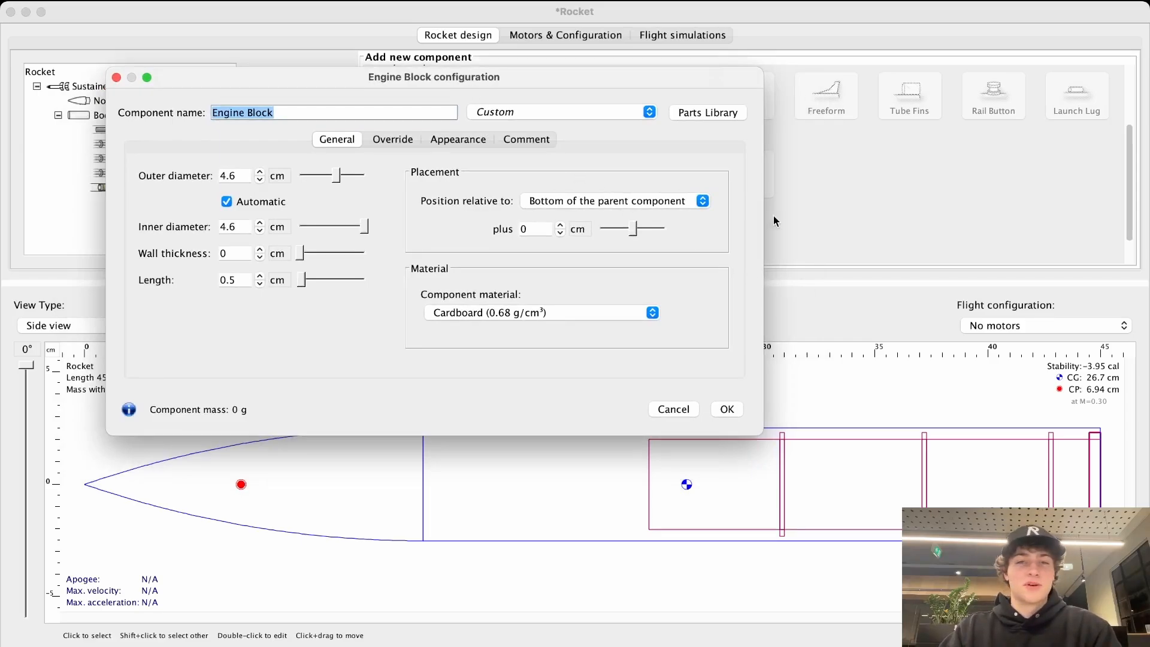
left_click_drag(634, 235, 611, 235)
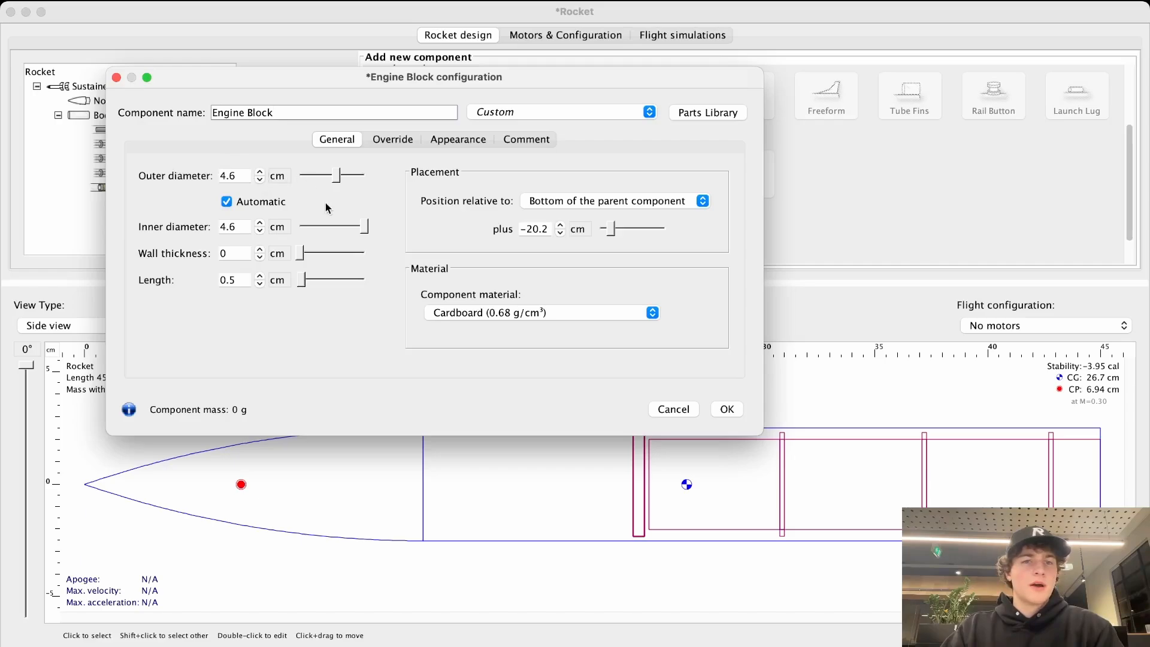
Step: Reduce the engine block's inner diameter to 2.5 cm
left_click_drag(292, 78, 368, 43)
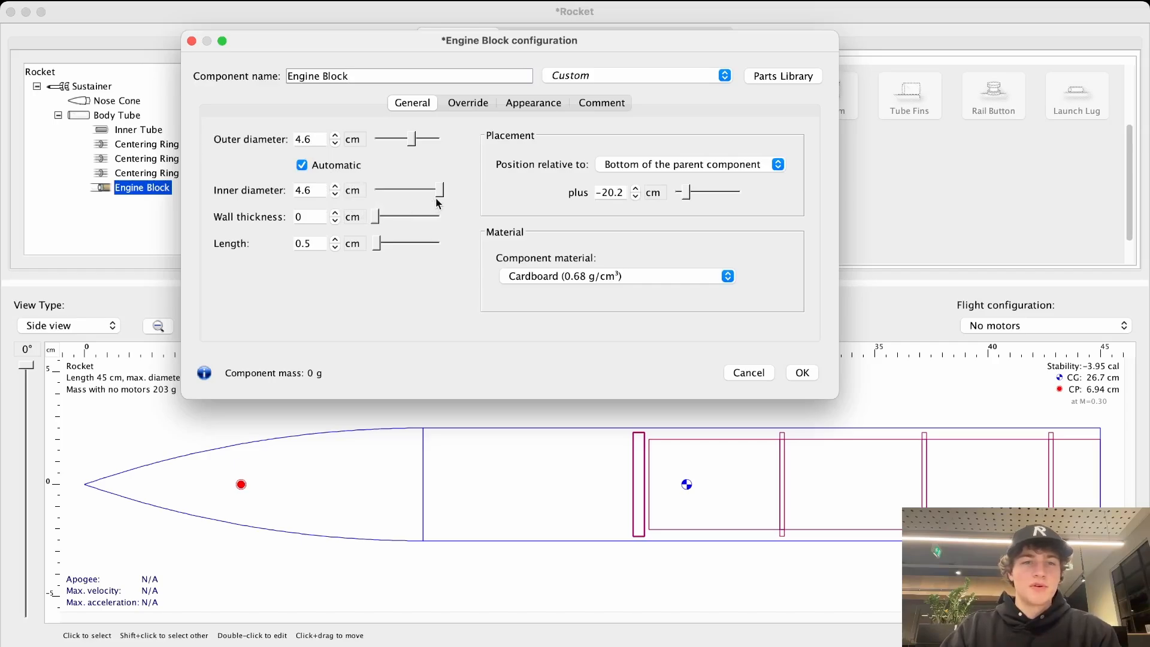
left_click_drag(441, 192, 411, 193)
left_click_drag(411, 193, 413, 191)
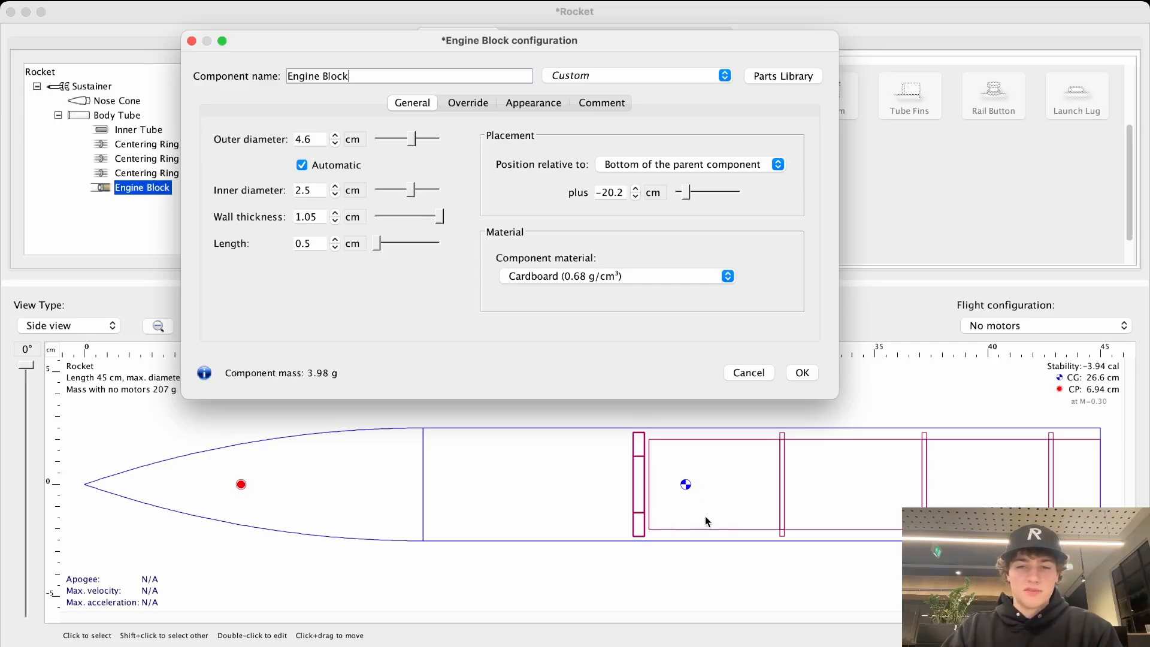
left_click(319, 191)
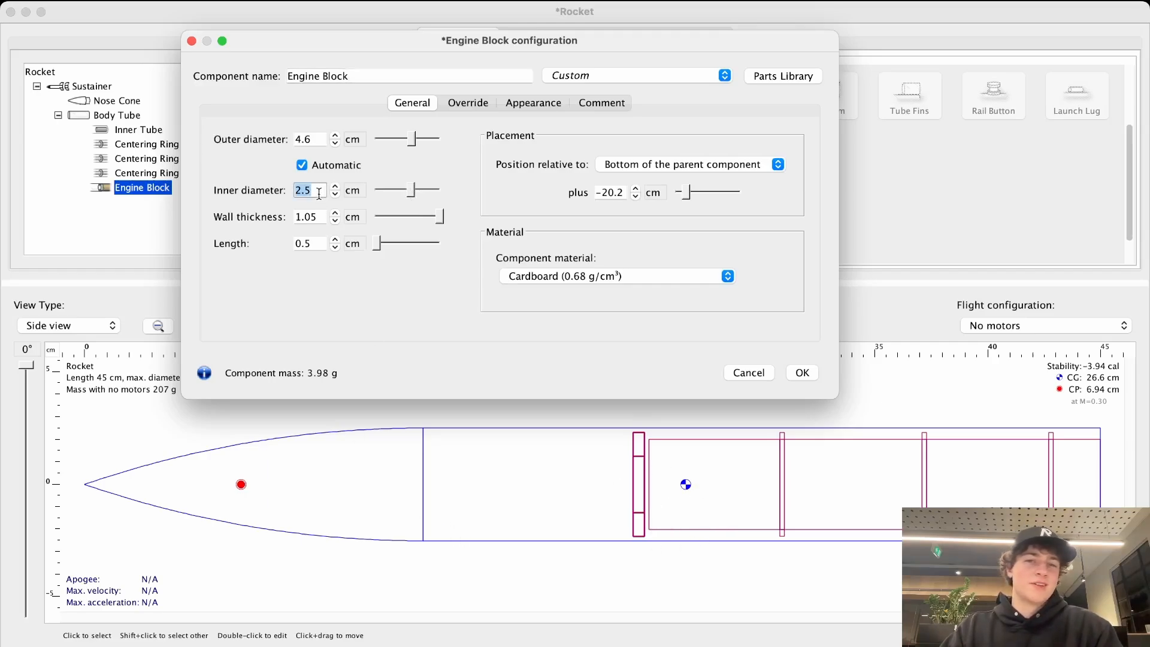
Step: Set the engine block's length to 2 cm and its component material to Spruce (0.45 g/cm³)
left_click(317, 218)
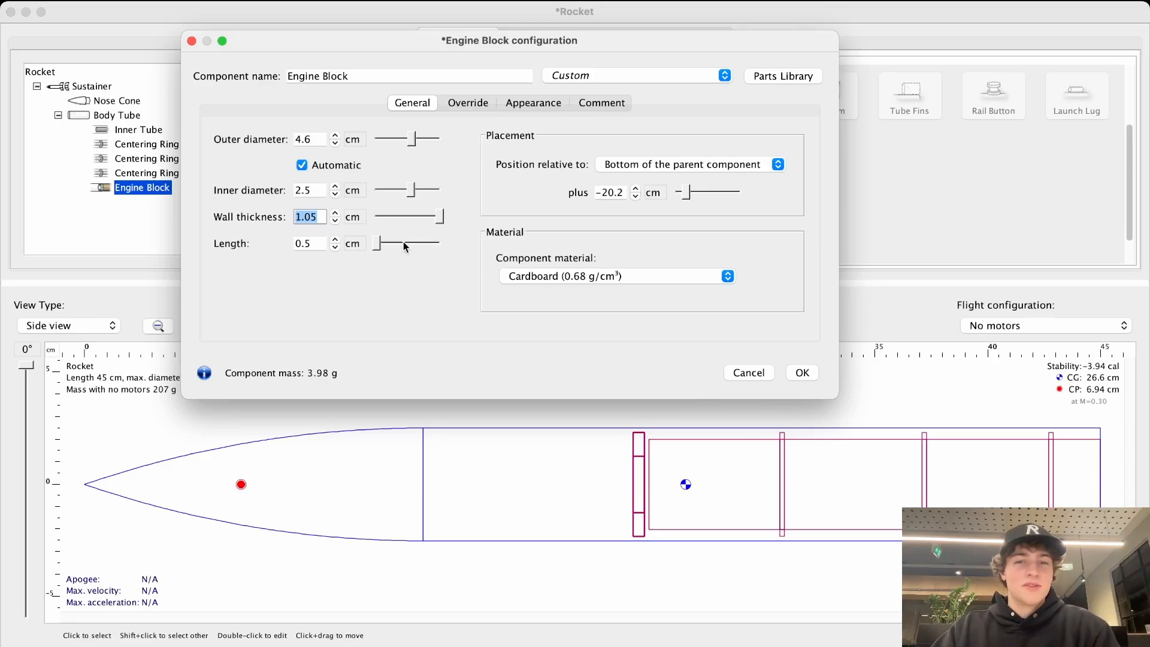
left_click(596, 276)
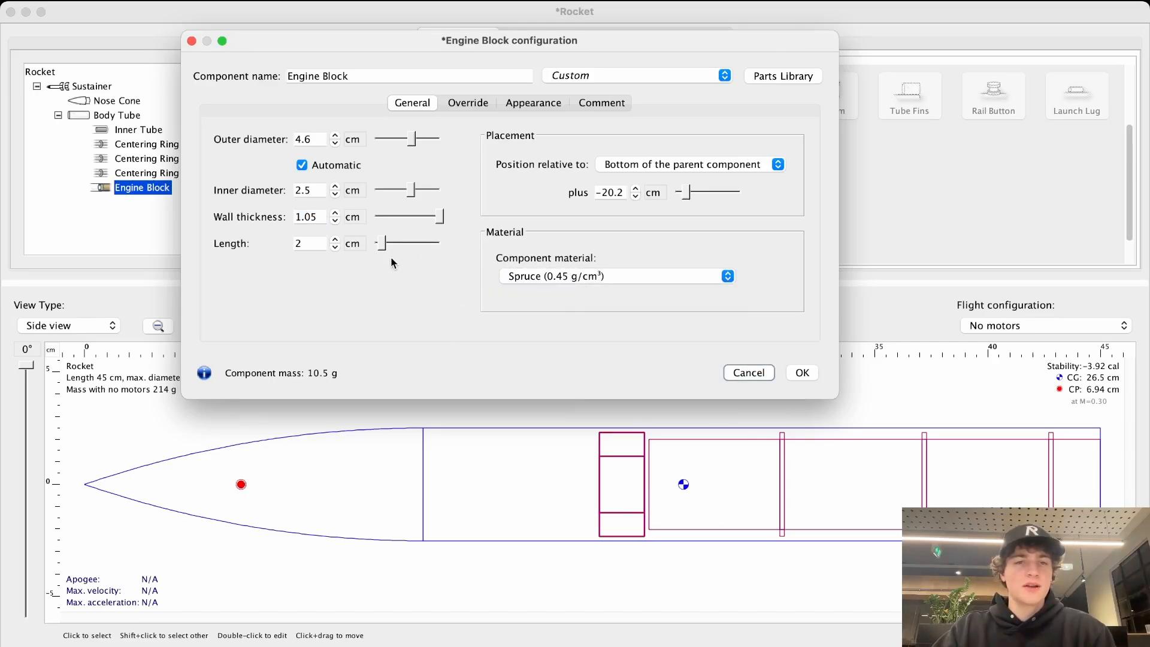
Step: Set the engine block's length to 2.5 cm
mouse_move(382, 247)
left_mouse_down()
mouse_move(391, 246)
mouse_move(380, 246)
left_mouse_up()
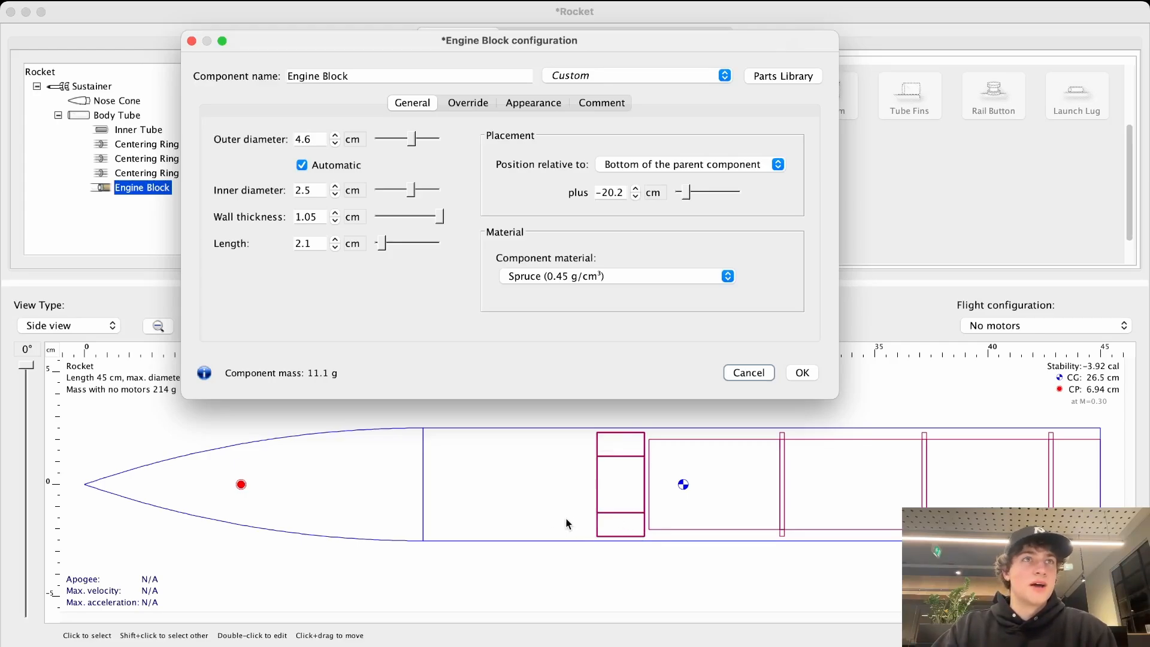
double_click(321, 245)
type("2.5")
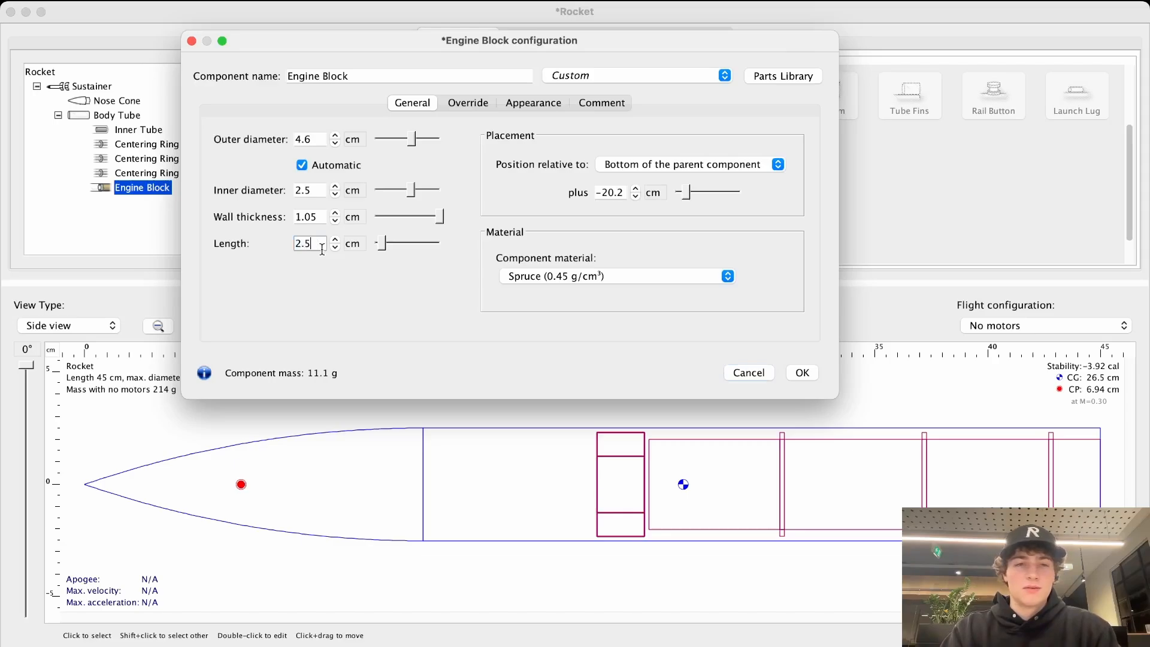
key("Return")
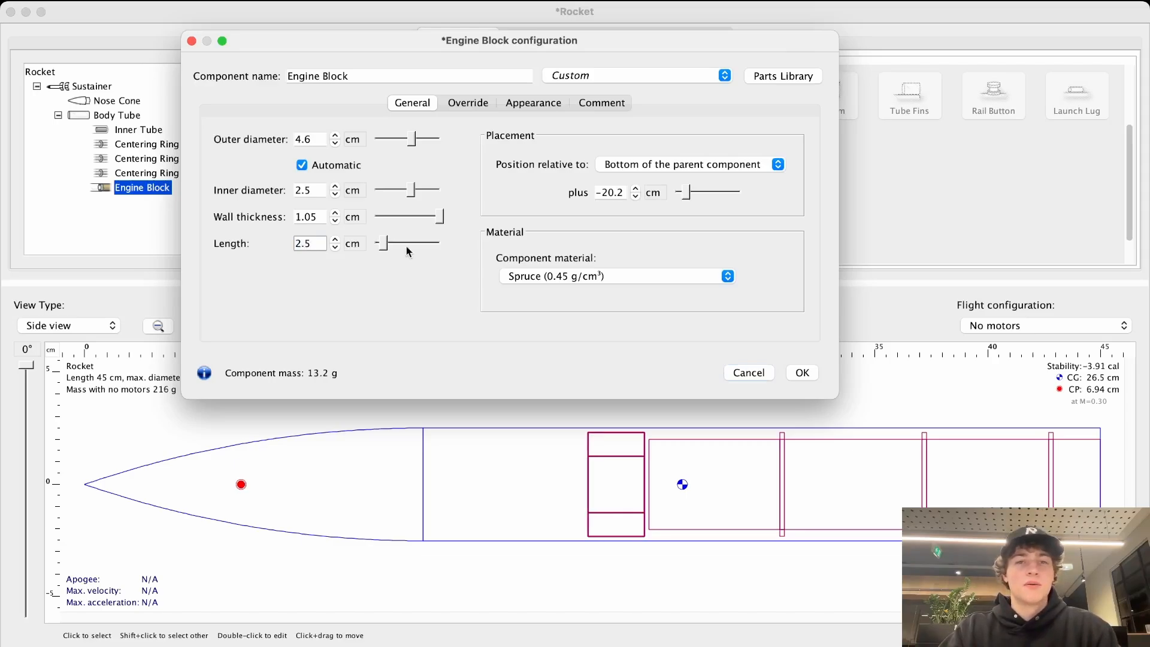
Step: Switch the engine block's length unit to inches, set the length to 1 in and accept the configuration
left_click(352, 243)
left_click(368, 305)
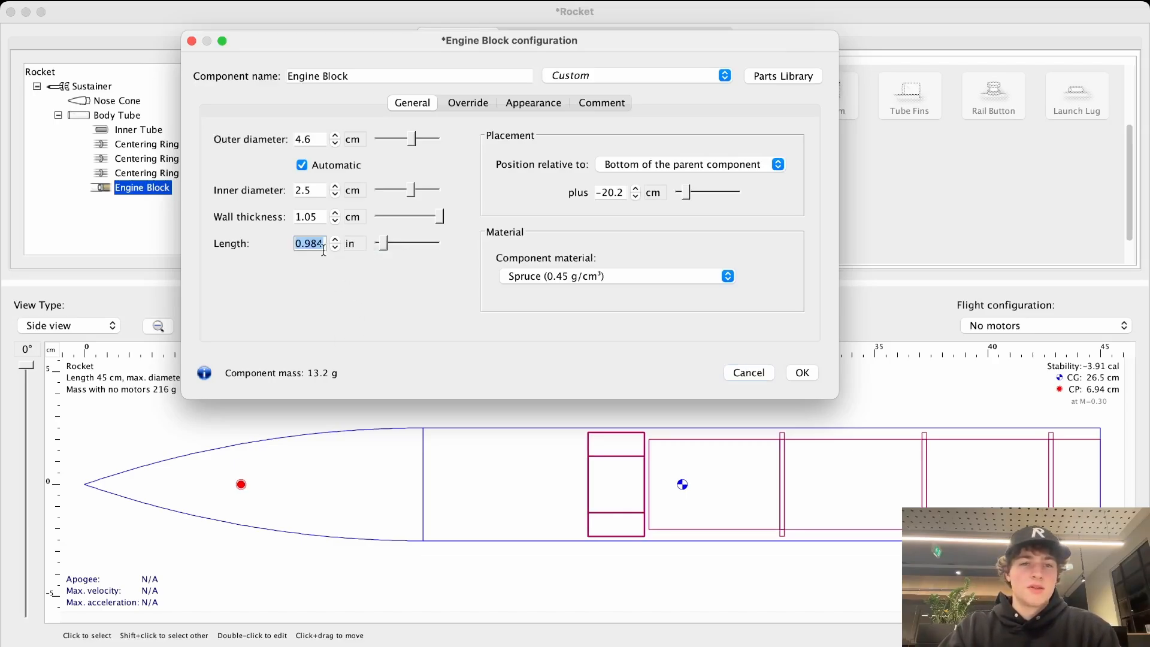
left_click(335, 249)
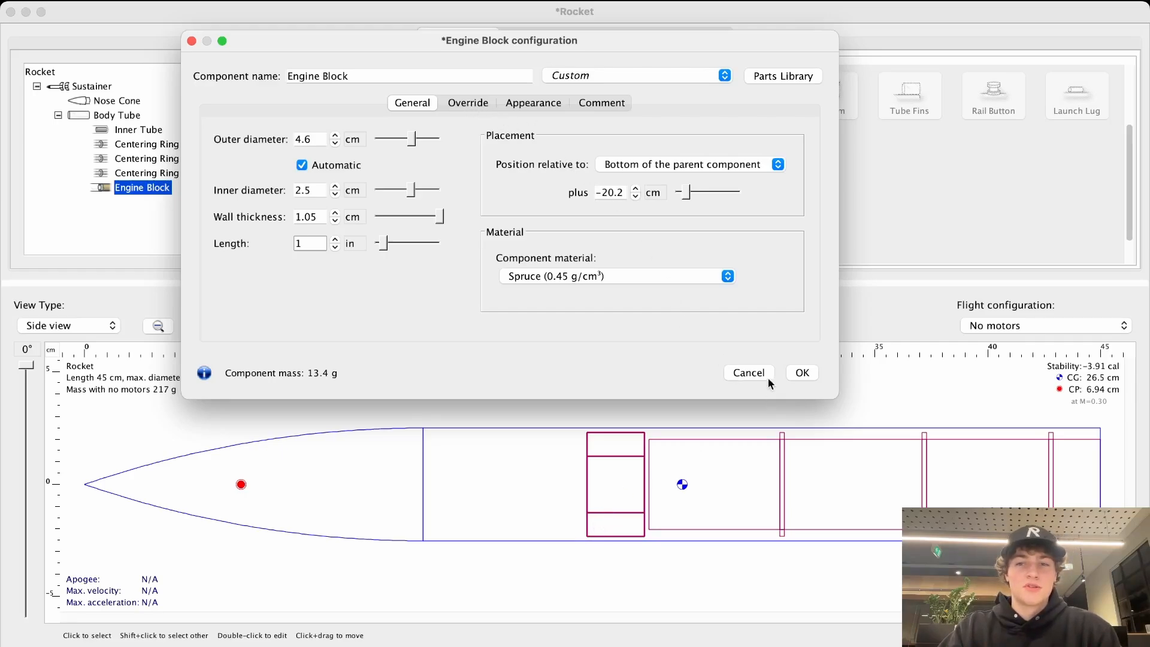
left_click(801, 372)
left_click(573, 529)
left_click(739, 608)
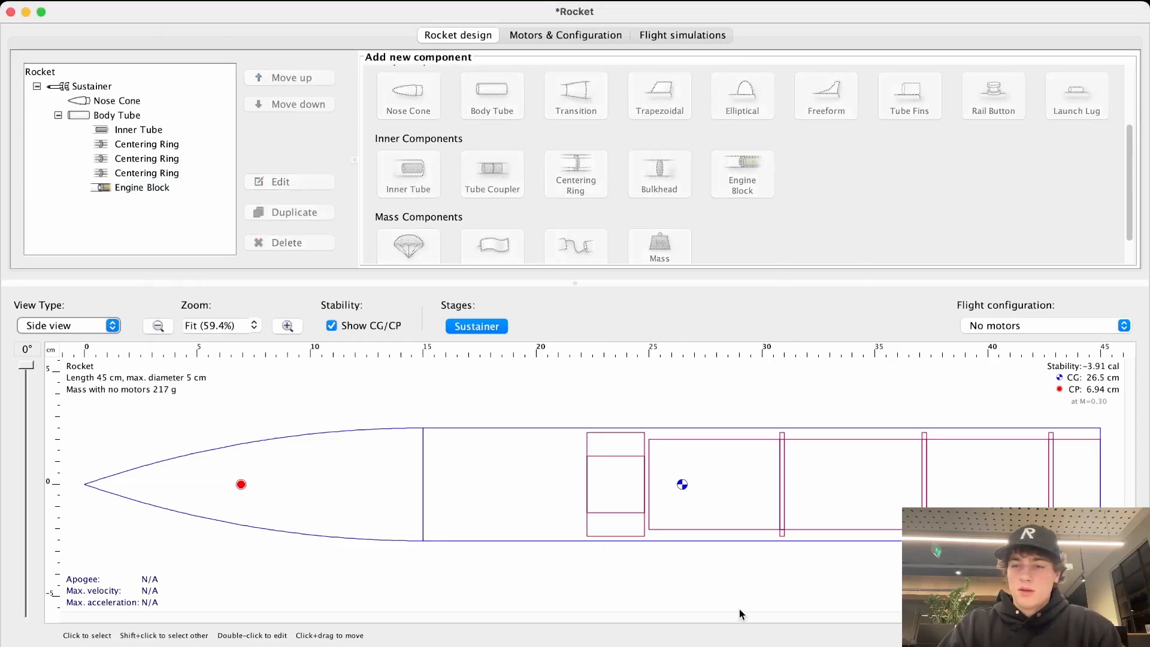
Step: Add a parachute inside the body tube
left_click(488, 479)
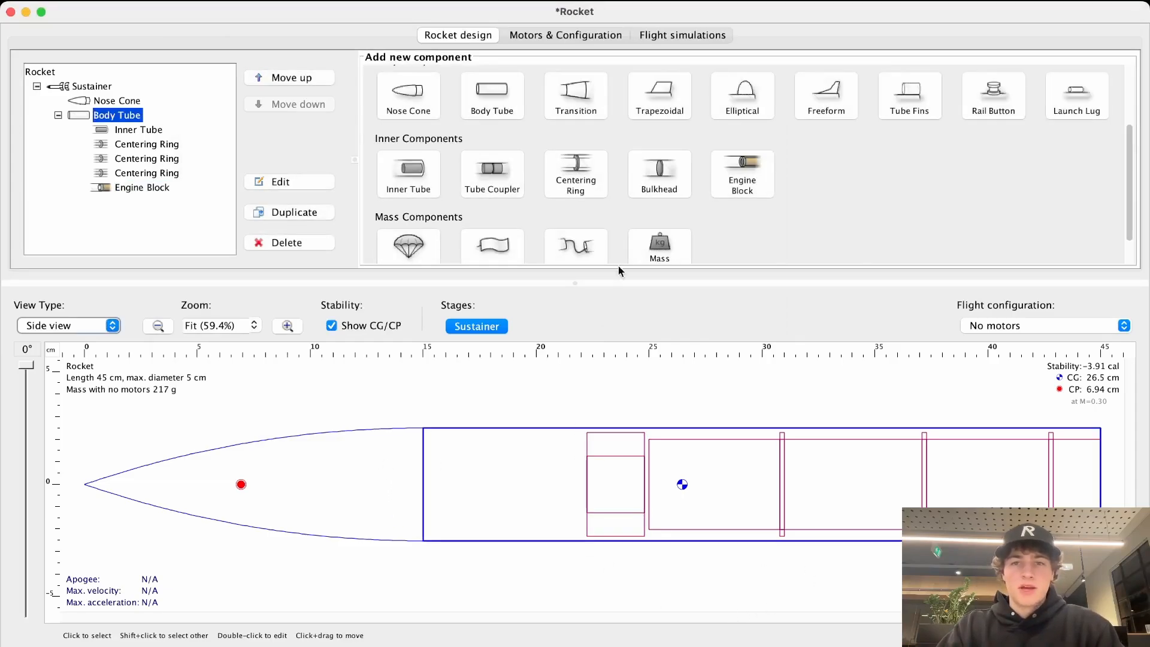
scroll(688, 218, "down", 2)
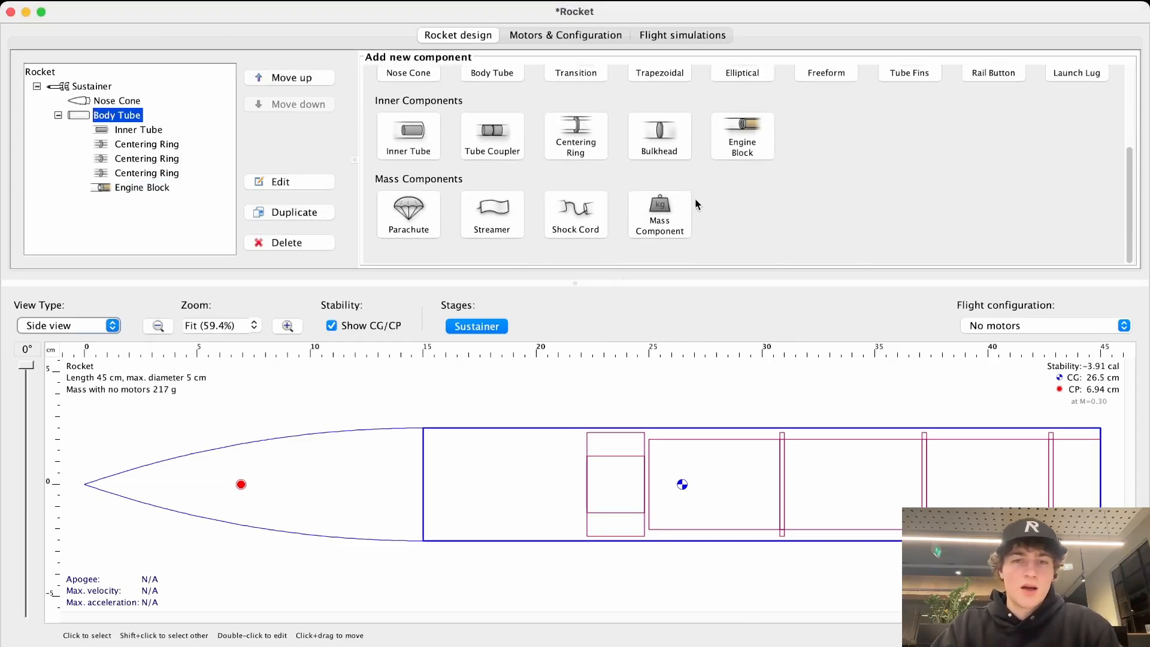
scroll(808, 178, "up", 5)
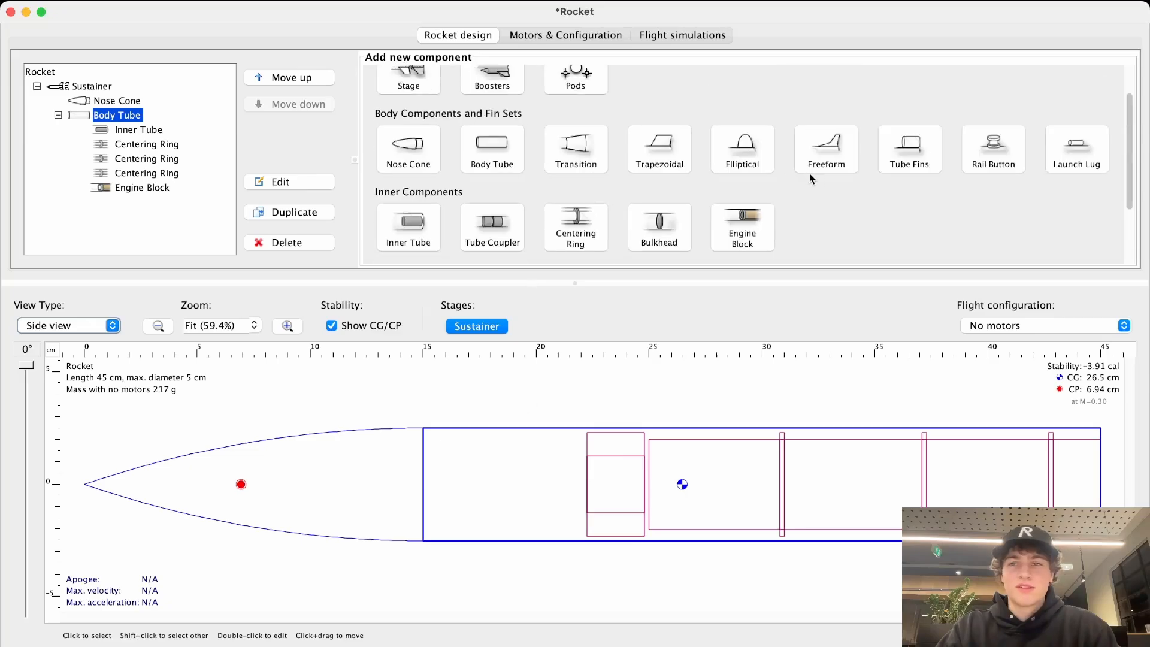
scroll(825, 165, "up", 3)
scroll(804, 173, "down", 8)
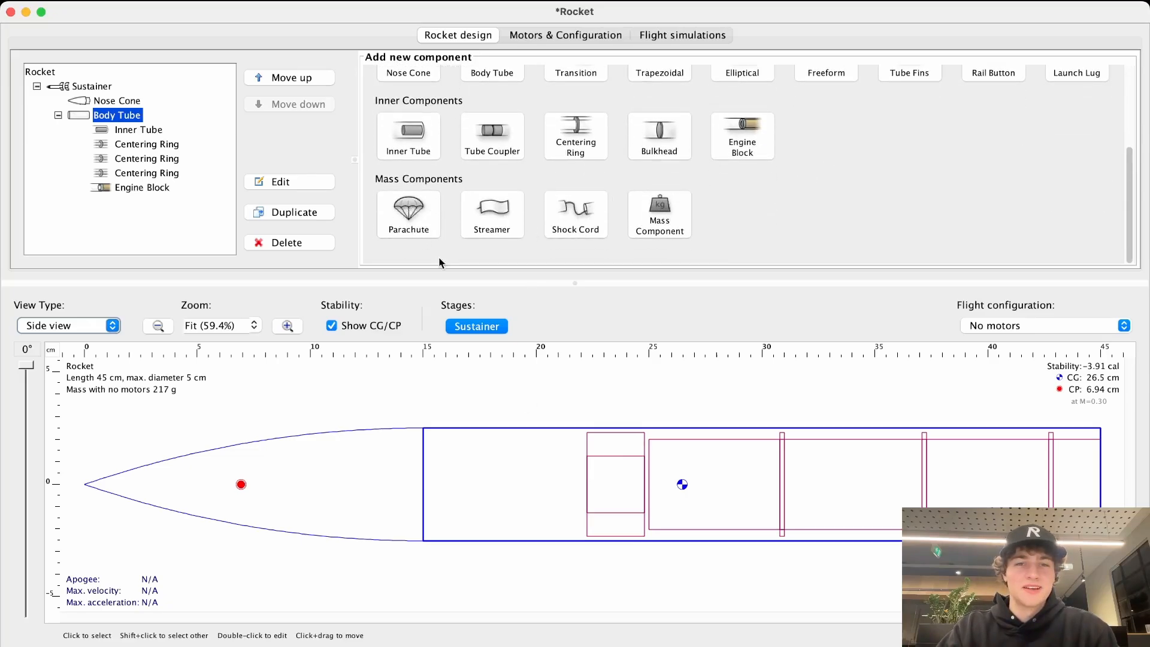
left_click(408, 219)
left_click_drag(389, 43, 414, 53)
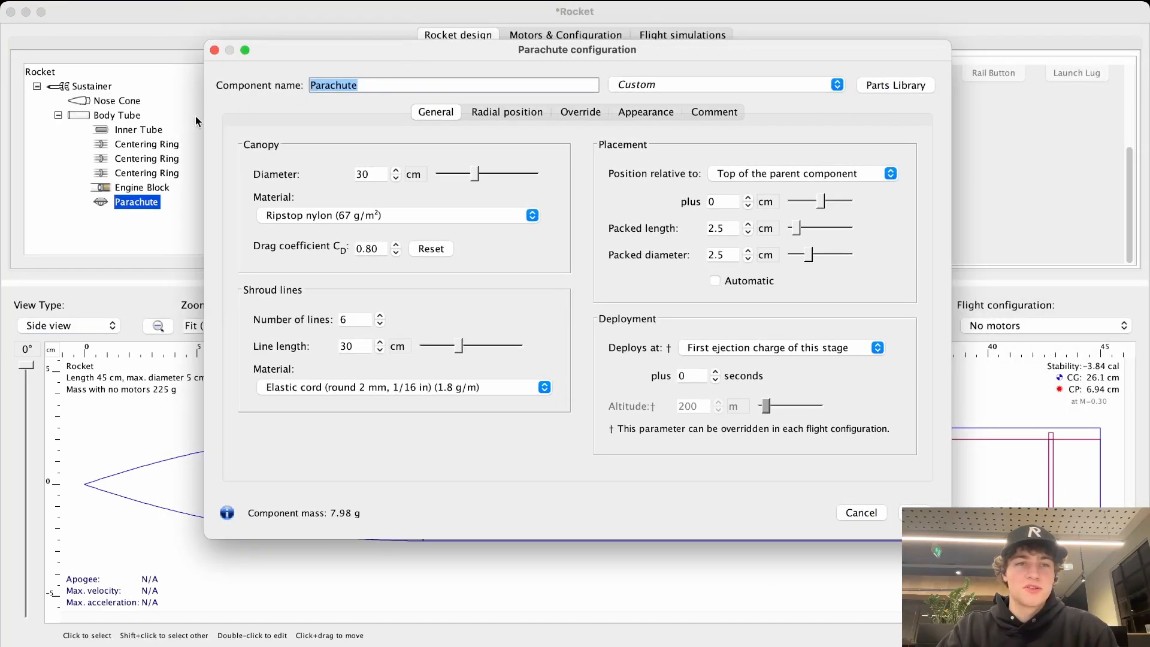
Step: Examine the parachute's canopy diameter, available canopy materials, shroud lines and placement settings alongside the rocket side view
left_click_drag(203, 112, 605, 111)
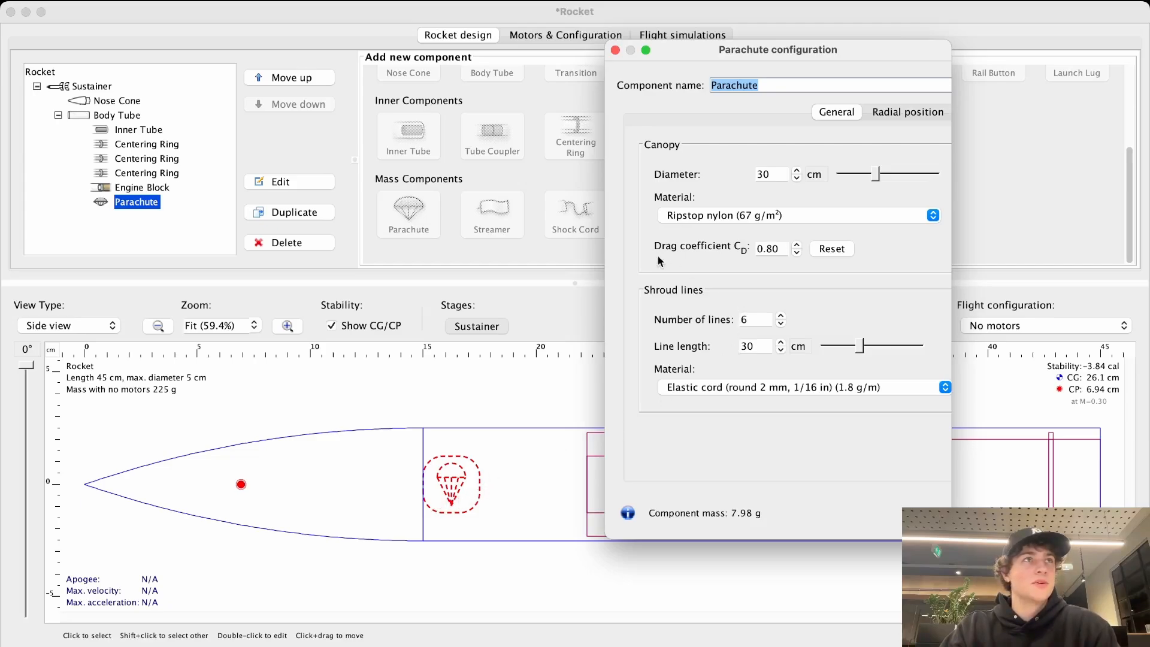
mouse_move(595, 309)
left_mouse_down()
mouse_move(578, 309)
mouse_move(594, 310)
left_mouse_up()
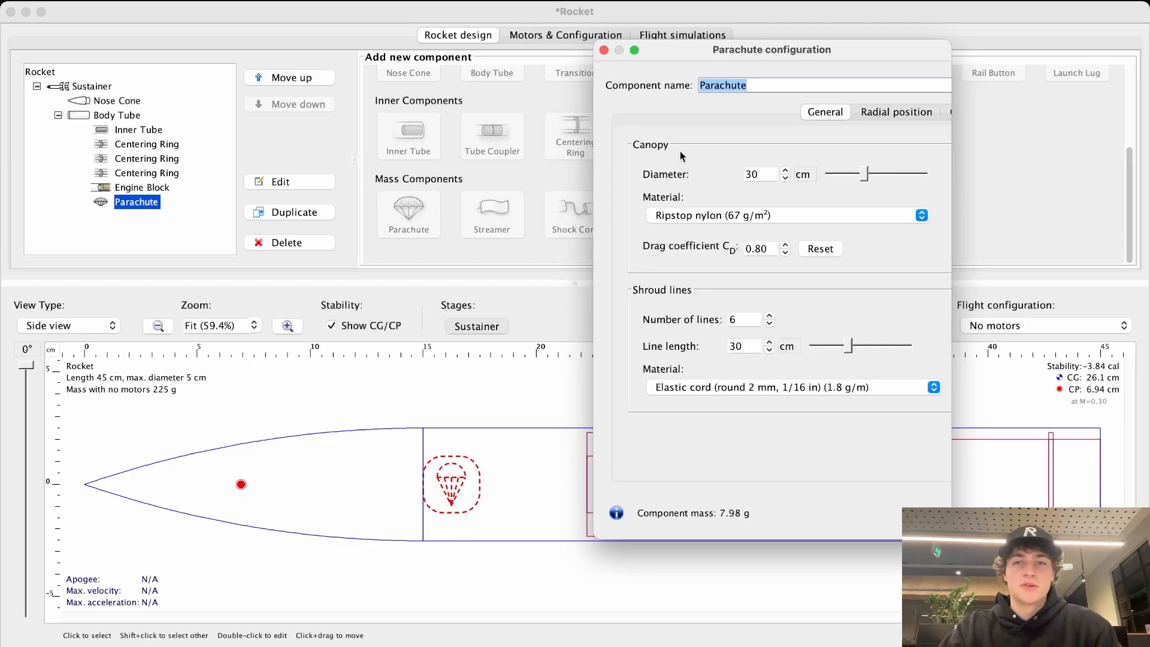
left_click_drag(593, 160, 316, 163)
left_click_drag(615, 42, 792, 52)
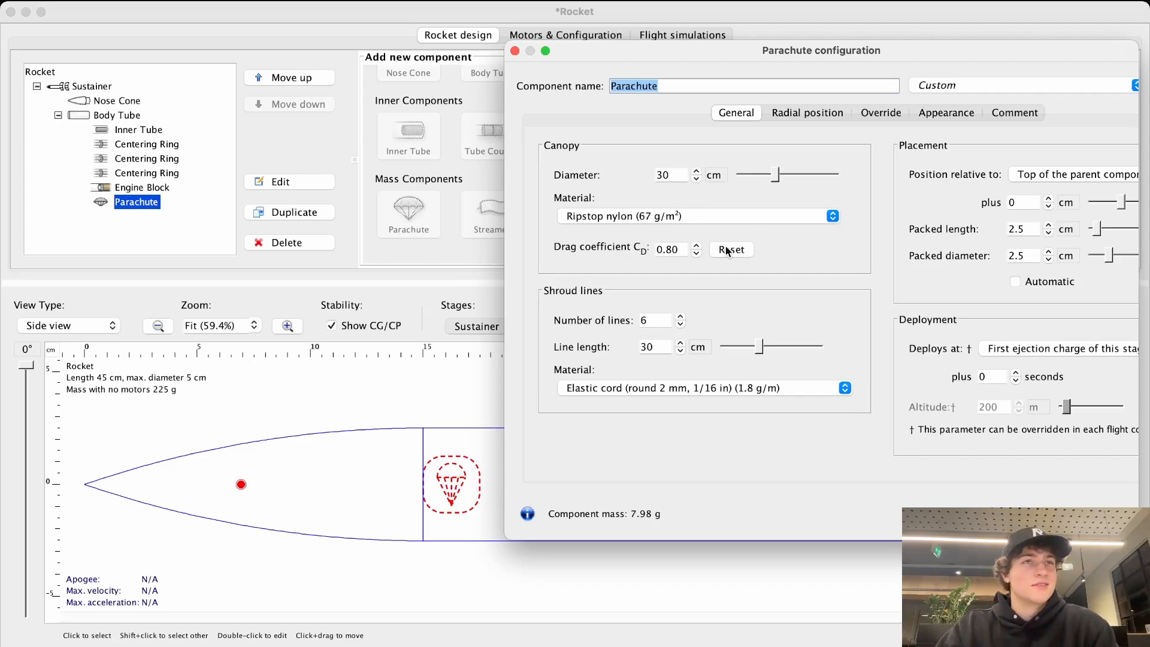
left_click(605, 216)
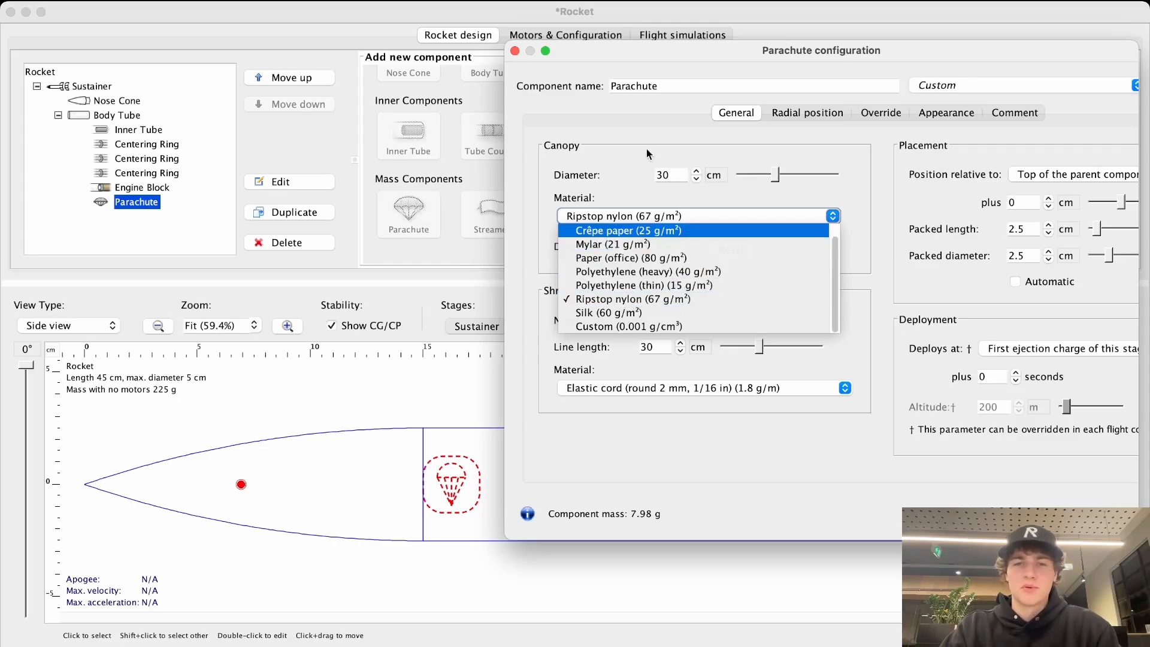
left_click(619, 161)
left_click_drag(748, 48, 581, 38)
left_click_drag(969, 138, 1094, 141)
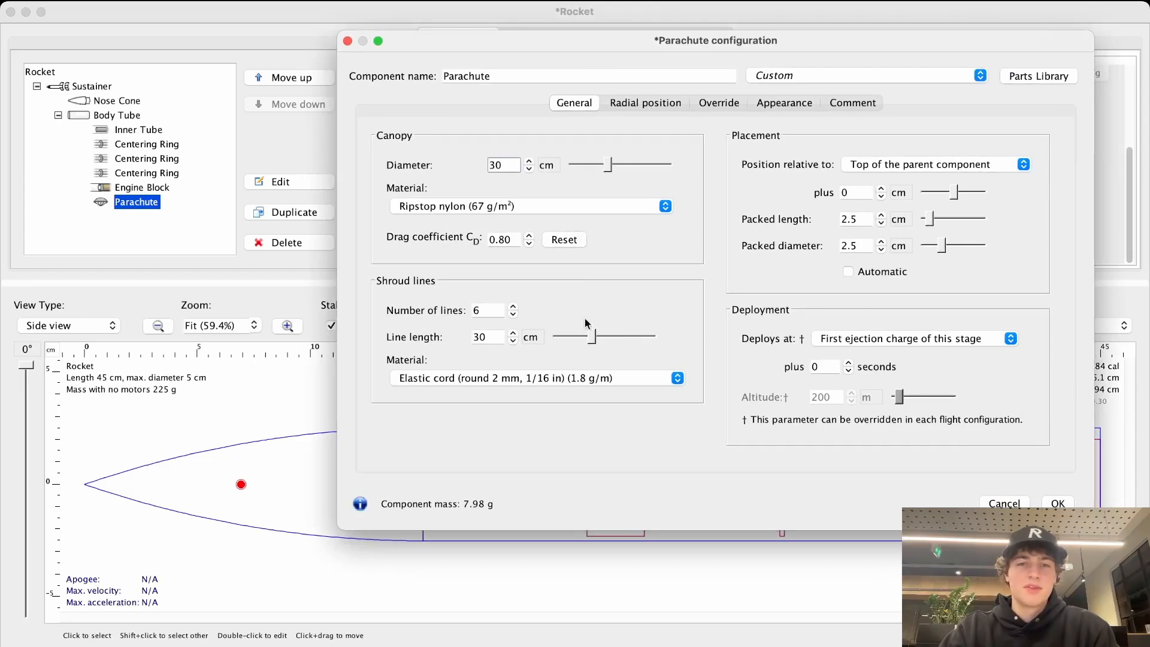
left_click_drag(638, 41, 716, 48)
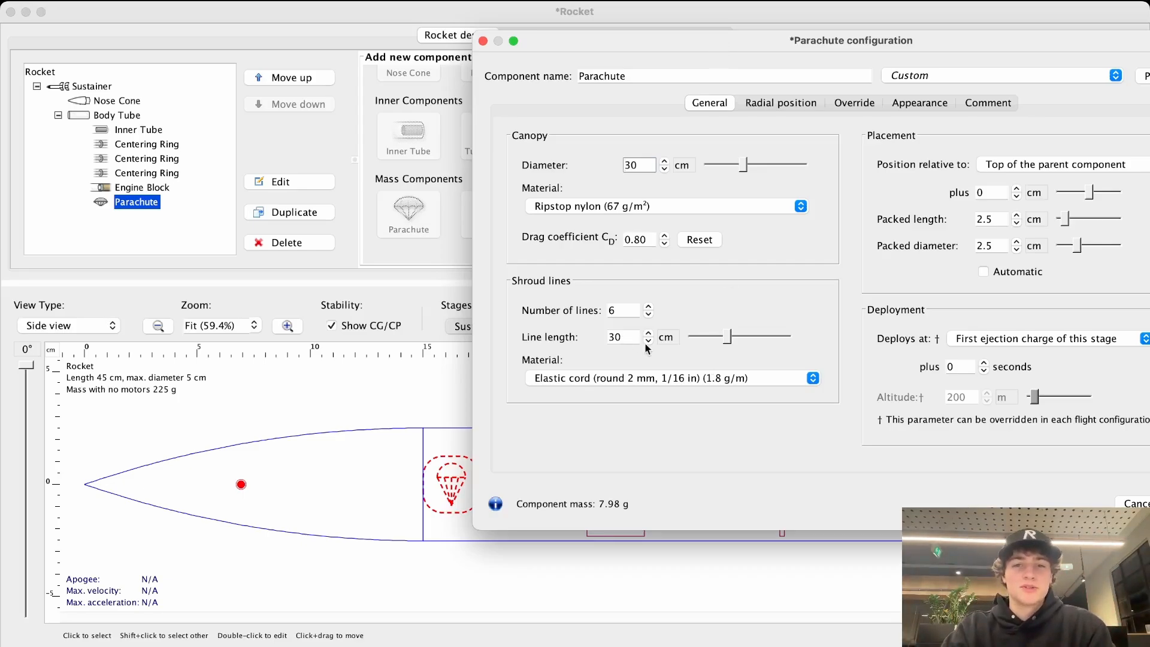
left_click_drag(639, 49, 510, 61)
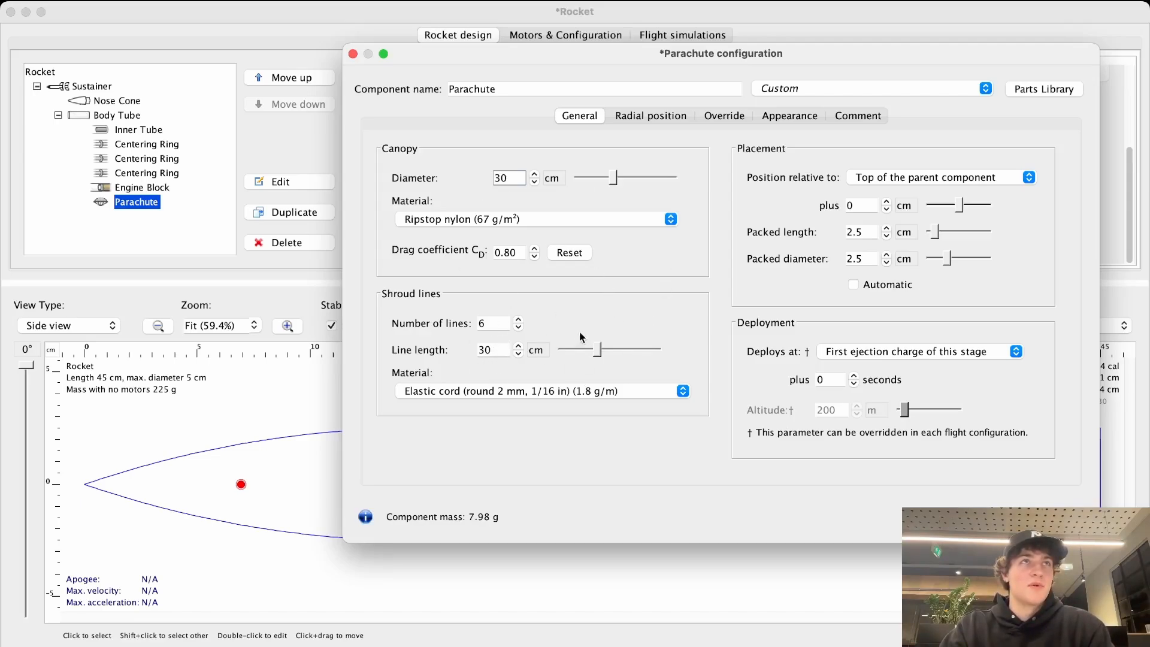
left_click_drag(810, 52, 591, 67)
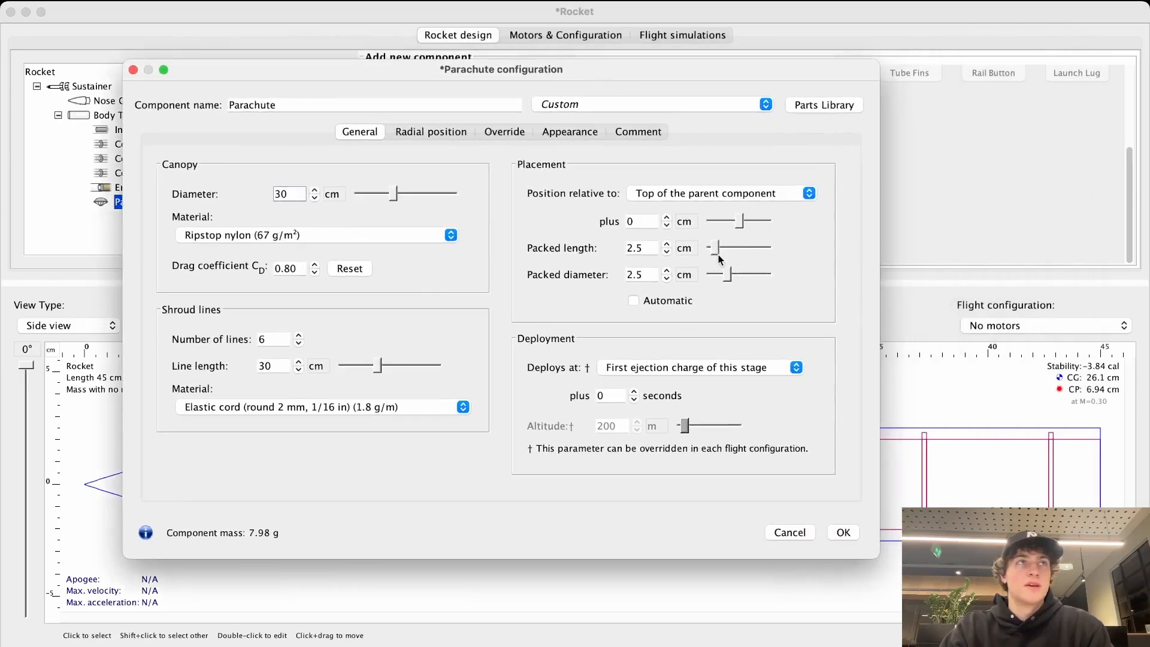
Step: Increase the parachute's packed length to 5.1 cm
left_click_drag(716, 250, 727, 250)
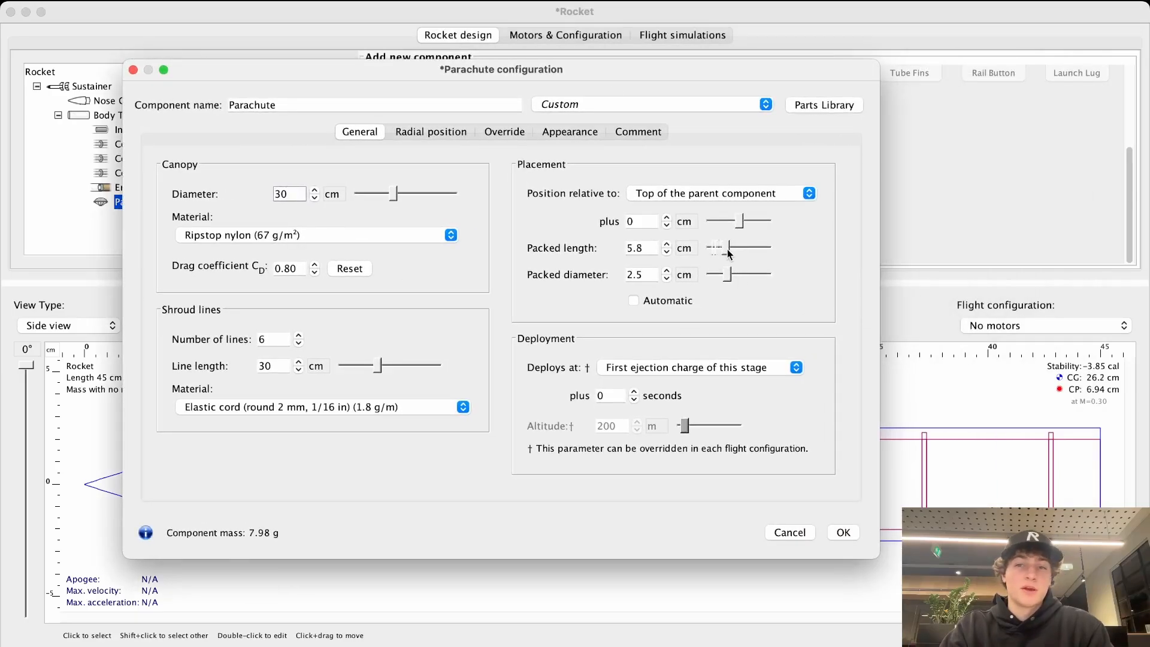
left_click_drag(545, 71, 822, 70)
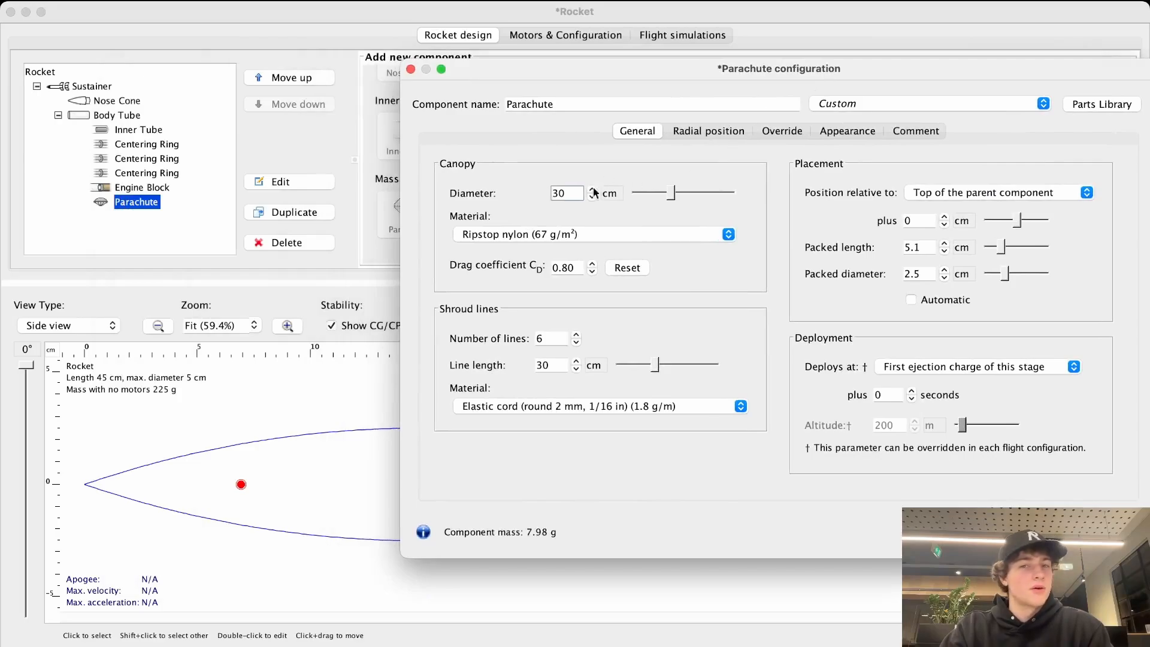
double_click(557, 193)
left_click(573, 192)
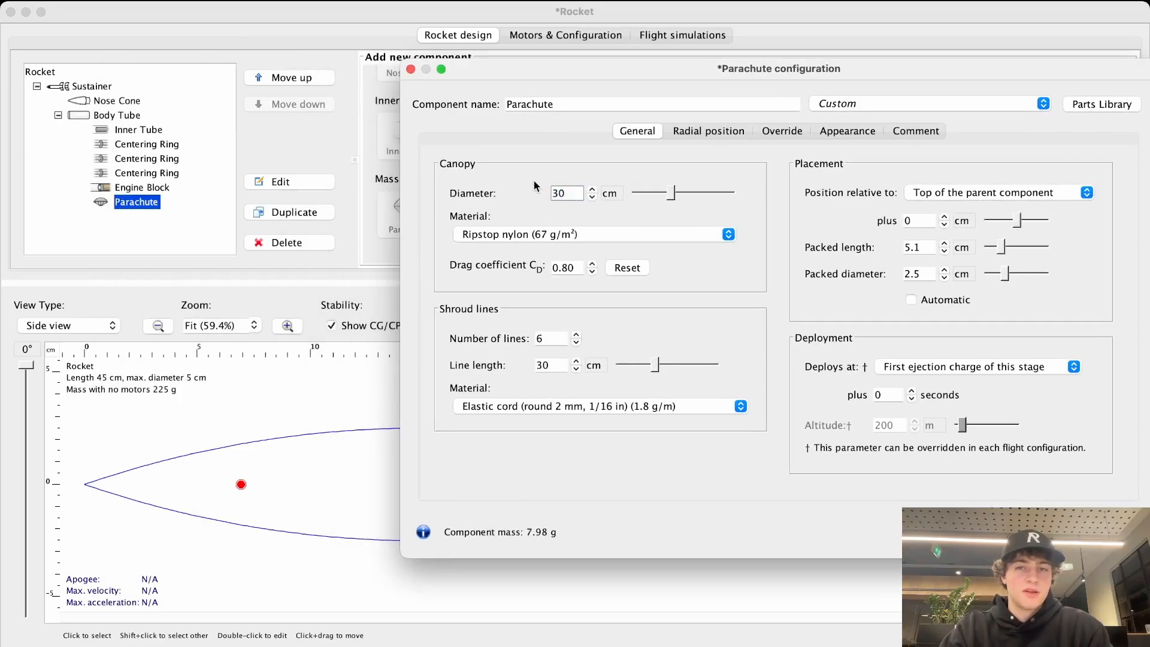
left_click_drag(566, 82, 714, 67)
Step: Set the parachute's packed diameter to 3 cm and its packed length to 5 cm
left_click(929, 237)
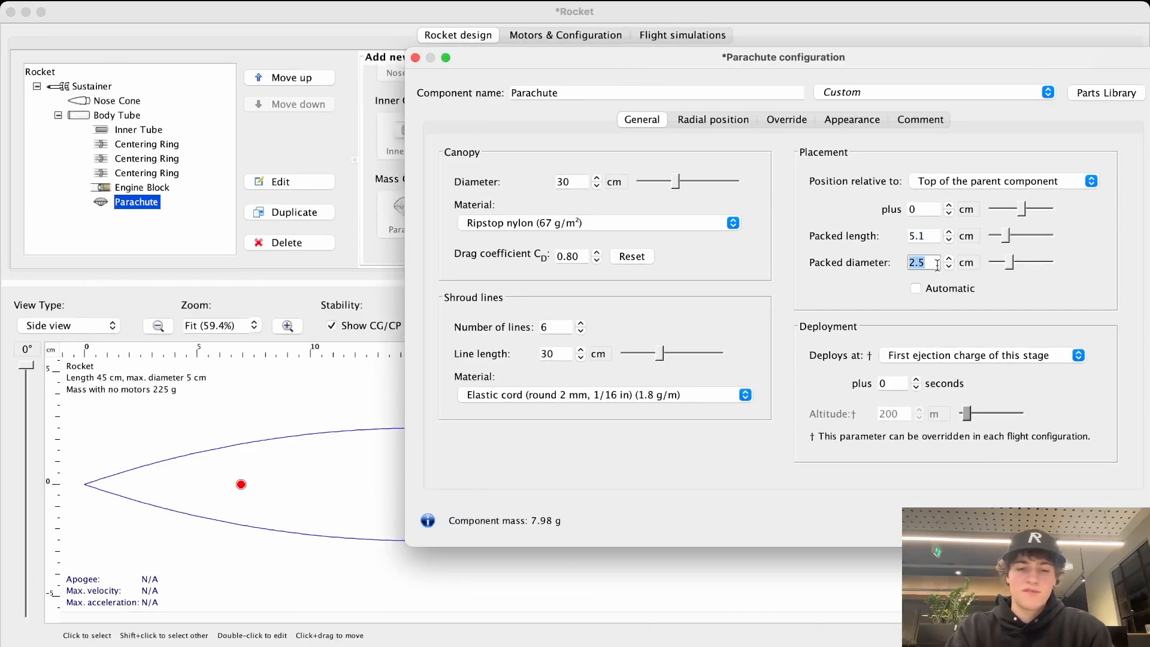
type("3")
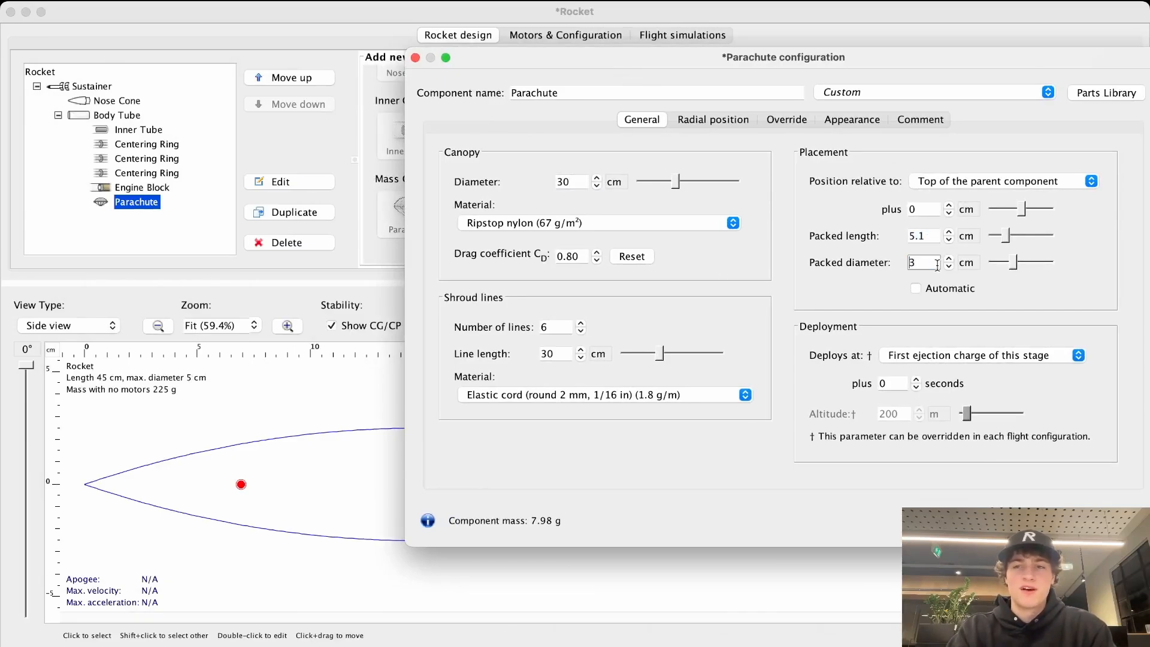
left_click(930, 237)
type("5")
mouse_move(822, 58)
left_mouse_down()
mouse_move(557, 347)
mouse_move(1083, 12)
mouse_move(828, 55)
left_mouse_up()
left_click(933, 262)
Step: Set the parachute's packed length to 7 cm while comparing its size with the rocket side view
left_click_drag(661, 55, 923, 68)
left_click_drag(994, 62, 867, 65)
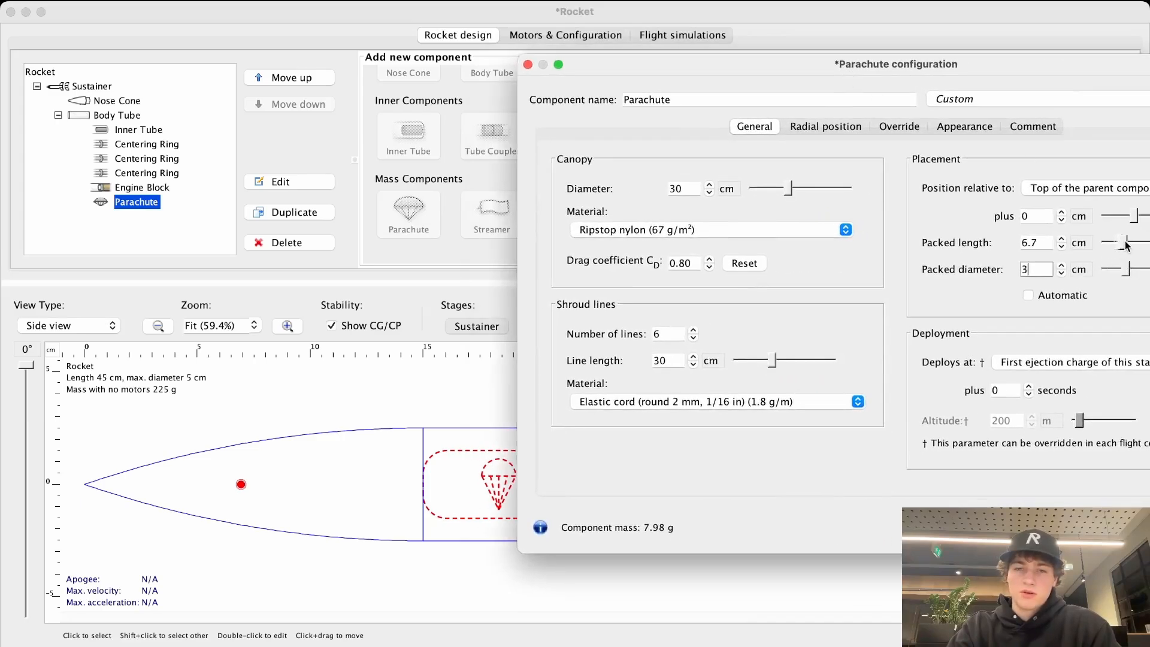
left_click_drag(1127, 245, 1129, 246)
double_click(1043, 242)
type("7")
Step: Review the parachute's deployment delay and open its radial position settings
left_click_drag(868, 60, 519, 42)
left_click(651, 367)
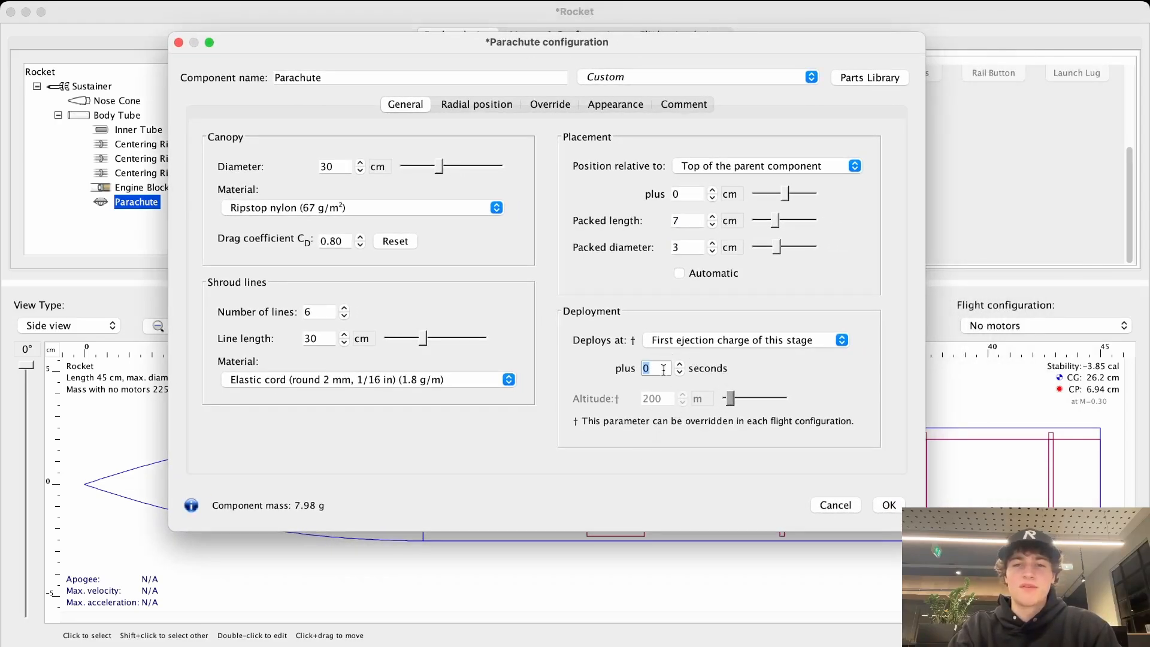
left_click_drag(631, 52, 805, 64)
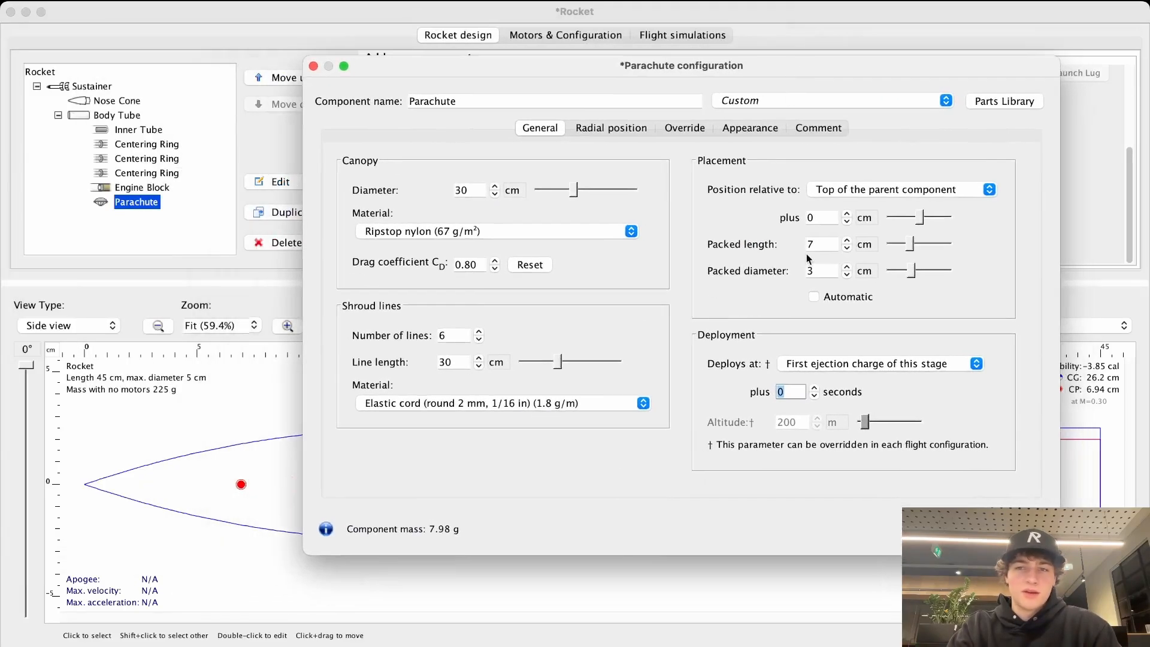
left_click(609, 128)
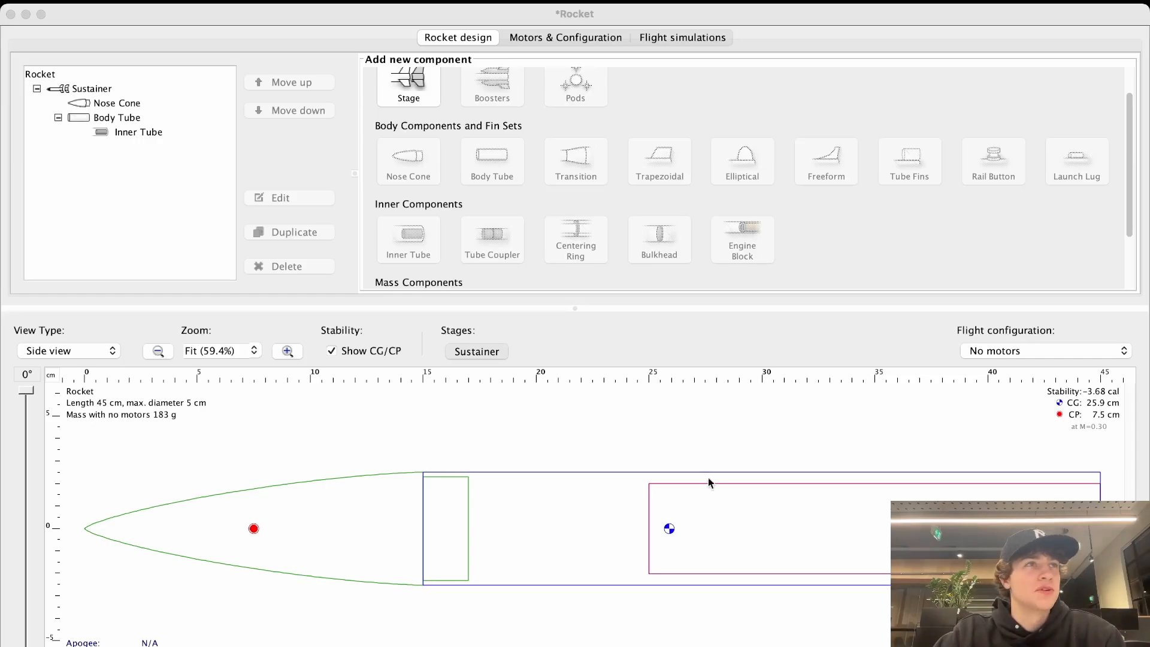
Step: Add an engine block inside the body tube without a preset and shift it forward to just ahead of the inner tube
scroll(724, 224, "down", 3)
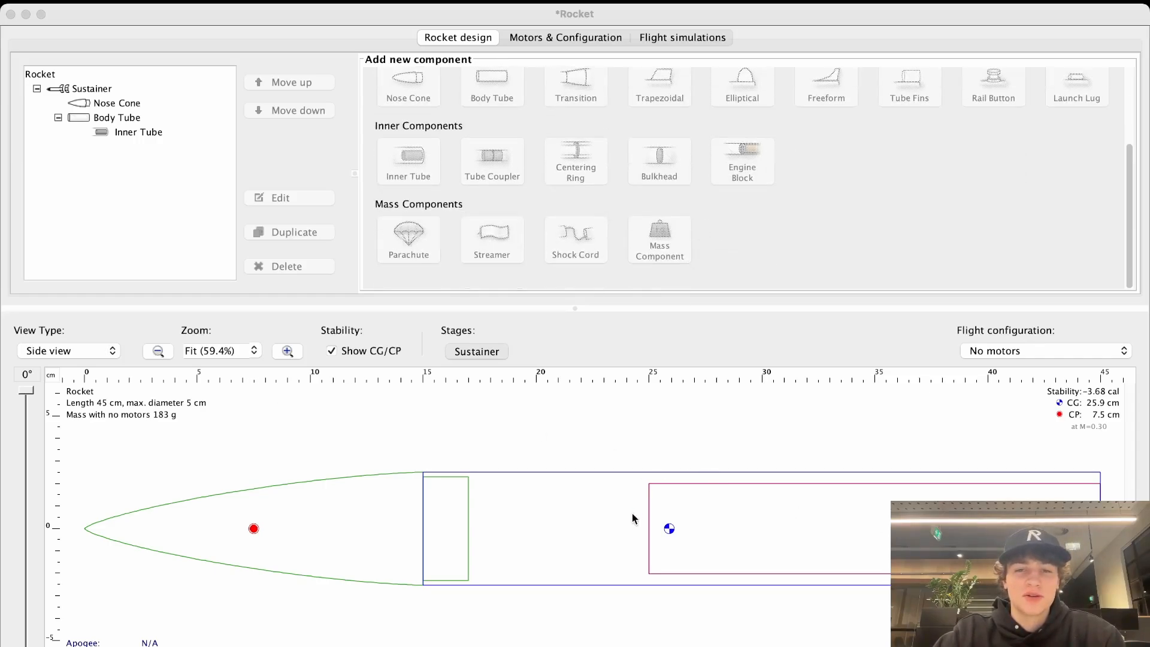
left_click(615, 516)
left_click(741, 174)
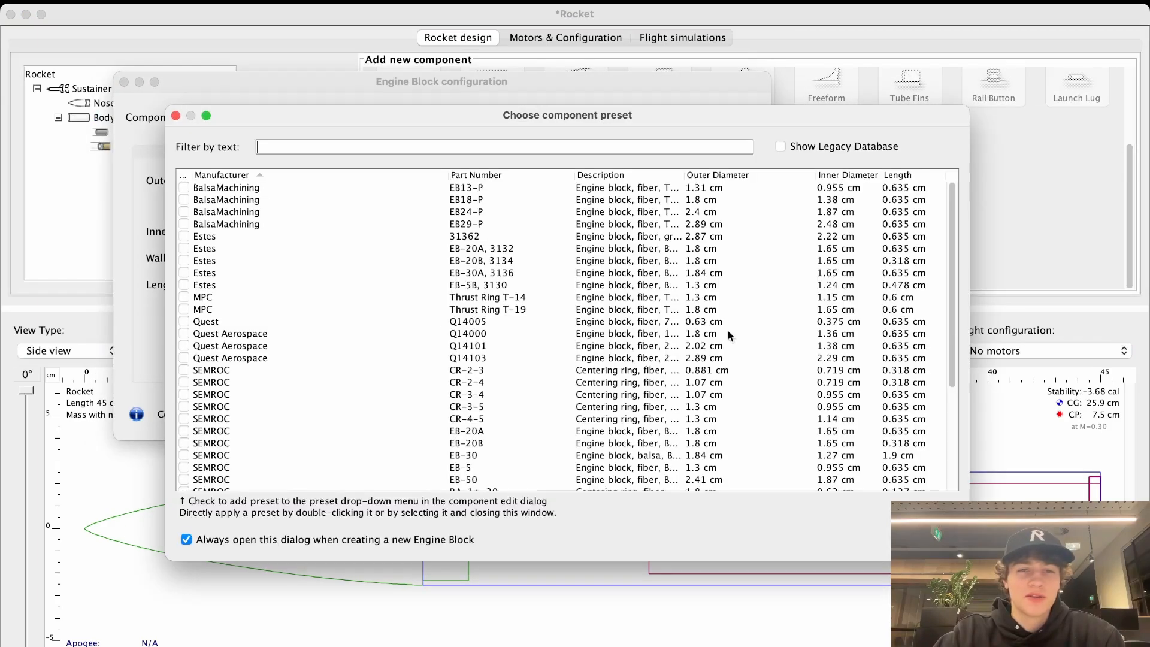
left_click(936, 540)
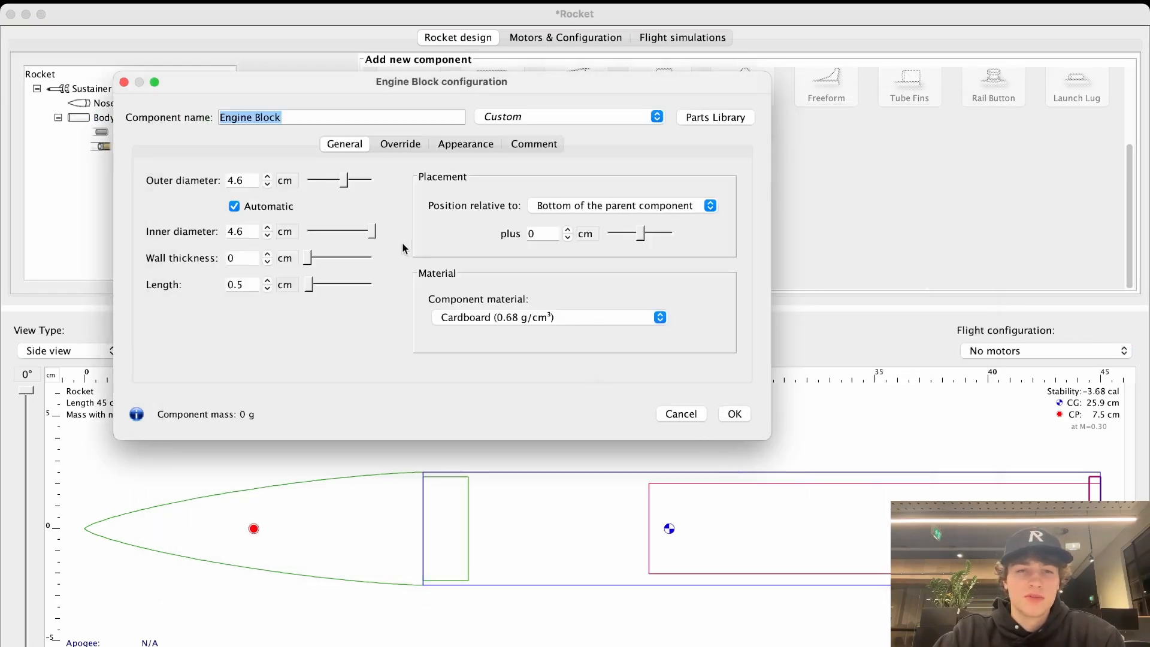
left_click_drag(642, 233, 616, 238)
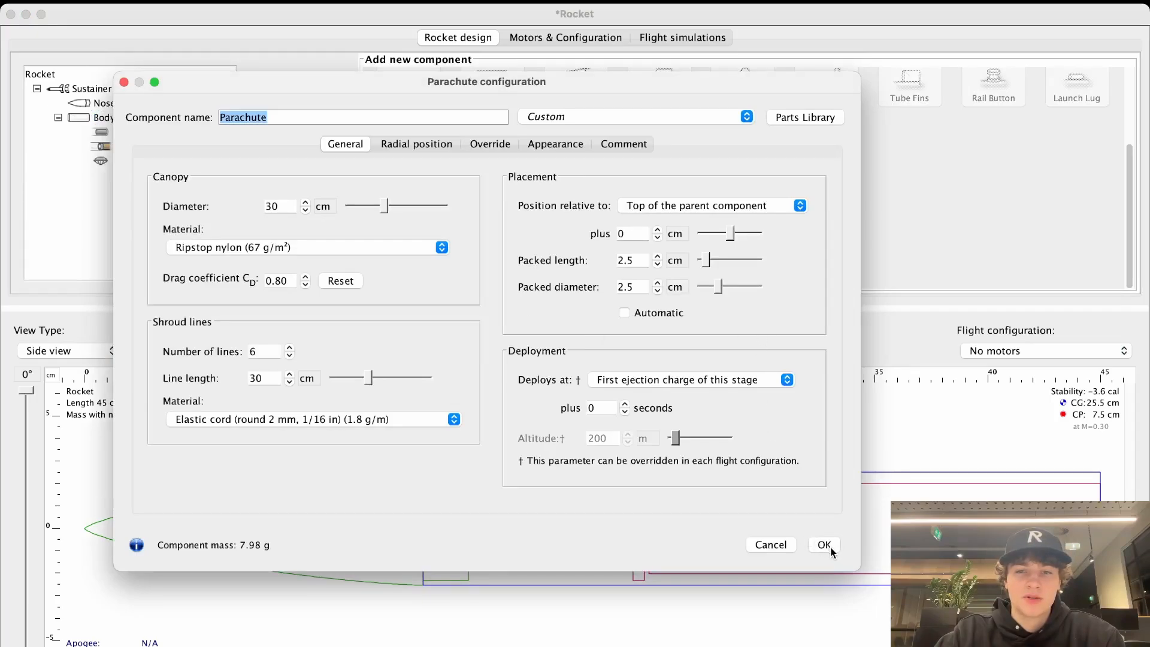
Step: Accept the new parachute with its default settings, then reopen its configuration and close it without changes
left_click(832, 547)
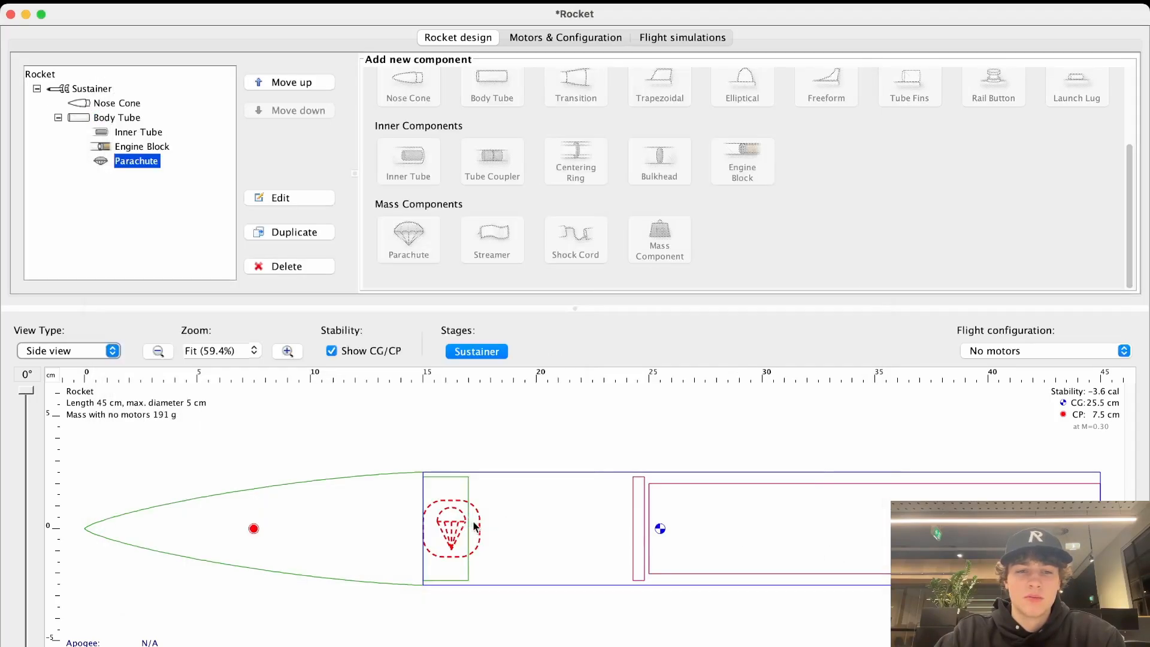
double_click(467, 526)
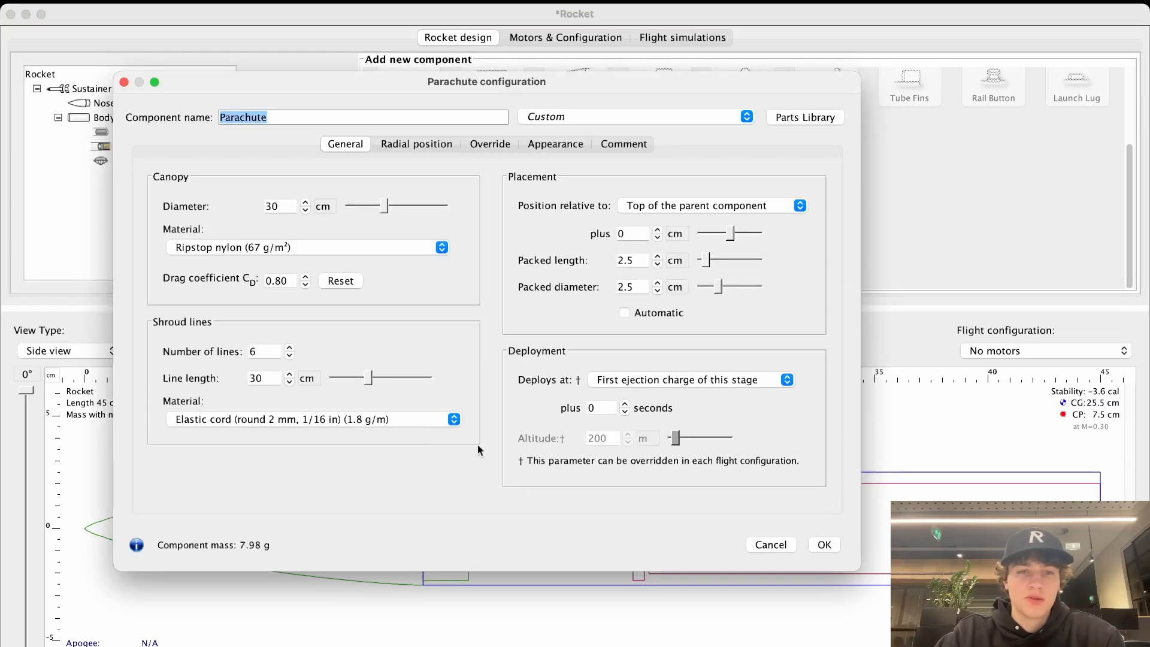
key("Escape")
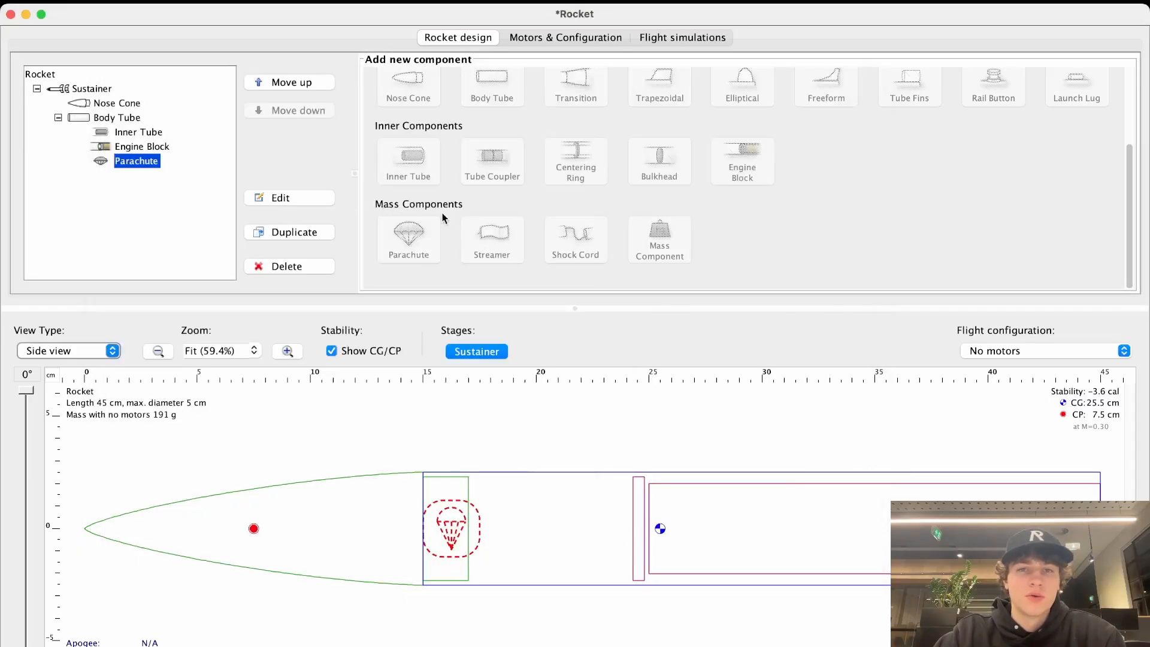
double_click(458, 535)
key("Escape")
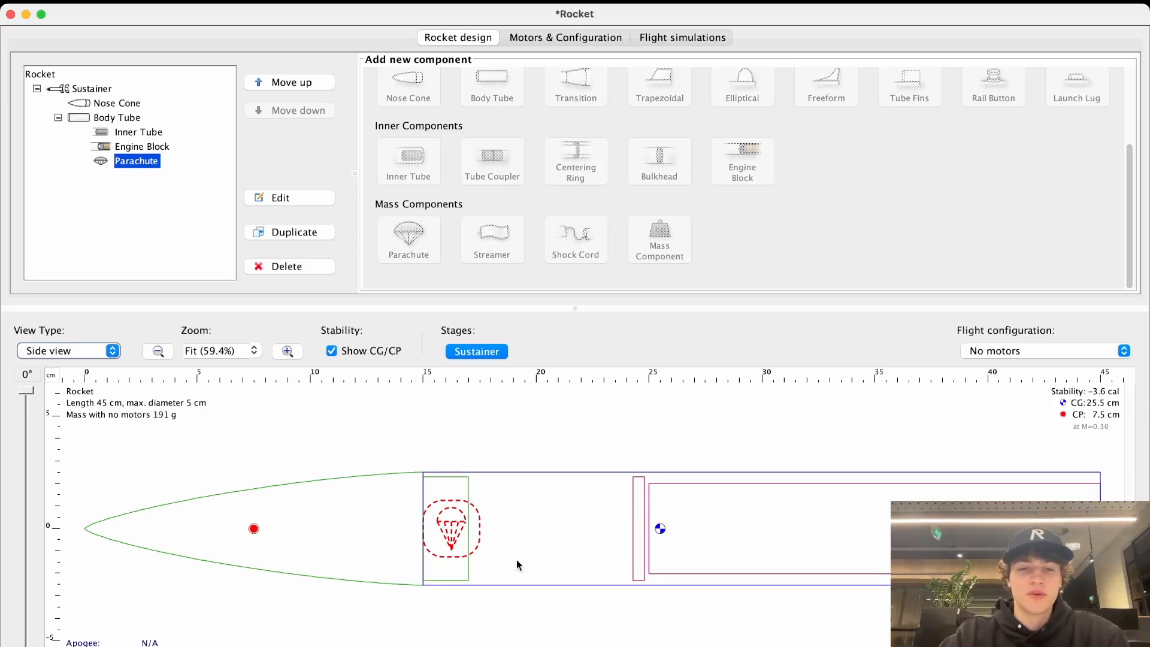
double_click(548, 506)
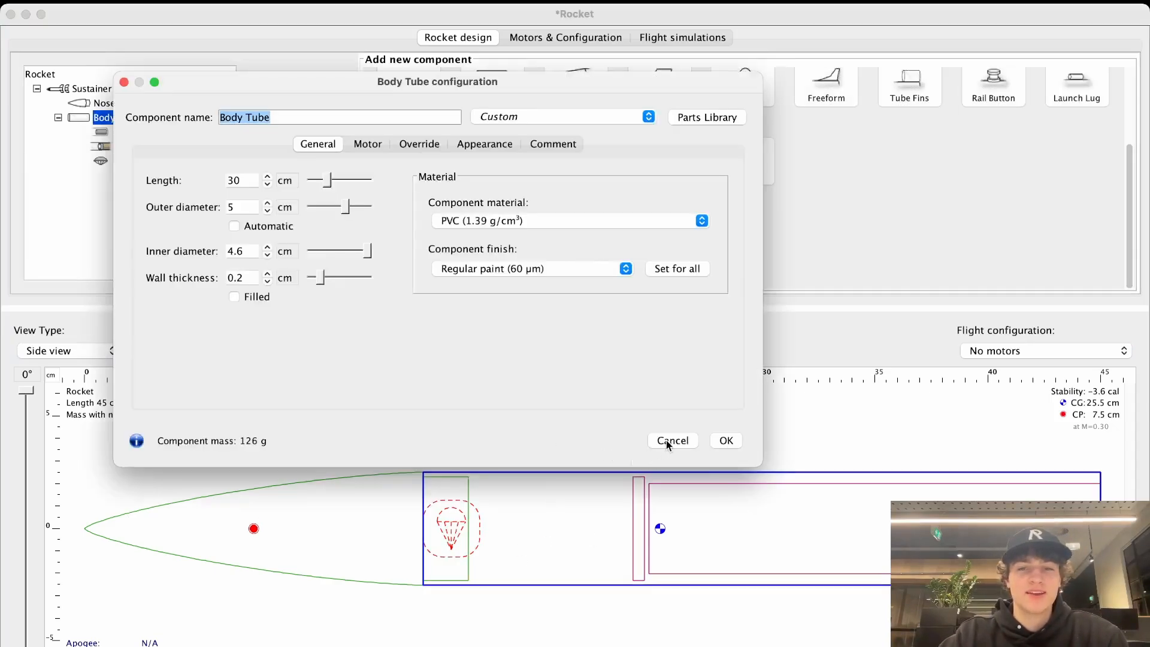
left_click(671, 440)
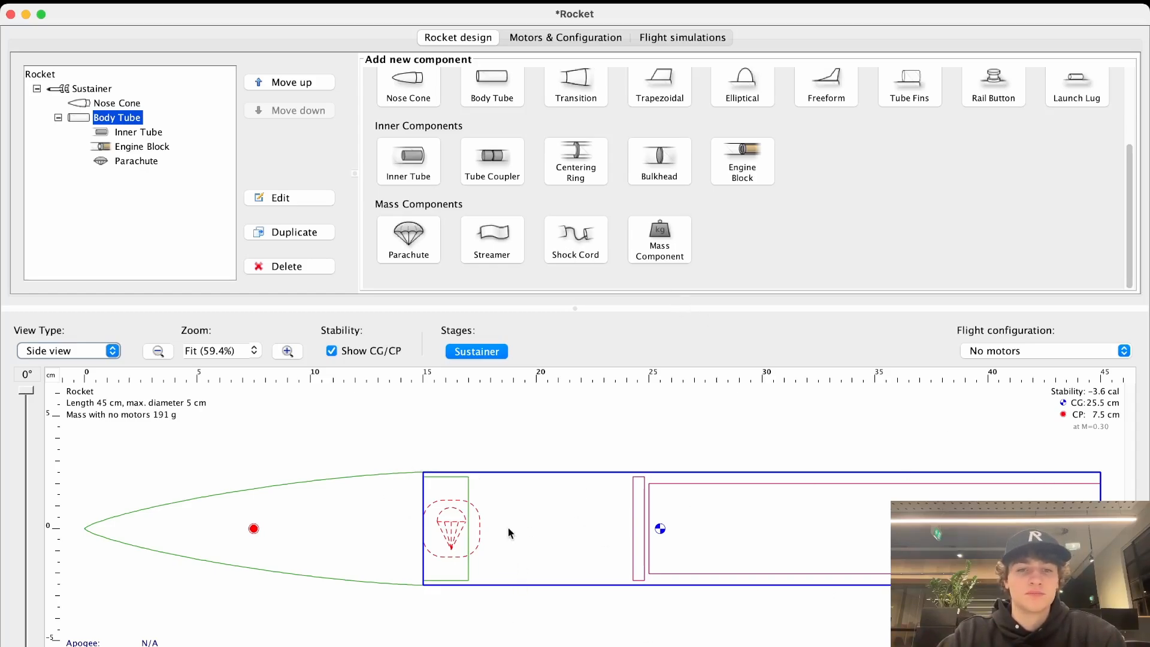
left_click(462, 531)
left_click(547, 532)
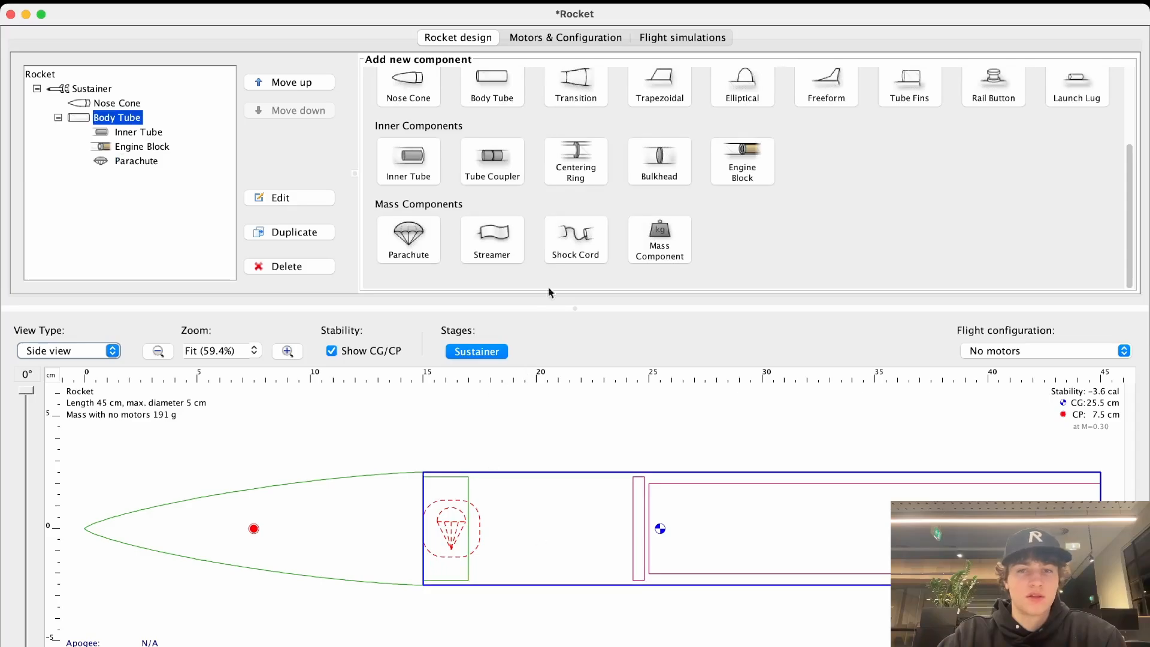
left_click(368, 534)
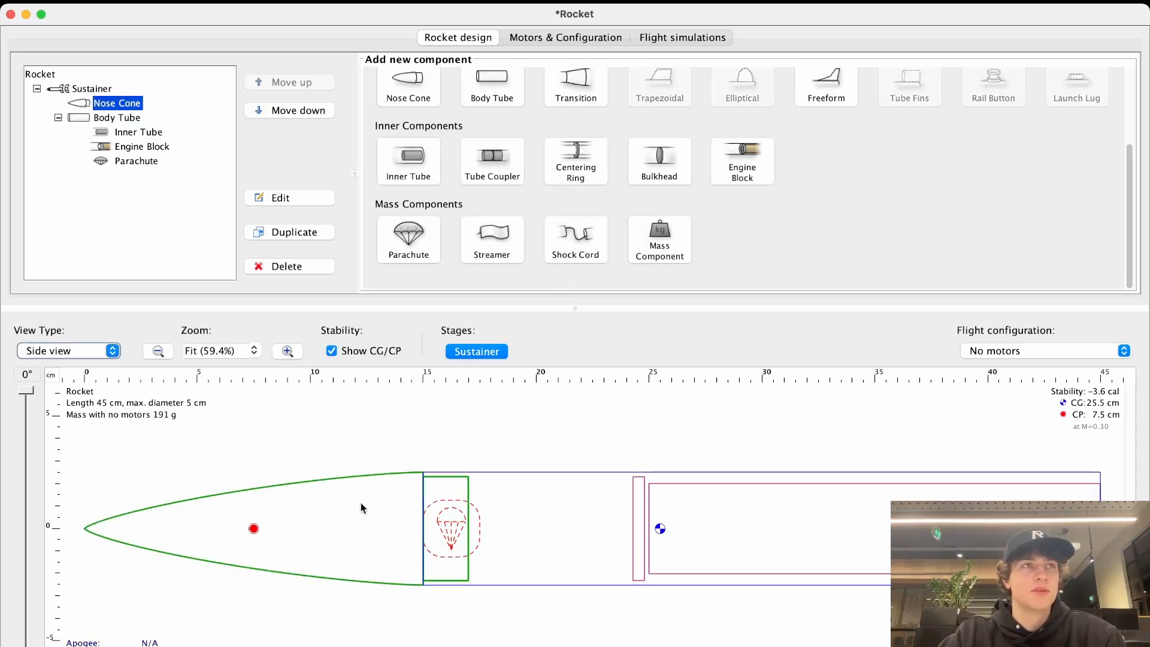
Step: Add a shock cord inside the body tube with a packed length of 7.2 cm, offset 2.1 cm from the tube's top
left_click(582, 518)
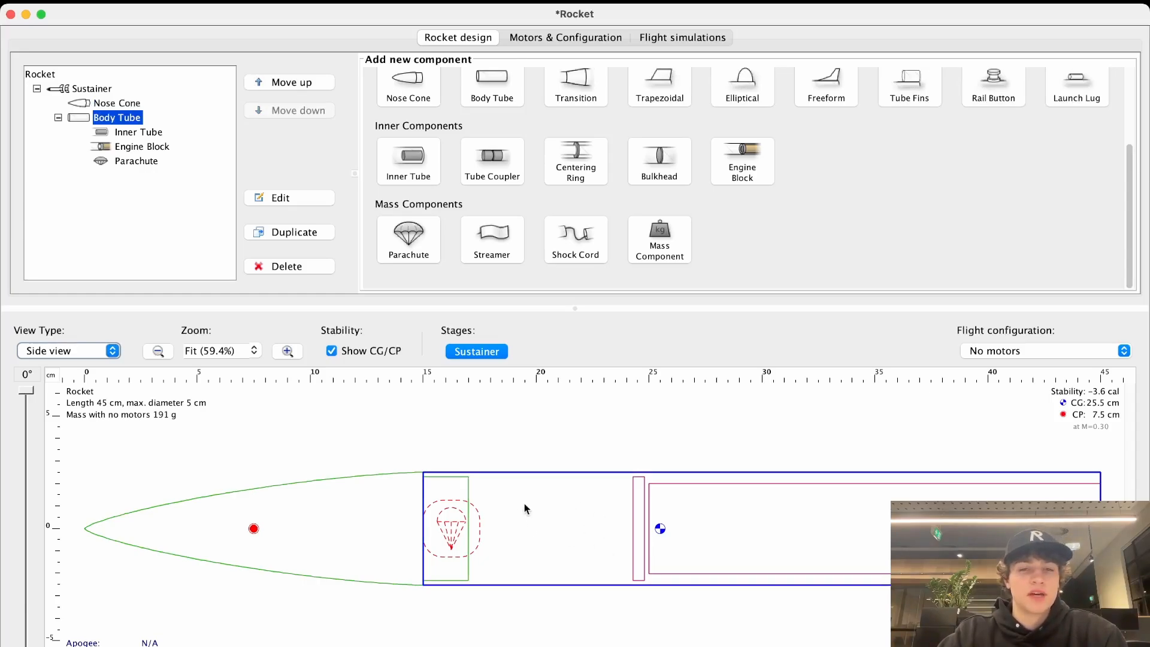
left_click(549, 437)
double_click(540, 518)
left_click(685, 430)
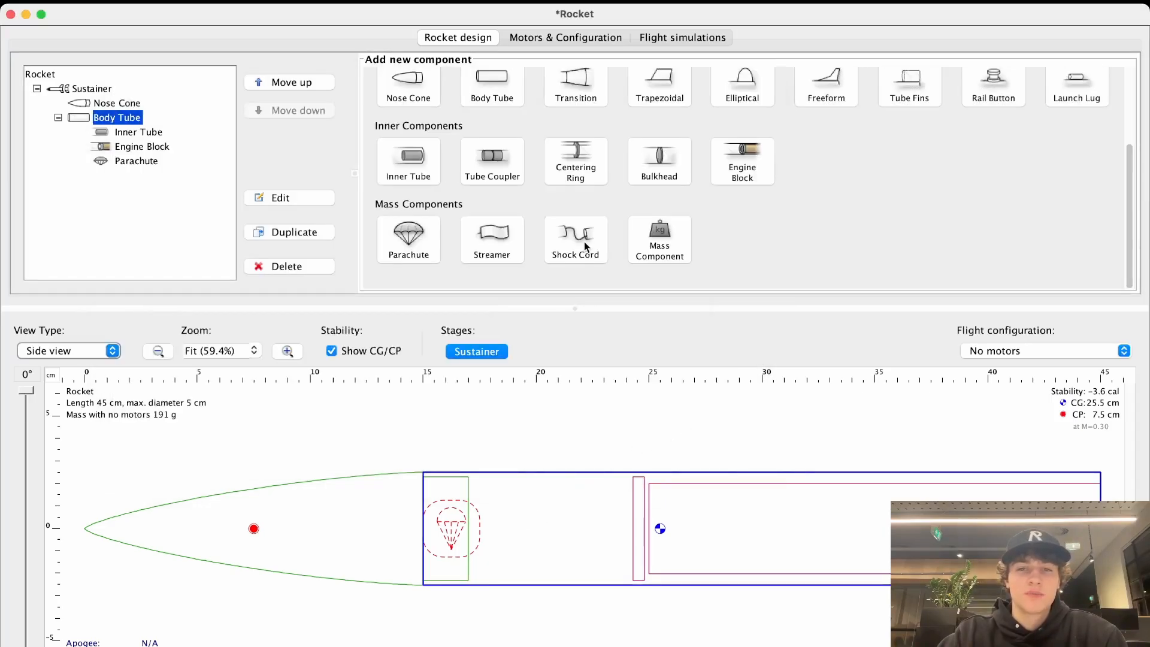
left_click(585, 242)
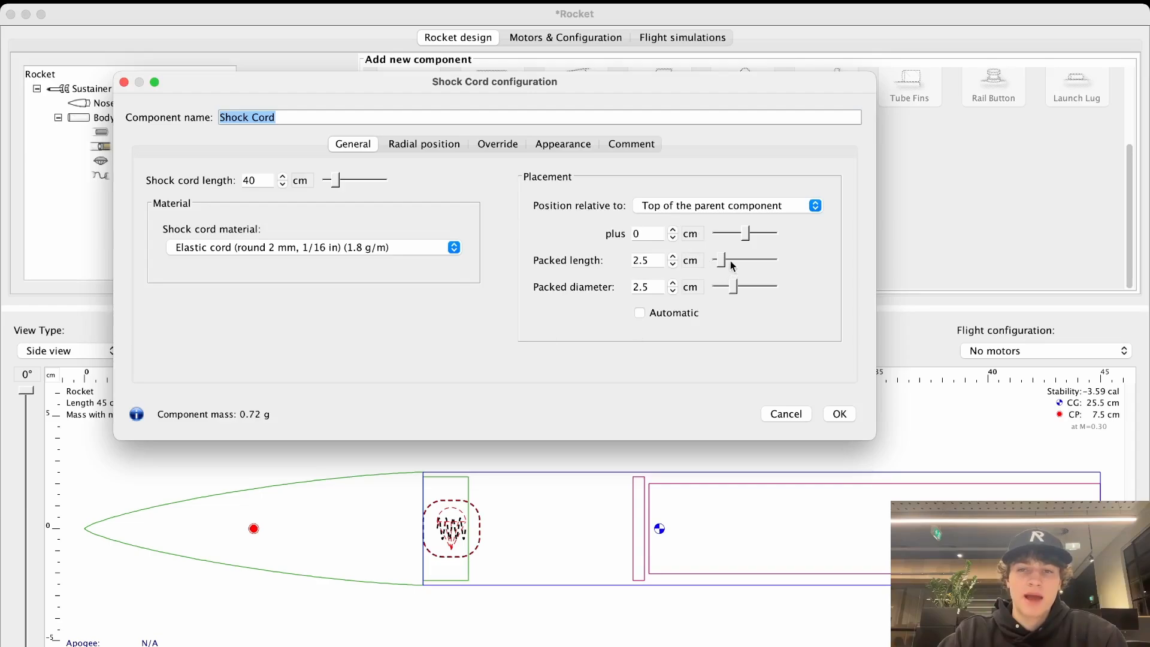
mouse_move(722, 261)
left_mouse_down()
mouse_move(748, 264)
mouse_move(738, 265)
mouse_move(748, 238)
left_mouse_up()
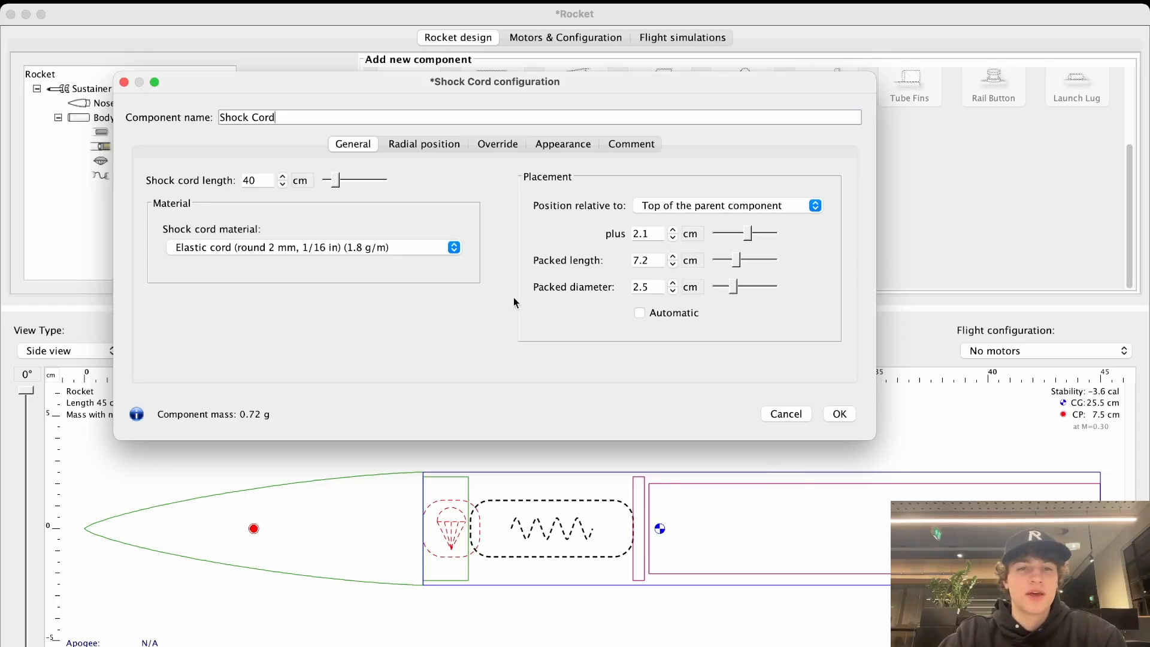
Step: Set the body tube shock cord's length to 135 cm and accept its configuration
left_click_drag(339, 184, 362, 185)
left_click(267, 182)
left_click(267, 184)
key("BackSpace")
type("5")
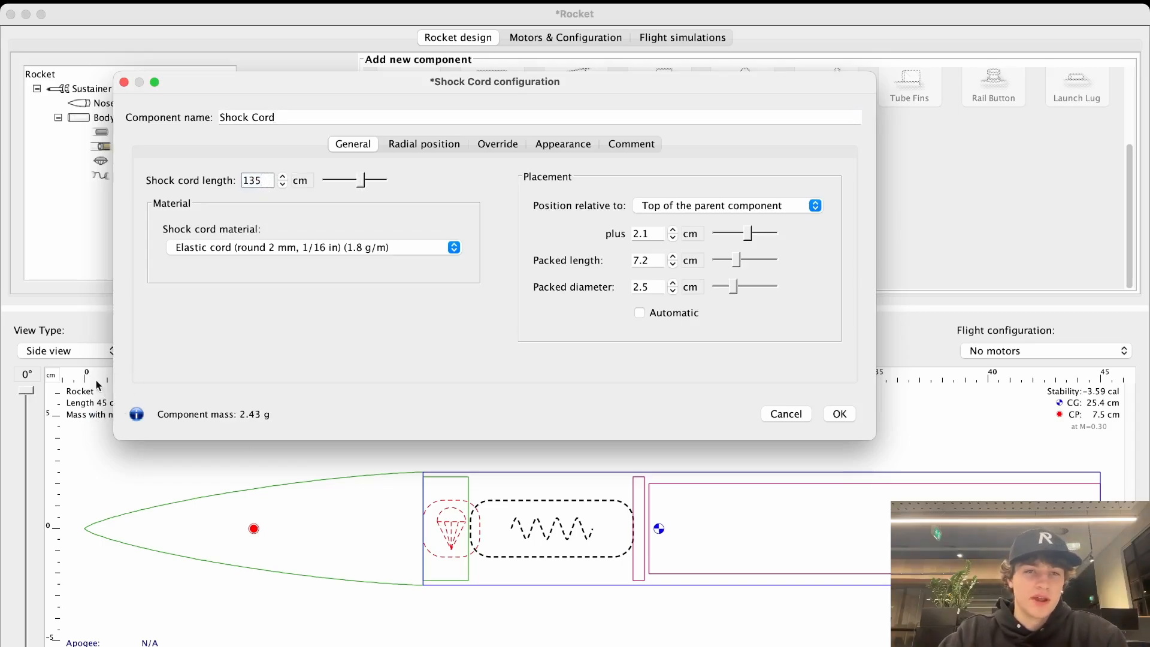
left_click(838, 414)
Step: Add a shock cord inside the nose cone, offset 12 cm from the cone's top, and open the nose cone's configuration
left_click(308, 516)
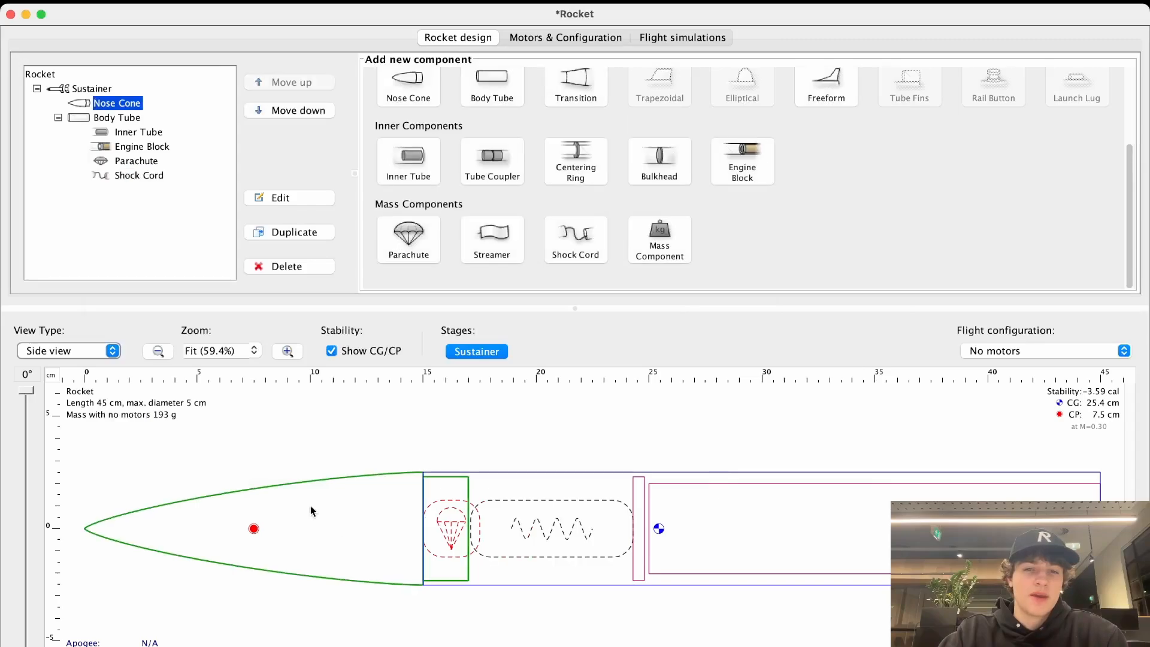
left_click(580, 249)
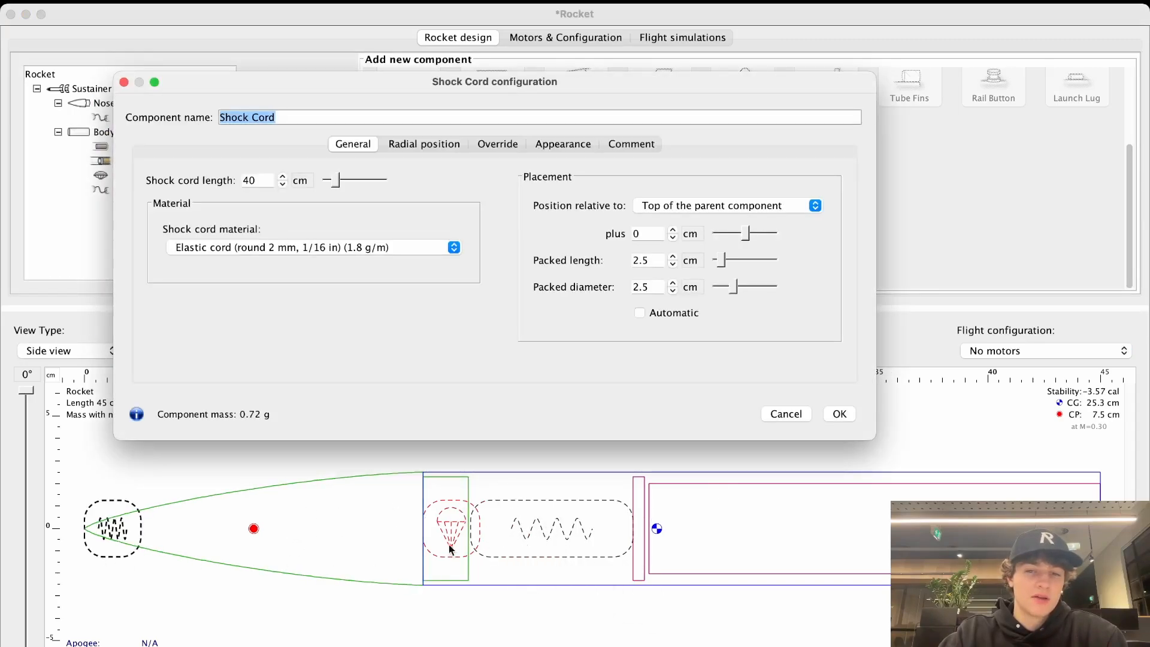
left_click_drag(745, 234, 774, 237)
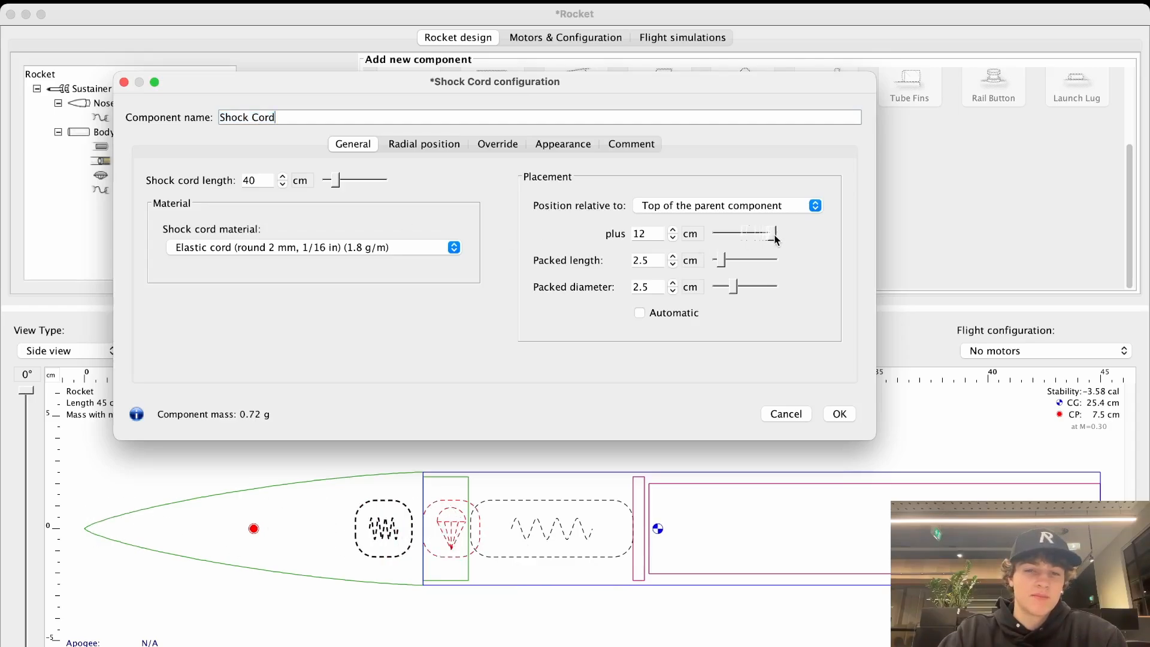
double_click(431, 486)
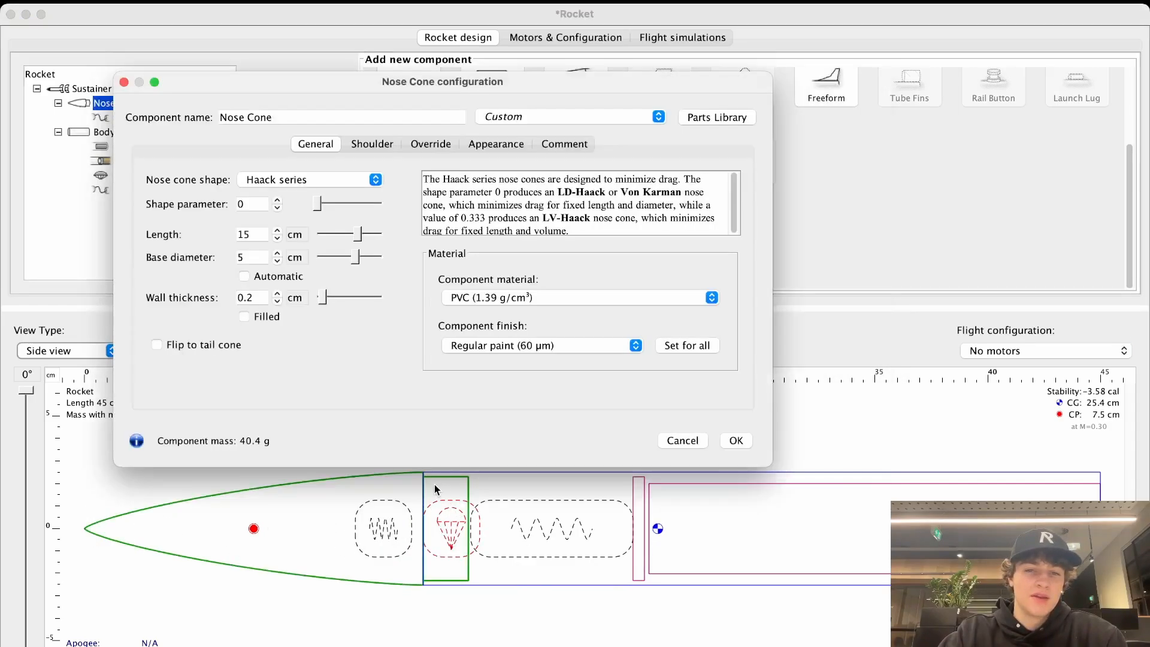
Step: Close the nose cone settings without changes and set the nose cone's shock cord length to 60 cm
left_click(691, 441)
double_click(439, 494)
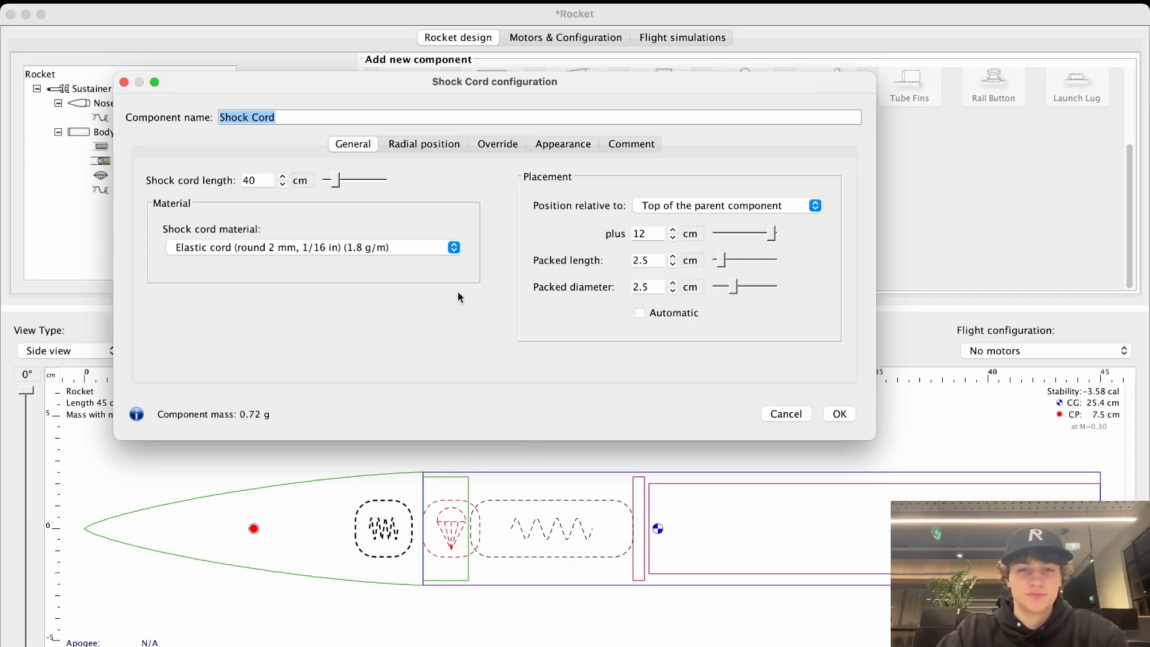
left_click(259, 180)
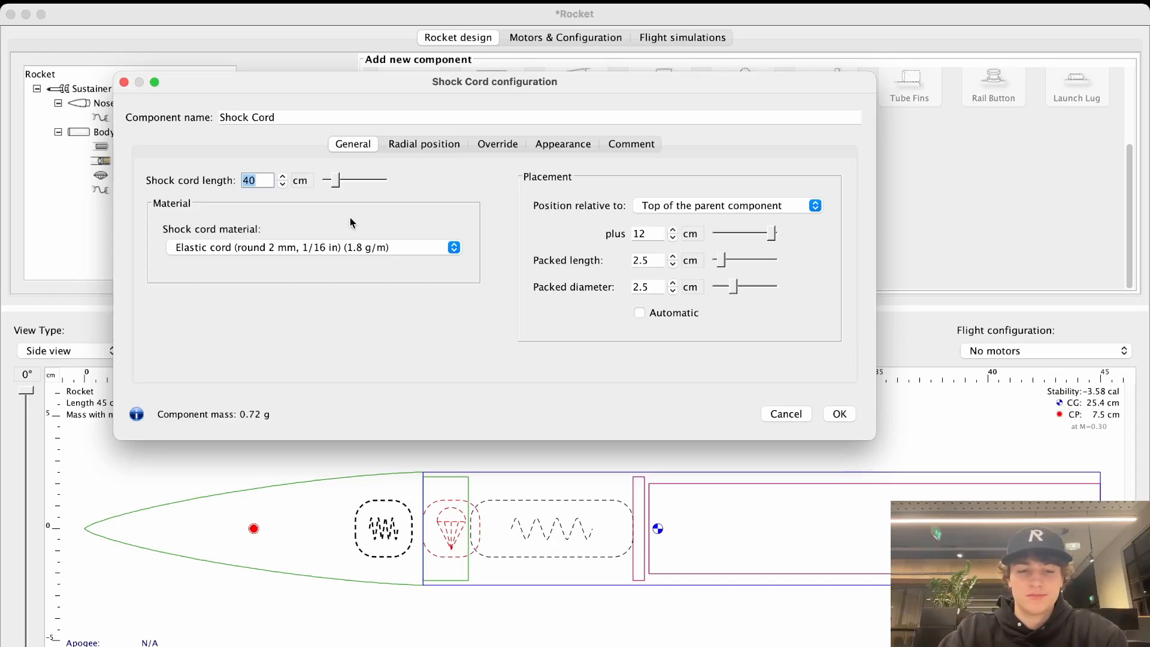
type("60")
key("Return")
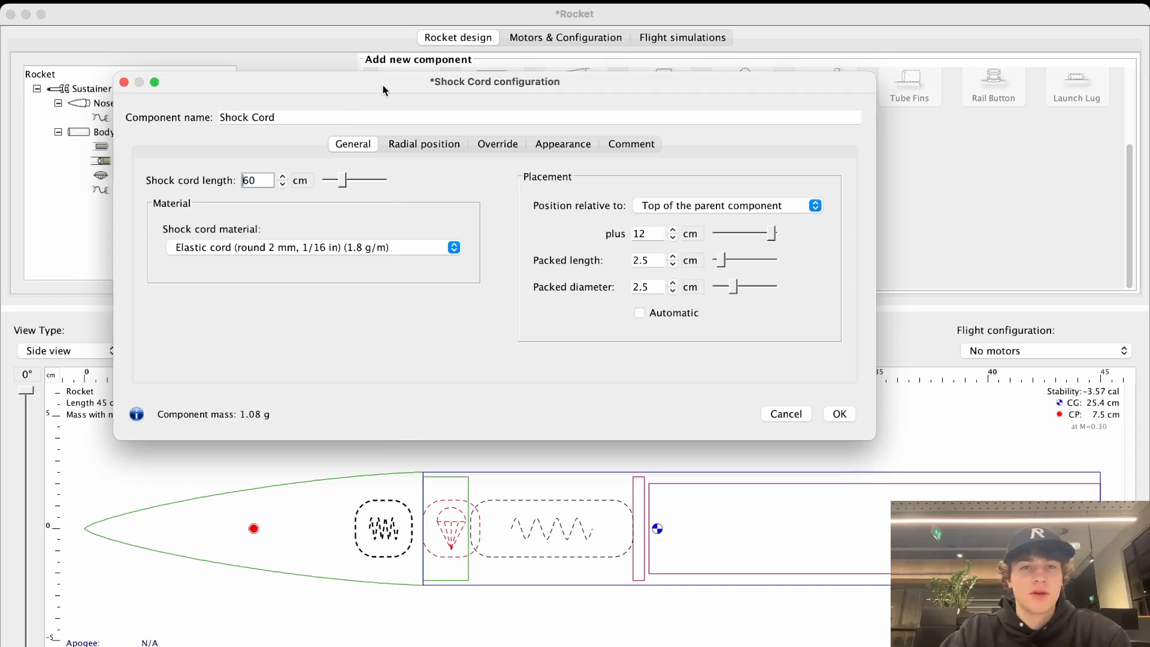
Step: Enlarge the nose cone shock cord's packed length and set its packed diameter to 3.7 cm, and increase the body tube shock cord's packed diameter
left_click_drag(726, 259, 743, 290)
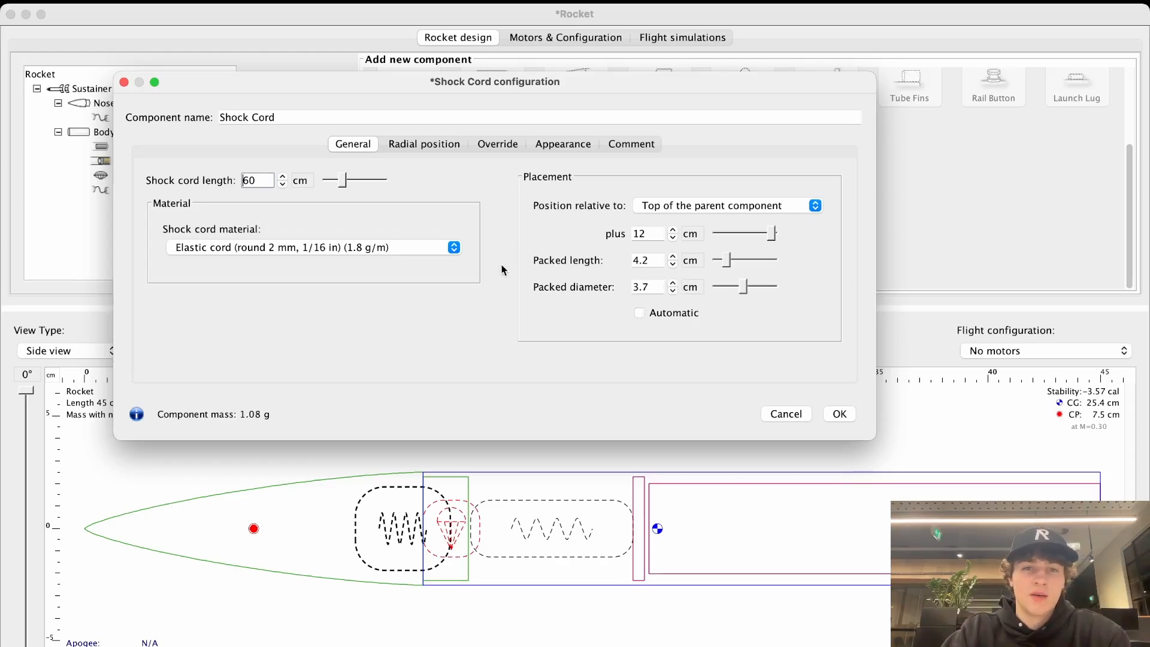
left_click_drag(726, 263, 735, 262)
left_click(598, 508)
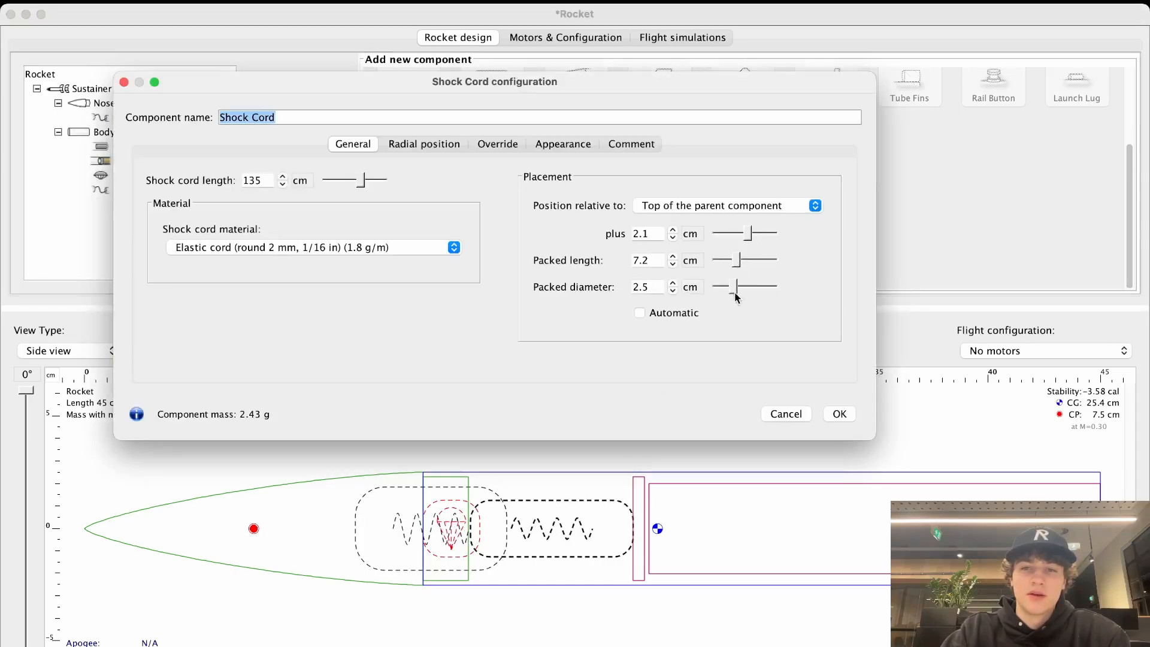
left_click_drag(735, 294, 744, 292)
left_click(411, 521)
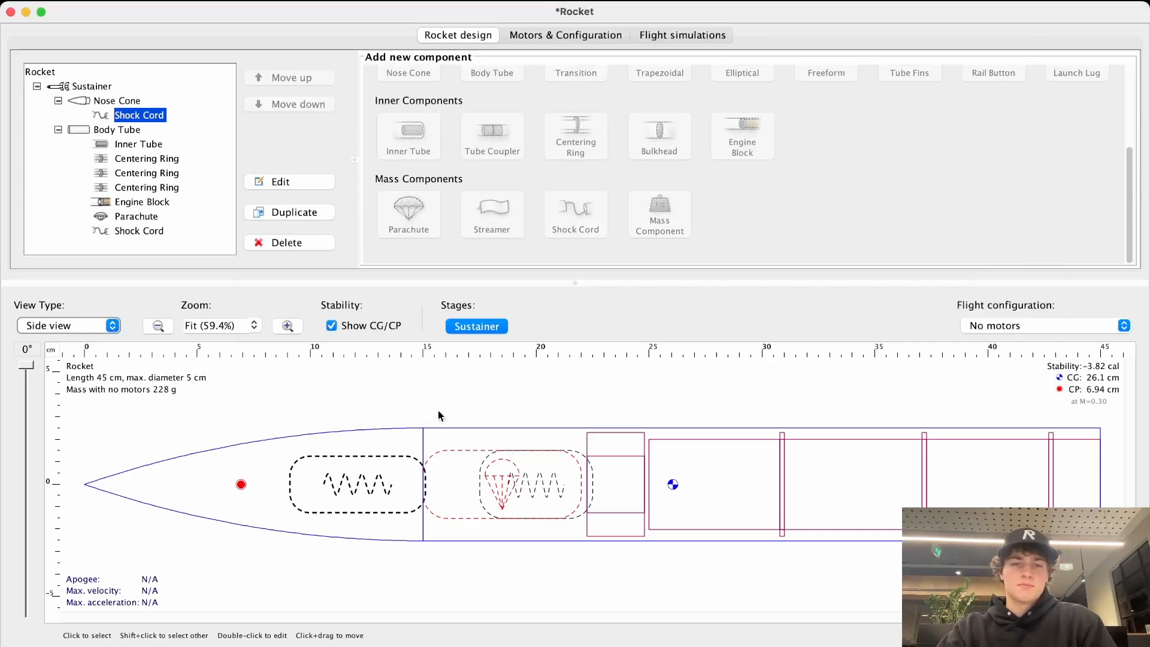
left_click(468, 392)
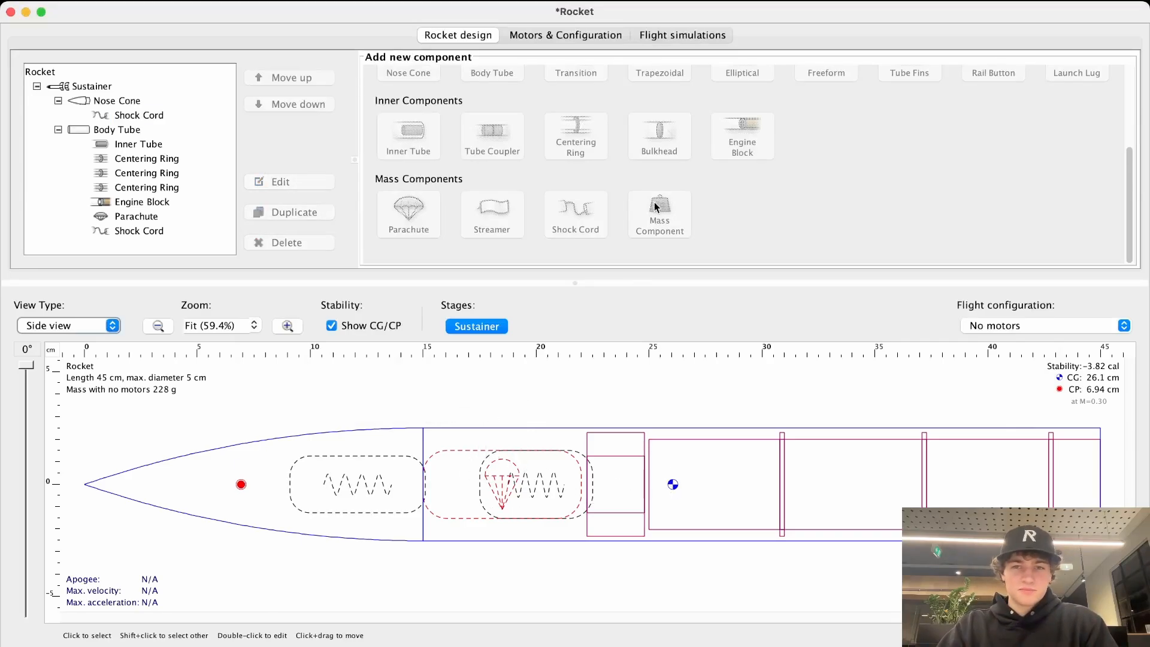
scroll(675, 220, "up", 5)
scroll(675, 225, "up", 1)
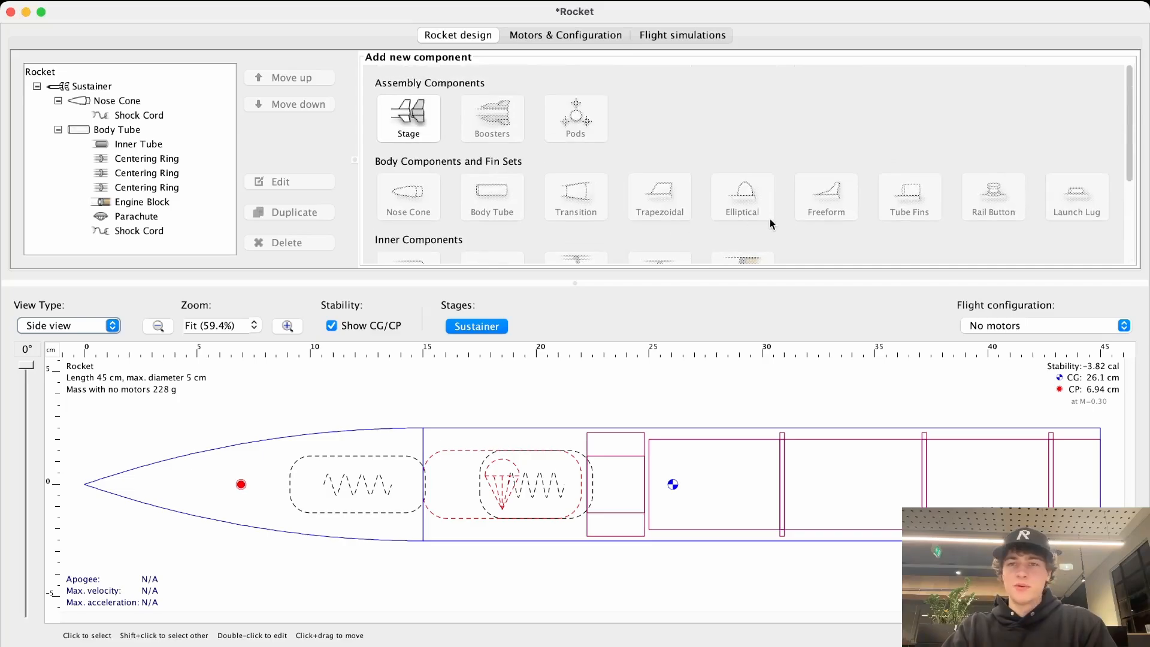
left_click(107, 130)
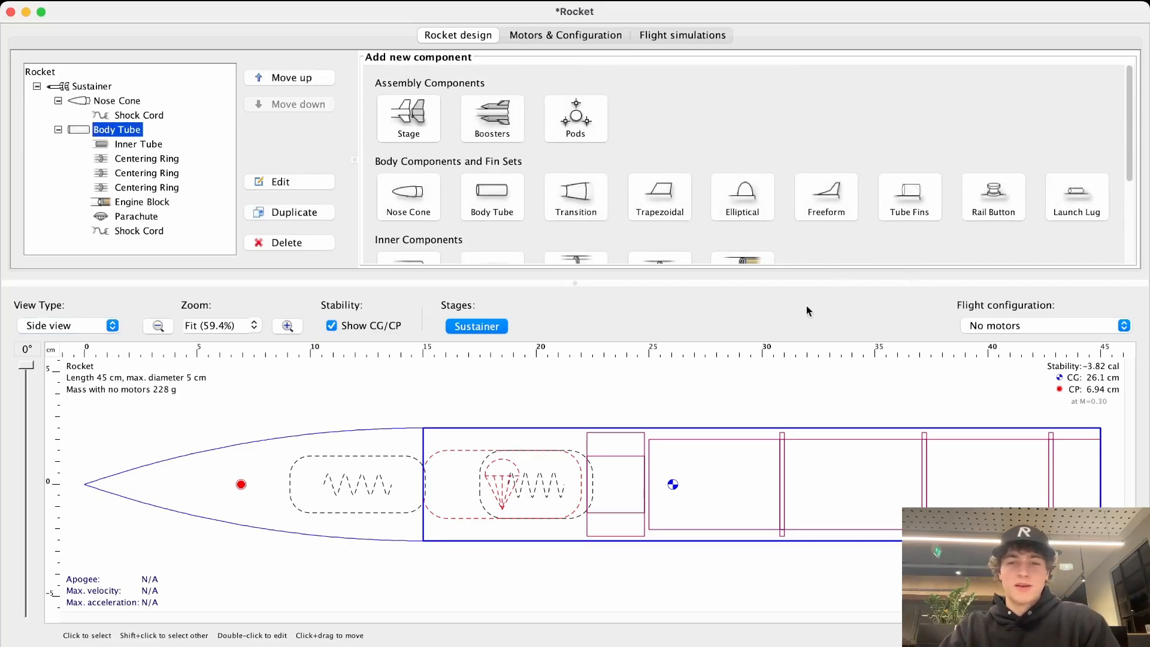
scroll(810, 212, "down", 1)
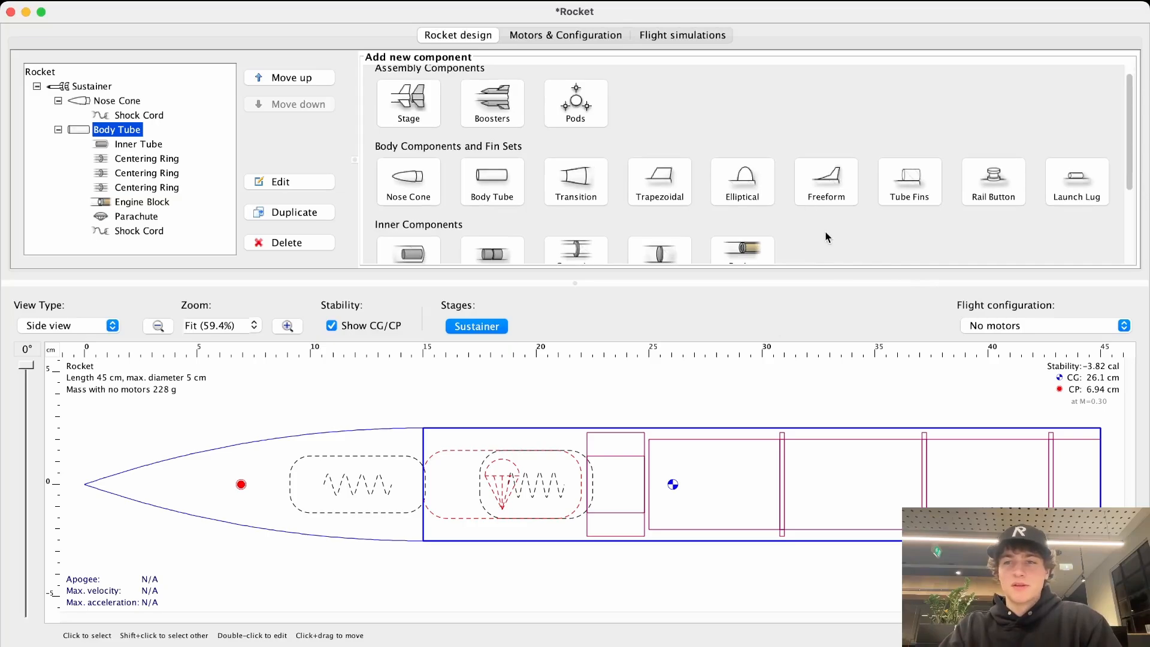
scroll(862, 212, "down", 2)
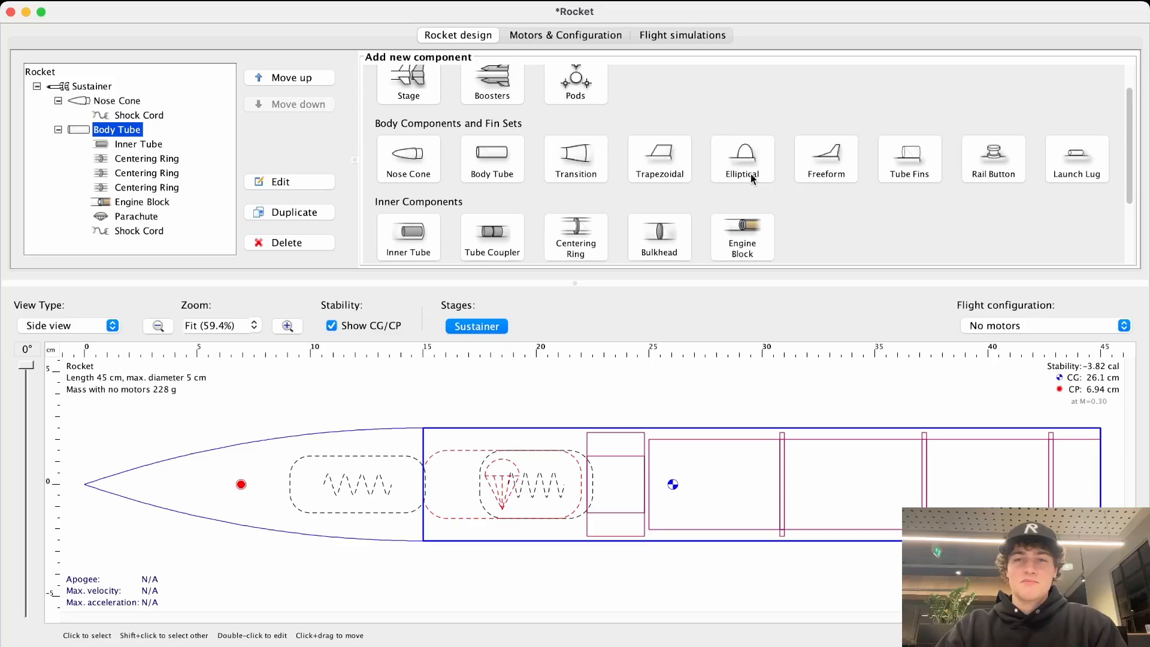
left_click(670, 170)
left_click_drag(491, 22, 512, 216)
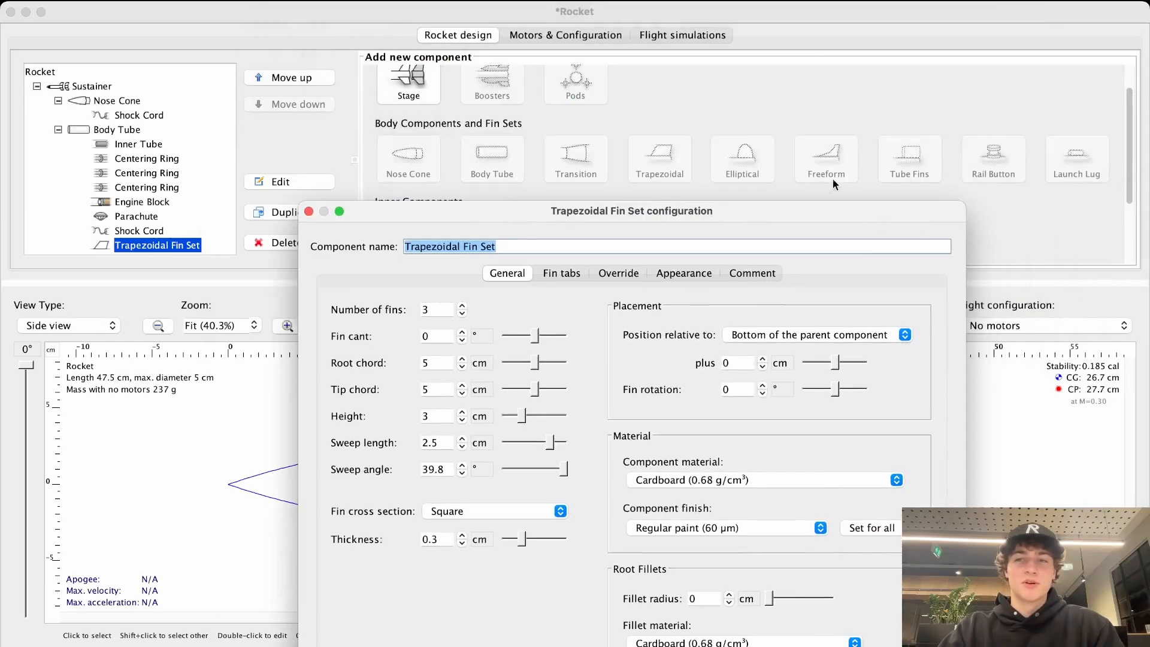
left_click_drag(669, 214, 606, 95)
left_click(811, 603)
left_click(725, 415)
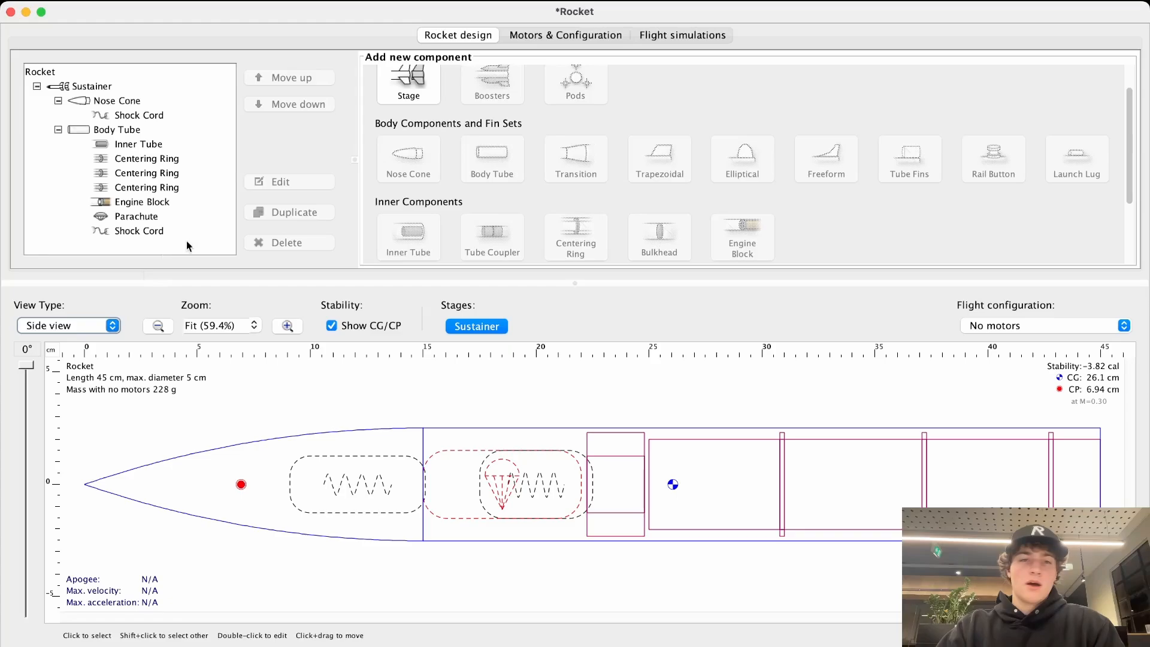
Step: Try a freeform fin set on the body tube with outline points at about (4.66, 1.48), (5.79, 5.23) and (10.2, 2.64) cm
left_click(112, 130)
left_click(827, 164)
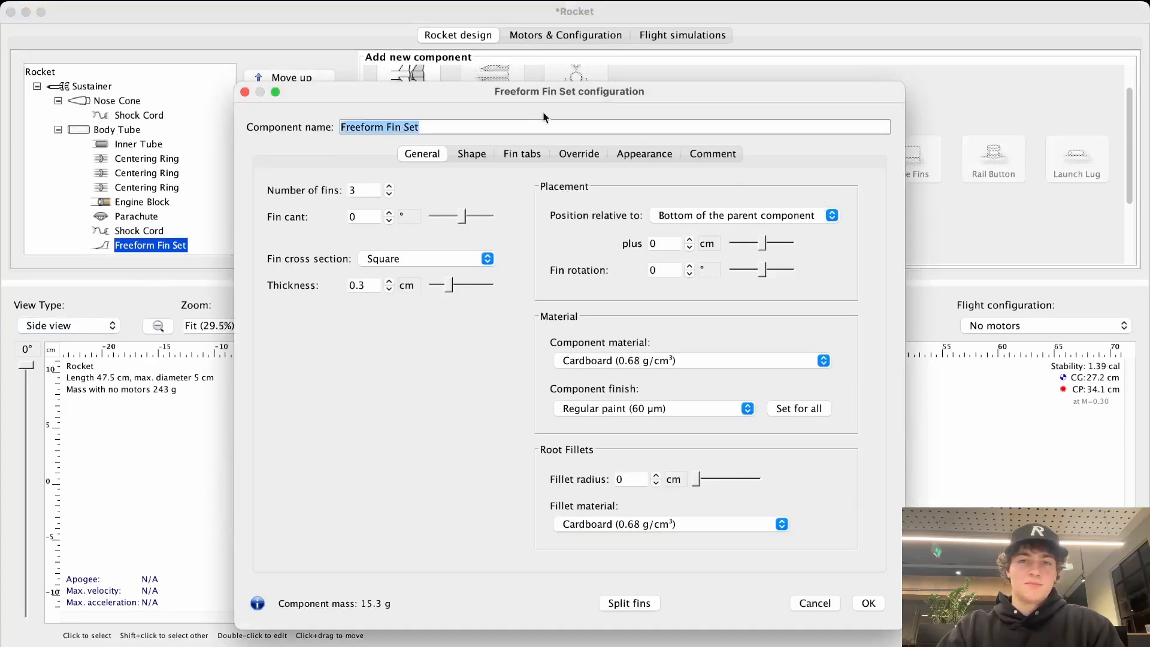
left_click(473, 155)
left_click_drag(559, 212, 680, 407)
left_click_drag(838, 212, 743, 198)
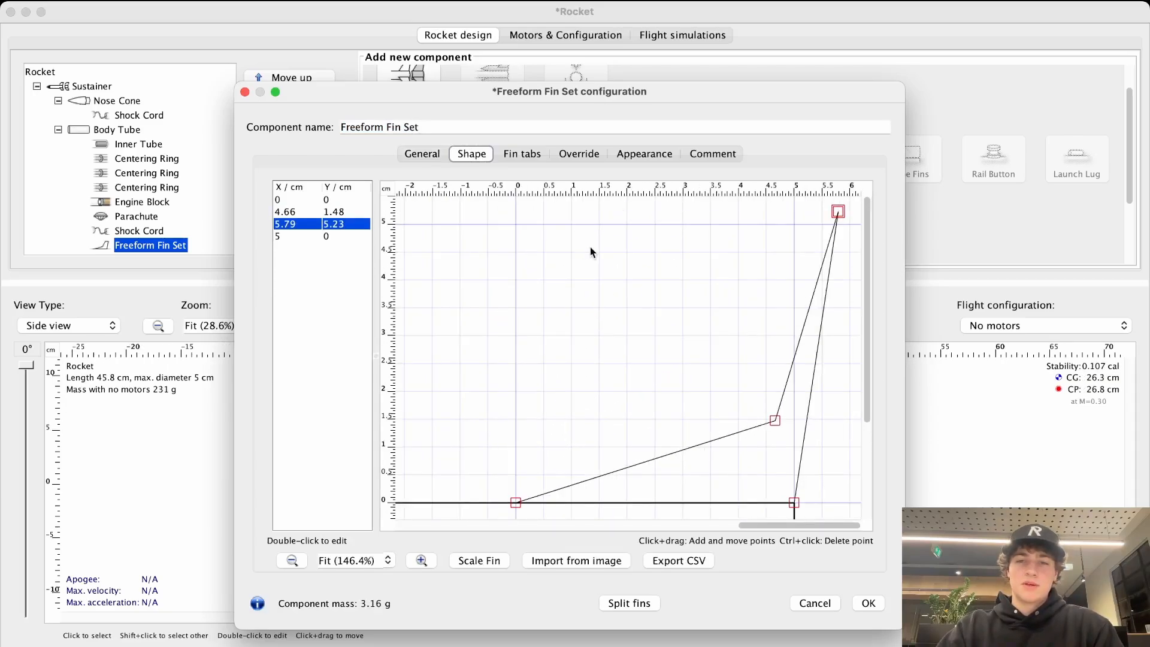
left_click_drag(814, 491, 841, 336)
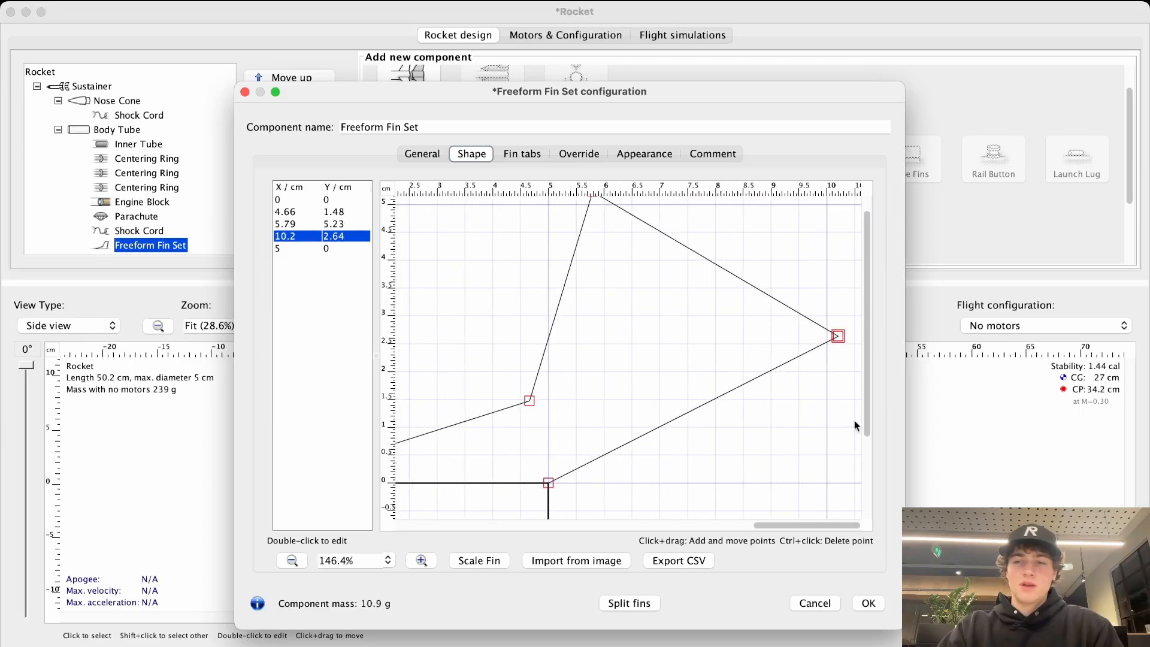
Step: Close the freeform fin configuration and delete the freeform fin set from the body tube
left_click(815, 603)
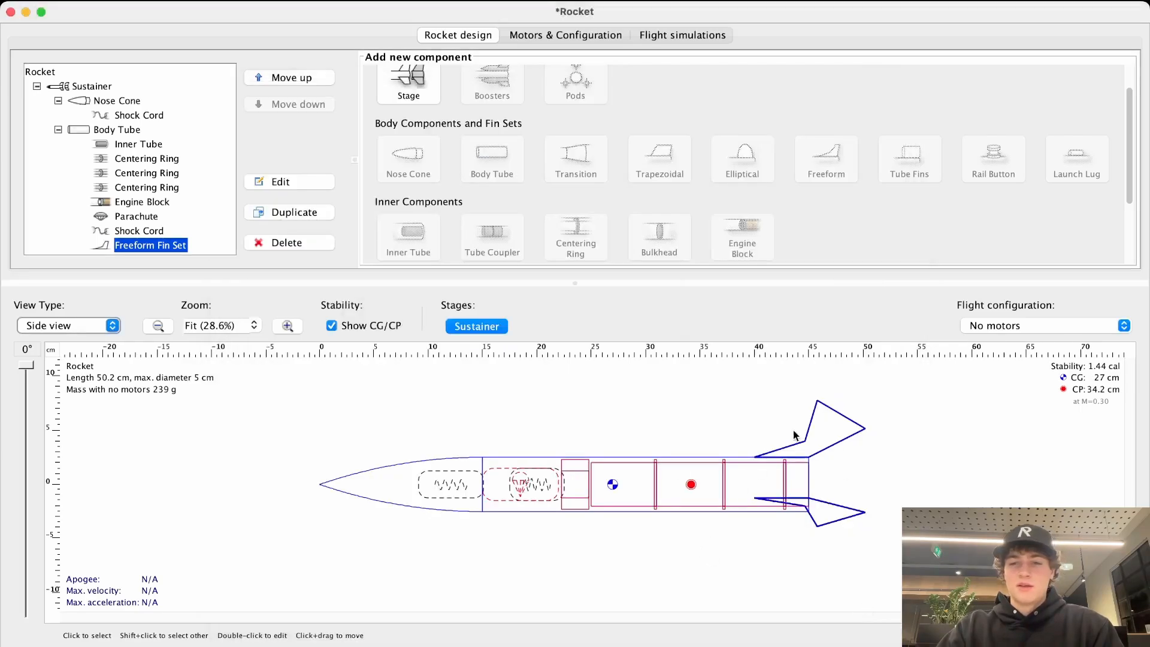
right_click(157, 247)
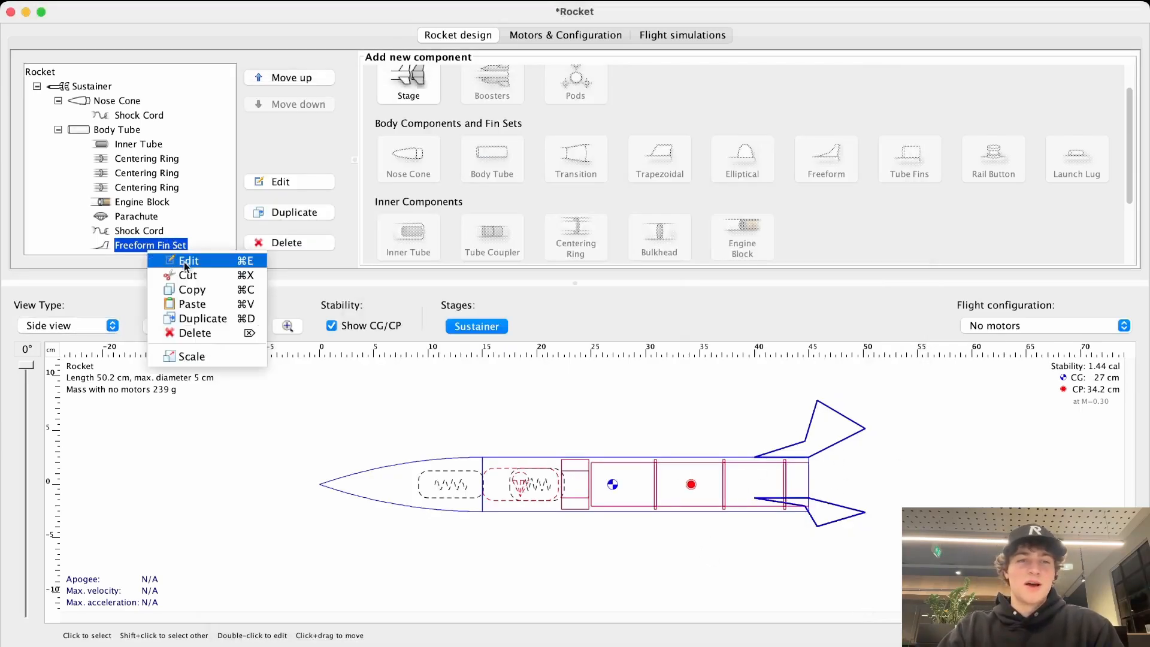
left_click(201, 330)
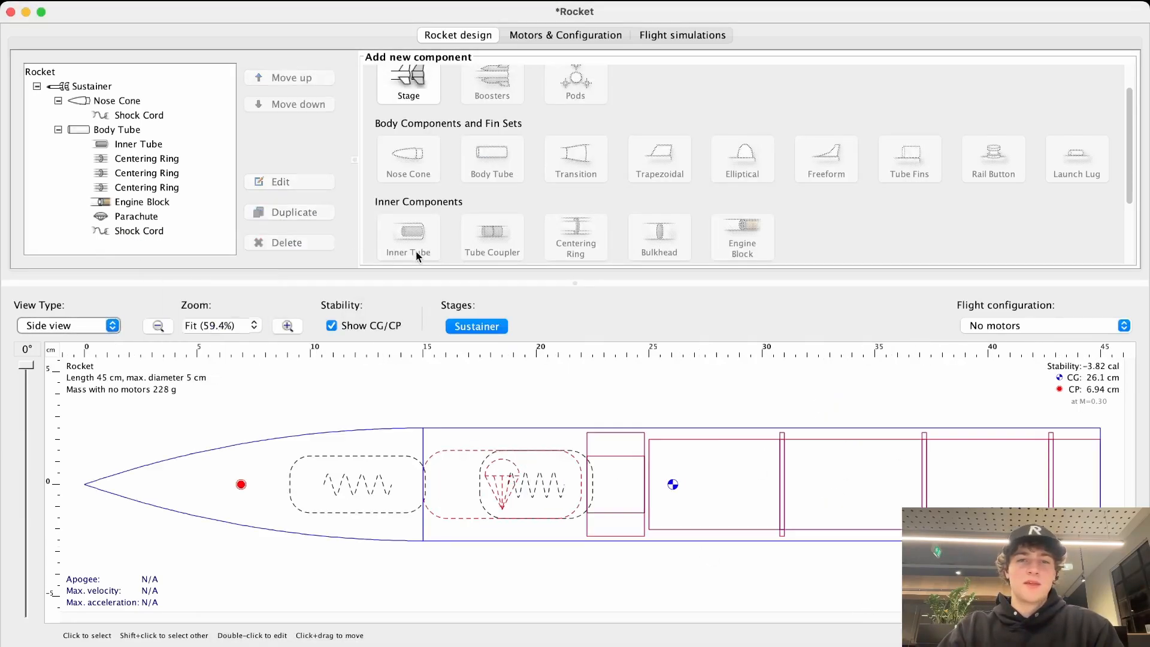
Step: Add a trapezoidal fin set to the body tube and set the number of fins to 4
left_click(121, 133)
left_click(683, 162)
left_click_drag(547, 89, 476, 49)
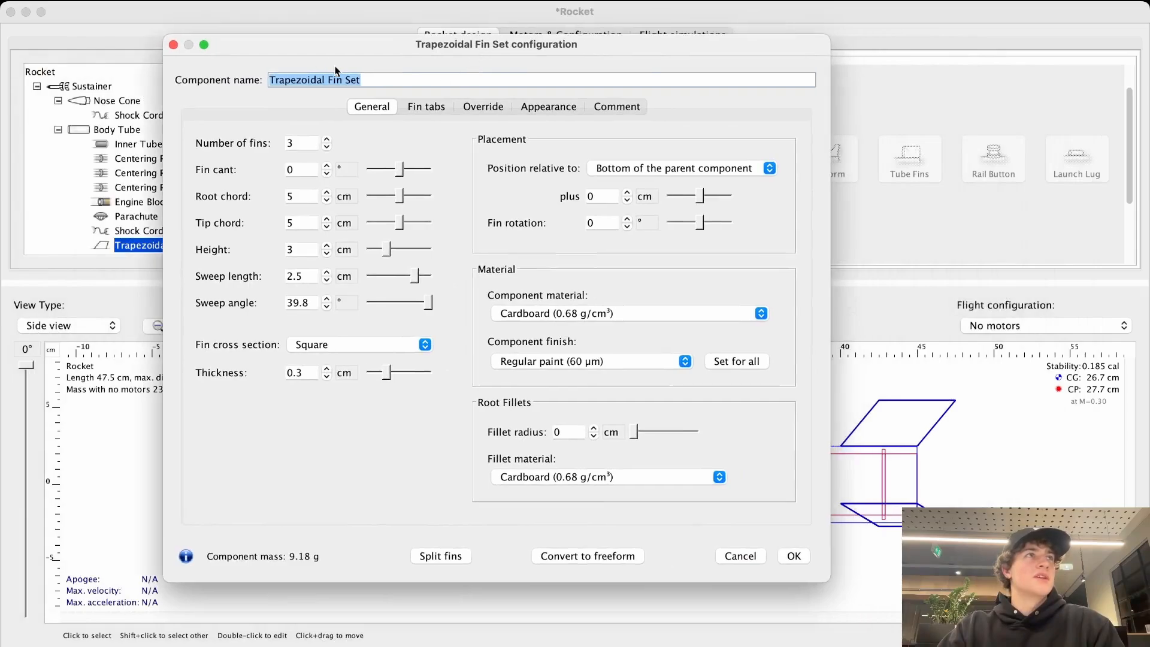
key("Tab")
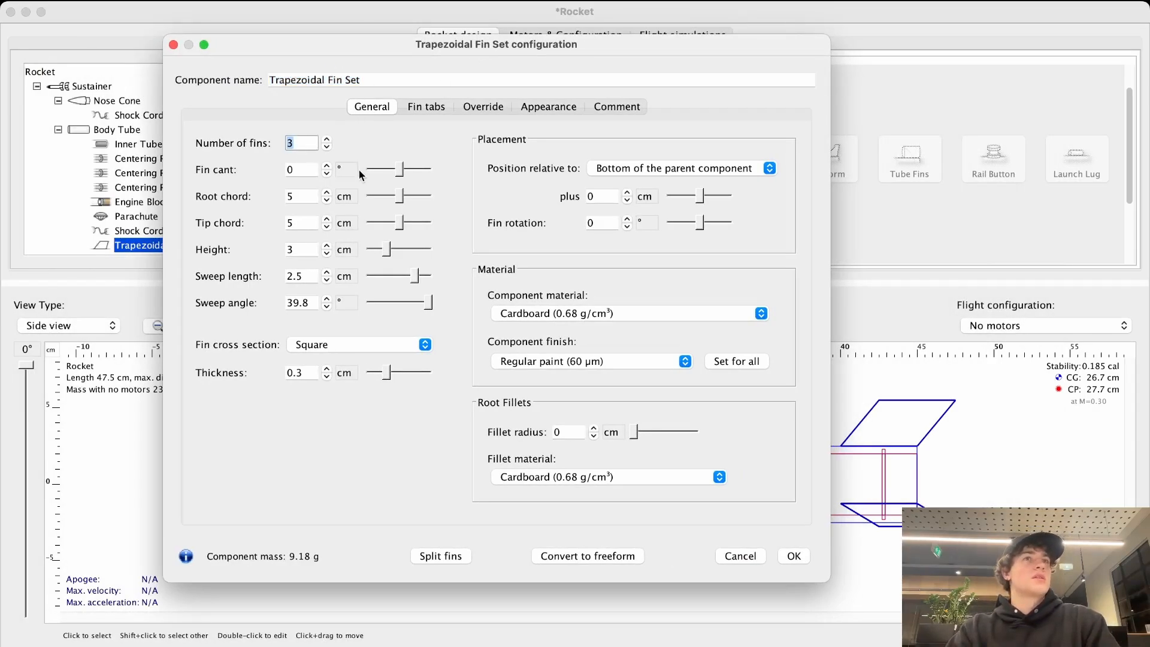
type("4")
key("Return")
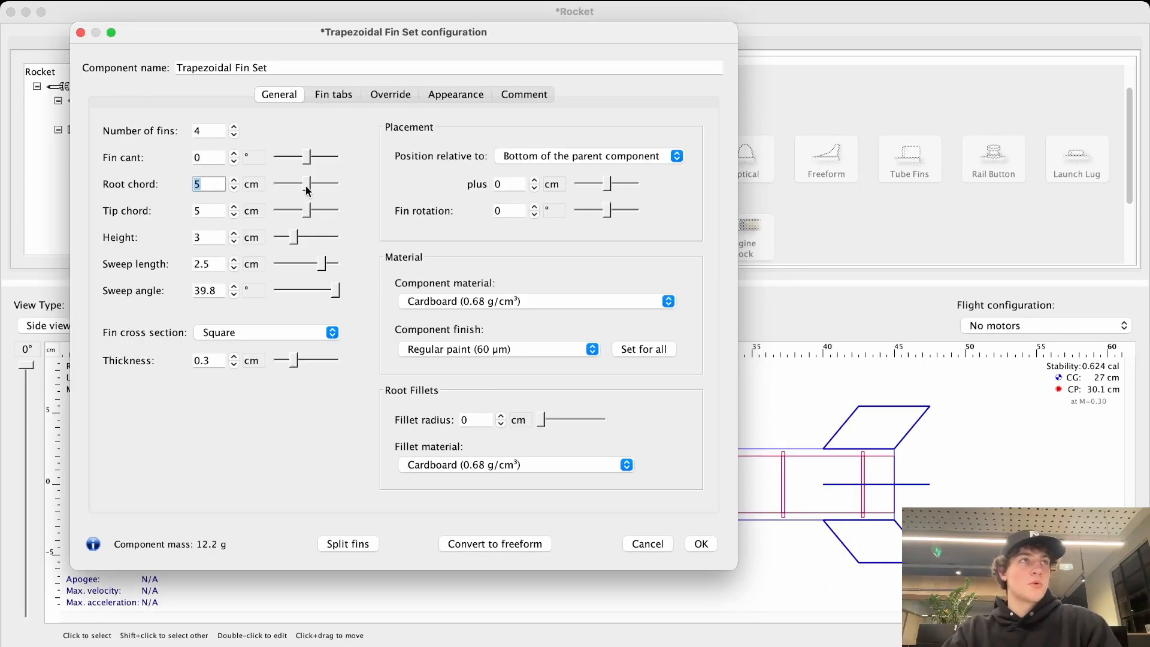
Step: Set the trapezoidal fins' root chord to 6 cm
mouse_move(308, 190)
left_mouse_down()
mouse_move(279, 190)
mouse_move(309, 185)
left_mouse_up()
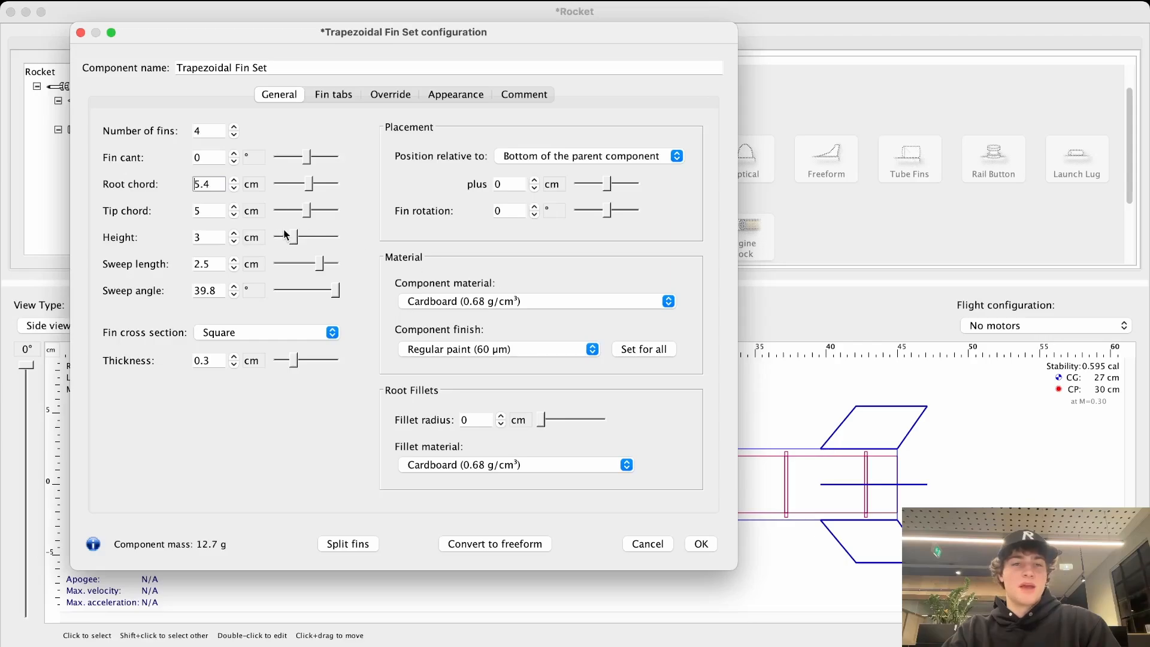
mouse_move(305, 186)
left_mouse_down()
mouse_move(272, 195)
mouse_move(334, 191)
mouse_move(310, 192)
mouse_move(321, 191)
left_mouse_up()
left_click_drag(216, 186, 190, 188)
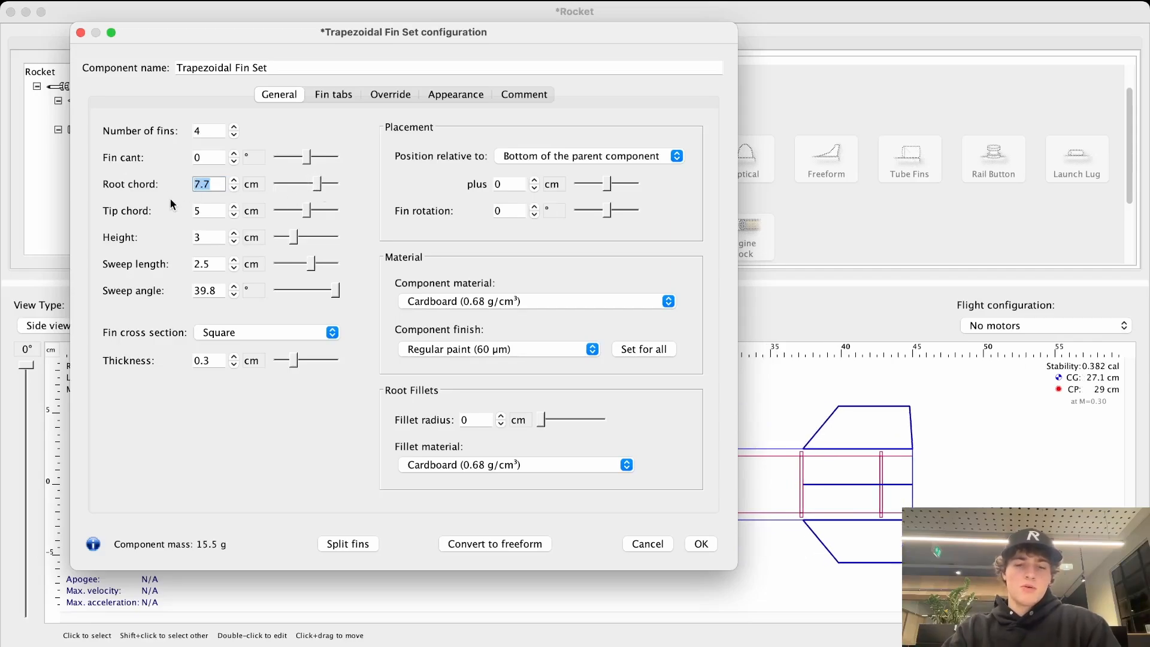
type("6")
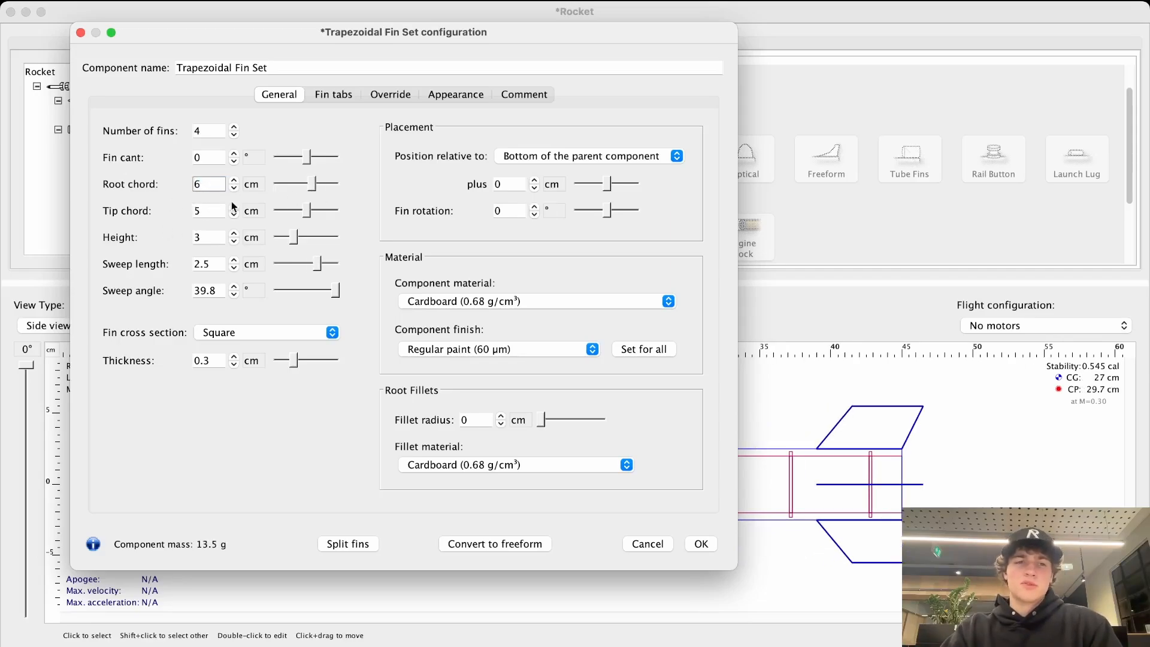
Step: Try a 6 cm tip chord on the trapezoidal fins, and reduce it to 3.5 cm
type("6")
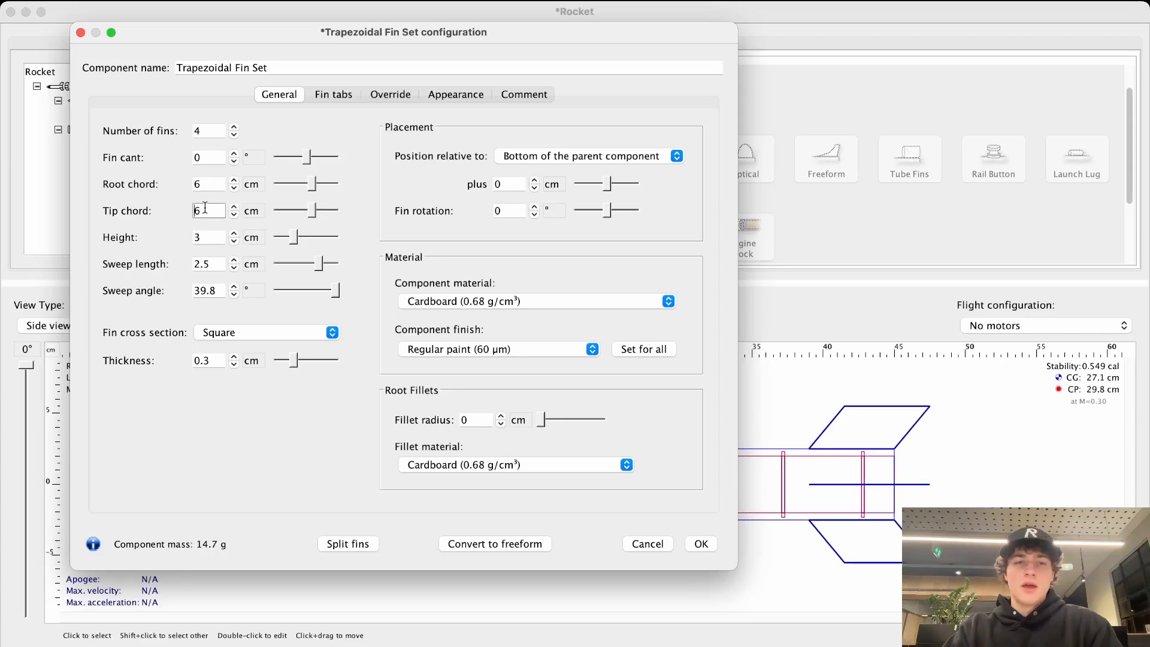
left_click(209, 183)
left_click(211, 212)
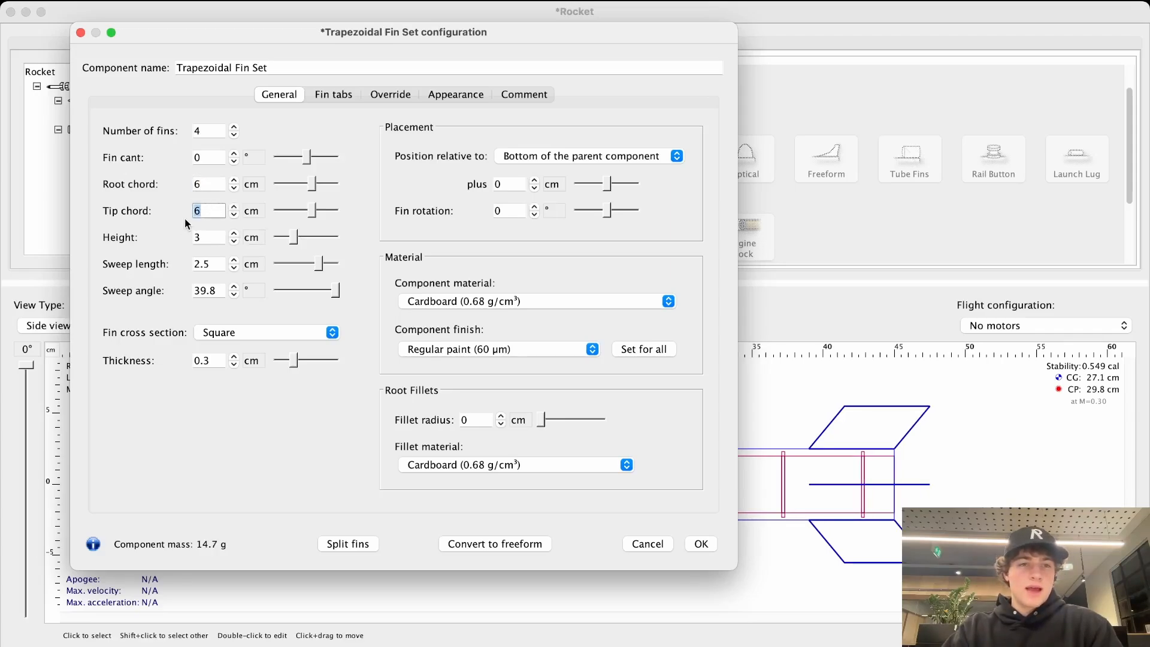
left_click(216, 212)
left_click_drag(315, 219, 302, 227)
left_click(915, 484)
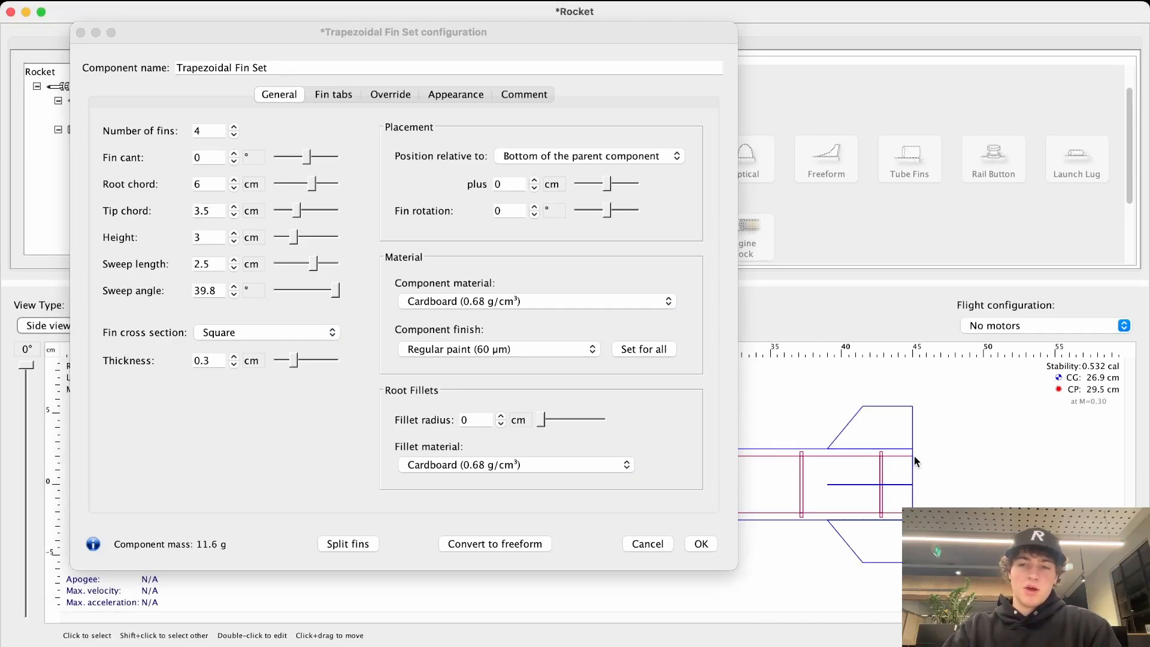
double_click(210, 210)
left_click(210, 211)
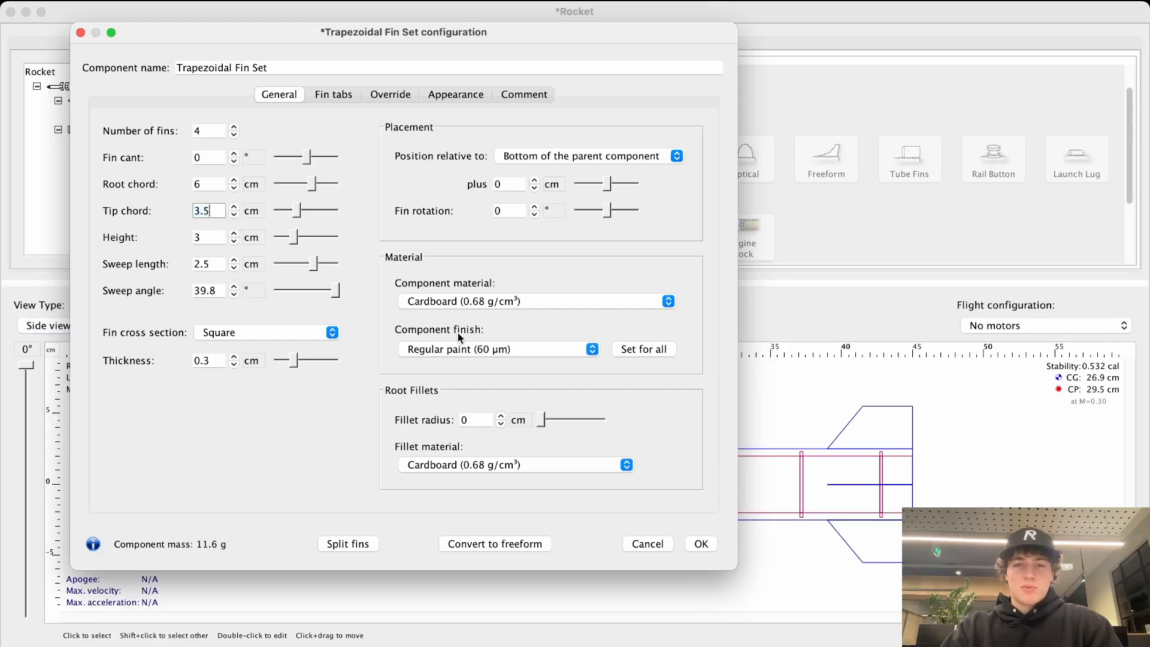
Step: Set the height of the trapezoidal fins to 4 cm
double_click(204, 237)
mouse_move(292, 239)
left_mouse_down()
mouse_move(314, 238)
mouse_move(285, 243)
left_mouse_up()
left_click_drag(215, 236, 151, 237)
type("4")
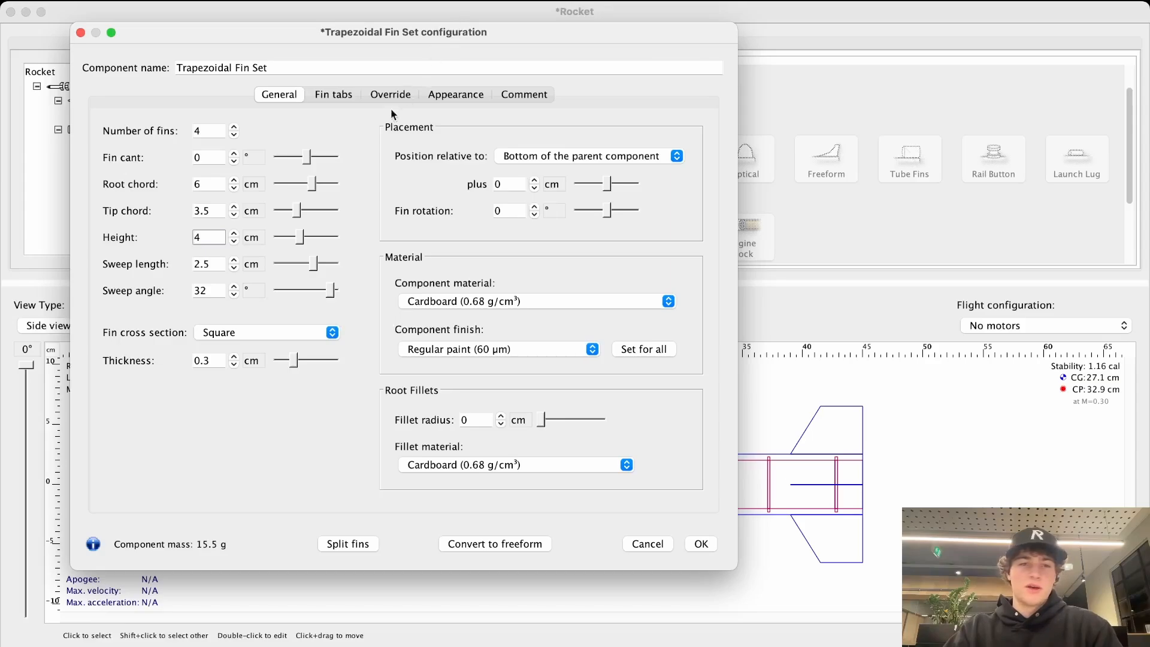
Step: Try larger sweeps on the trapezoidal fins, and set the sweep angle back to 32°
mouse_move(315, 270)
left_mouse_down()
mouse_move(336, 271)
mouse_move(318, 274)
left_mouse_up()
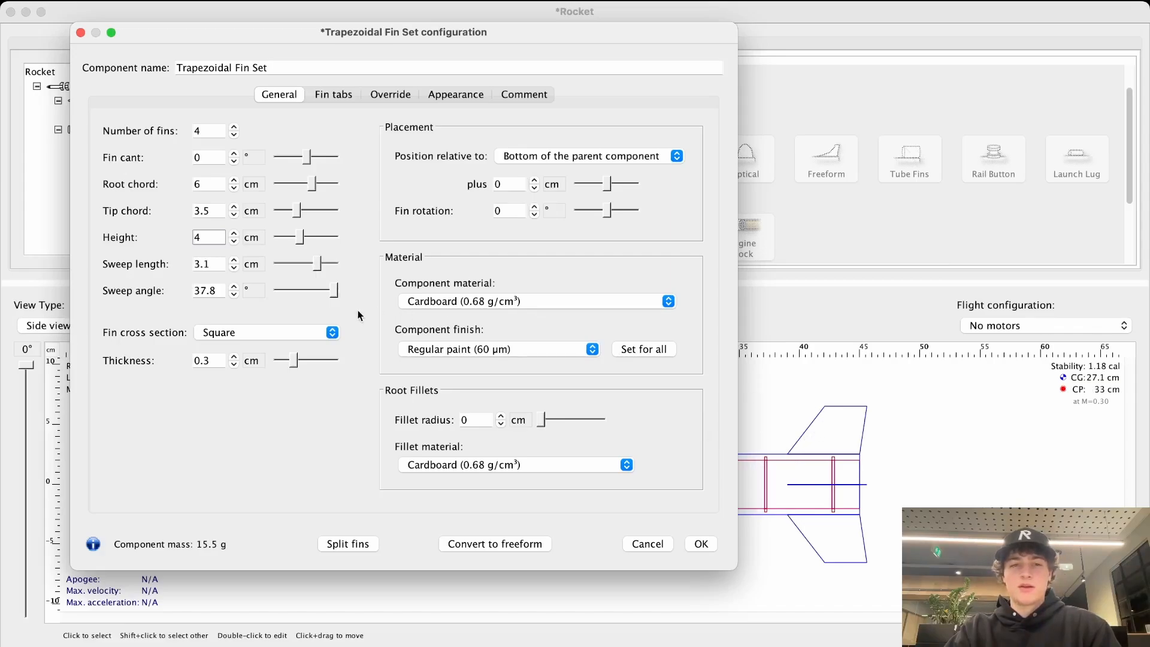
mouse_move(317, 263)
left_mouse_down()
mouse_move(341, 260)
mouse_move(318, 262)
mouse_move(303, 293)
mouse_move(334, 291)
left_mouse_up()
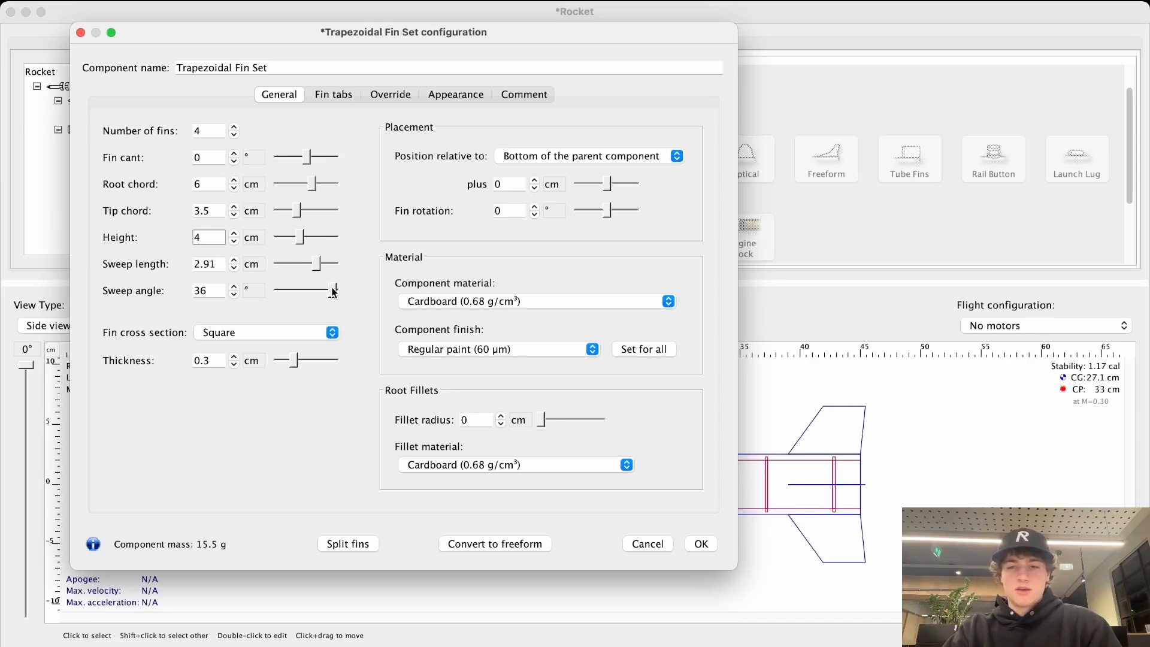
double_click(214, 291)
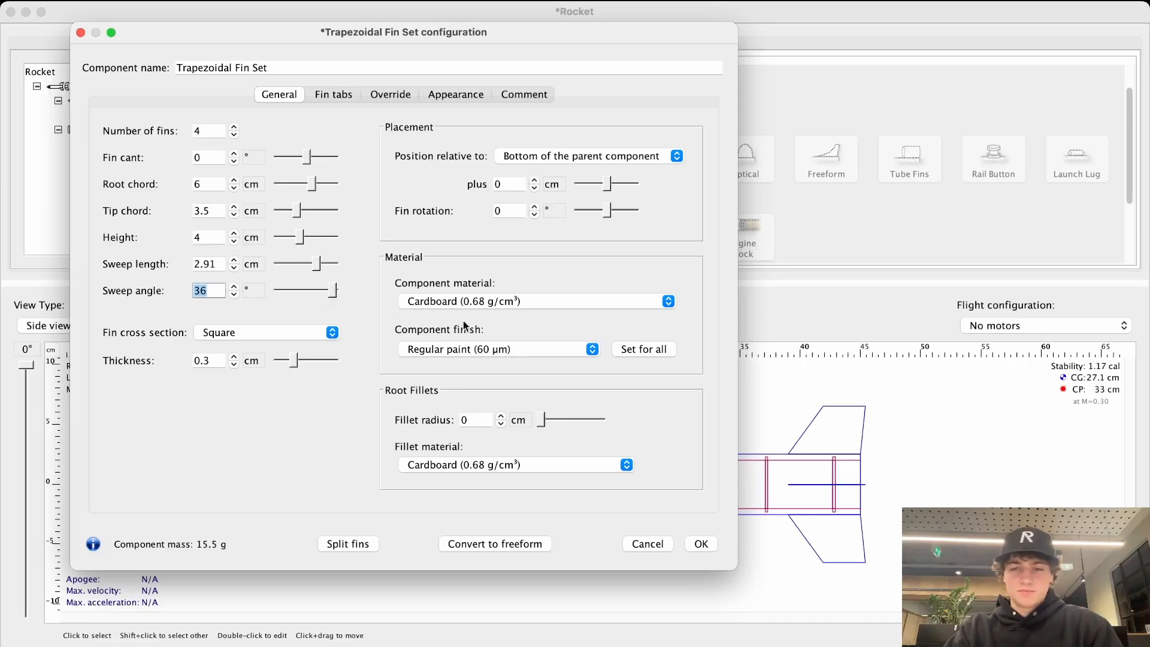
type("32")
key("Return")
left_click(238, 335)
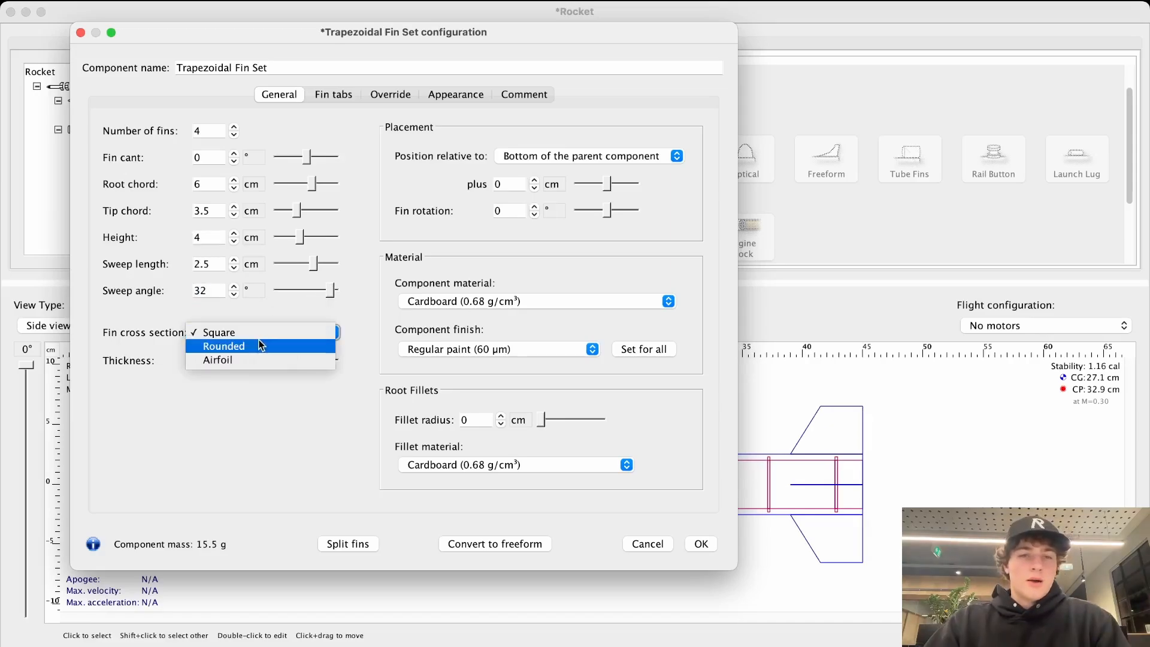
left_click(189, 401)
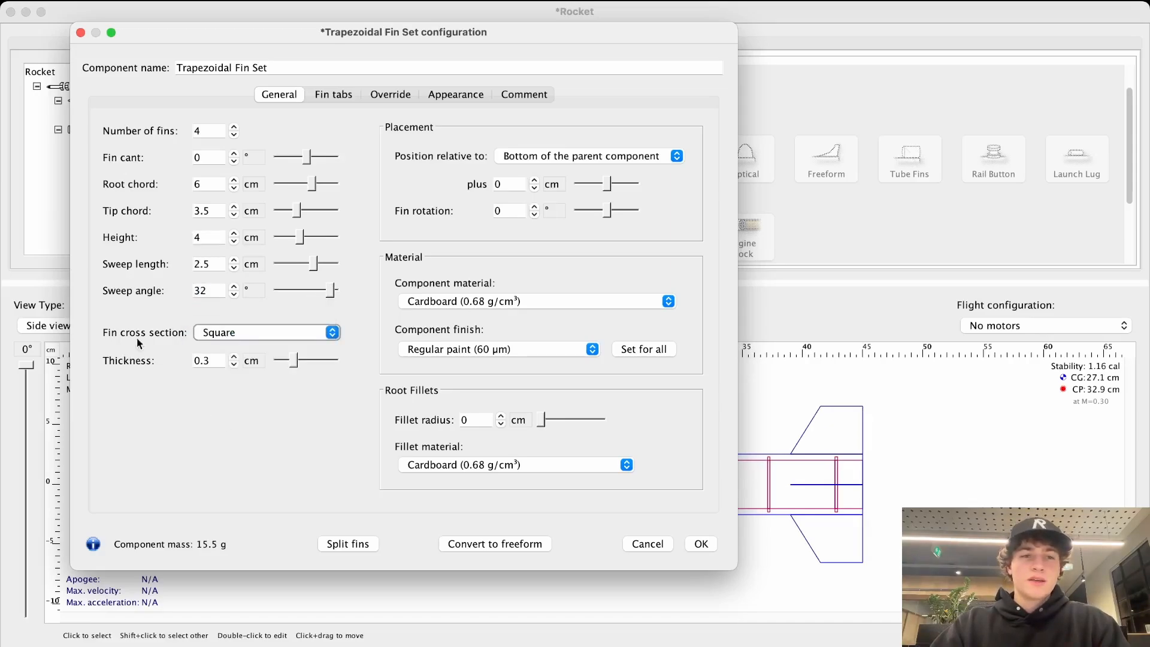
Step: Try a rounded cross section on the trapezoidal fins, and set it back to square
left_click(223, 333)
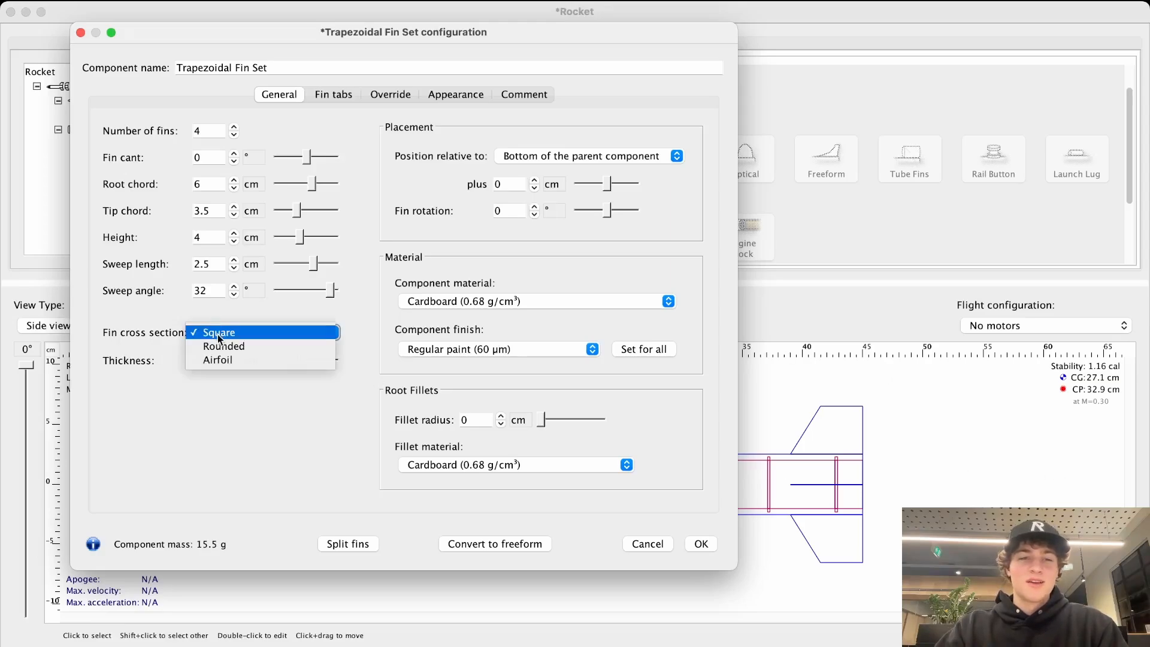
left_click(229, 343)
left_click(231, 334)
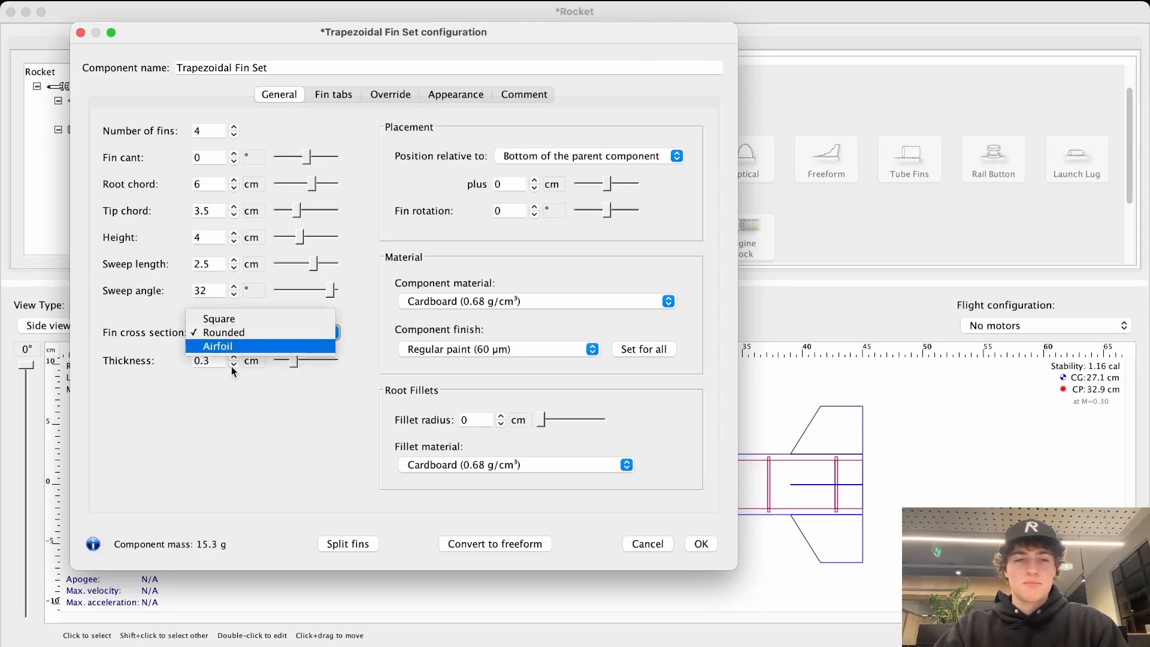
left_click(228, 318)
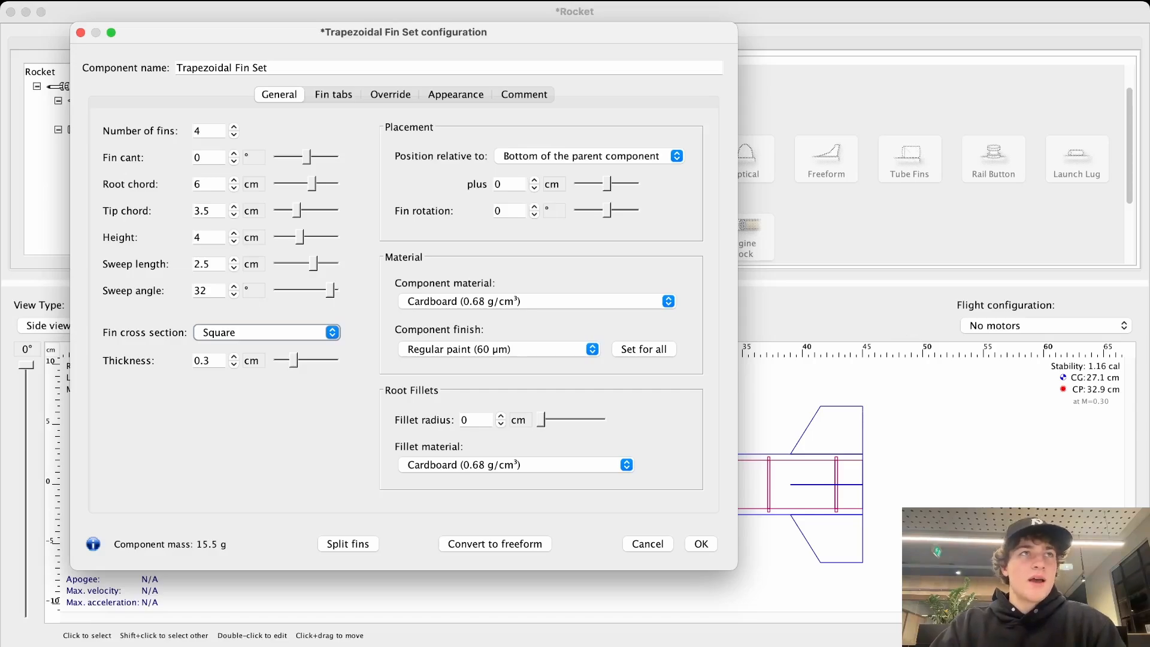
left_click(226, 340)
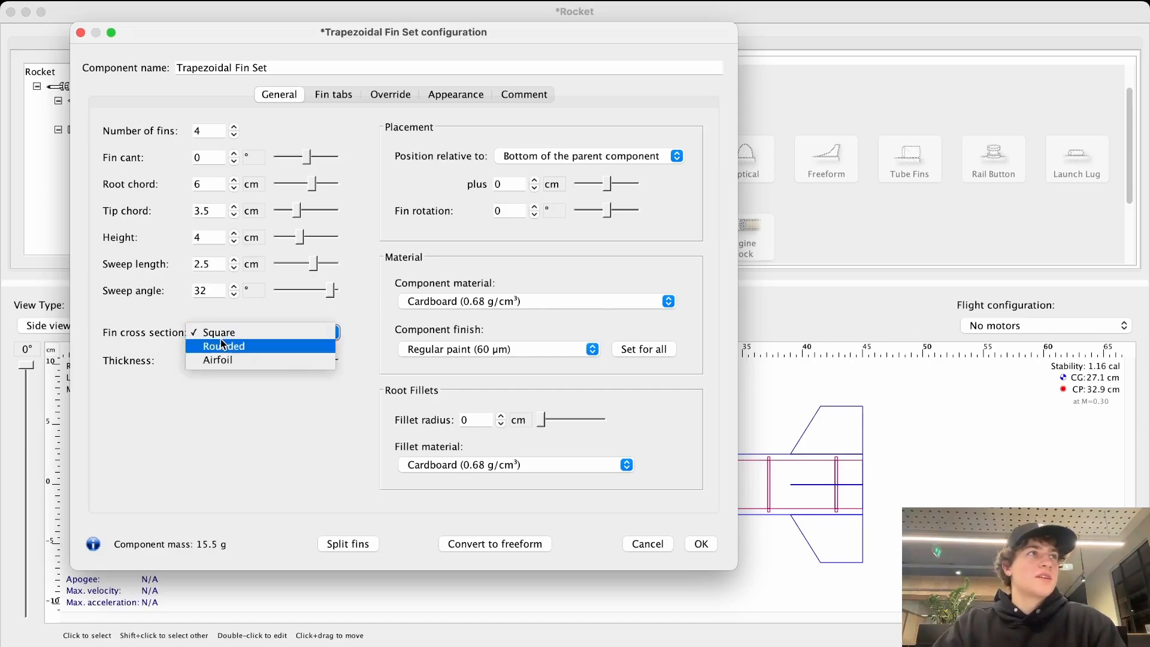
left_click(218, 332)
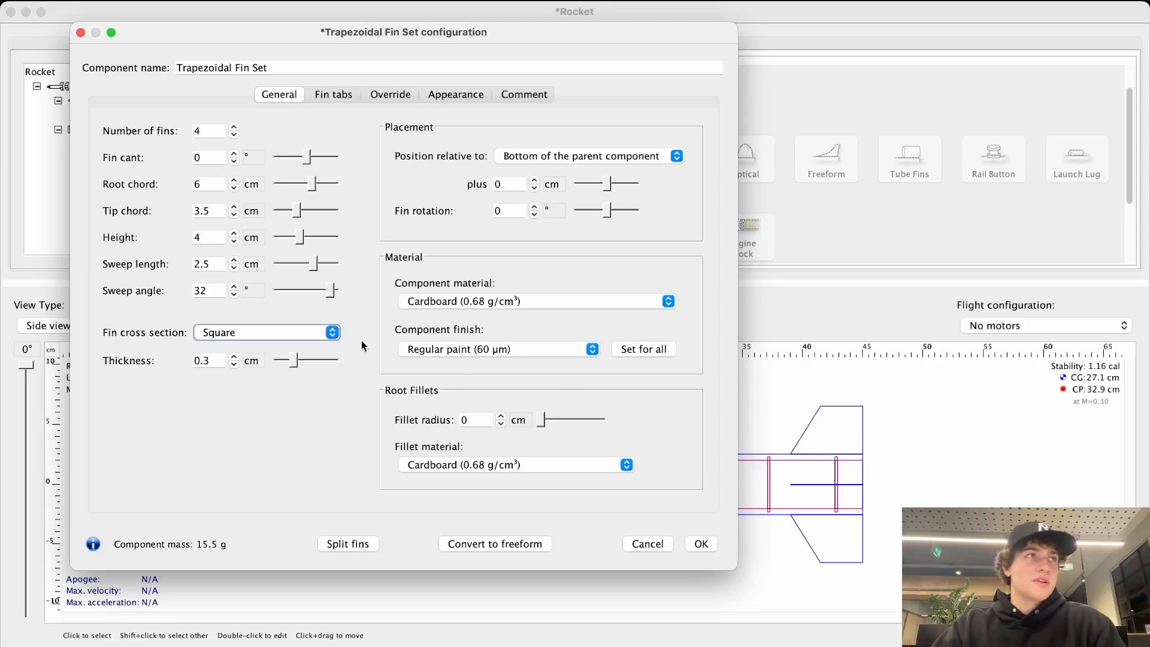
left_click(255, 332)
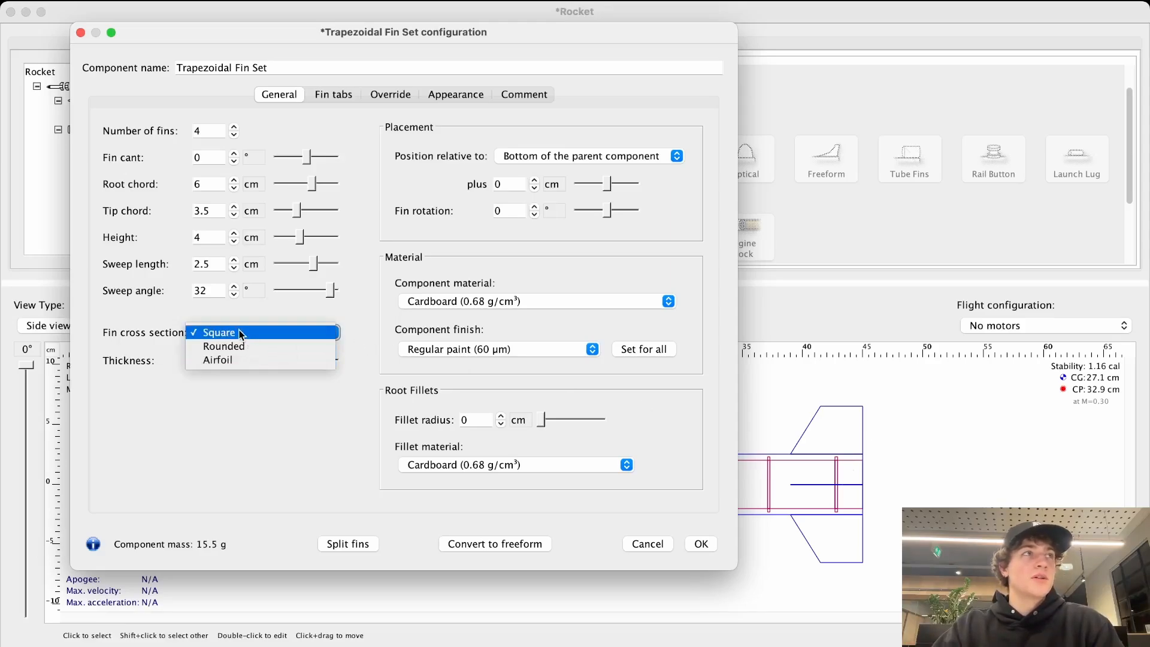
left_click(240, 332)
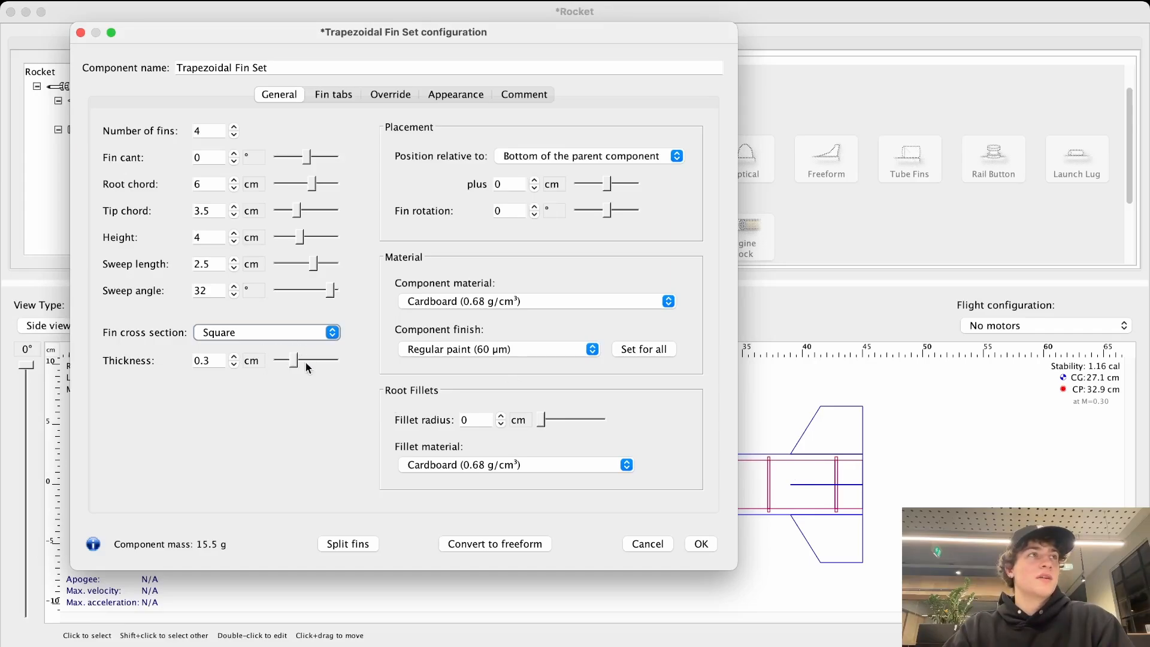
Step: Increase the thickness of the trapezoidal fins to 0.5 cm
left_click_drag(294, 362, 308, 358)
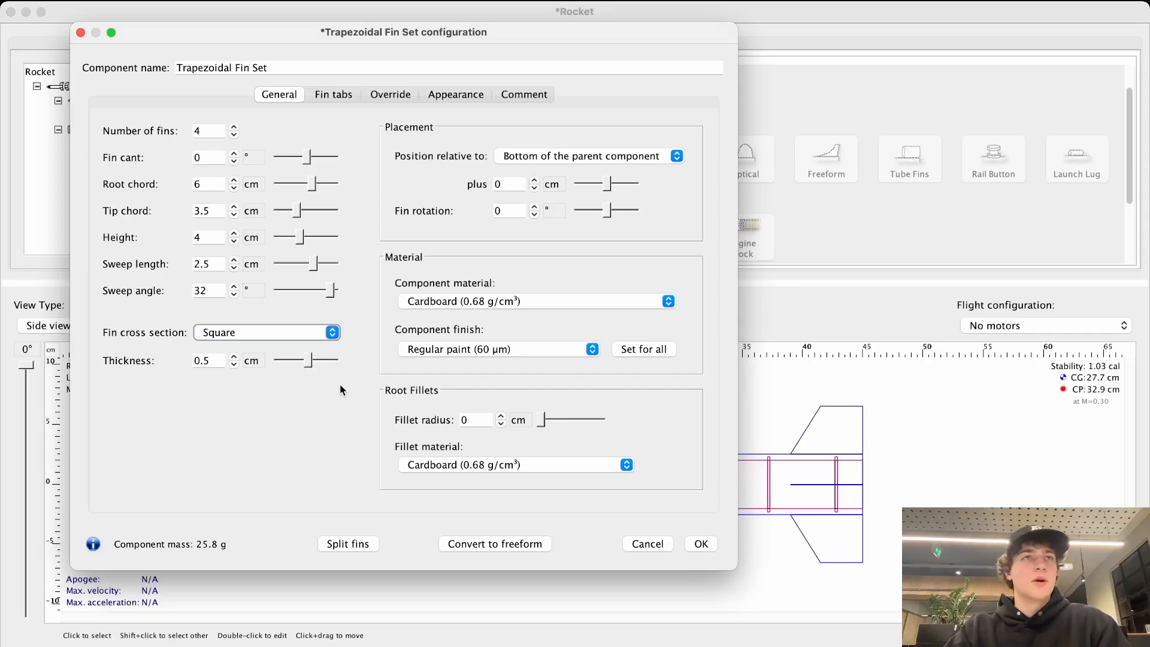
left_click(213, 360)
left_click(214, 361)
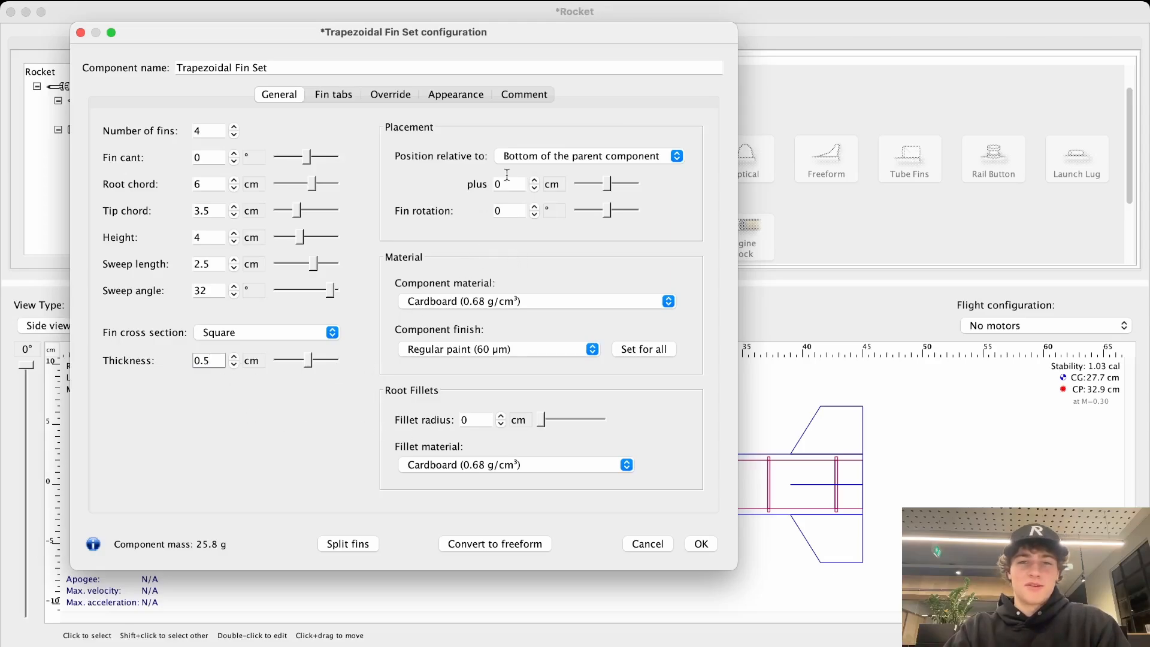
Step: Try a -6.3 cm offset of the fins from the bottom of the body tube, and reset the offset to 0 cm
left_click(575, 156)
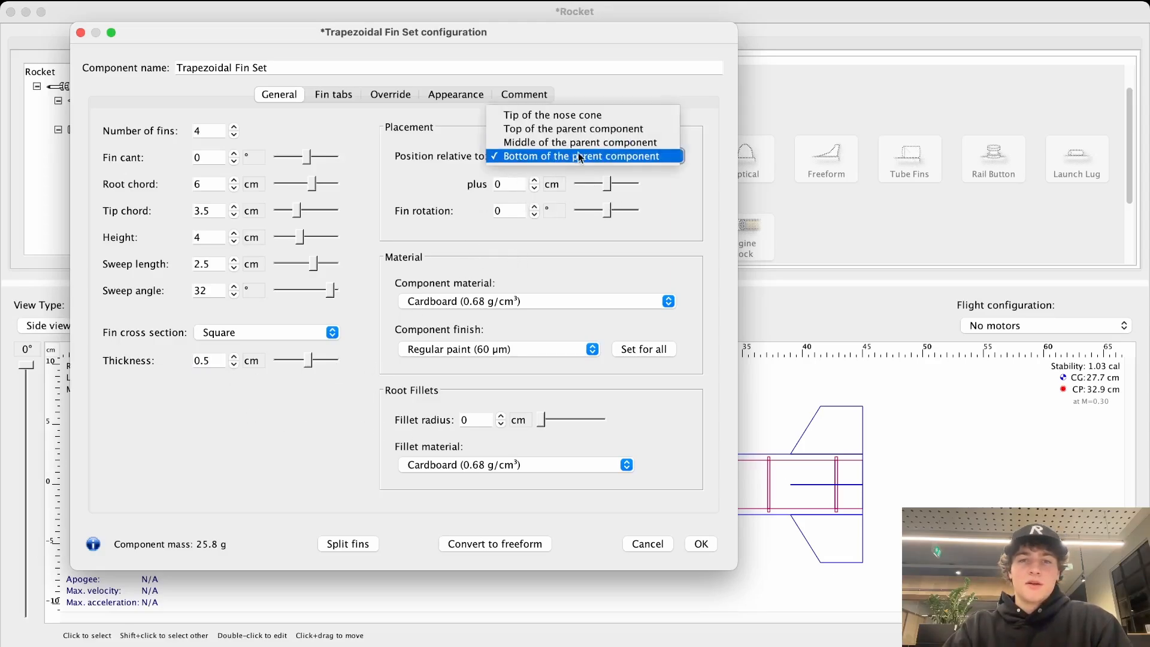
left_click(602, 171)
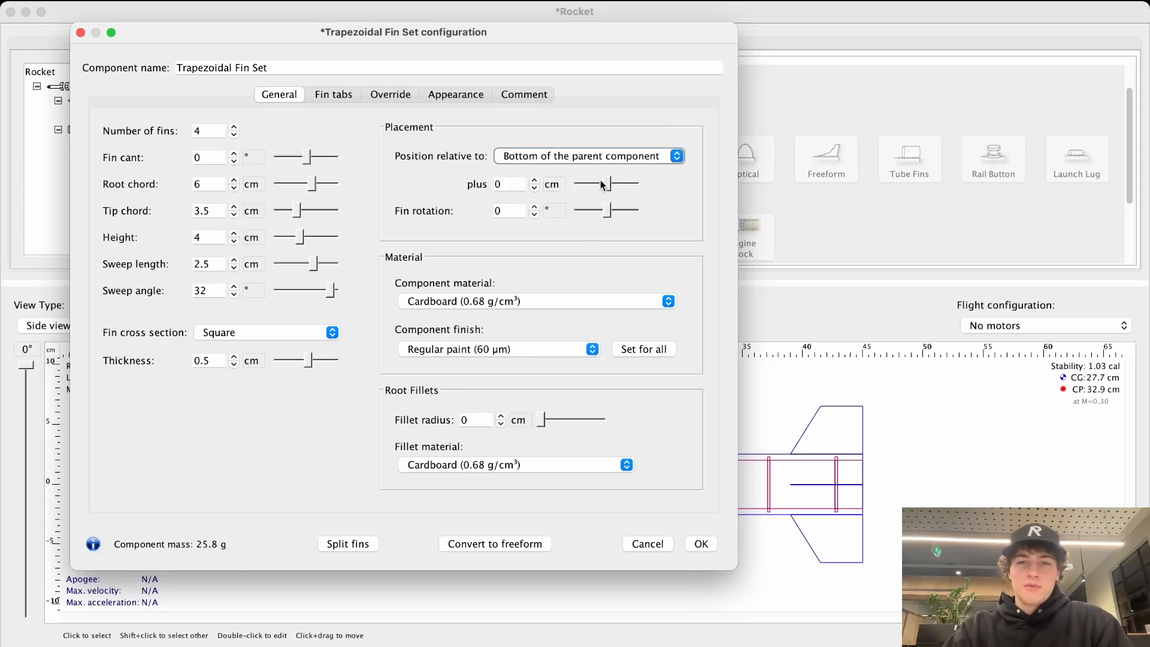
left_click_drag(604, 184, 601, 183)
left_click_drag(584, 36, 553, 33)
left_click(486, 180)
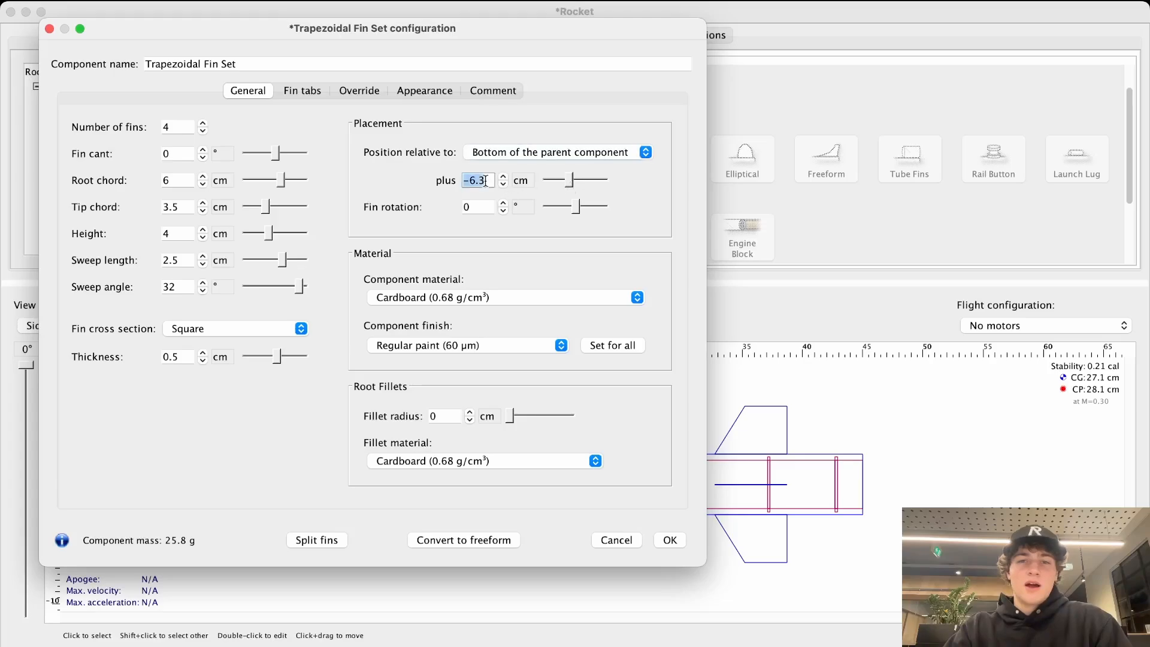
type("0")
key("Return")
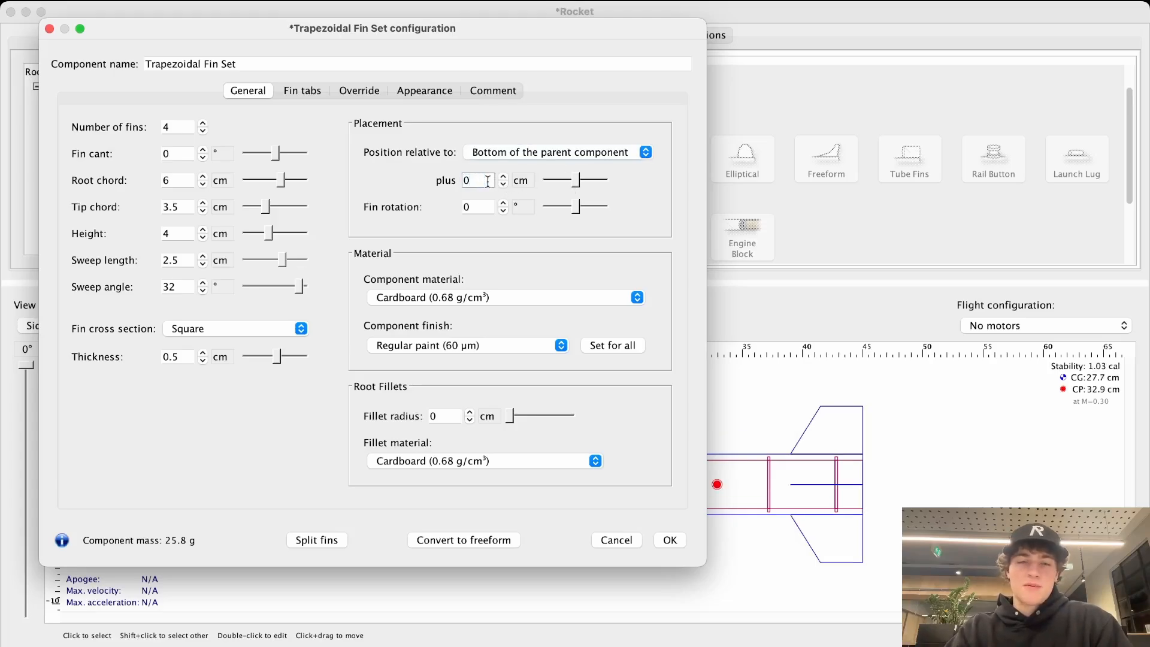
Step: Try rotating the fin set around the body tube to 46°, and reset the fin rotation to 0°
mouse_move(577, 211)
left_mouse_down()
mouse_move(595, 210)
mouse_move(585, 216)
left_mouse_up()
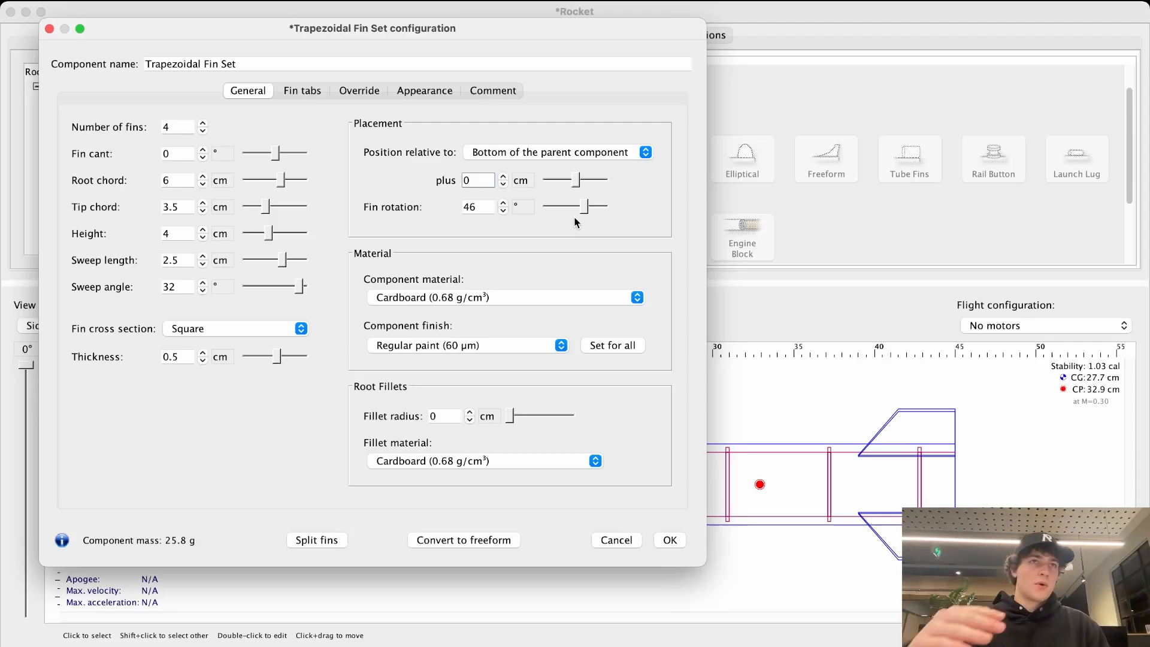
double_click(486, 208)
type("0")
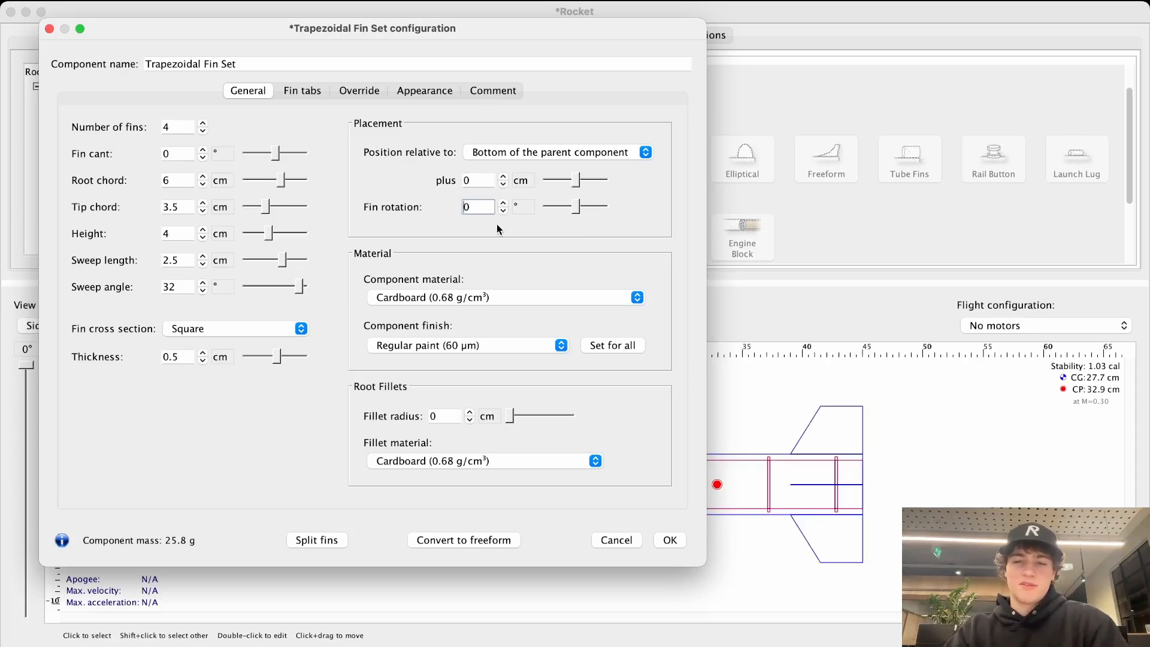
Step: Try Quantum tubing (1.05 g/cm³) as the component material of the trapezoidal fins
left_click(466, 298)
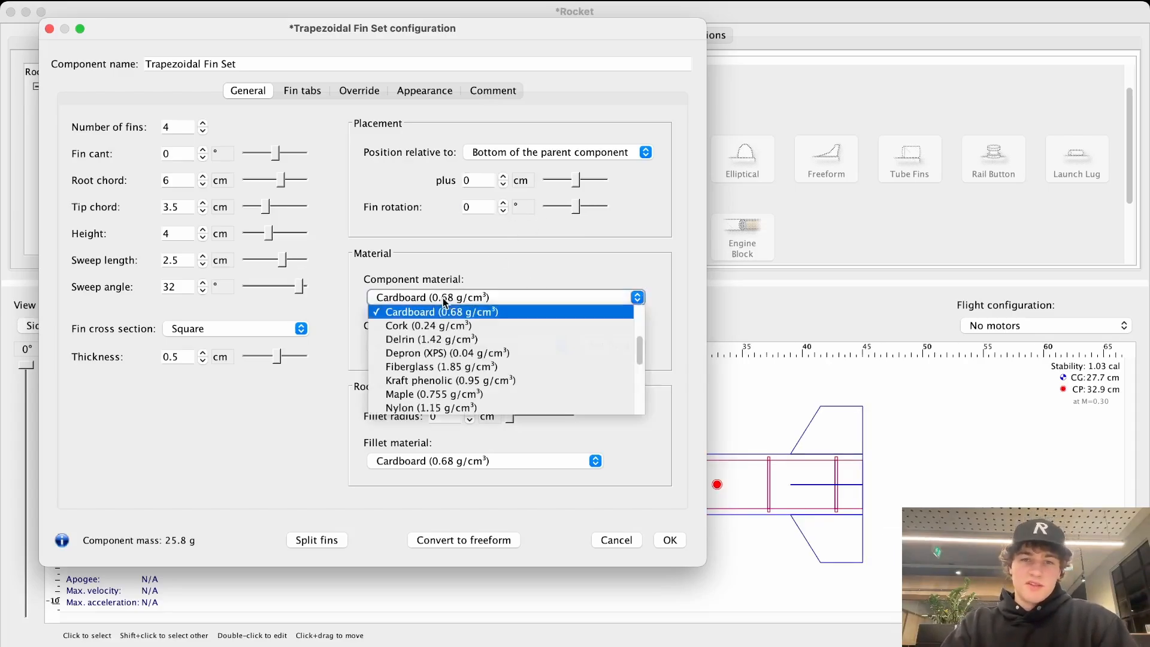
scroll(464, 344, "down", 5)
scroll(464, 347, "down", 1)
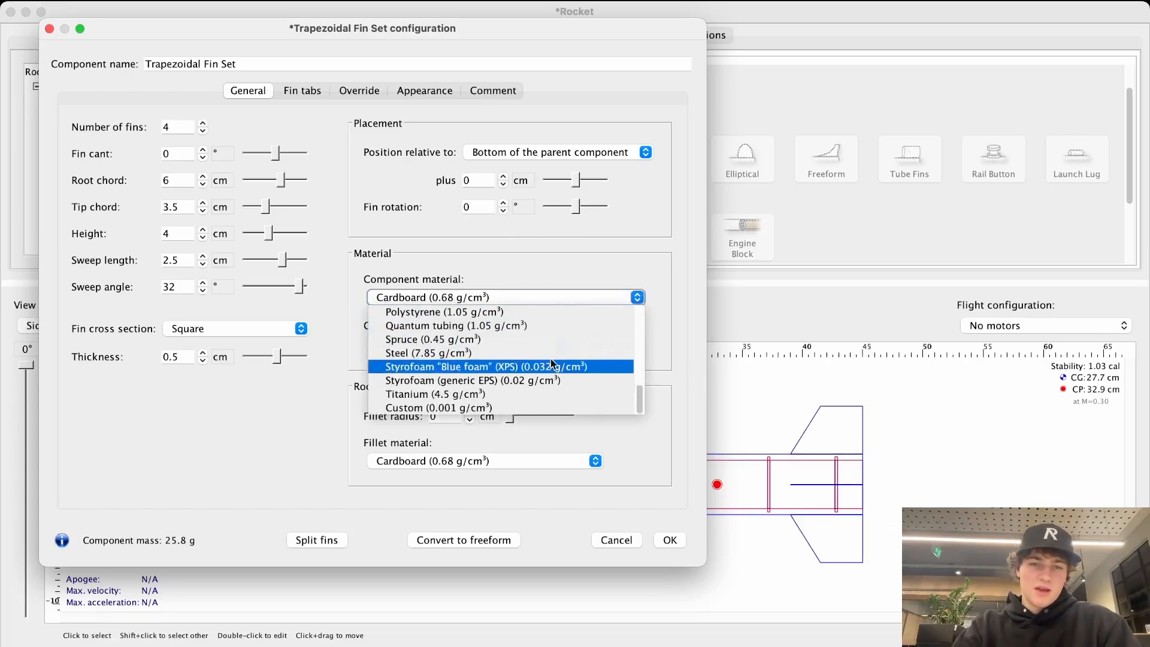
scroll(502, 351, "up", 3)
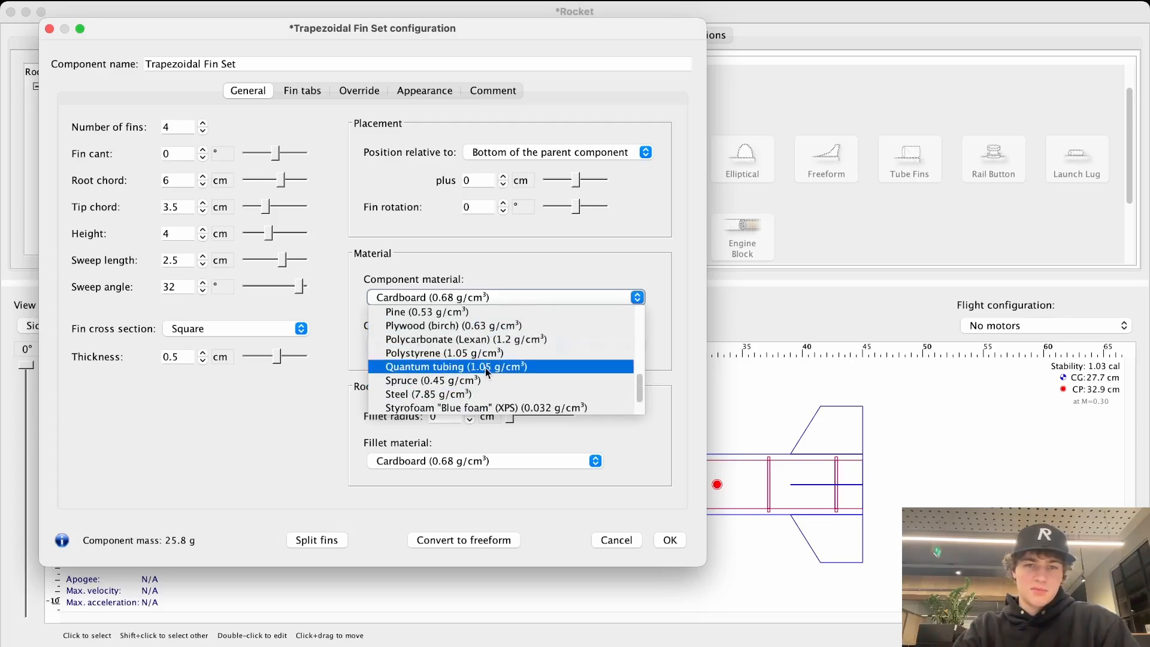
left_click(473, 368)
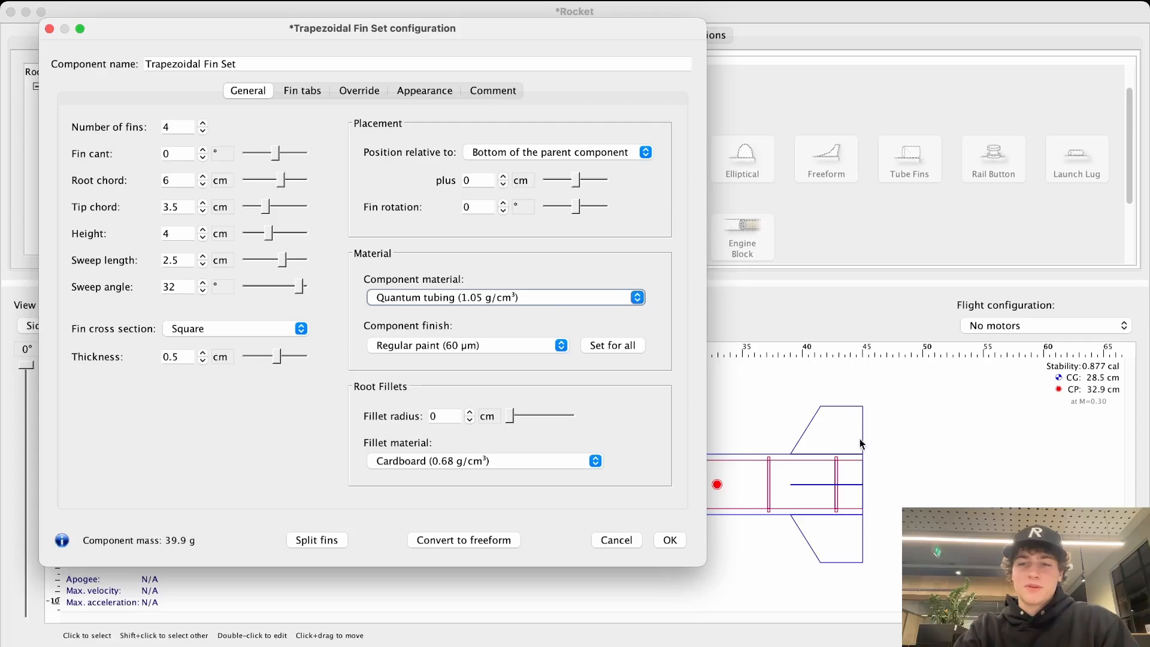
Step: Try PVC (1.39 g/cm³) as the component material of the trapezoidal fins
left_click(521, 297)
scroll(455, 362, "up", 3)
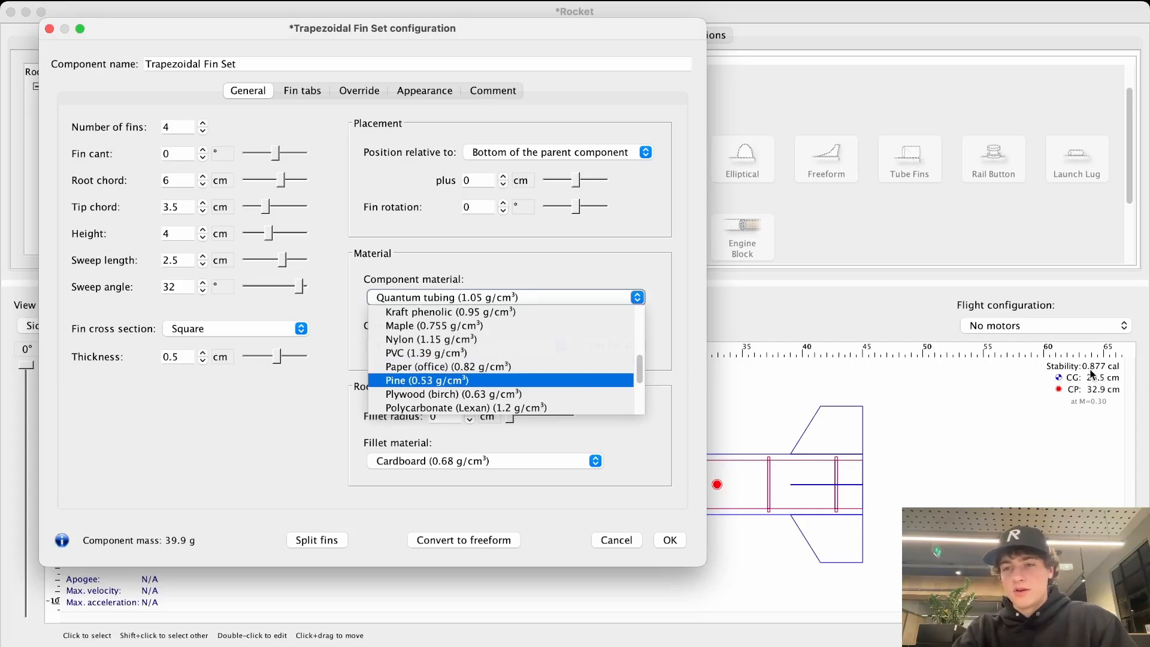
key("Down")
key("Up")
key("Up")
key("Up")
key("Return")
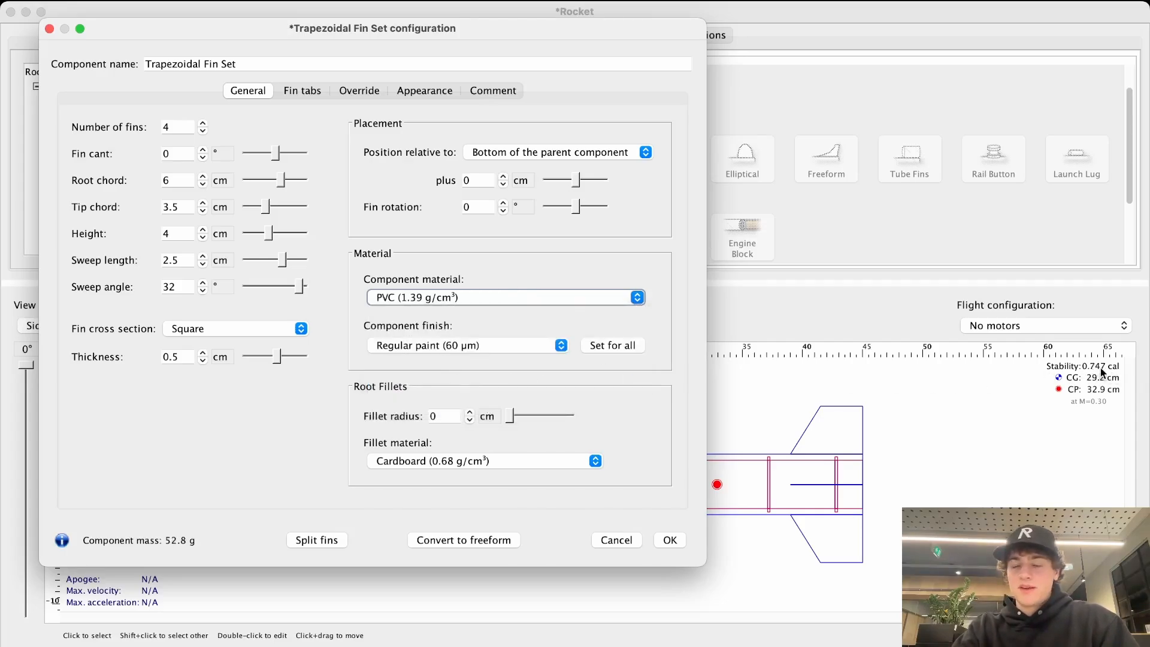
Step: Set the component material of the trapezoidal fins to Pine (0.53 g/cm³)
left_click(460, 297)
scroll(531, 359, "down", 1)
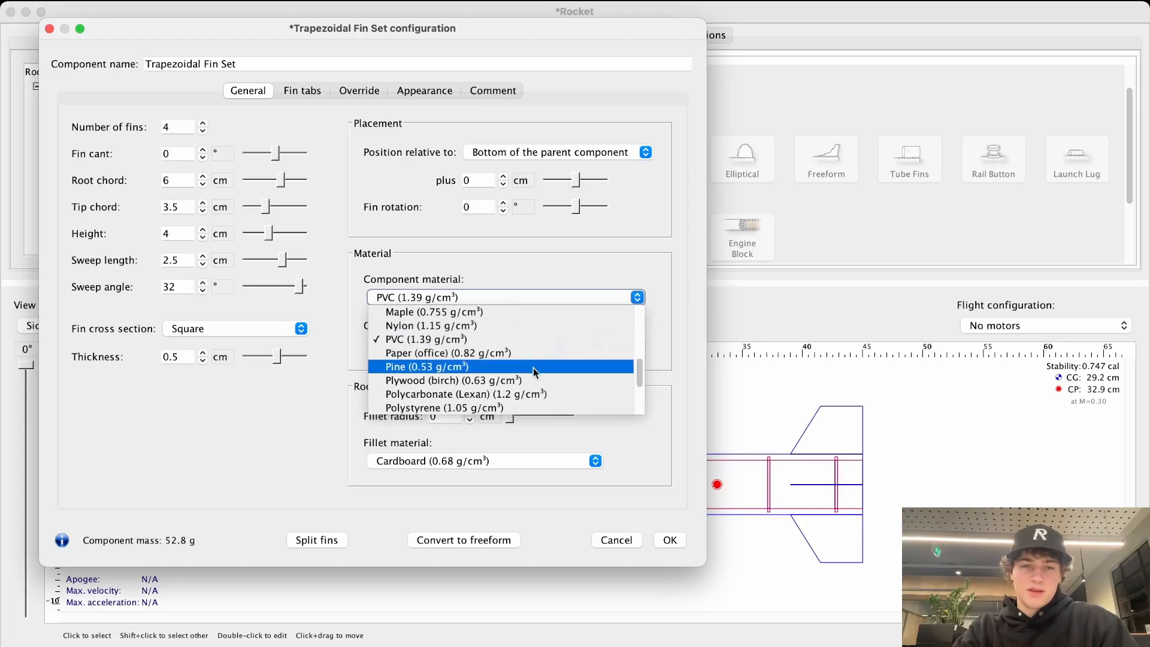
left_click(444, 366)
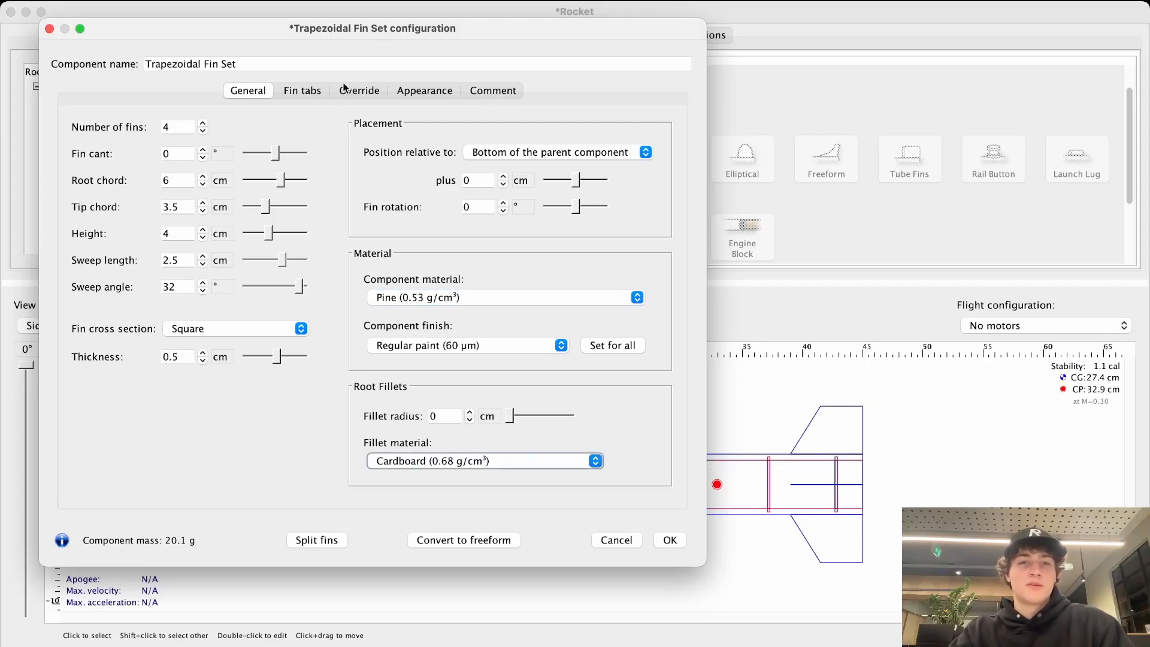
Step: Give the fins through-the-wall tabs with a height of 0.3 cm, and accept the fin set configuration
left_click(303, 92)
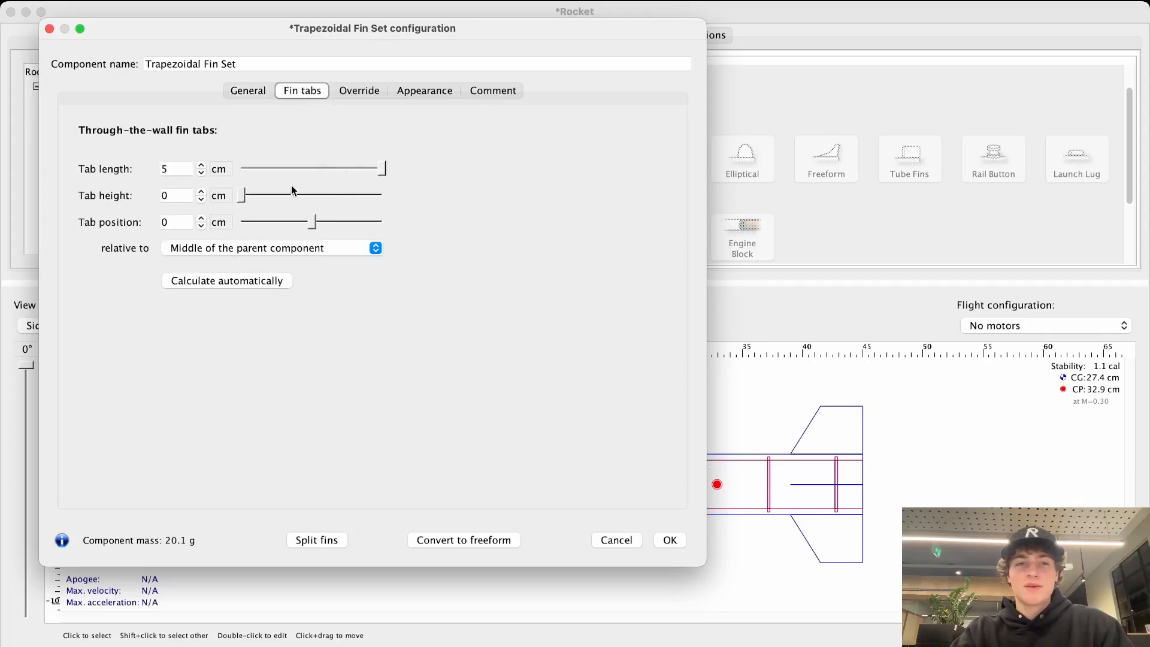
left_click_drag(240, 196, 264, 195)
mouse_move(601, 32)
left_mouse_down()
mouse_move(1014, 53)
mouse_move(477, 33)
mouse_move(769, 11)
mouse_move(543, 8)
mouse_move(578, 48)
left_mouse_up()
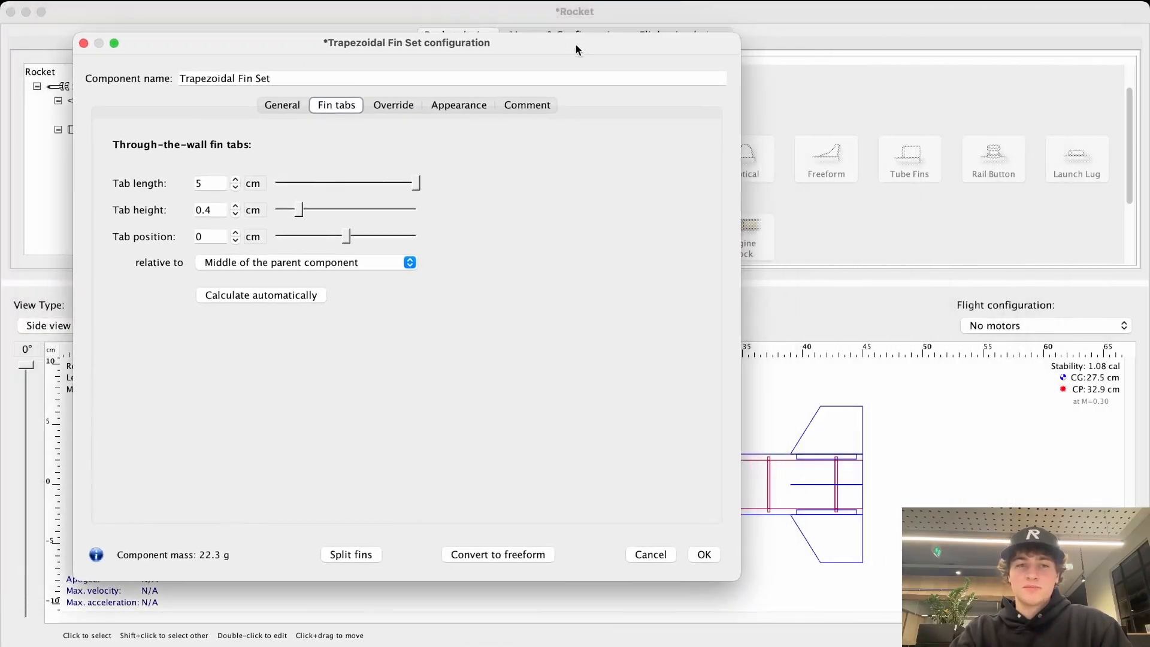
left_click(209, 209)
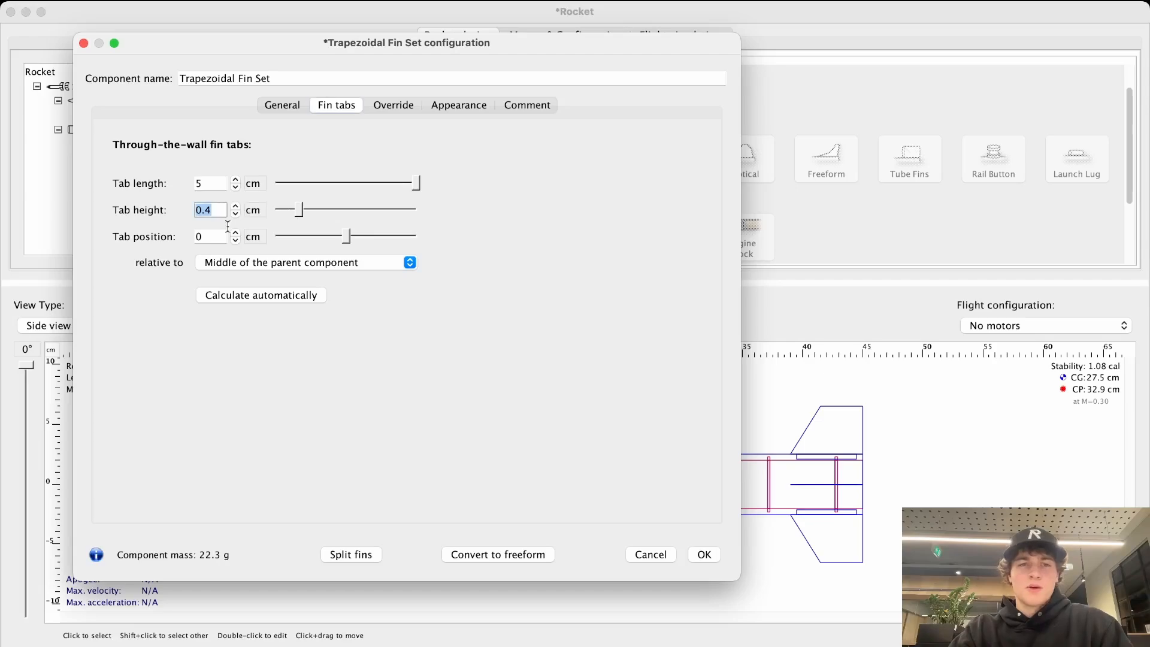
type("0.3")
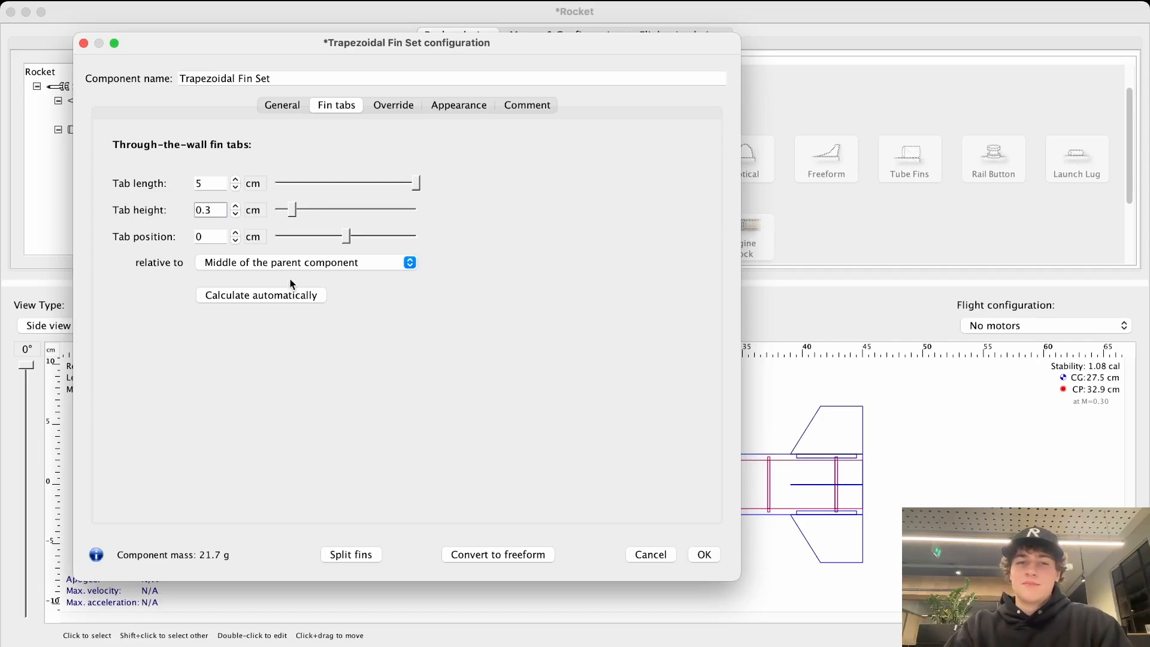
left_click(709, 558)
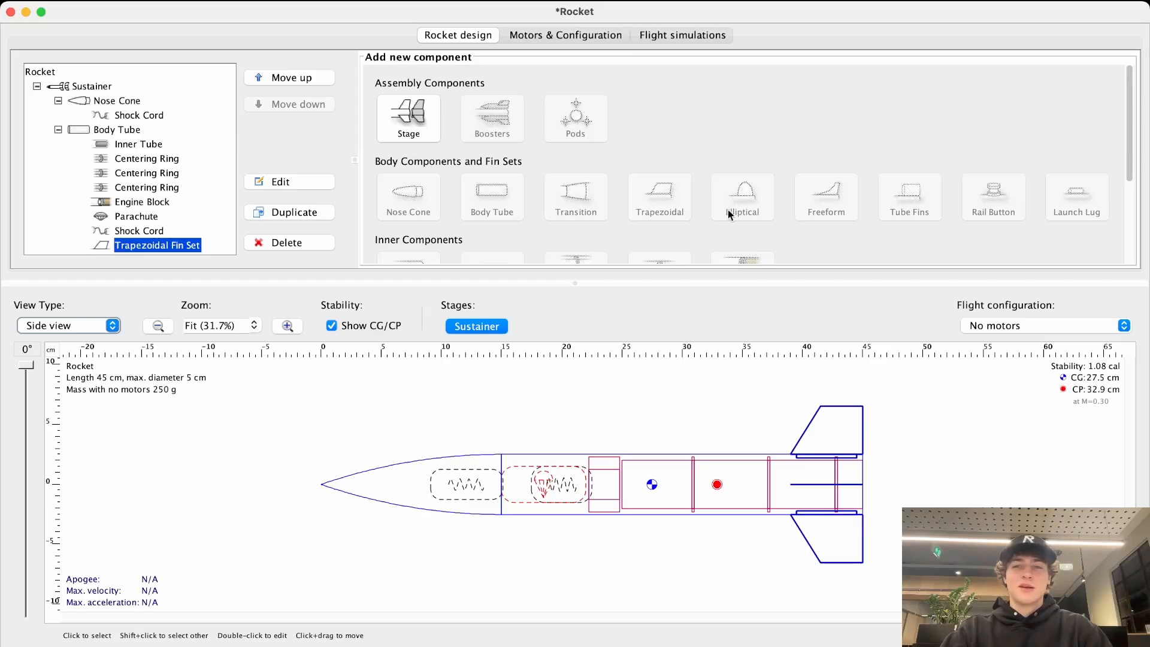
Step: Add a custom rail button to the body tube without choosing a component preset
scroll(996, 210, "down", 3)
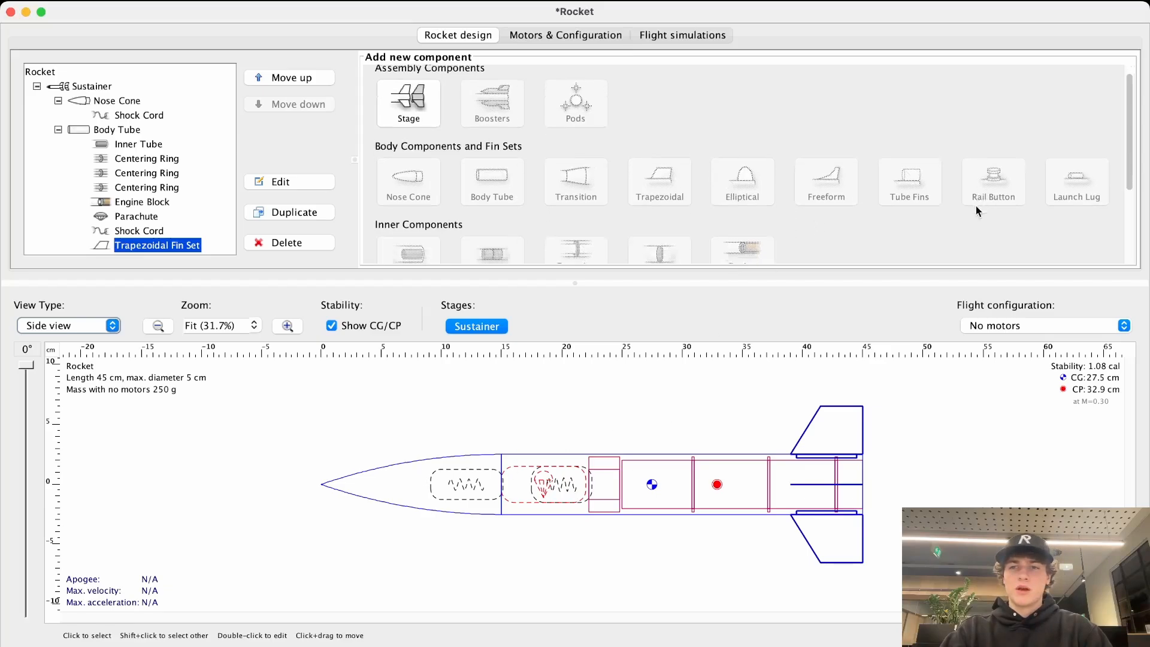
left_click(117, 129)
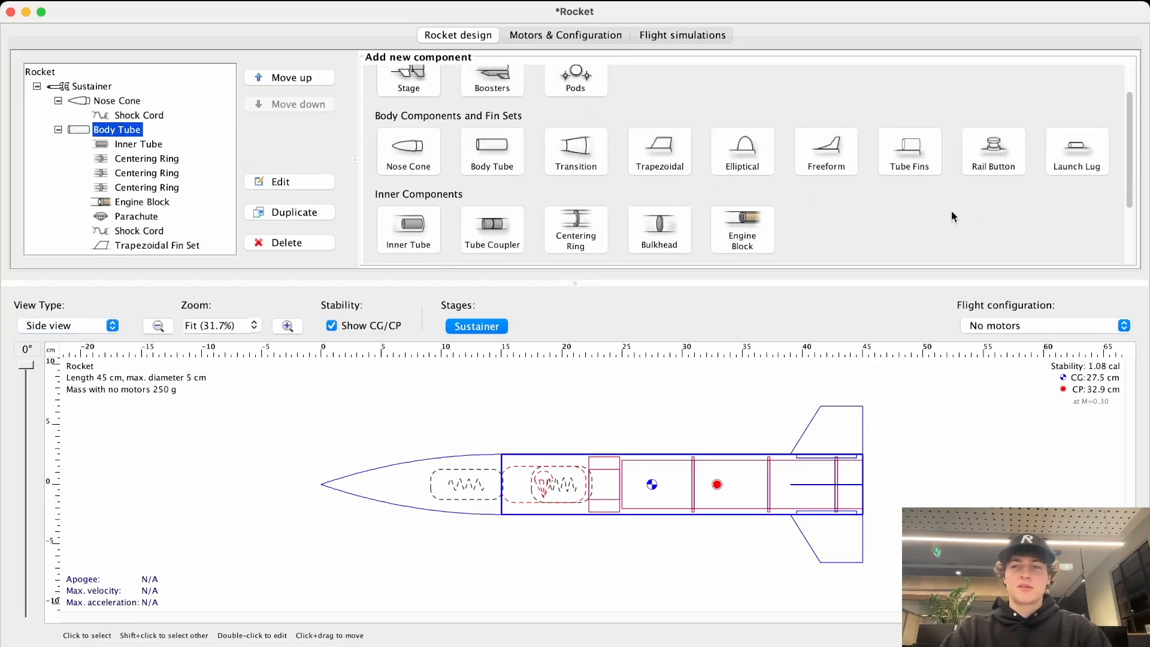
left_click(996, 151)
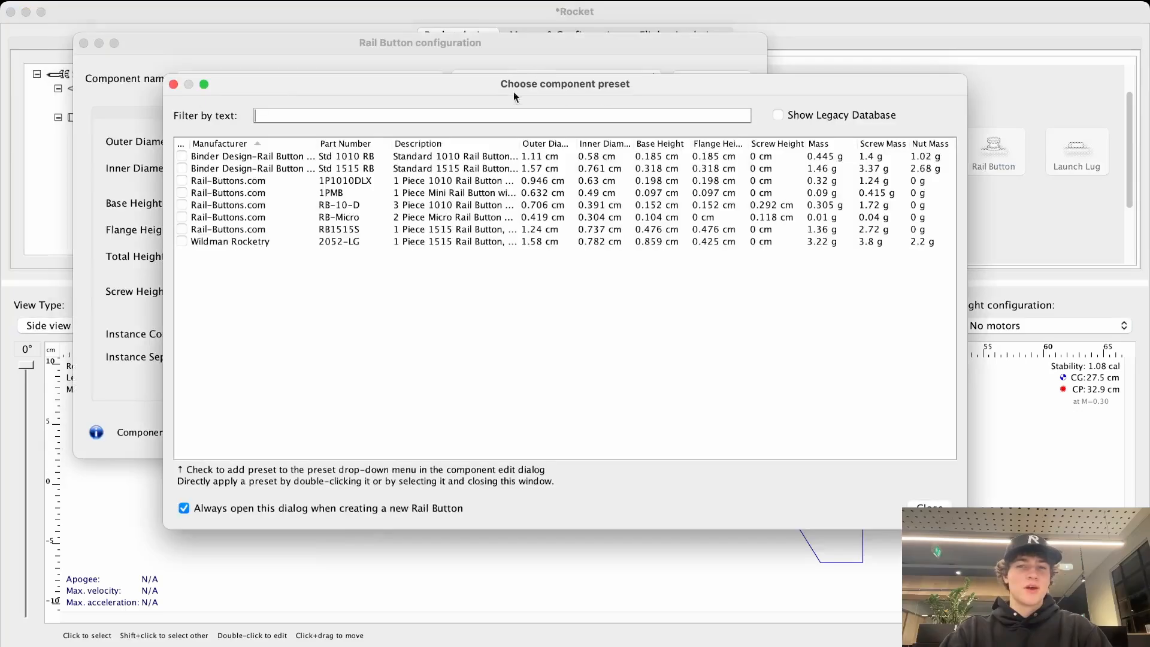
key("Escape")
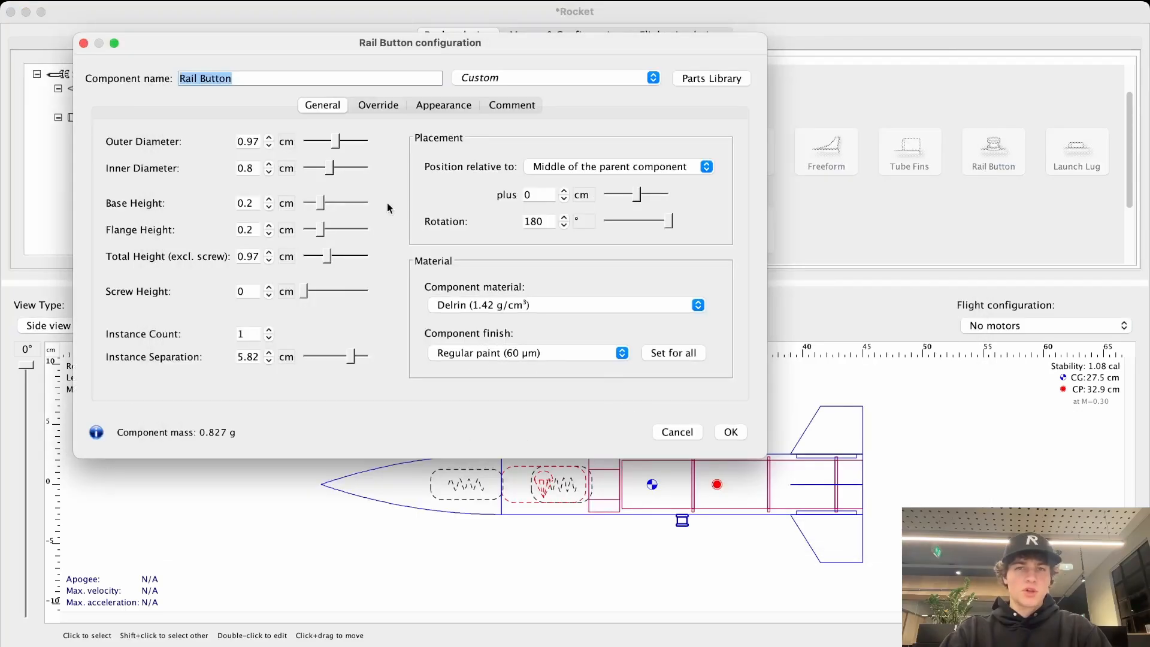
left_click_drag(501, 38, 468, 37)
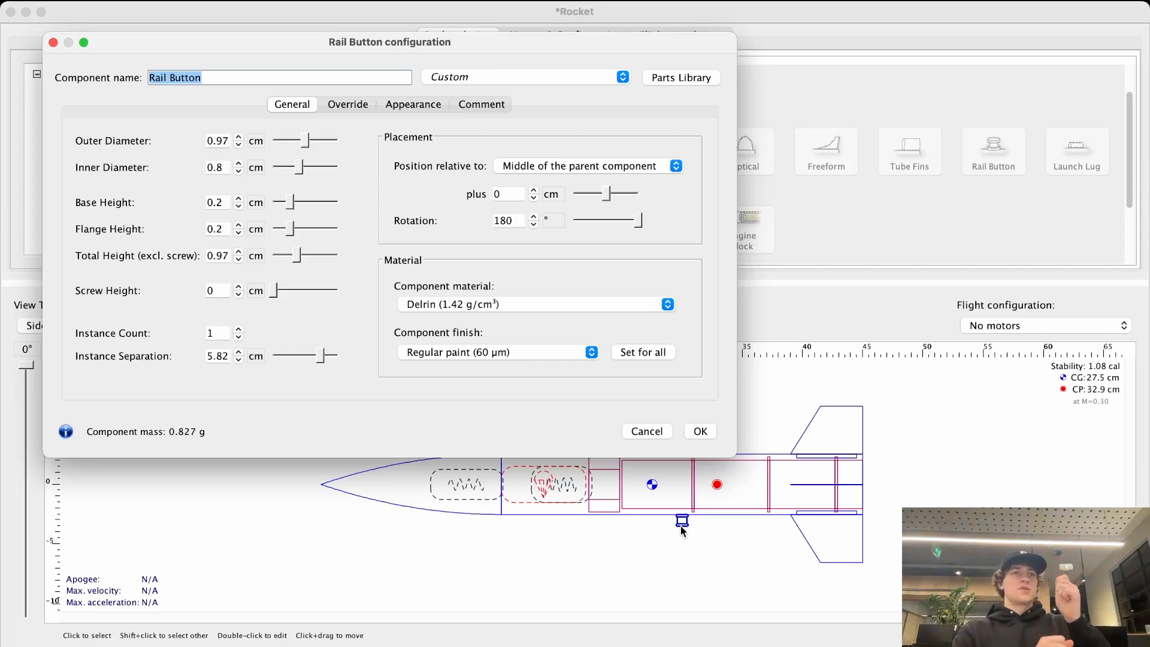
Step: Resize the rail button to 0.5 cm outer diameter, 0.2 cm inner diameter and 0.6 cm total height, and set its instance count to 2
mouse_move(306, 141)
left_mouse_down()
mouse_move(278, 140)
mouse_move(309, 136)
mouse_move(280, 170)
mouse_move(289, 141)
left_mouse_up()
mouse_move(293, 203)
left_mouse_down()
mouse_move(310, 206)
mouse_move(294, 205)
left_mouse_up()
left_click_drag(296, 255, 283, 257)
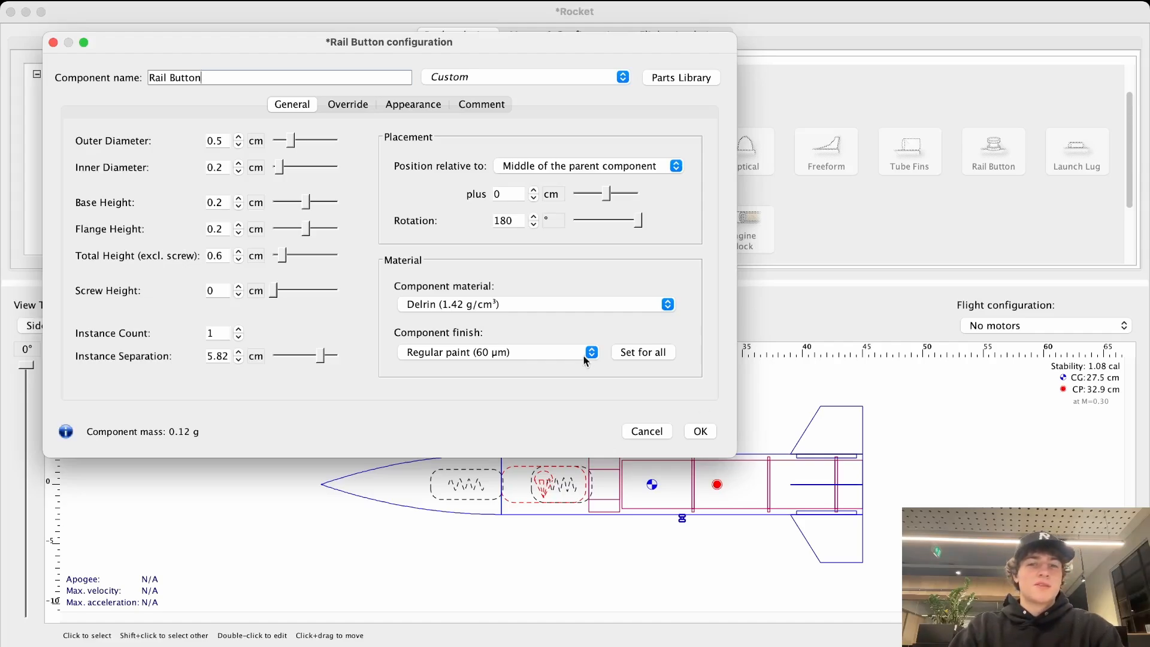
left_click(219, 333)
type("2")
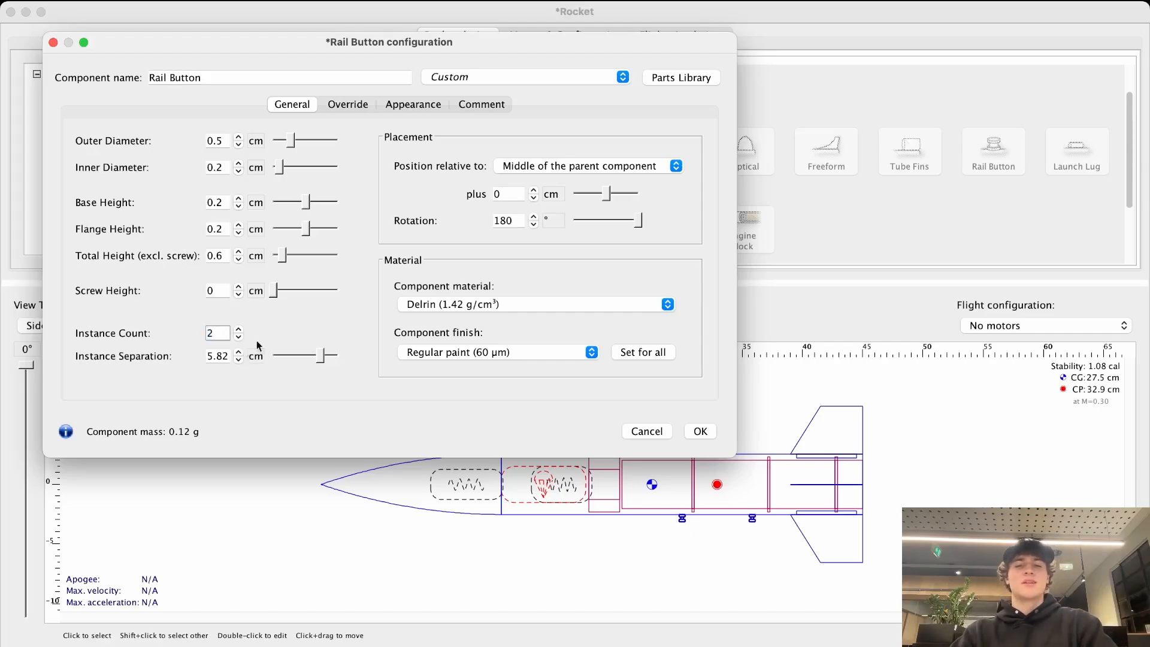
Step: Set the rail buttons' instance separation to 15 cm and their offset from the body tube's middle to -2.8 cm, and accept the configuration
mouse_move(322, 357)
left_mouse_down()
mouse_move(303, 361)
mouse_move(330, 357)
left_mouse_up()
left_click_drag(603, 193, 599, 195)
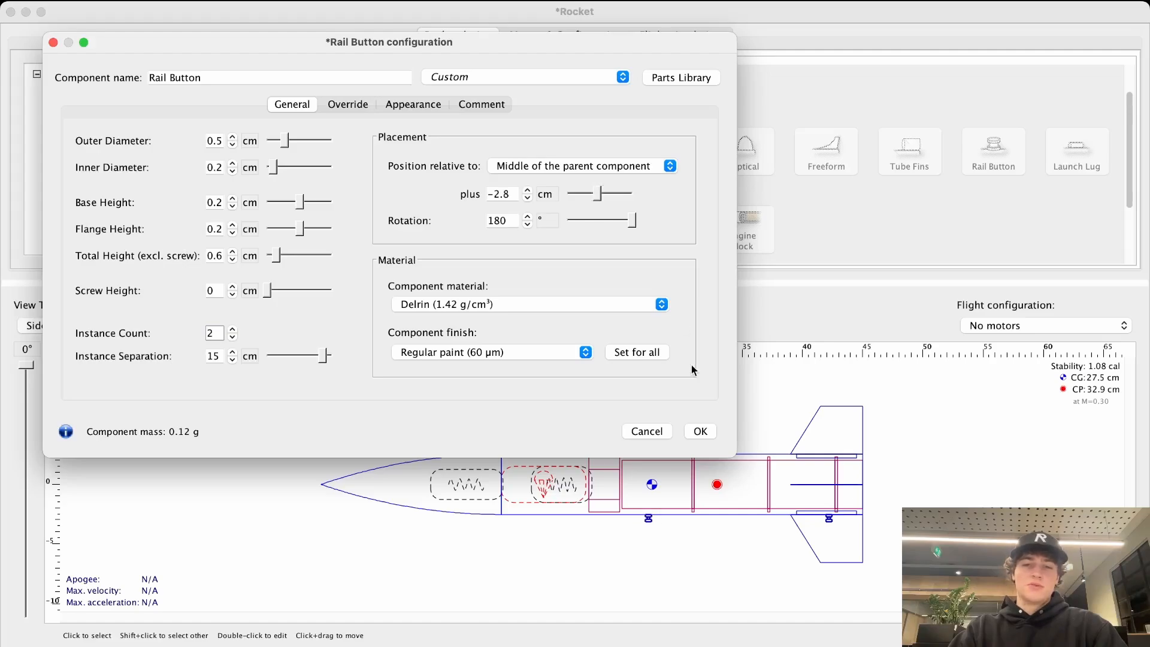
left_click(700, 432)
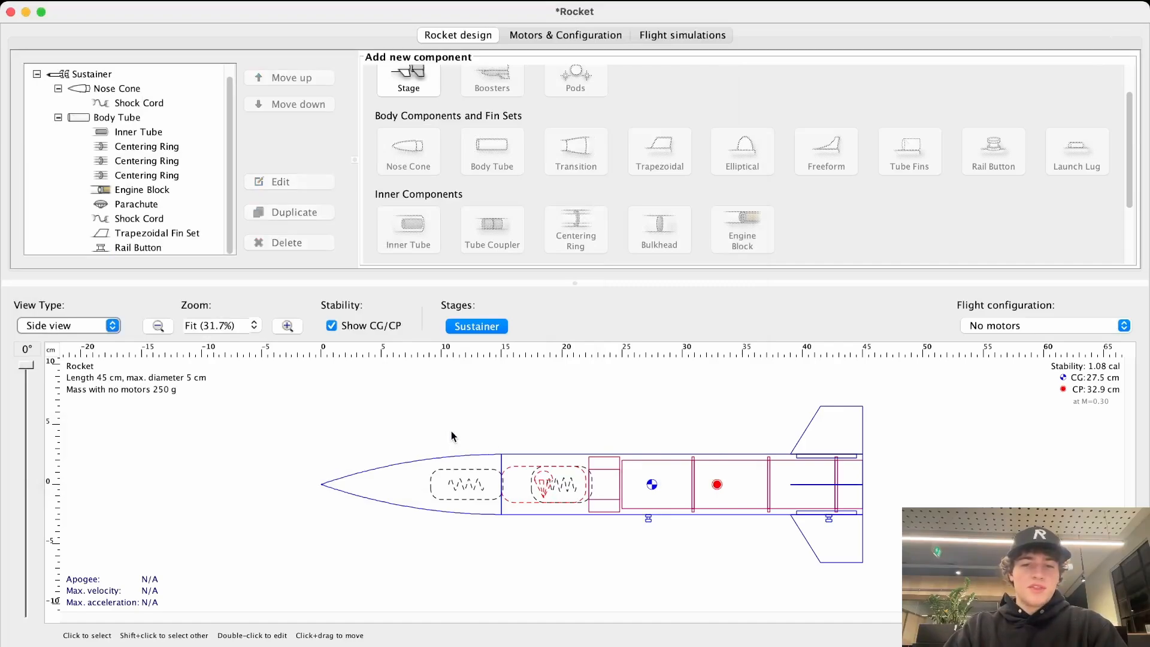
Step: Look through the component types that can be added to the body tube and the nose cone
scroll(799, 206, "up", 1)
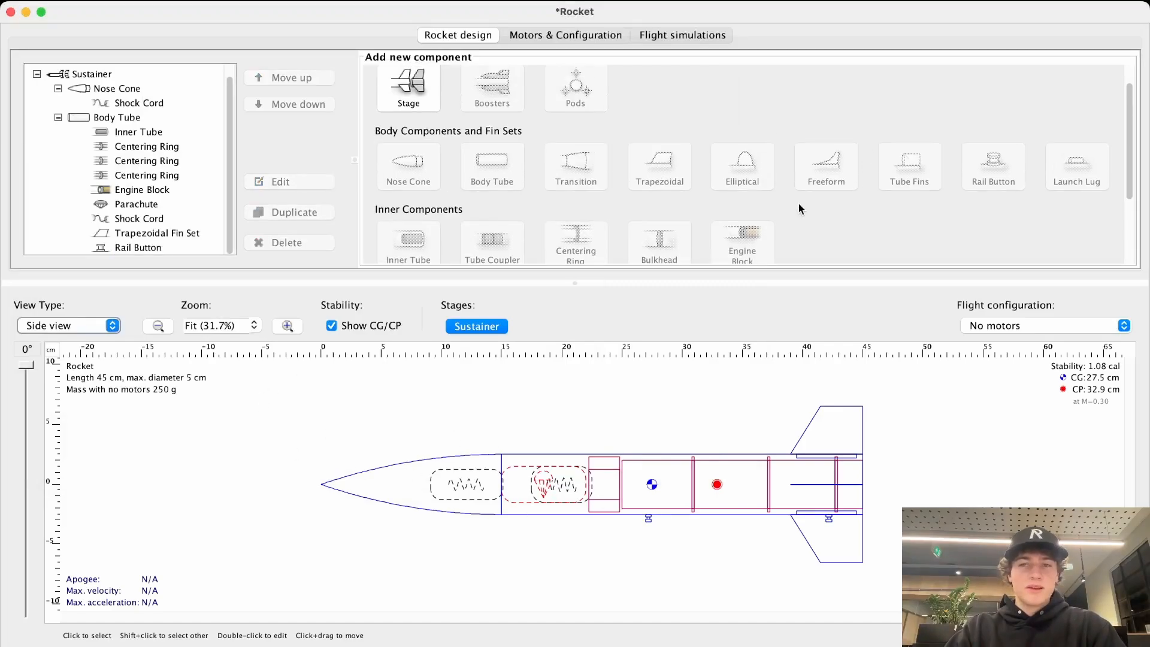
scroll(779, 206, "down", 5)
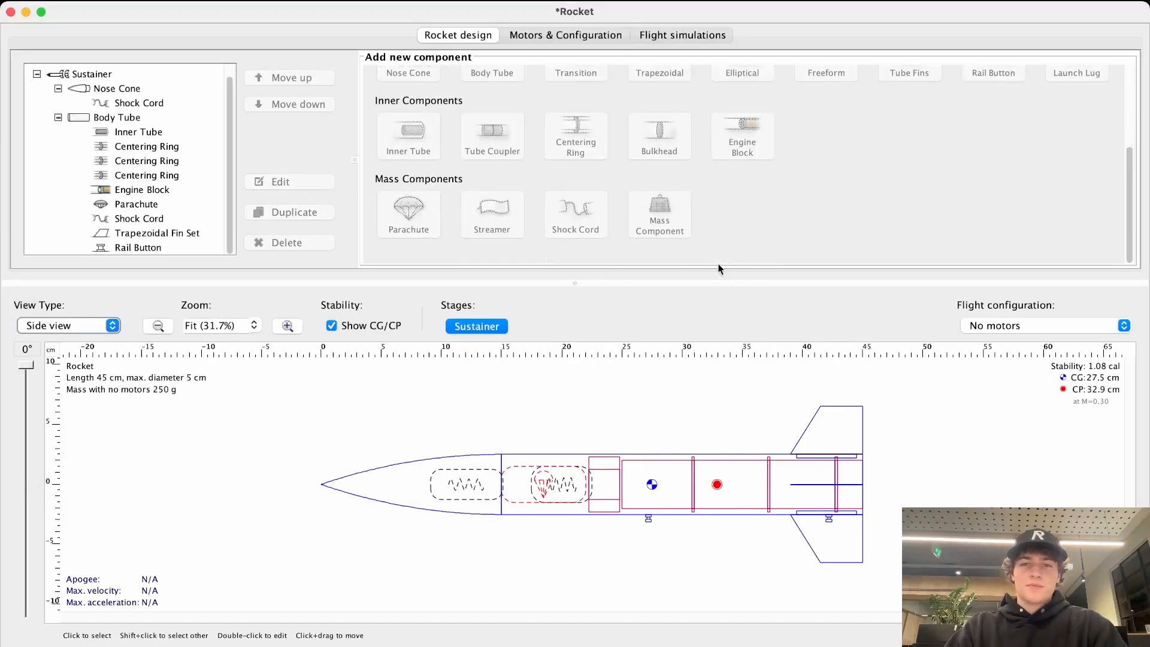
scroll(772, 211, "up", 6)
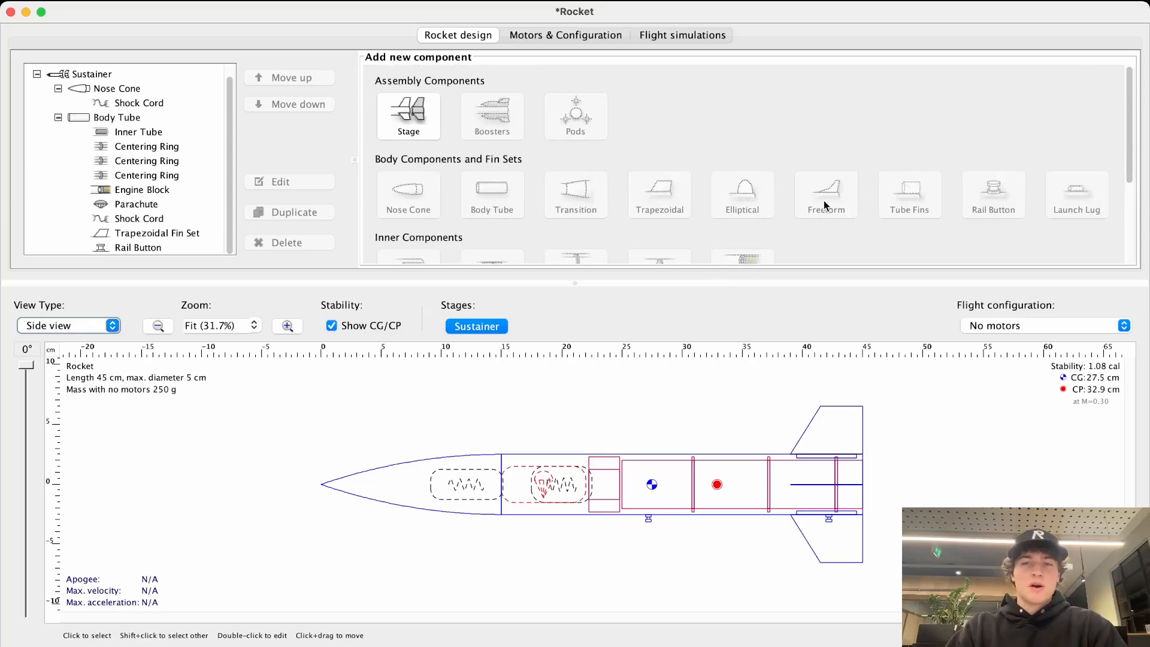
scroll(810, 205, "down", 6)
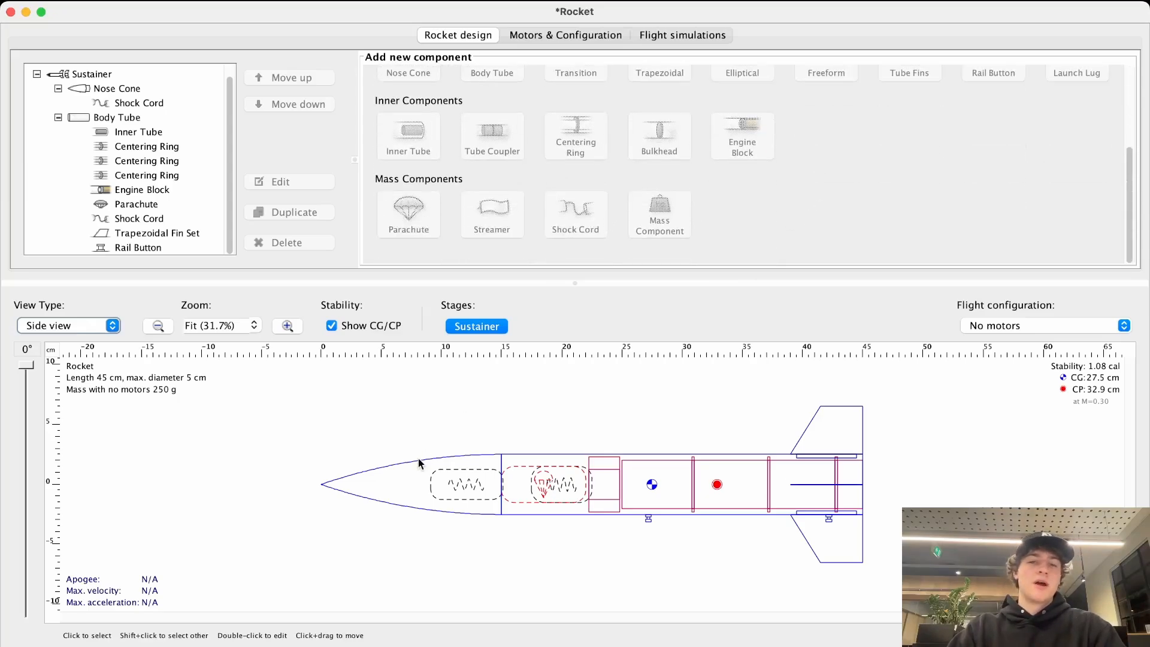
left_click(116, 118)
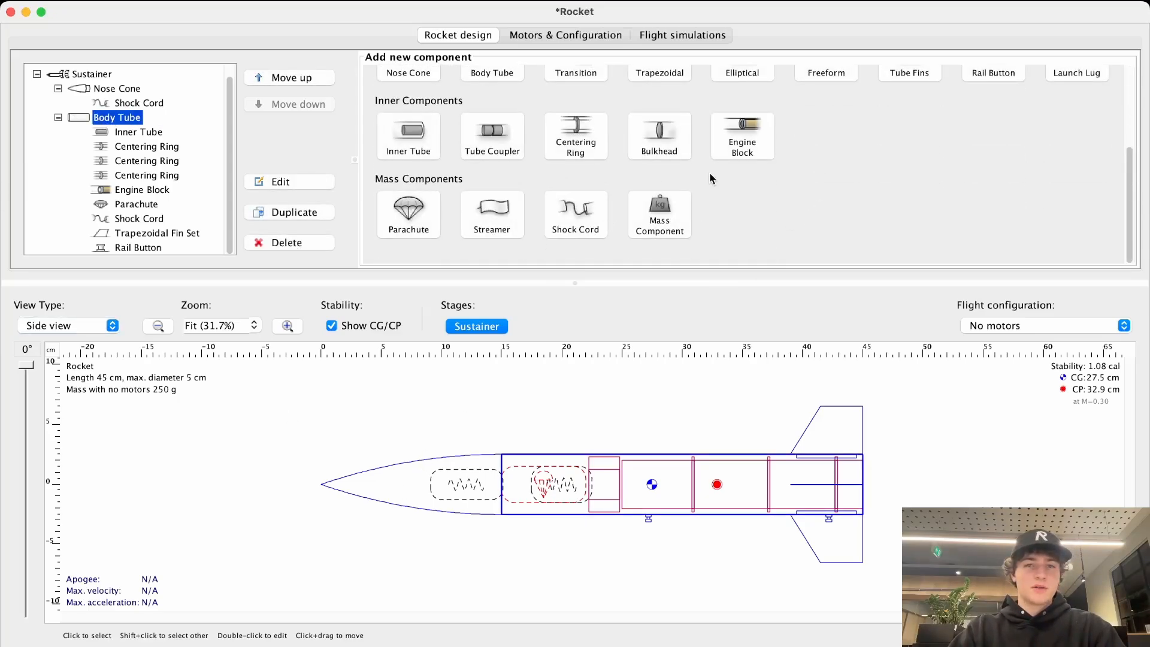
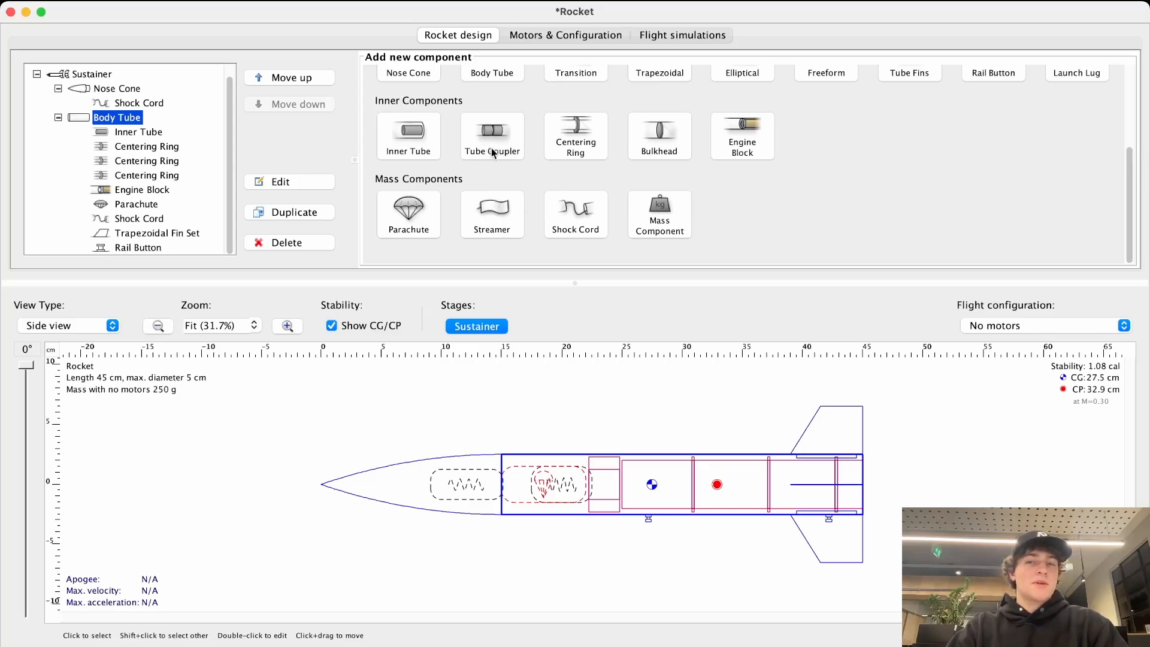
left_click(608, 515)
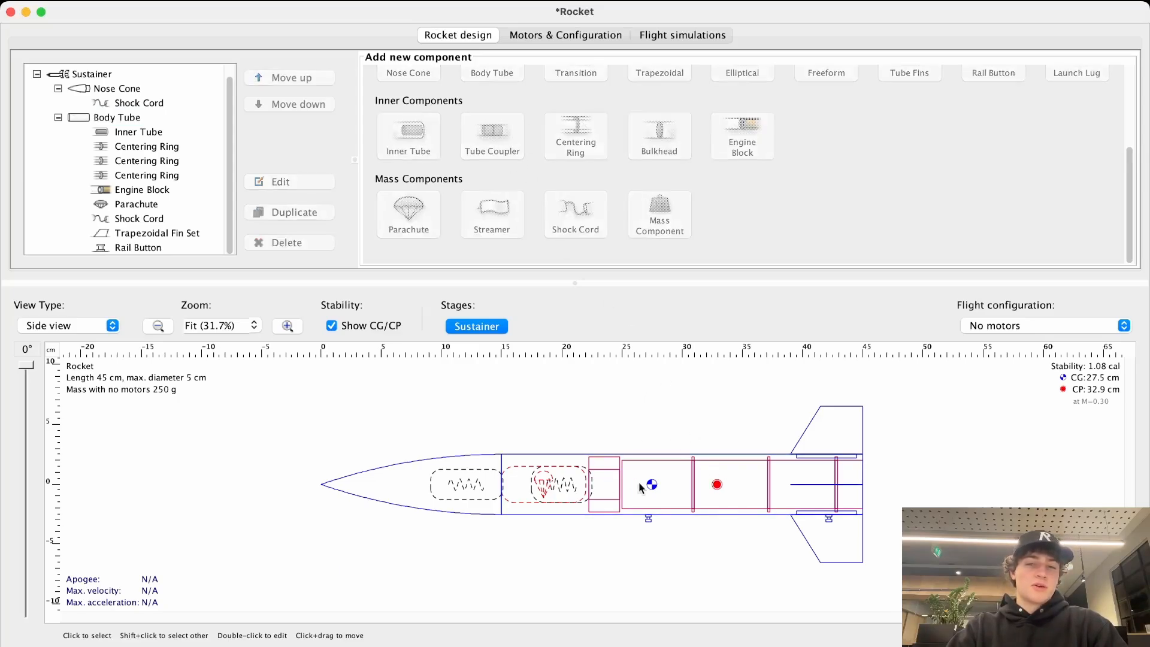
left_click(500, 467)
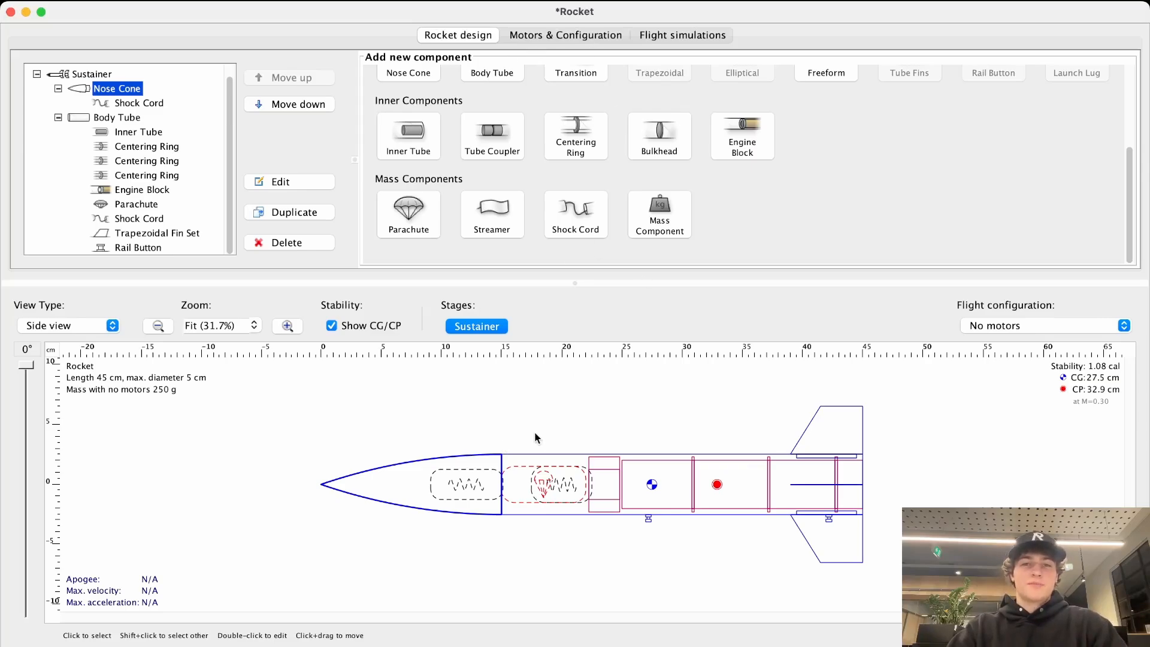
left_click(556, 434)
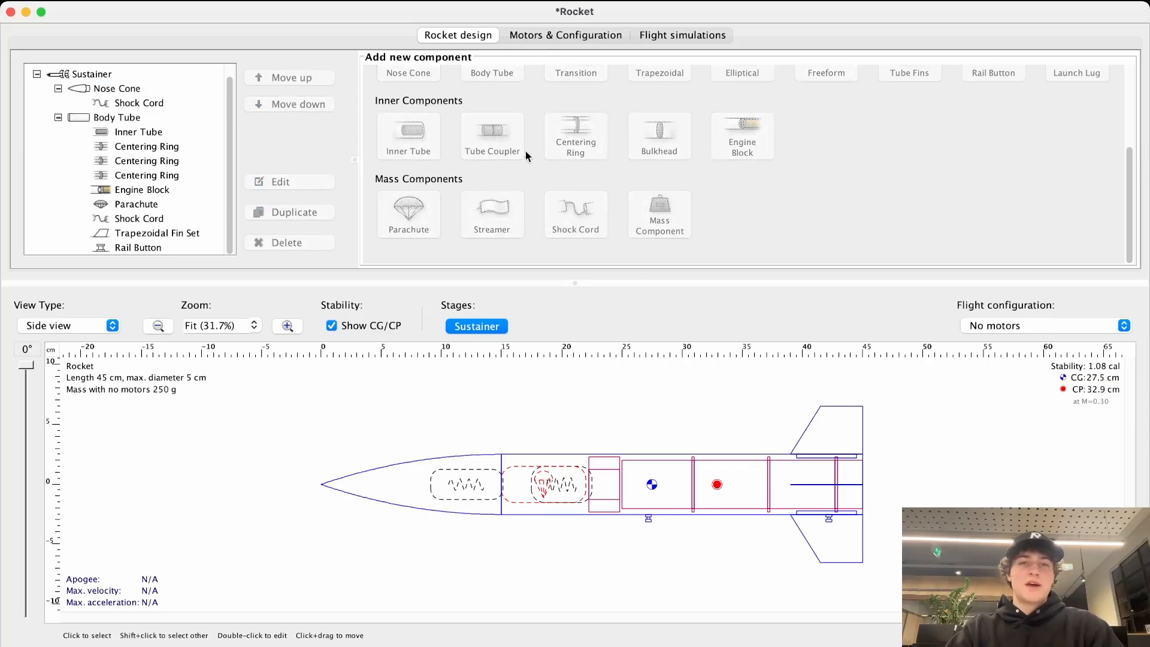
Step: Designate the inner tube as the rocket's motor mount
left_click(553, 41)
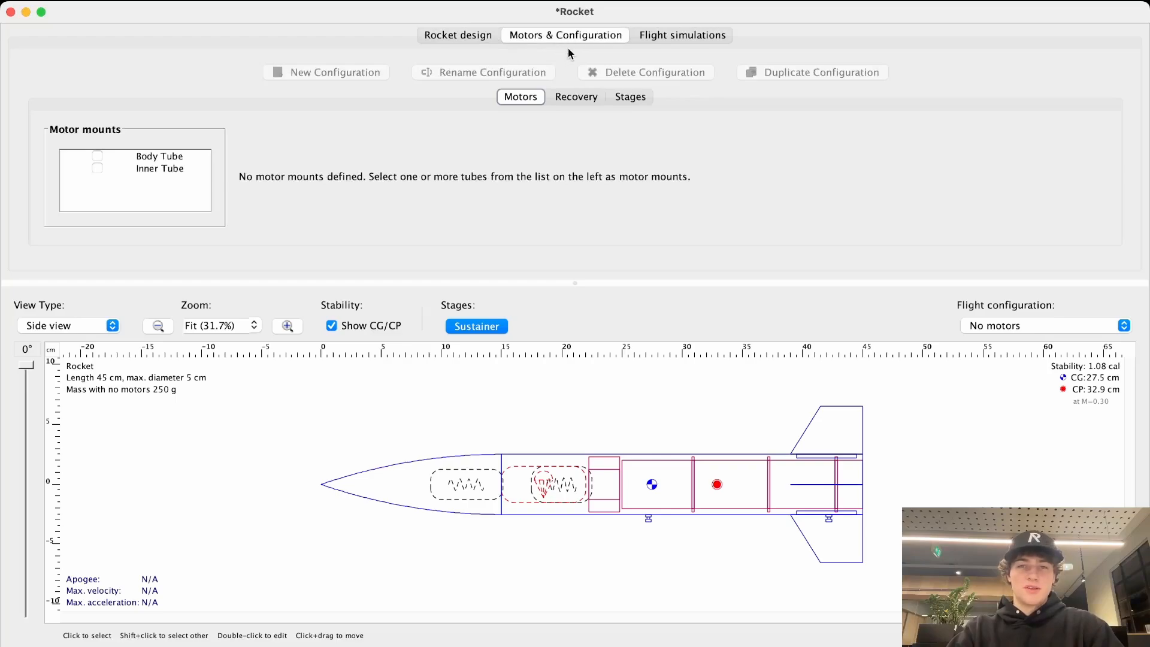
left_click(103, 170)
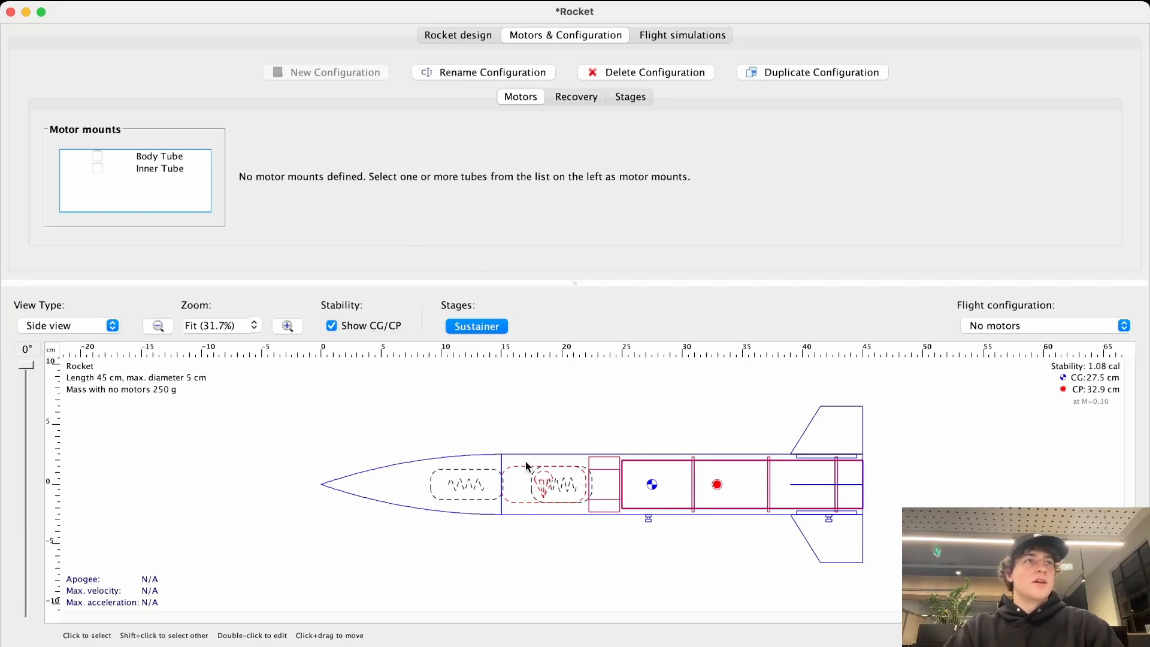
left_click(543, 467)
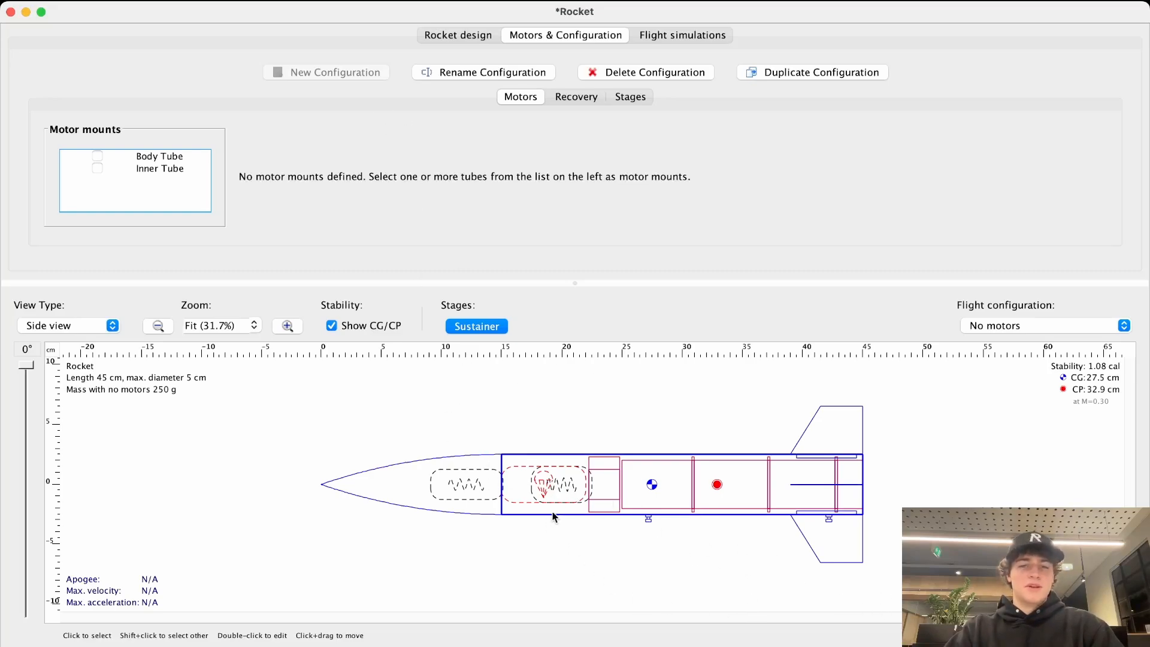
left_click(285, 443)
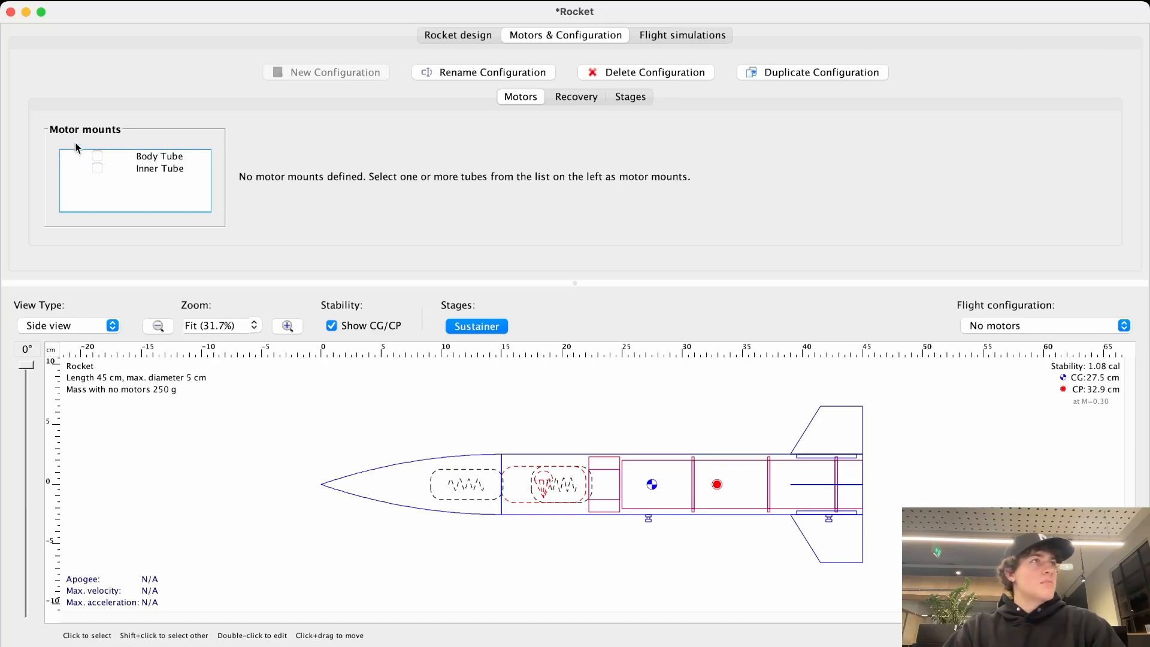
left_click(98, 169)
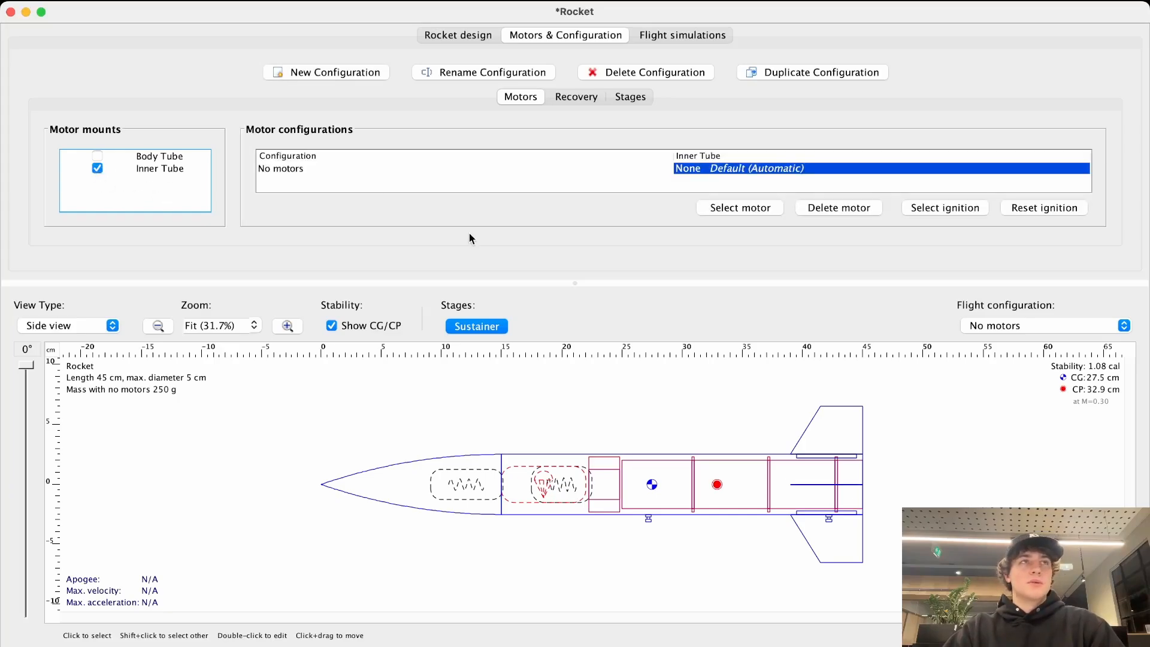
Step: Open the motor selection for the inner tube and enlarge its window to read the motor list
left_click(740, 210)
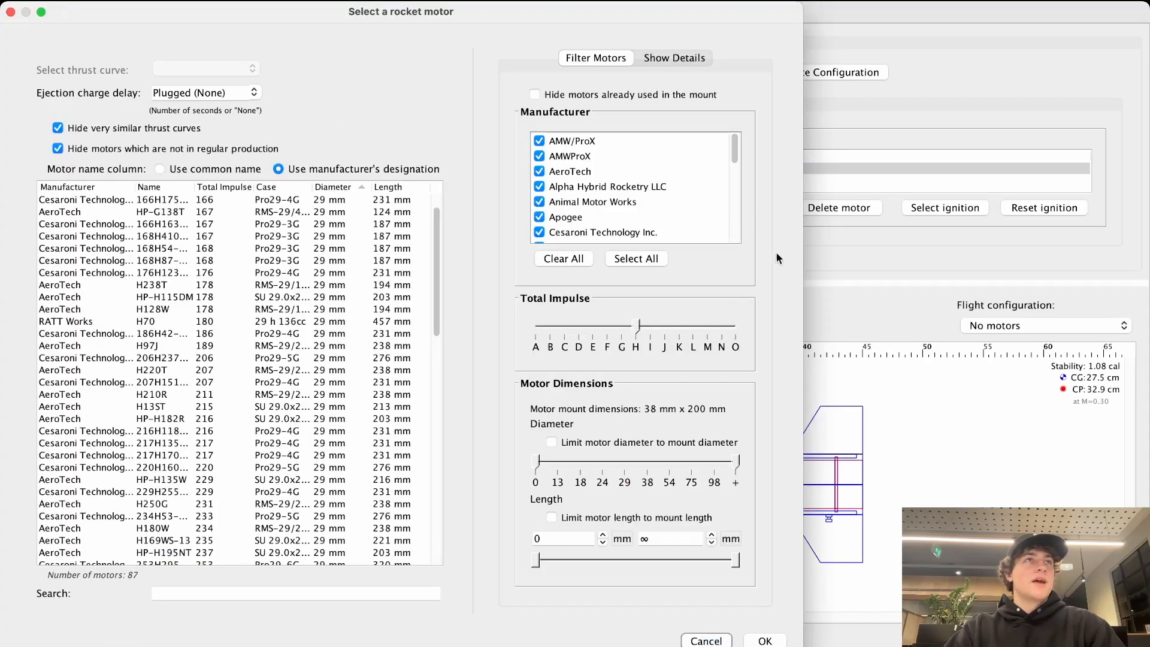
left_click_drag(803, 266, 1148, 281)
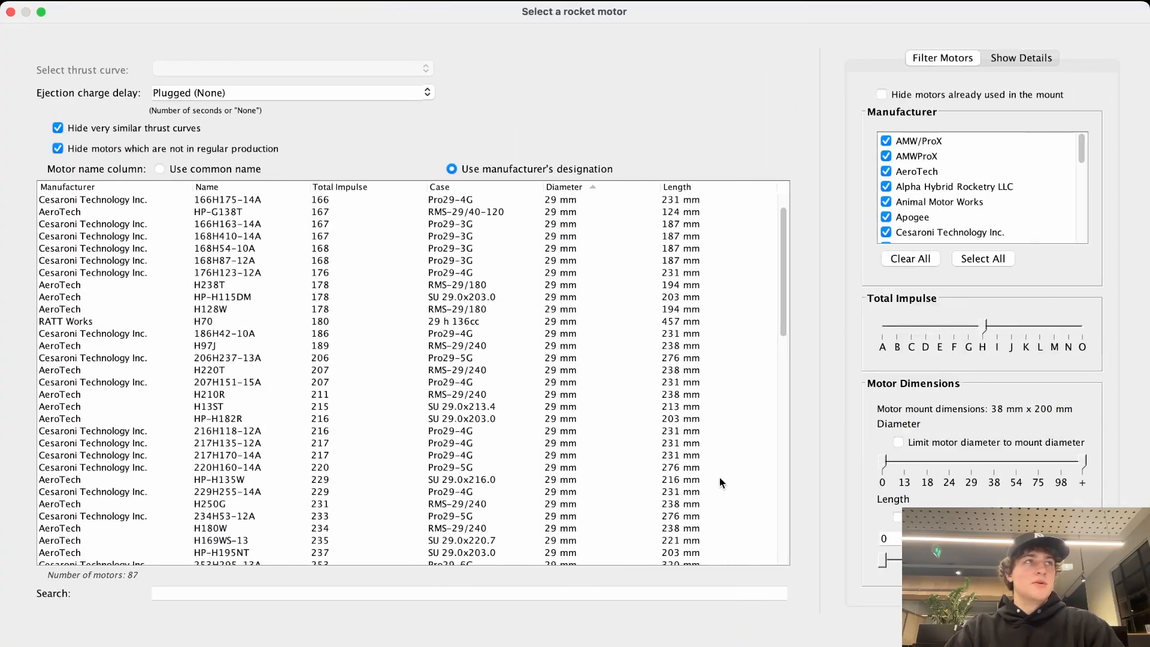
scroll(671, 470, "down", 1)
scroll(646, 470, "up", 3)
scroll(646, 470, "down", 5)
Step: Widen the total impulse filter to the full A to O range, and narrow it back to class H only
left_click_drag(983, 327, 1082, 326)
left_click(994, 331)
scroll(562, 371, "up", 4)
left_click_drag(785, 203, 759, 161)
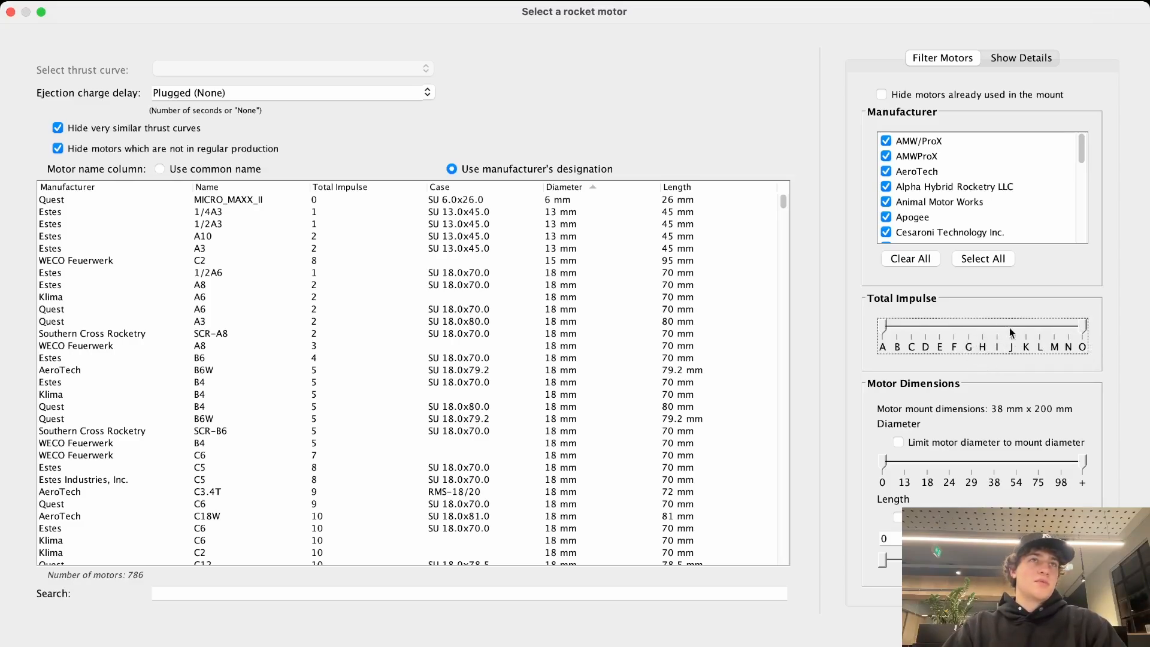
left_click_drag(1090, 328, 978, 329)
left_click_drag(884, 329, 983, 328)
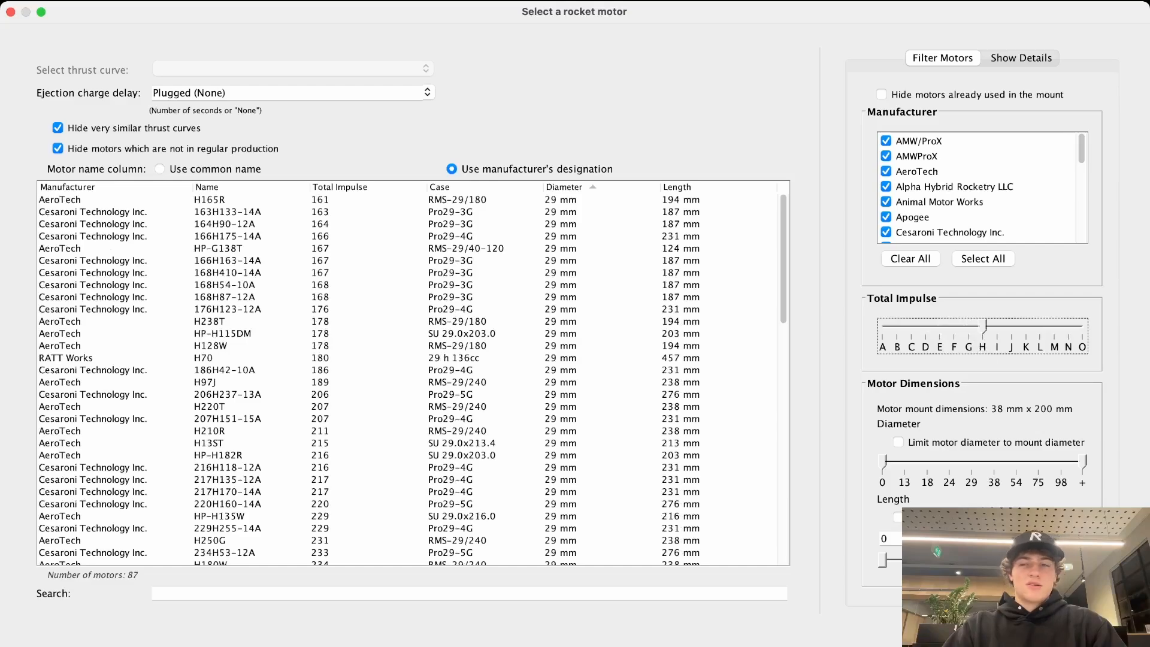
Step: Examine the list of class H motors, comparing their names, total impulse, diameters and lengths
scroll(569, 386, "down", 5)
scroll(538, 383, "up", 5)
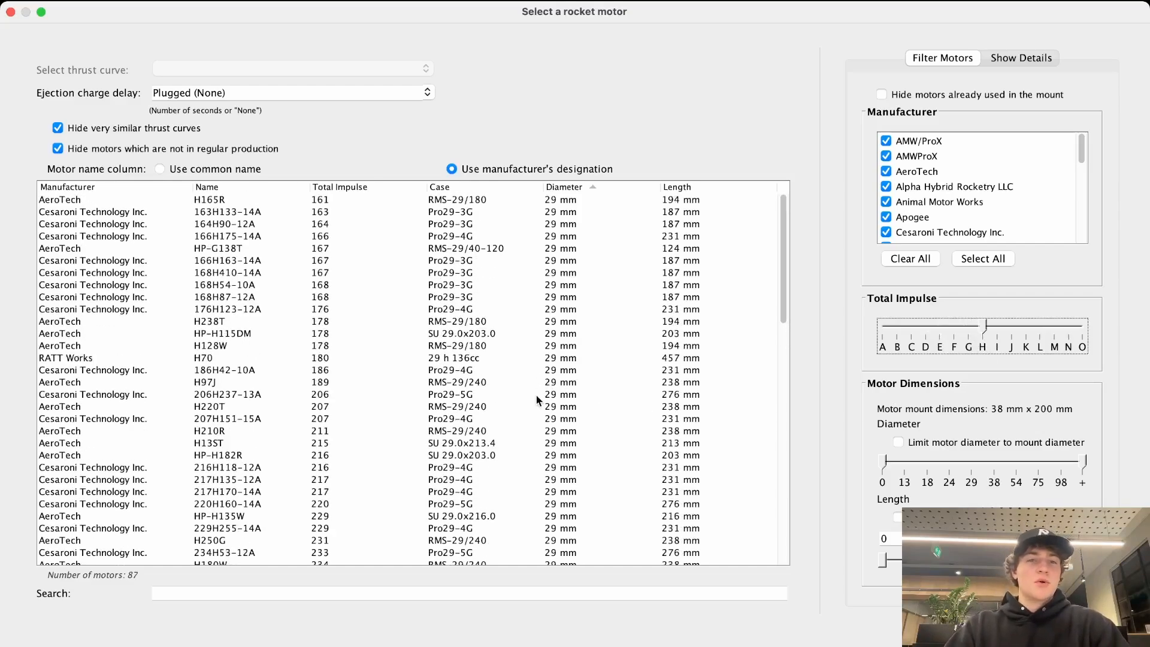
scroll(285, 374, "down", 1)
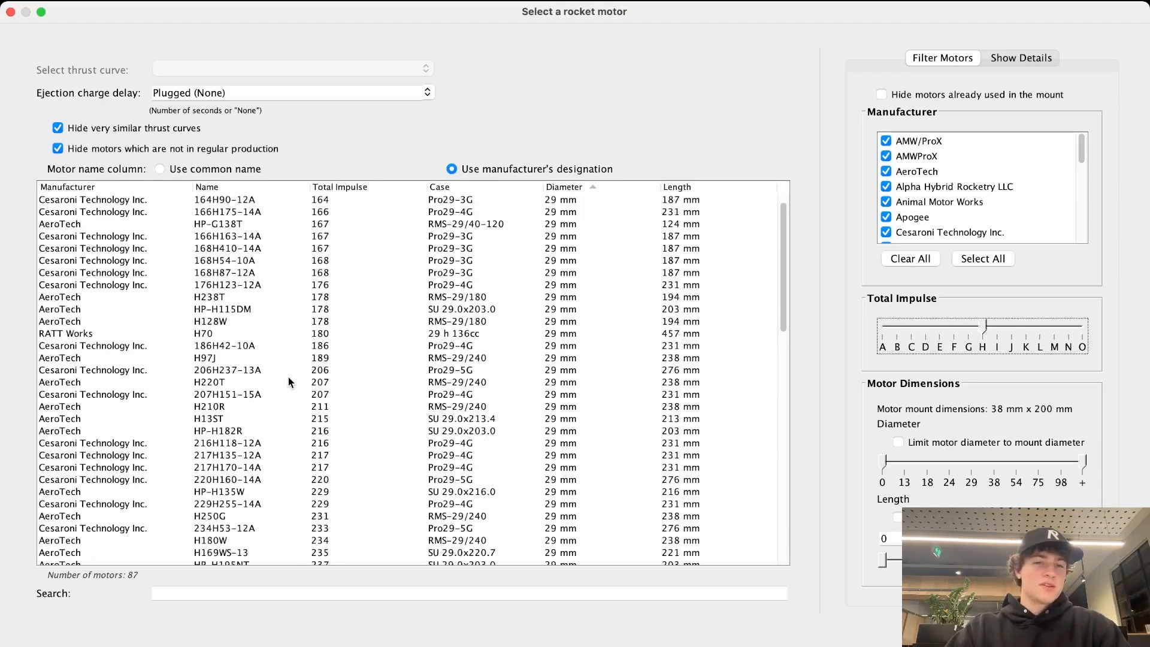
scroll(288, 376, "down", 10)
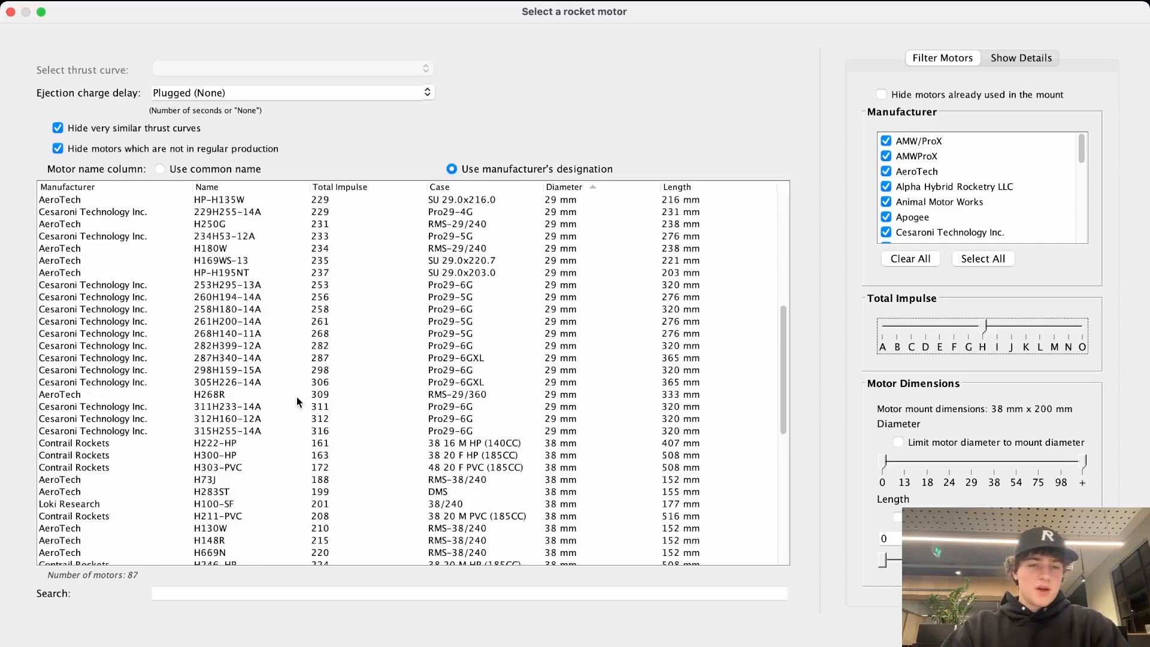
scroll(296, 396, "down", 7)
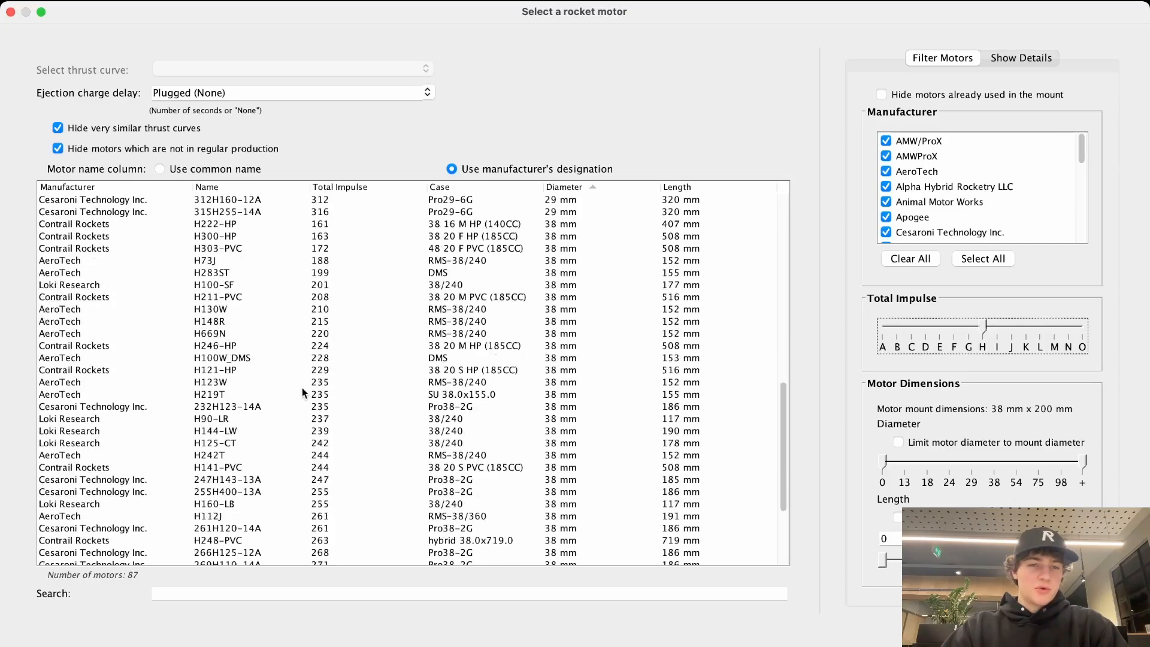
scroll(298, 388, "up", 4)
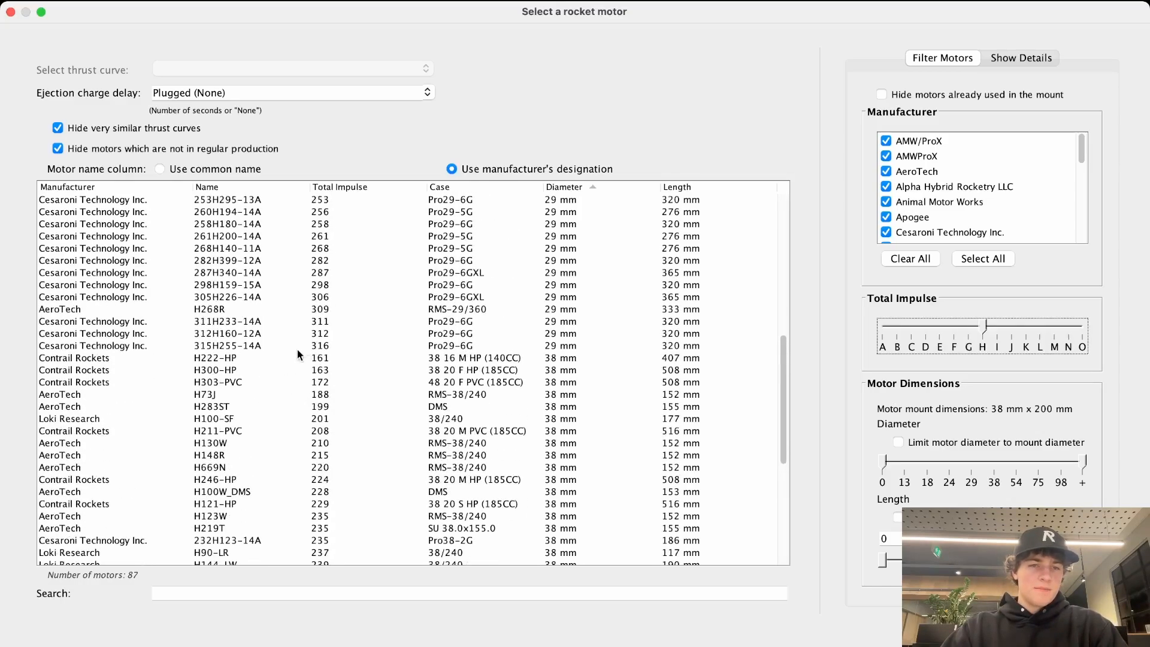
scroll(297, 350, "up", 5)
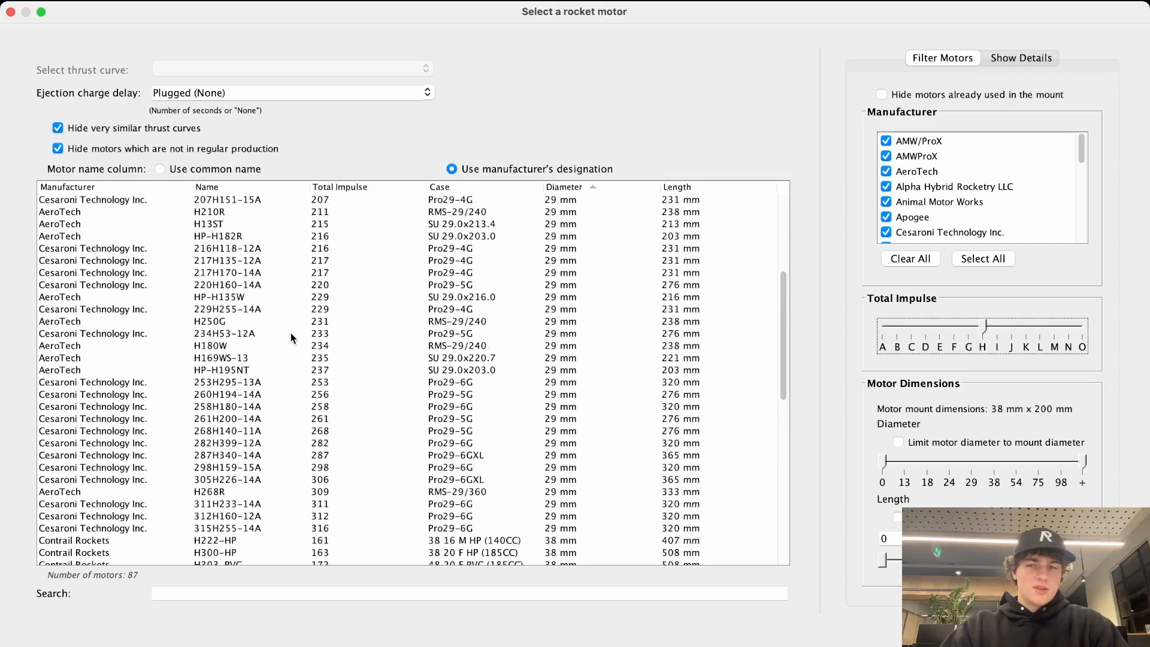
scroll(357, 353, "up", 4)
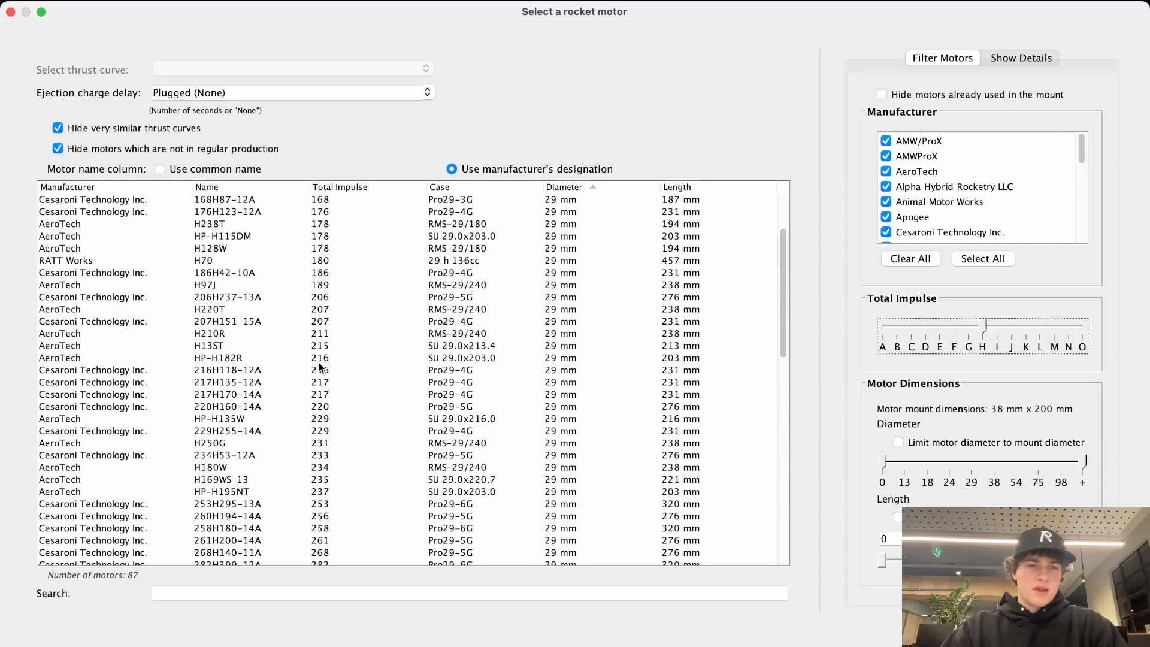
Step: Search the motors for H100 and assign the AeroTech H100W_DMS to the inner tube
left_click(189, 591)
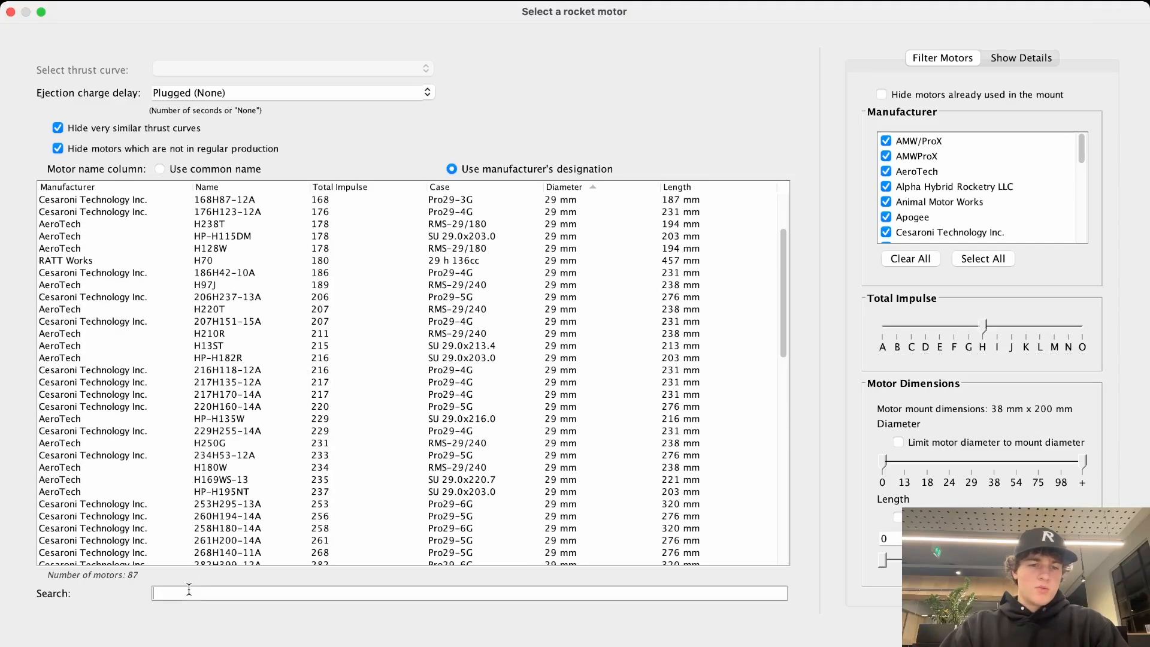
type("H100")
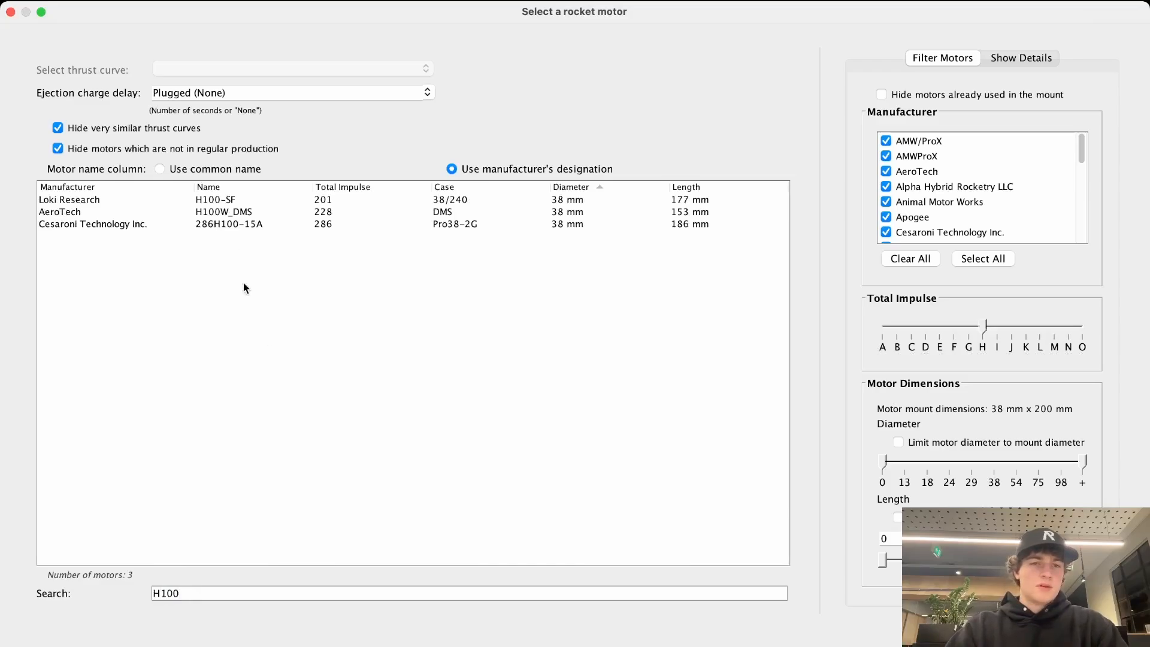
double_click(223, 211)
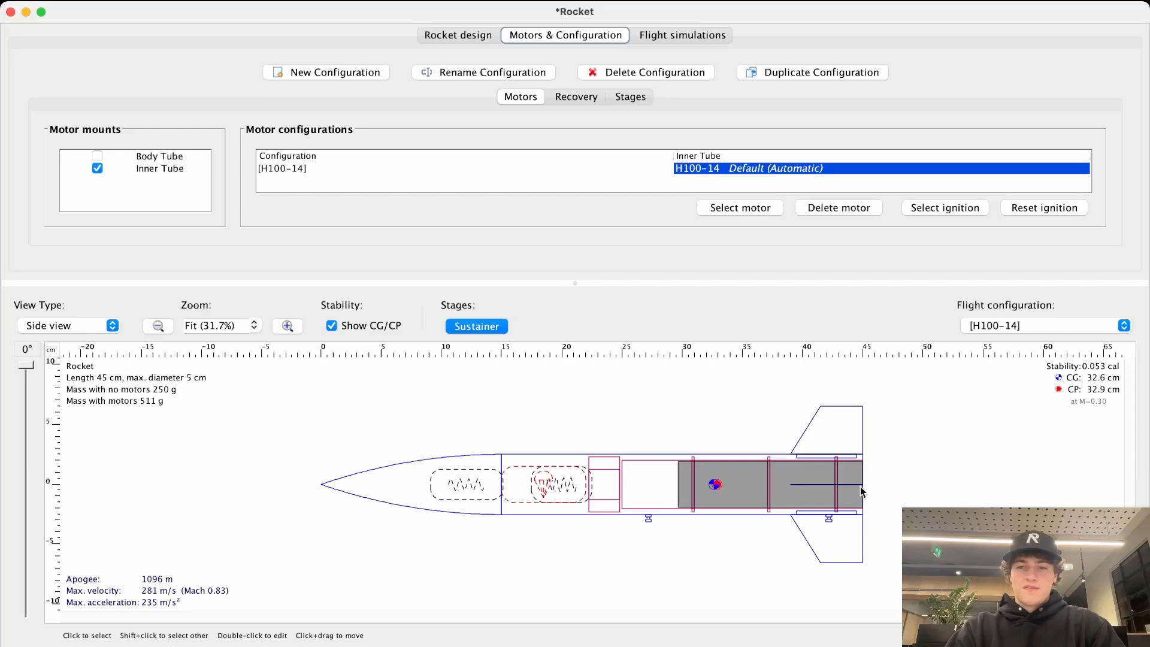
Step: Review the inner tube's dimensions and material in its configuration, and close it without changes
left_click(669, 479)
left_click(976, 492)
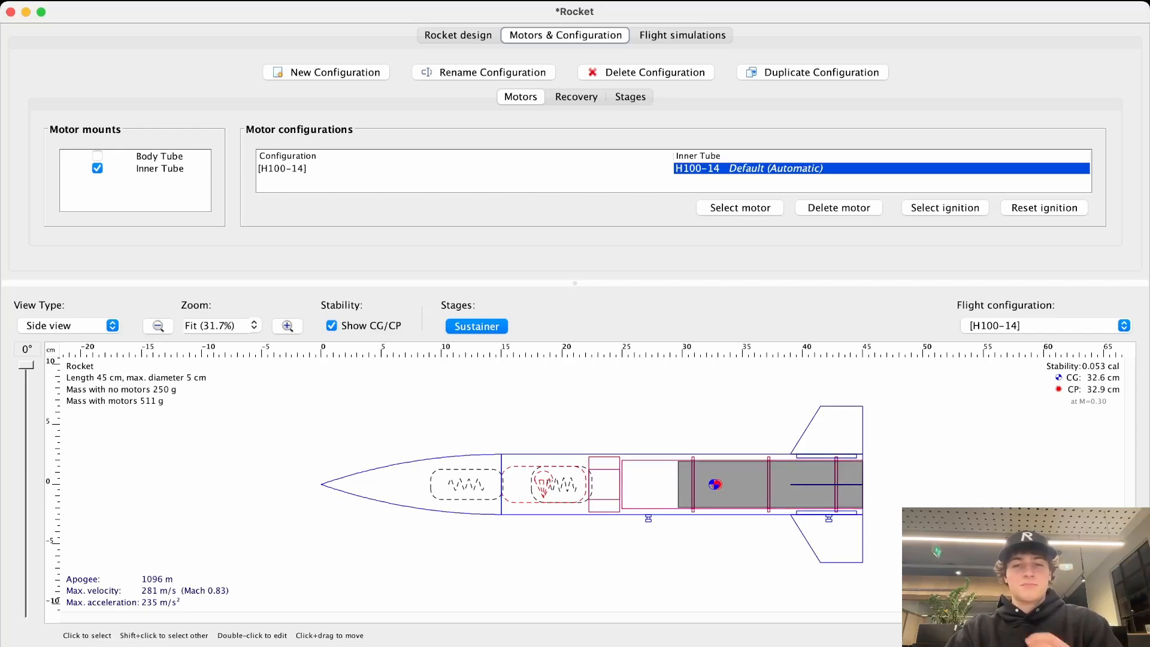
double_click(644, 482)
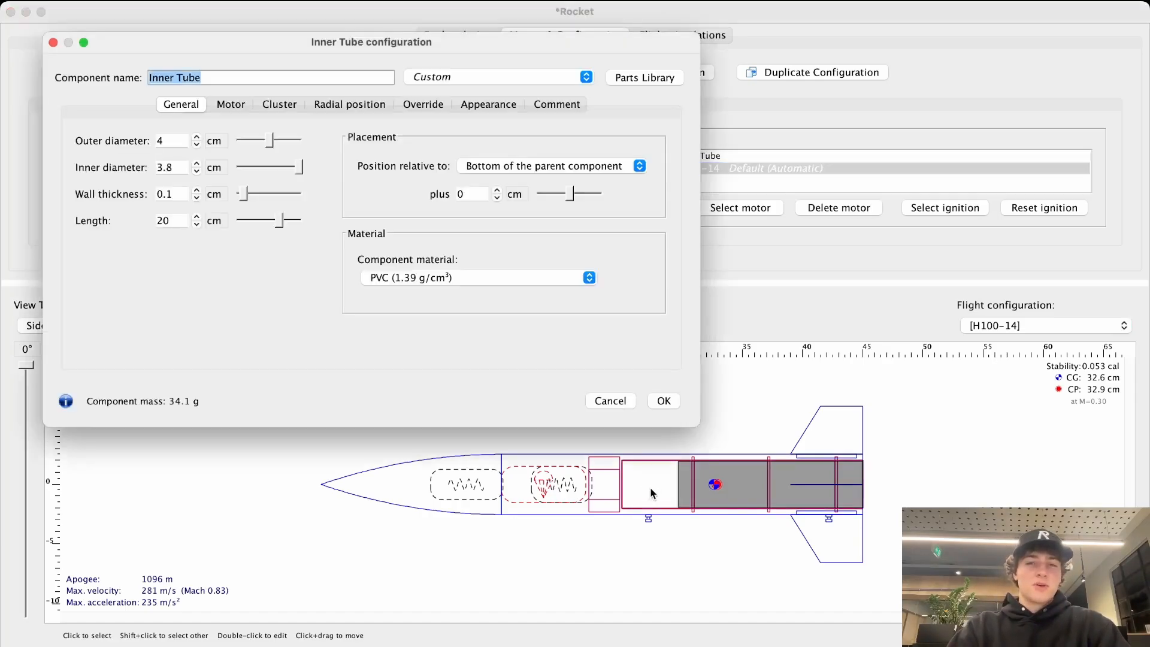
left_click(623, 403)
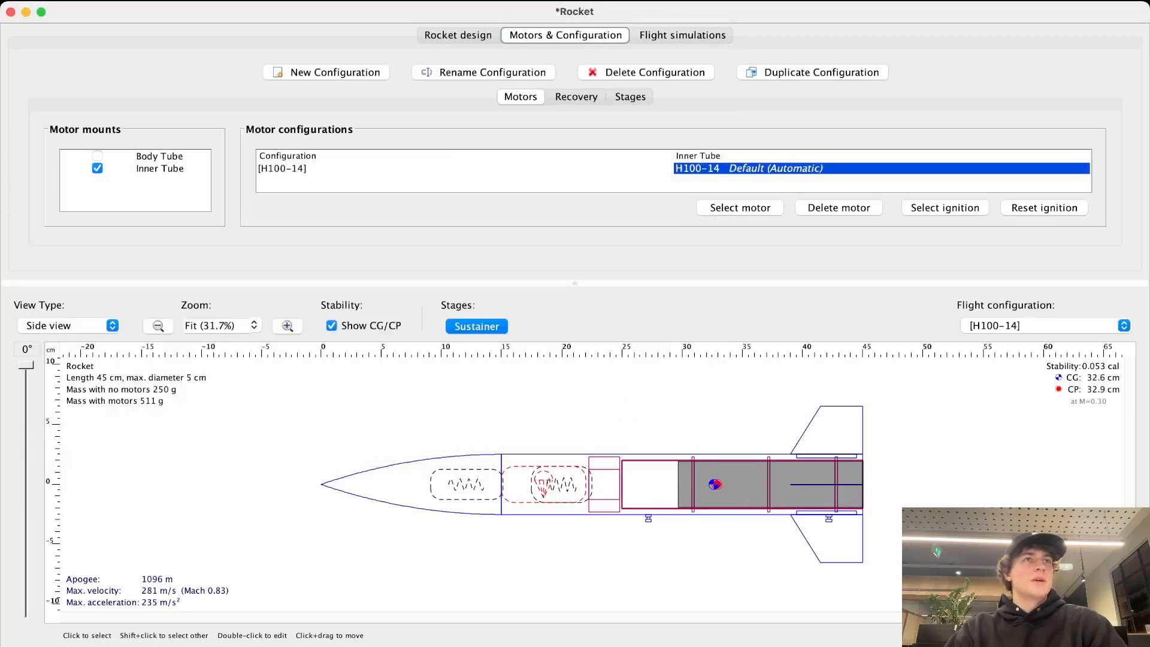
left_click(905, 442)
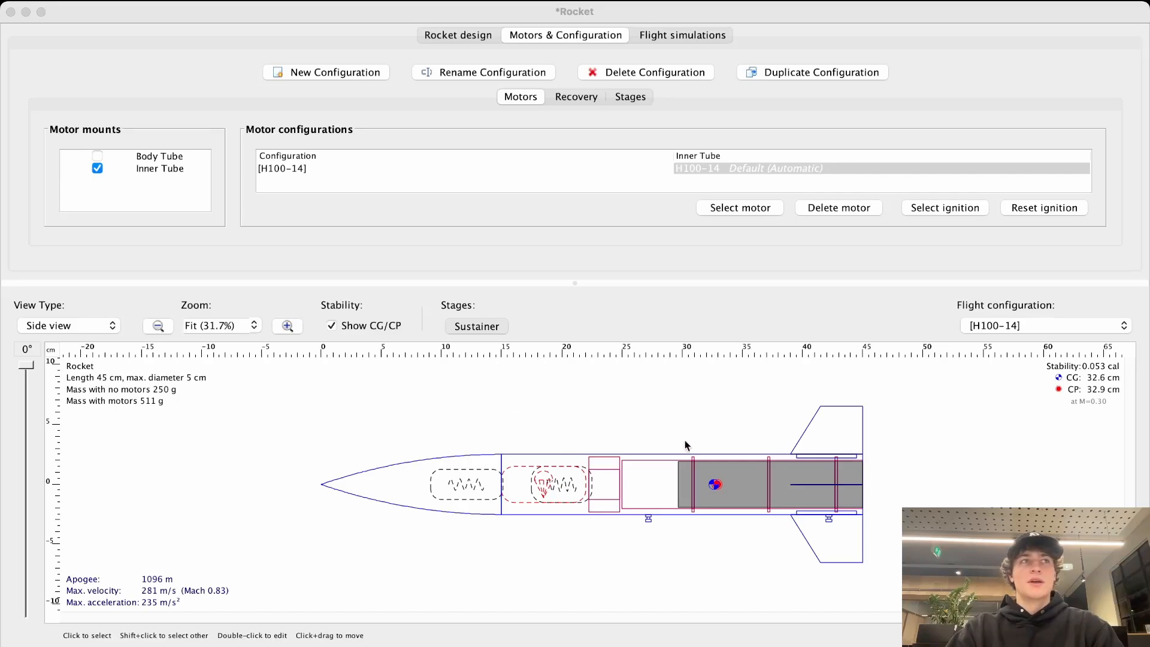
left_click(905, 430)
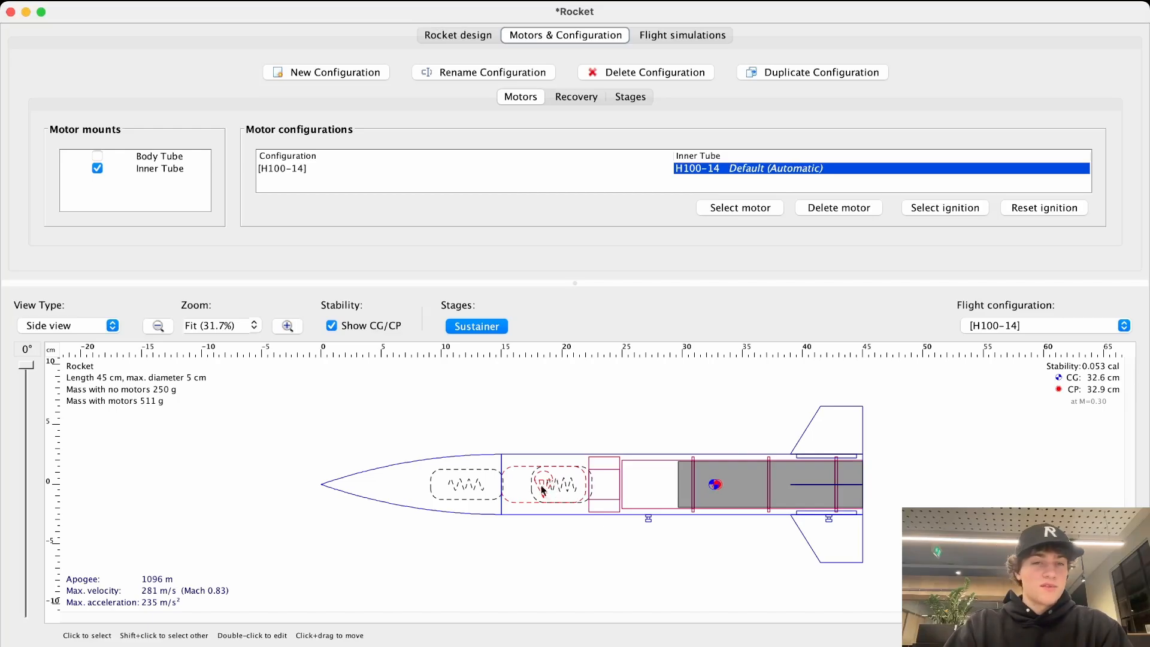
Step: Return to the rocket design, review the nose cone's shape, dimensions and material in its configuration, and close it without changes
left_click(446, 39)
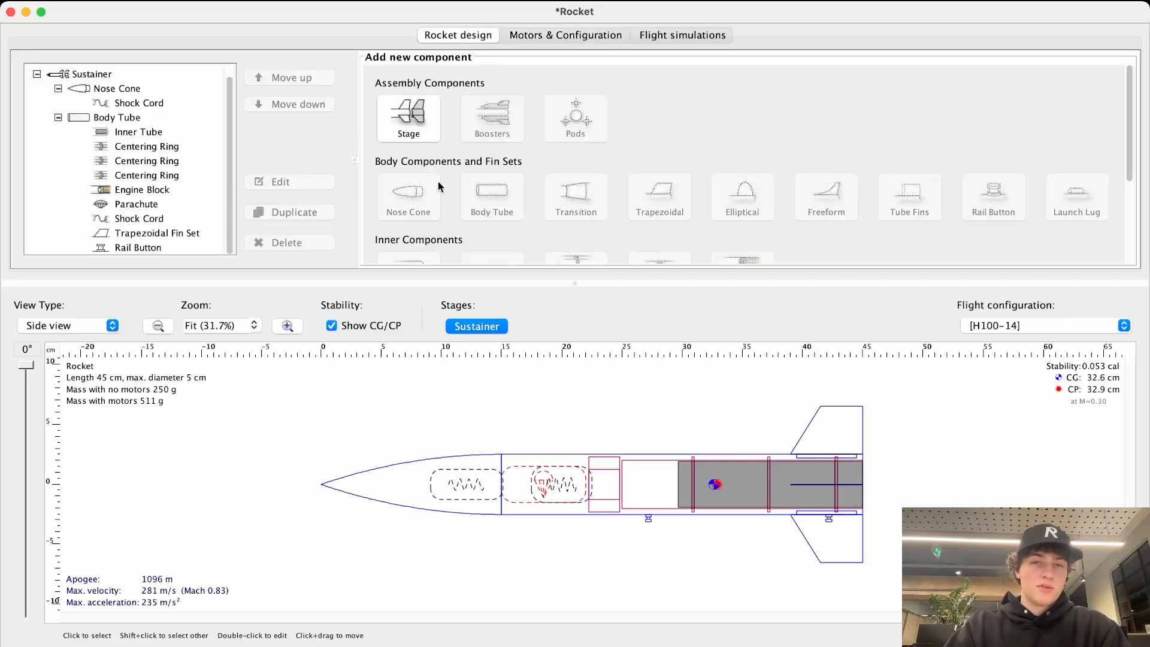
left_click(393, 489)
double_click(388, 498)
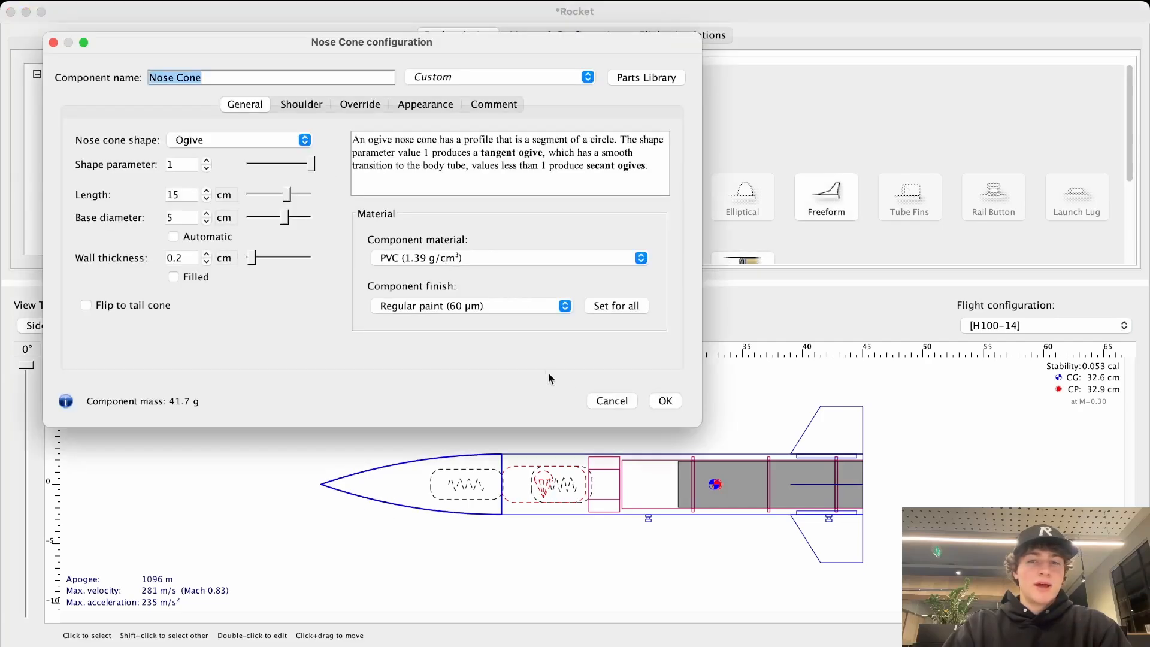
left_click(609, 399)
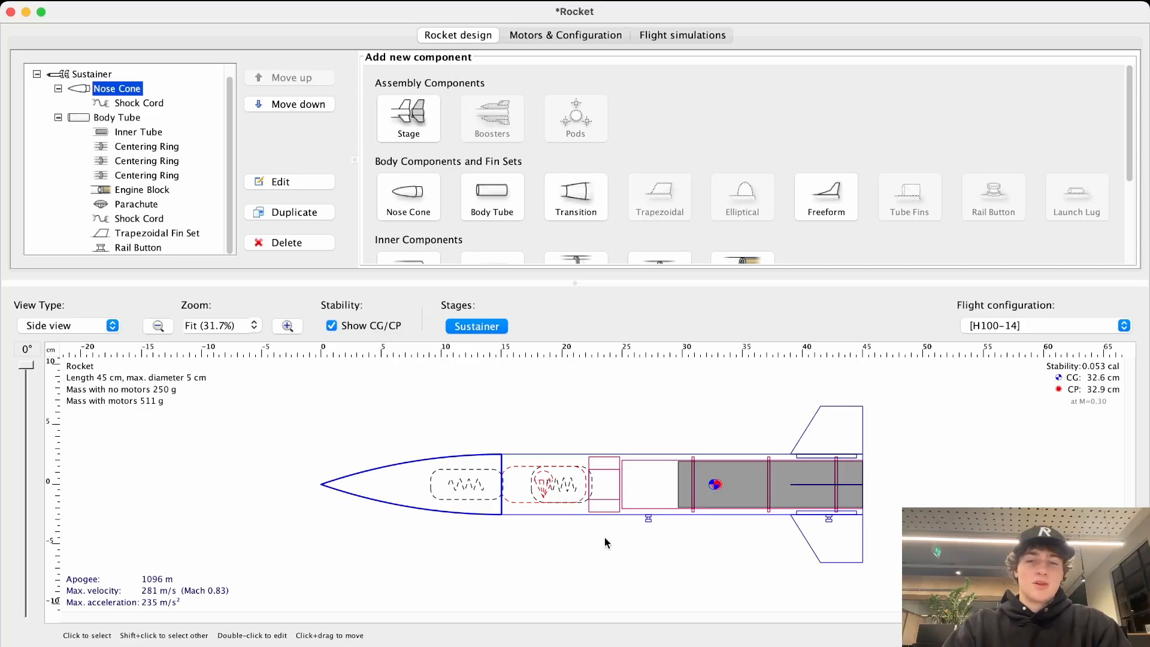
Step: Add a mass component inside the nose cone and set its mass to 100 g
scroll(772, 183, "down", 5)
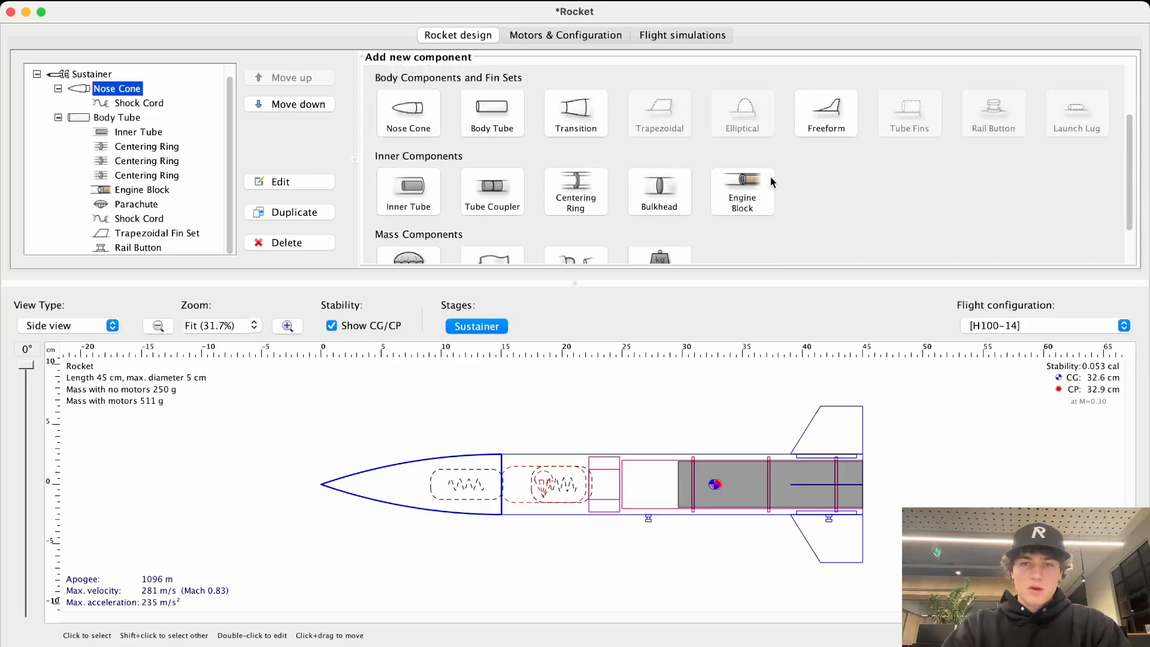
left_click(671, 221)
left_click_drag(425, 49, 612, 55)
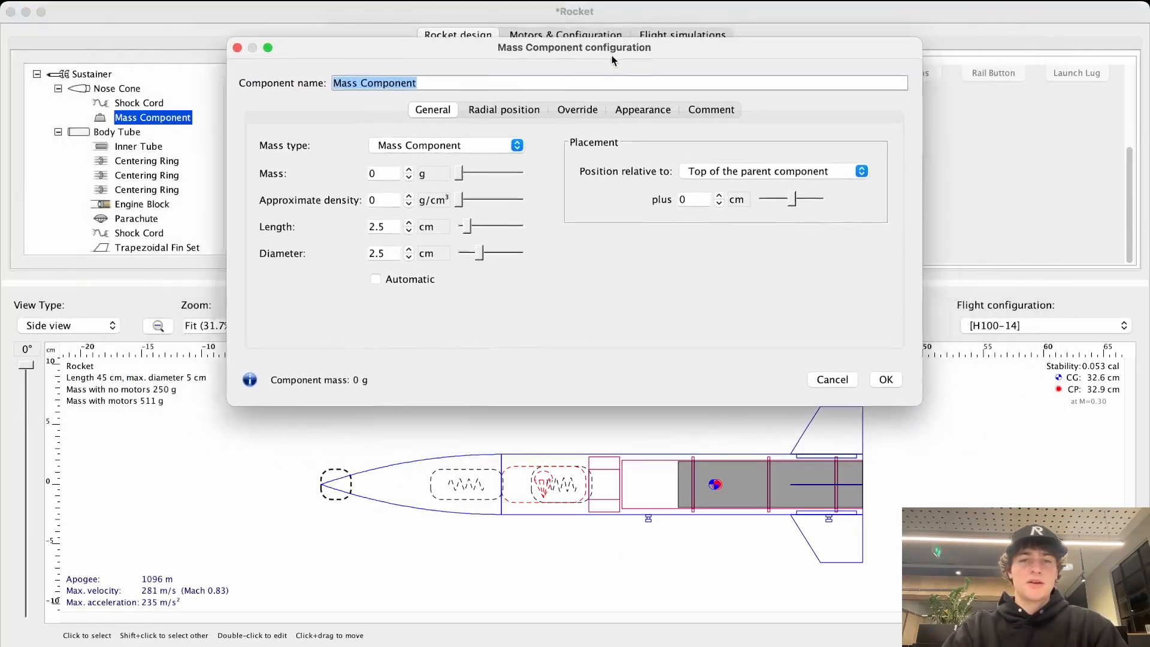
left_click(387, 177)
type("100")
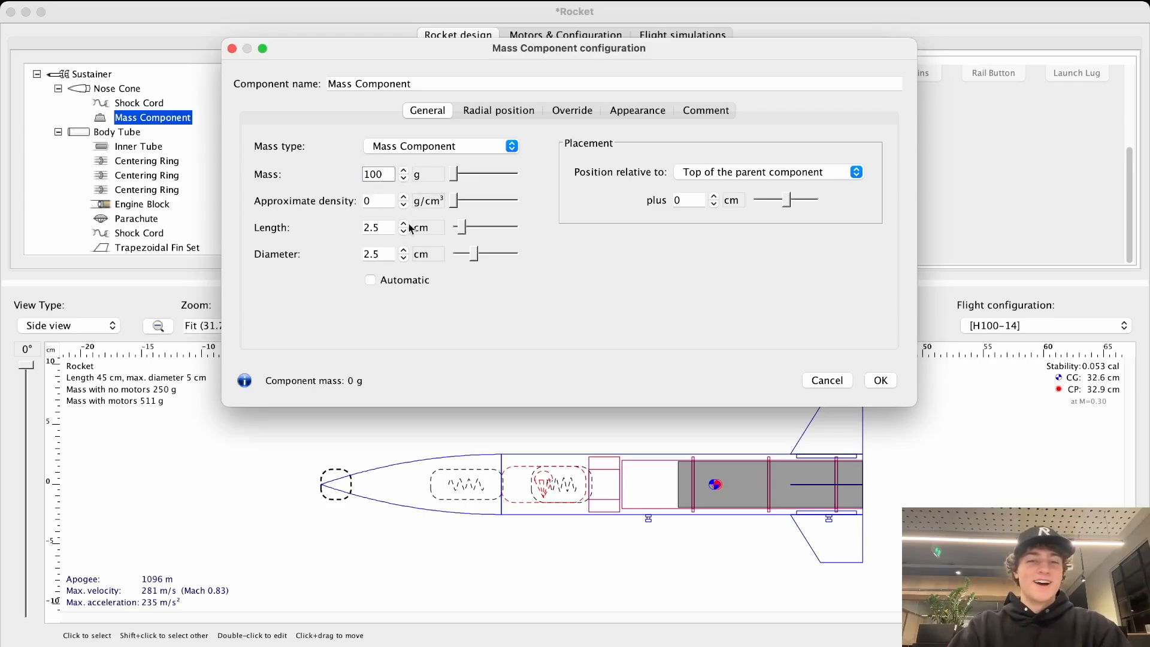
left_click_drag(386, 174, 361, 178)
left_click(385, 172)
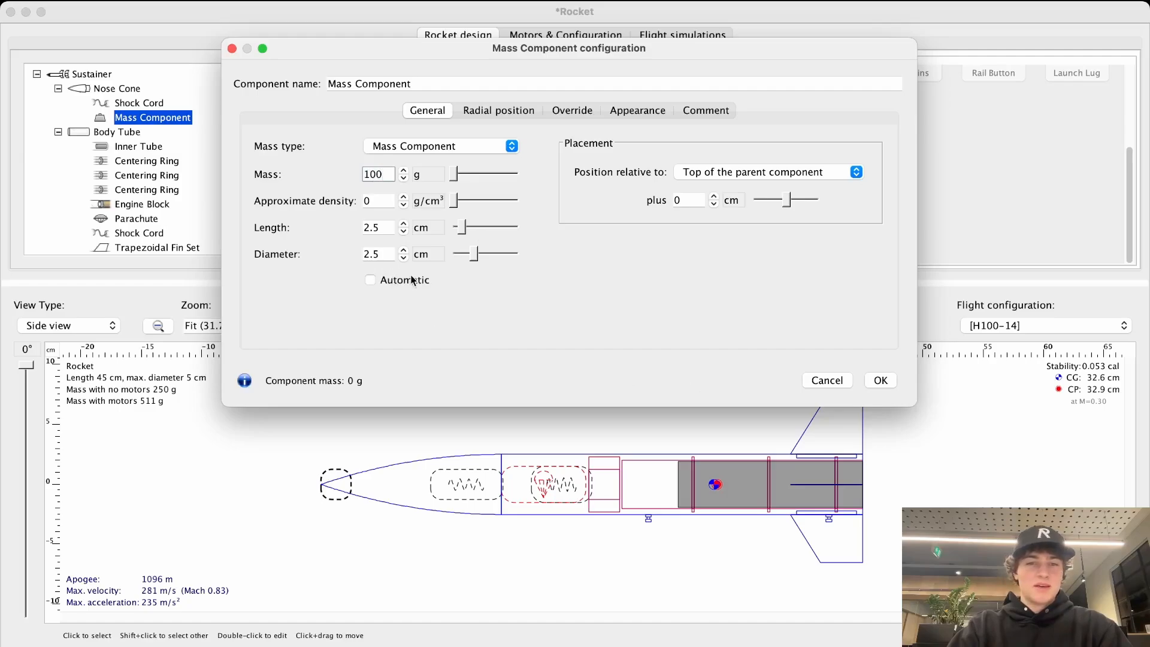
key("Return")
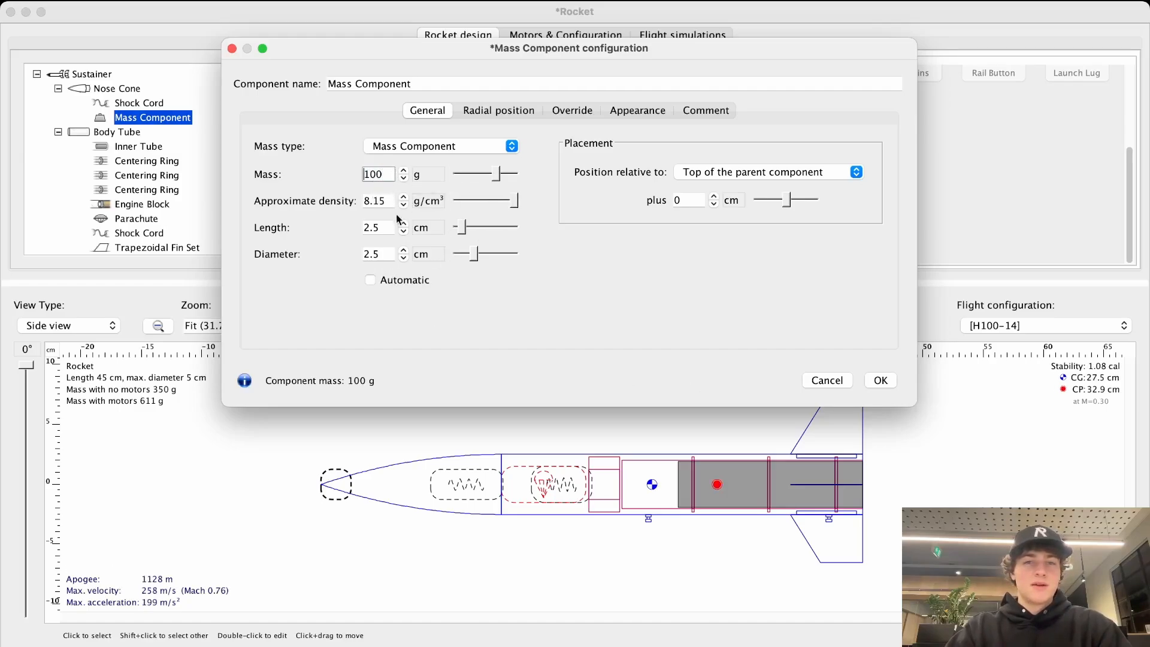
Step: Make the mass component 3.5 cm long and 1.1 cm in diameter, and offset it 1.4 cm from the nose cone's top
left_click(468, 229)
left_click_drag(468, 229, 464, 258)
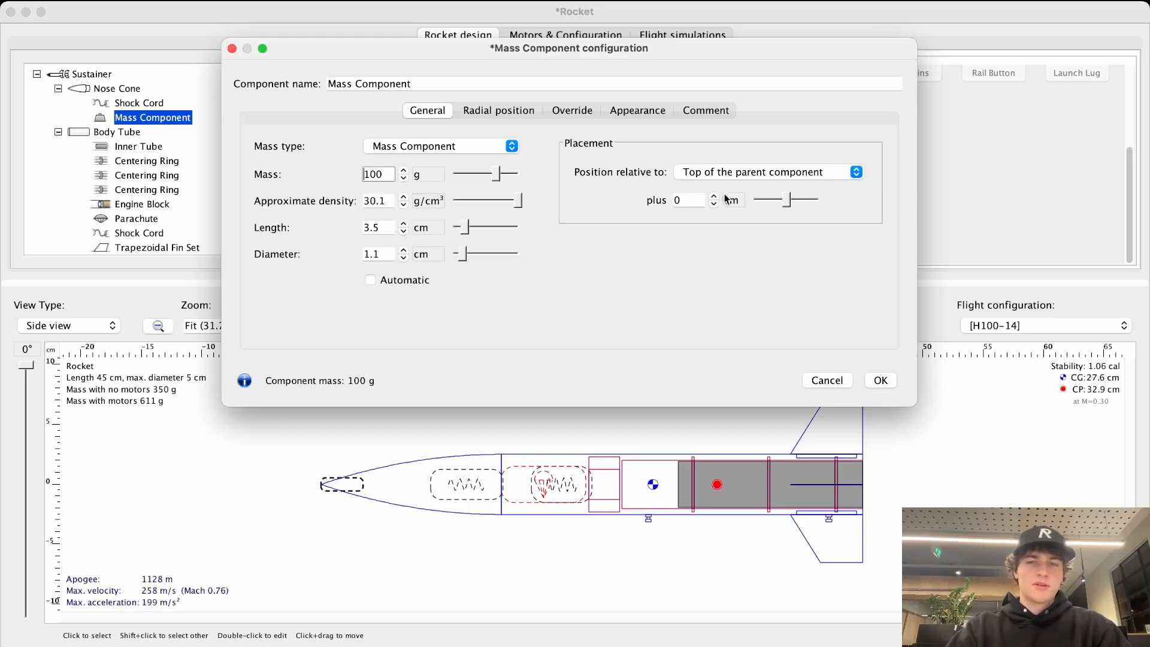
left_click_drag(786, 201, 791, 204)
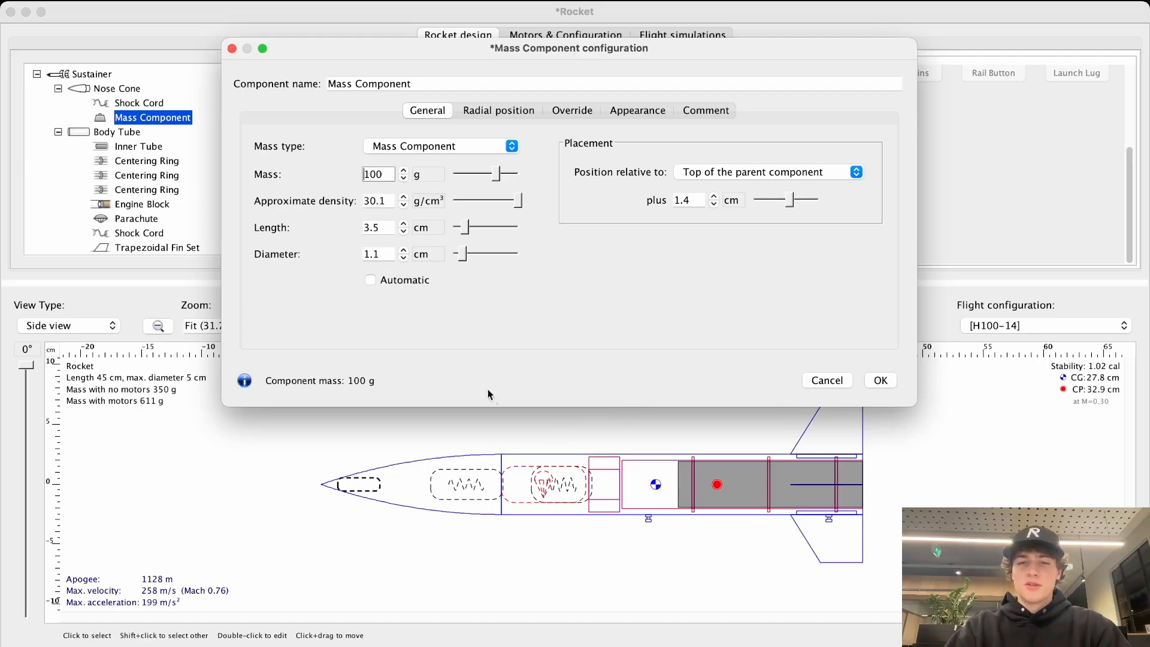
mouse_move(790, 204)
left_mouse_down()
mouse_move(838, 204)
mouse_move(742, 209)
mouse_move(789, 205)
left_mouse_up()
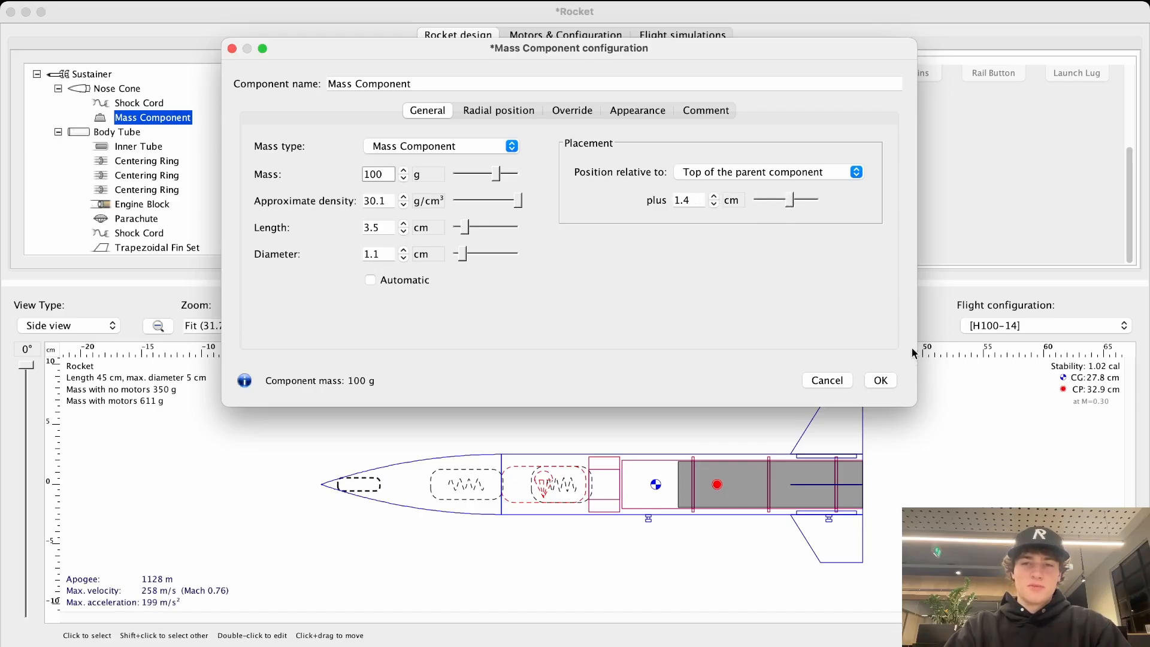
left_click(880, 380)
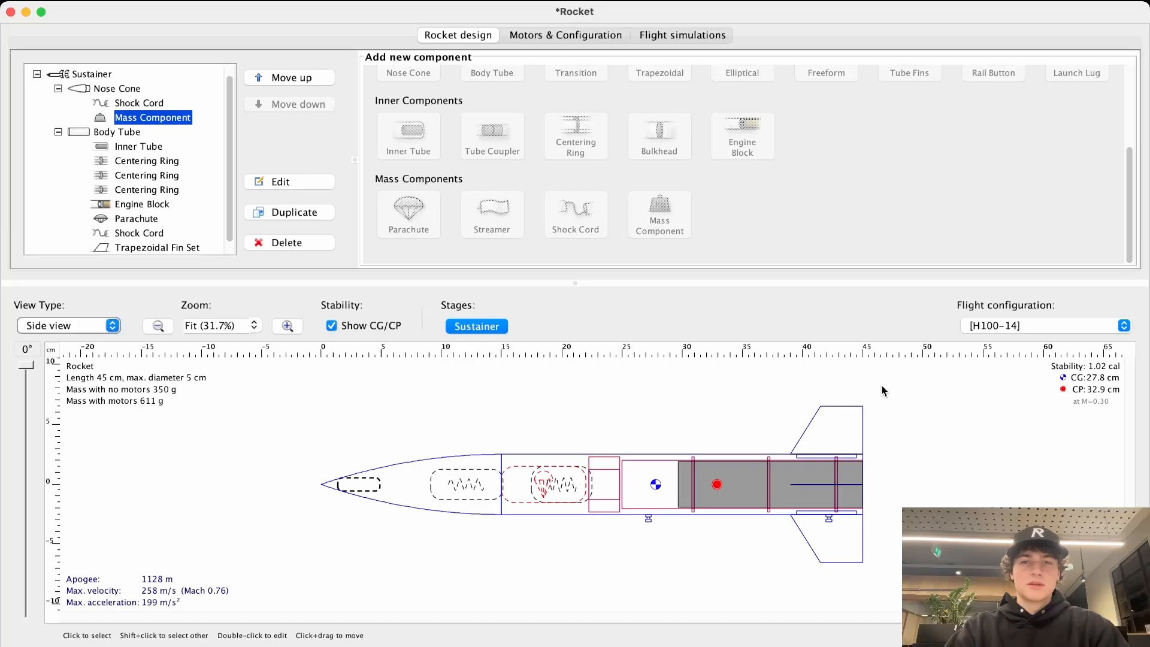
left_click(428, 405)
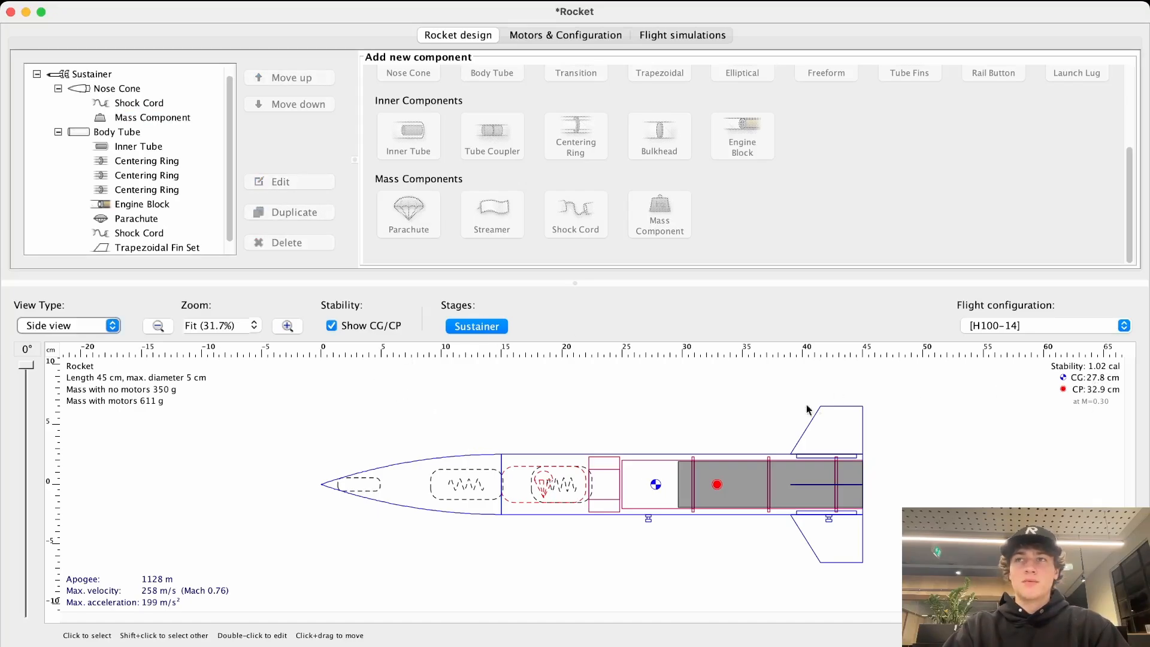
left_click(401, 472)
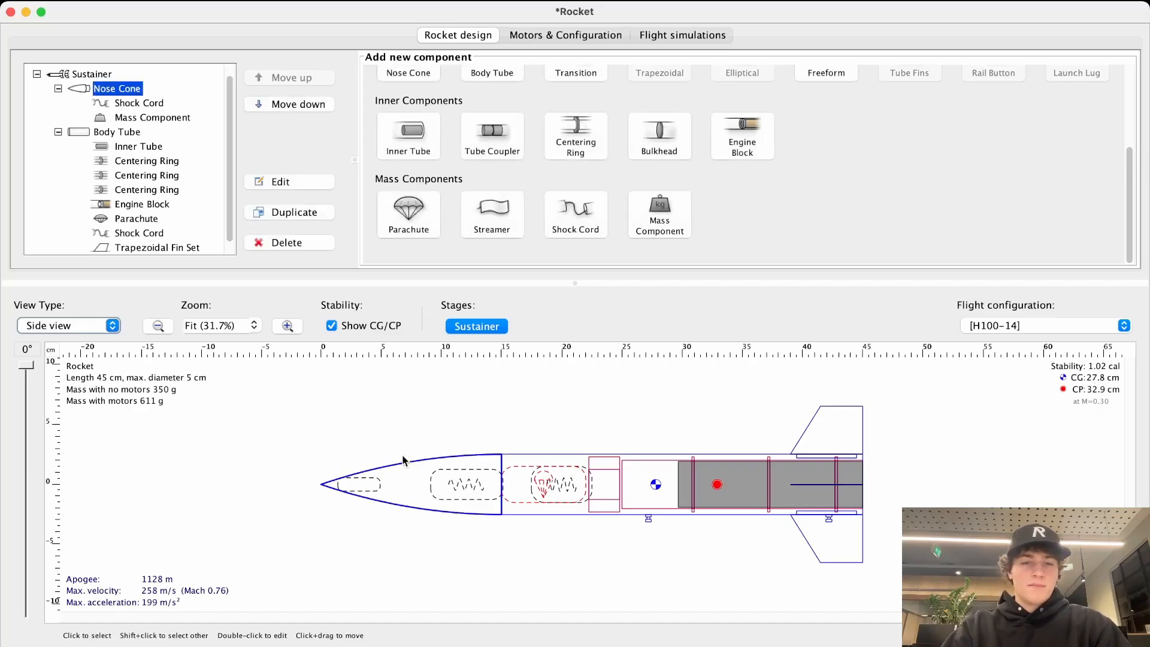
left_click(407, 449)
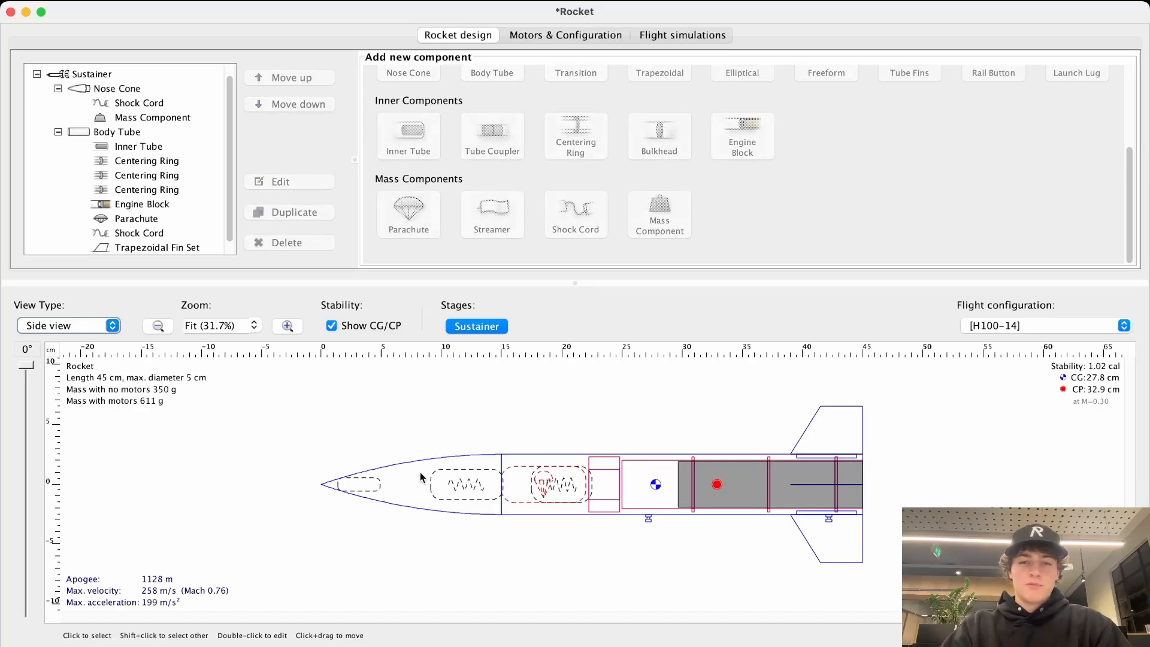
left_click(420, 474)
scroll(634, 264, "up", 5)
scroll(688, 257, "down", 5)
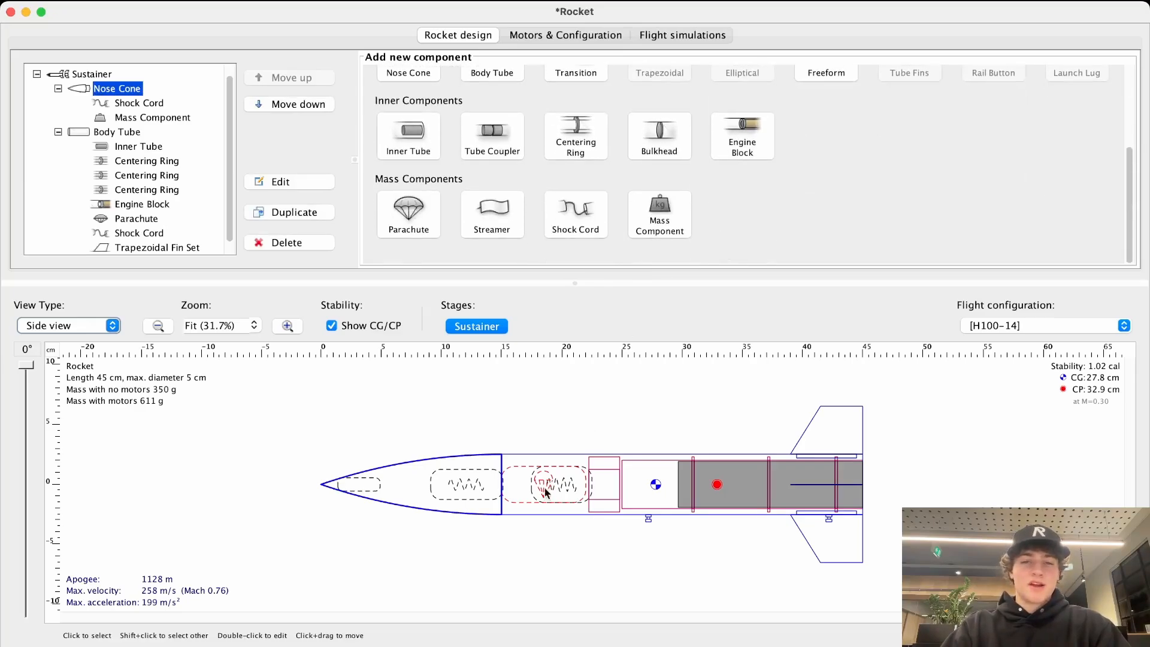
left_click(542, 408)
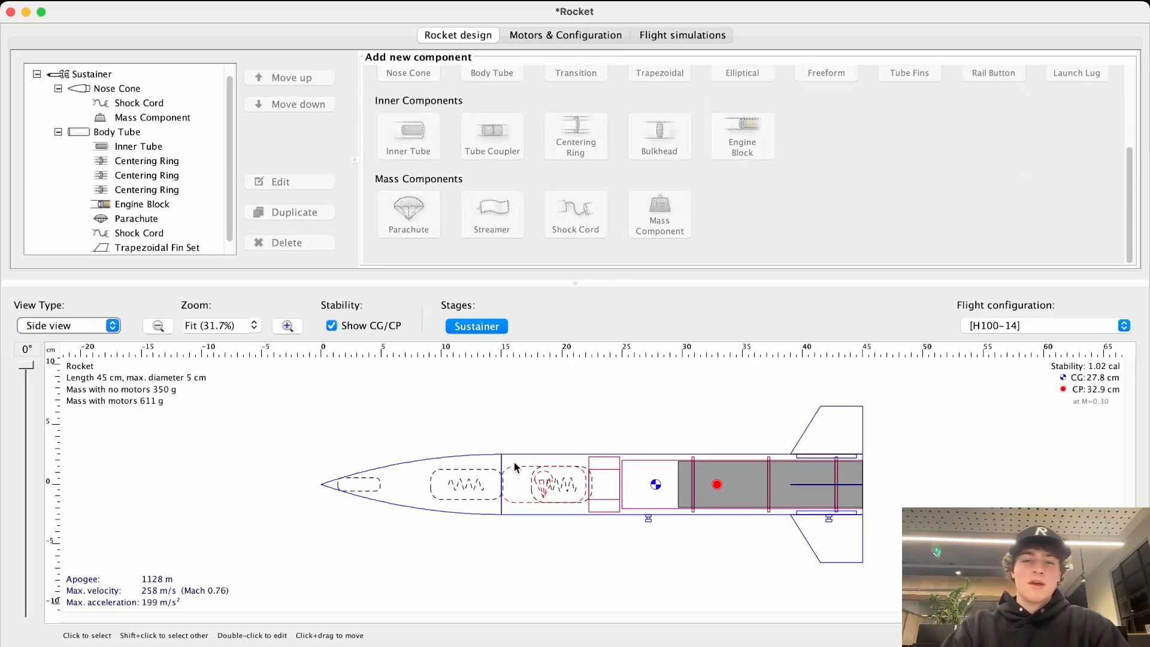
Step: Try adjusting the body tube's length in its configuration, and close the configuration
double_click(515, 466)
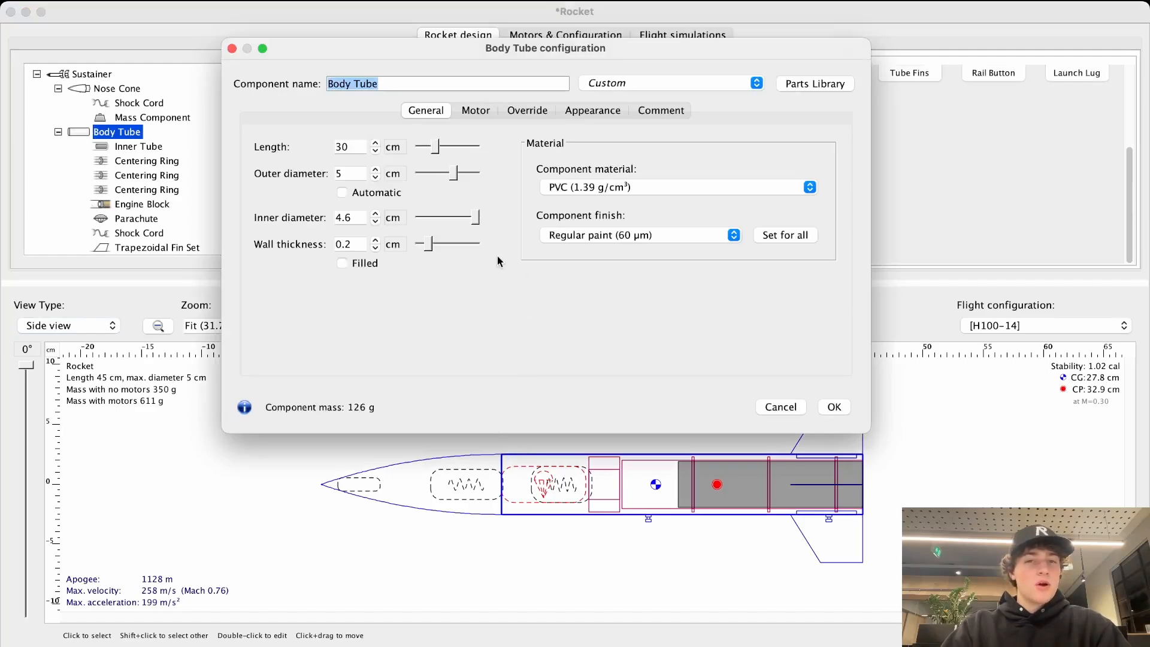
mouse_move(435, 147)
left_mouse_down()
mouse_move(581, 145)
mouse_move(434, 155)
left_mouse_up()
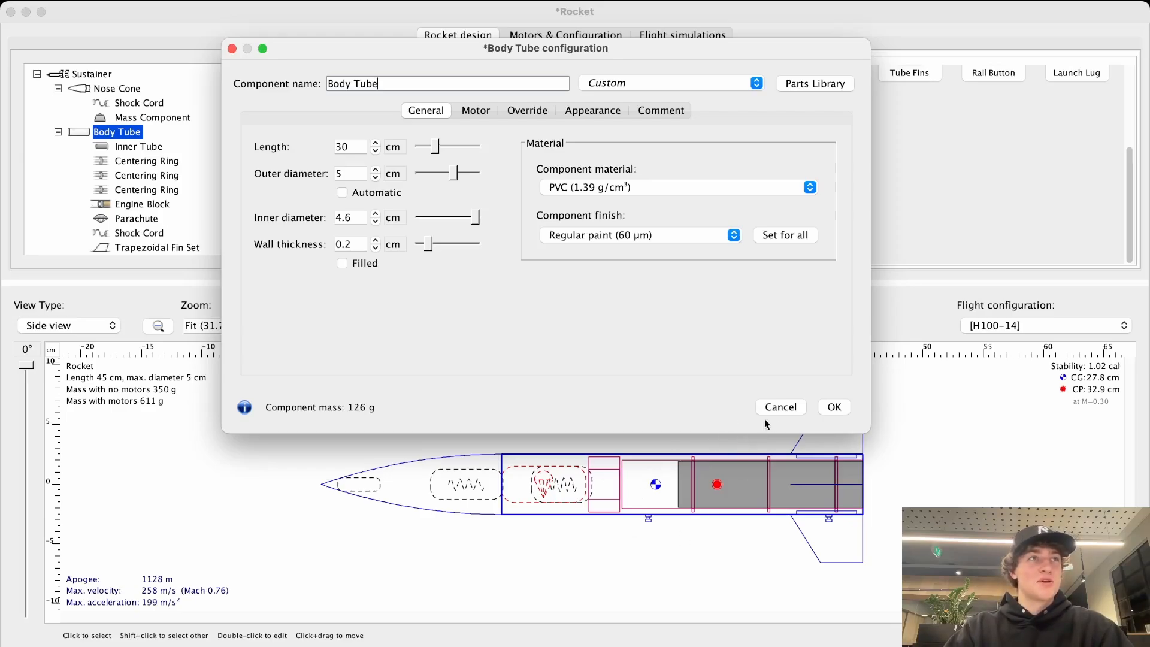
left_click(836, 407)
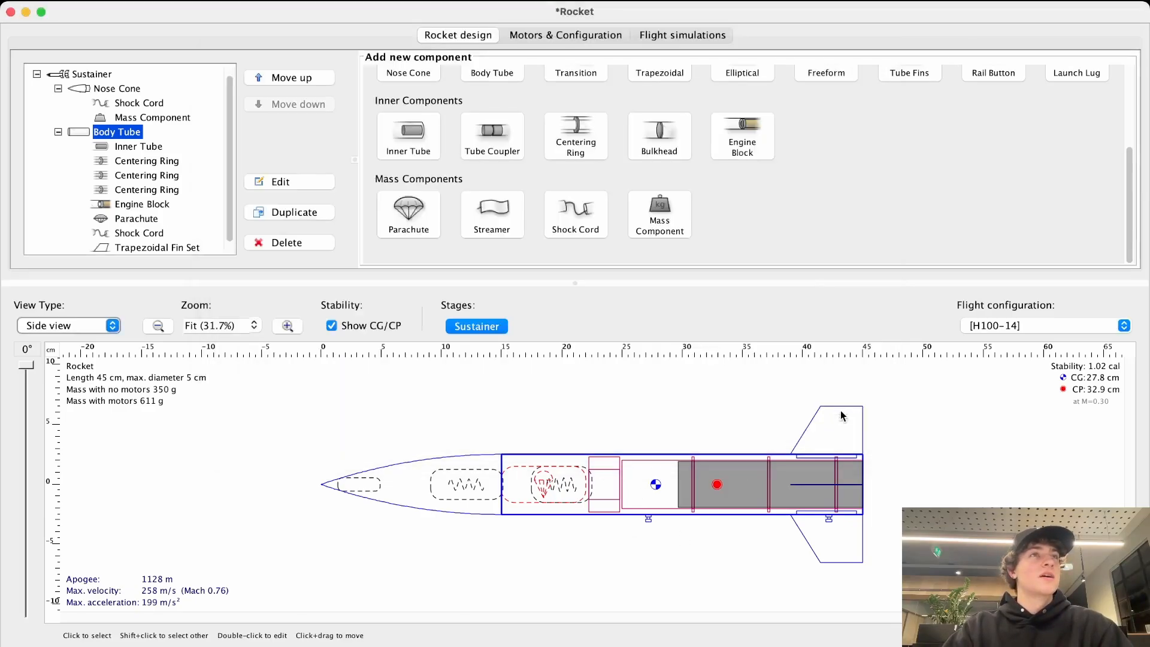
left_click(685, 399)
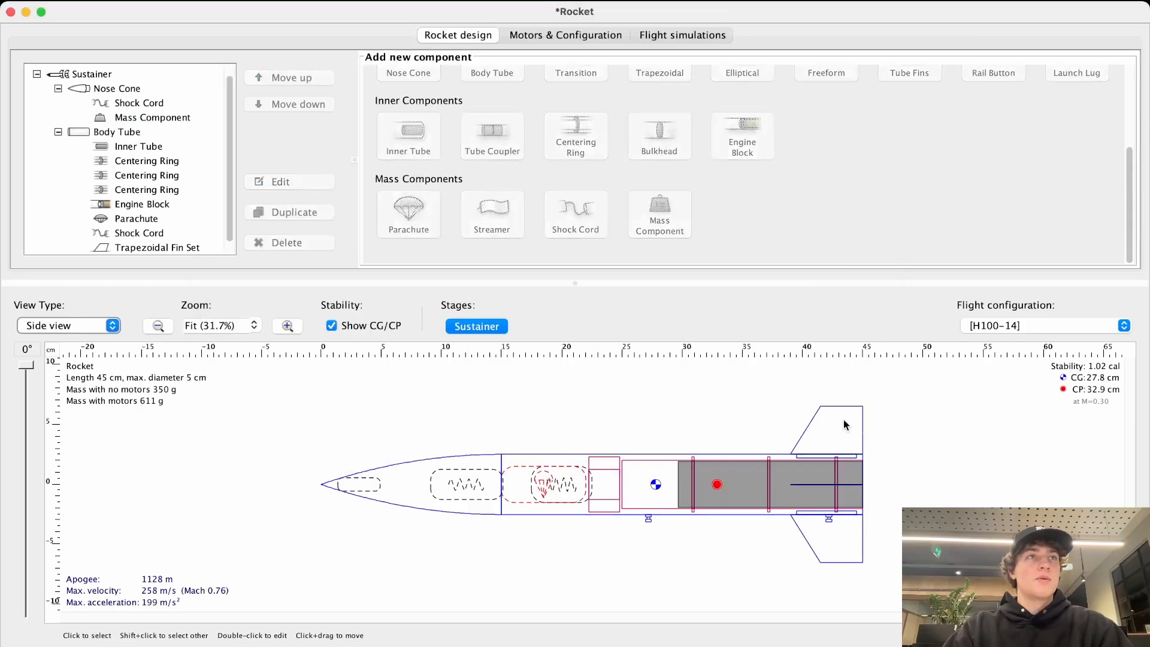
Step: Try larger heights for the trapezoidal fin set, and set the fin height to 5 cm
double_click(834, 439)
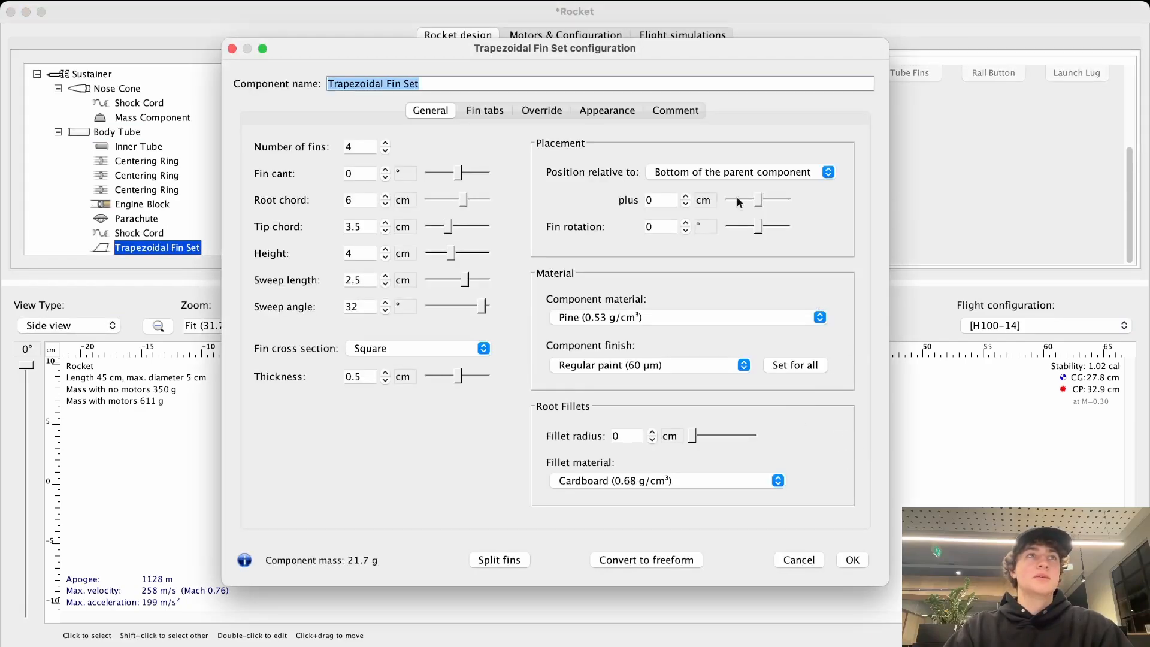
left_click_drag(755, 48, 610, 60)
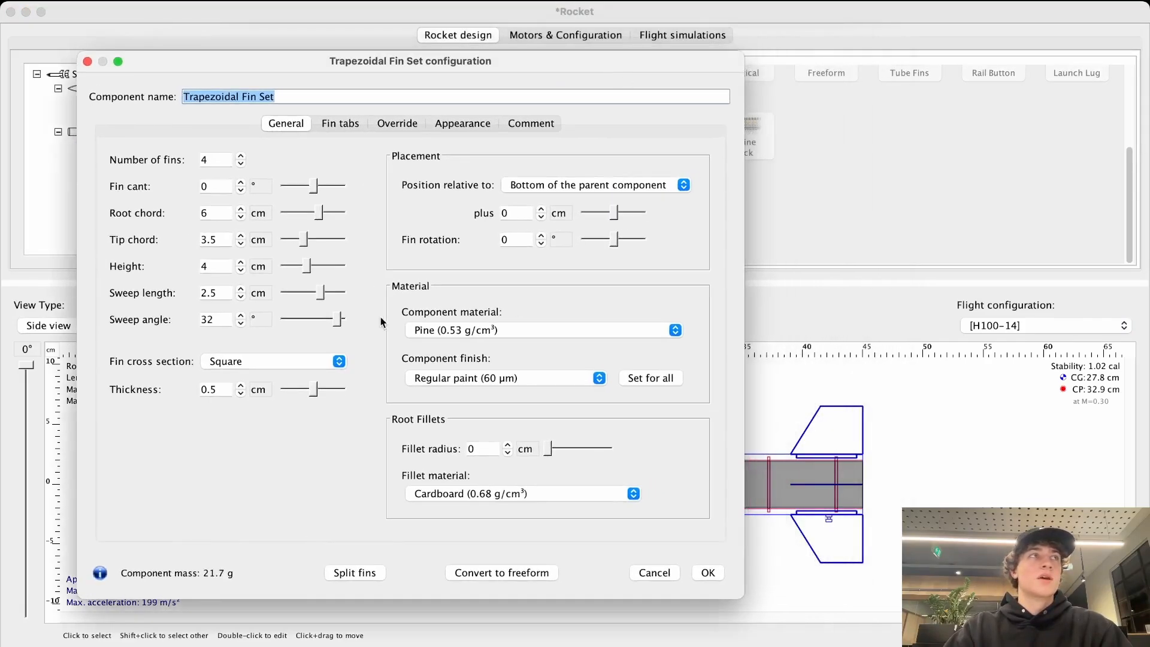
mouse_move(307, 266)
left_mouse_down()
mouse_move(329, 268)
mouse_move(311, 267)
left_mouse_up()
left_click_drag(524, 57, 347, 52)
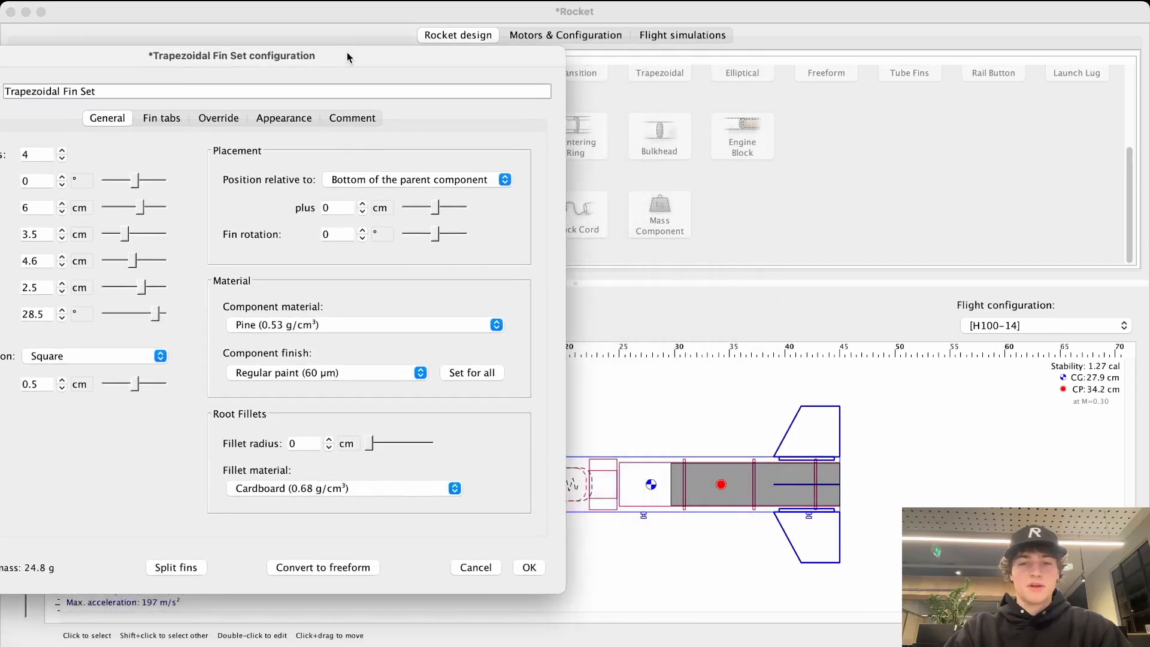
left_click_drag(147, 46, 98, 69)
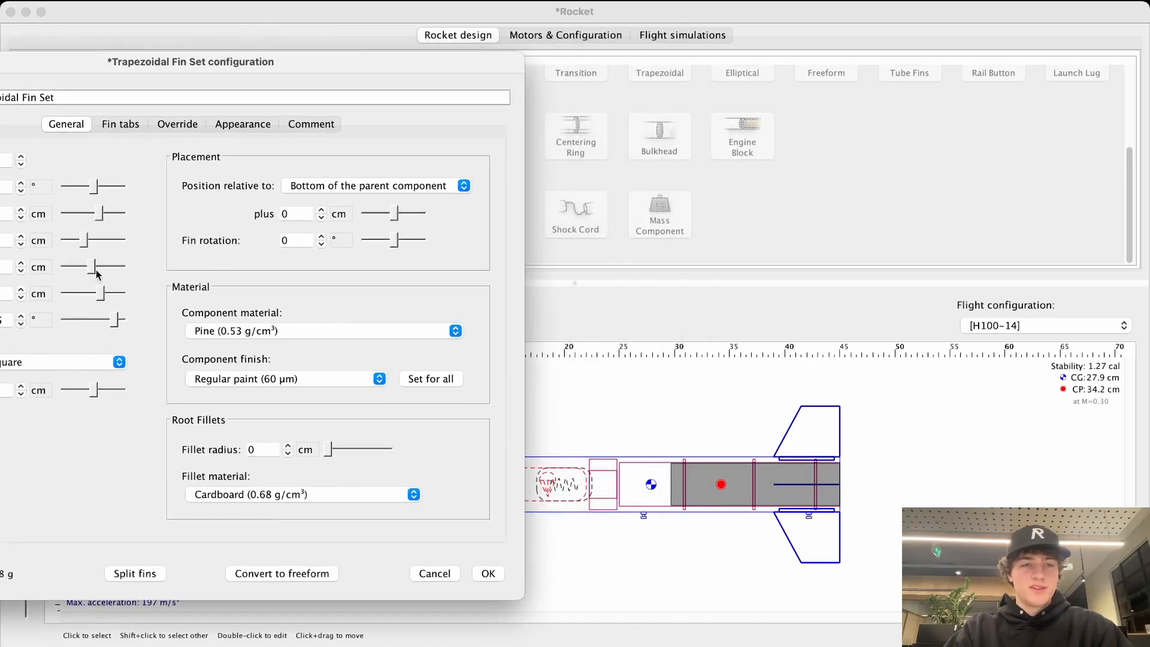
mouse_move(94, 270)
left_mouse_down()
mouse_move(123, 269)
mouse_move(101, 273)
left_mouse_up()
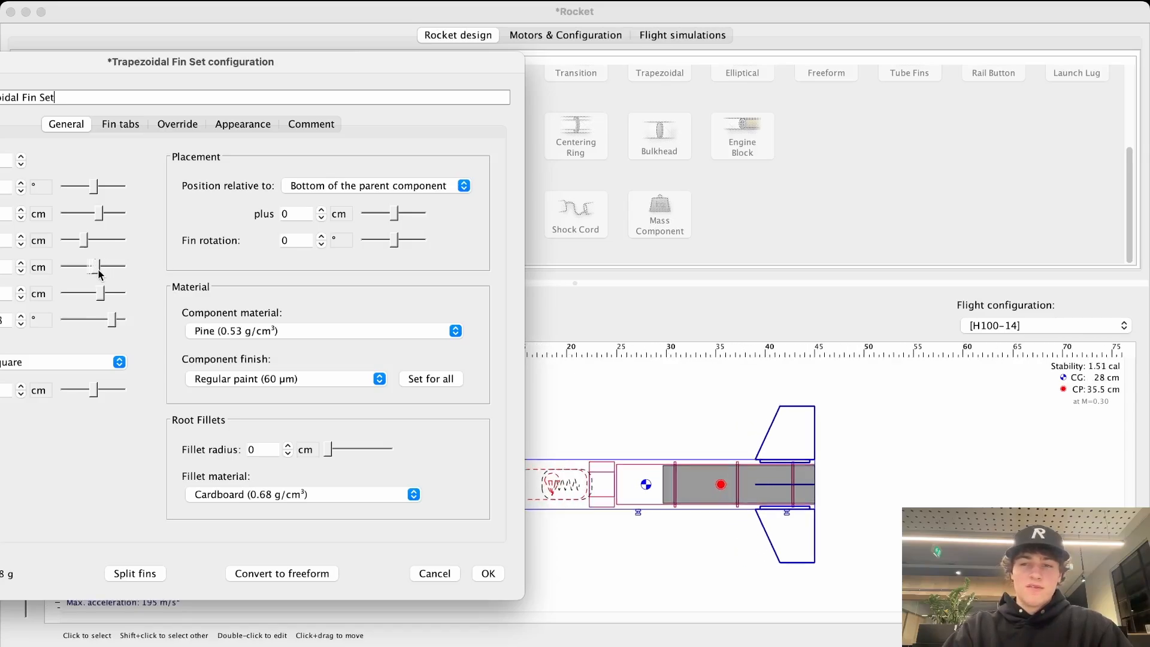
left_click_drag(139, 61, 253, 52)
left_click(105, 258)
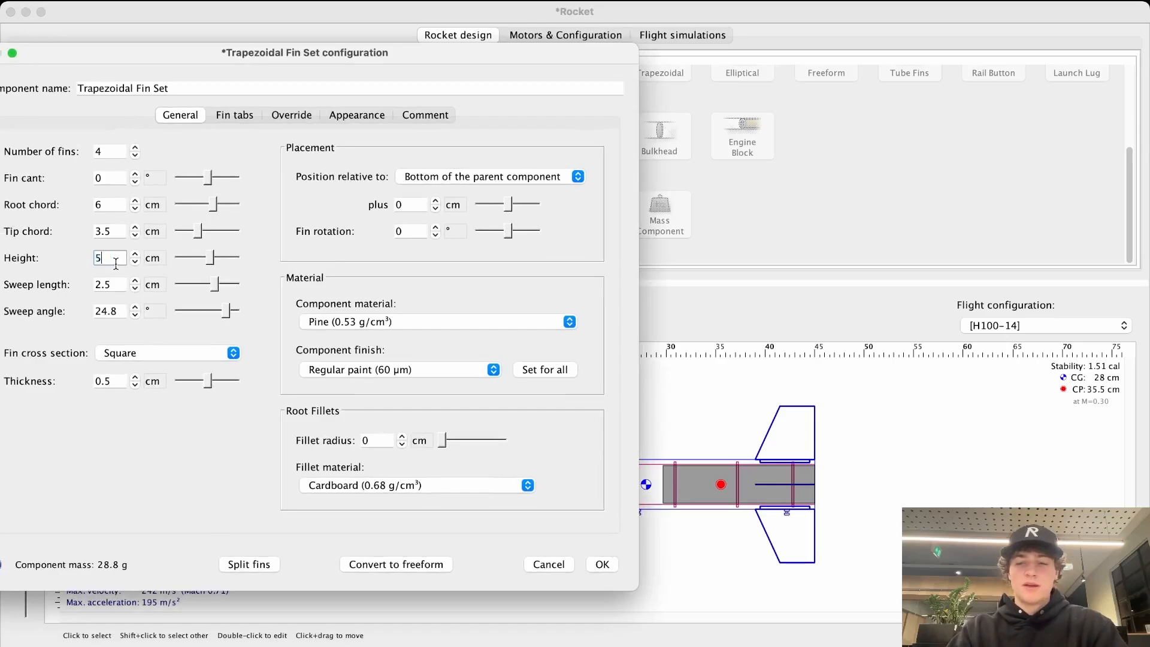
type("5")
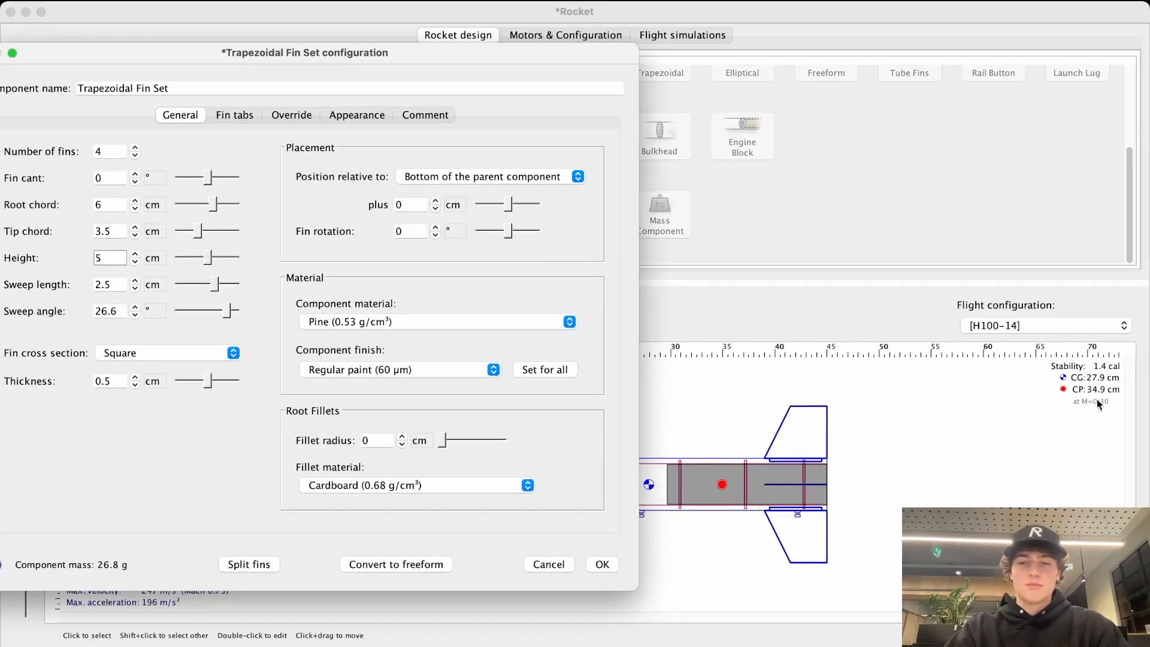
mouse_move(384, 52)
left_mouse_down()
mouse_move(303, 60)
mouse_move(419, 67)
mouse_move(383, 65)
left_mouse_up()
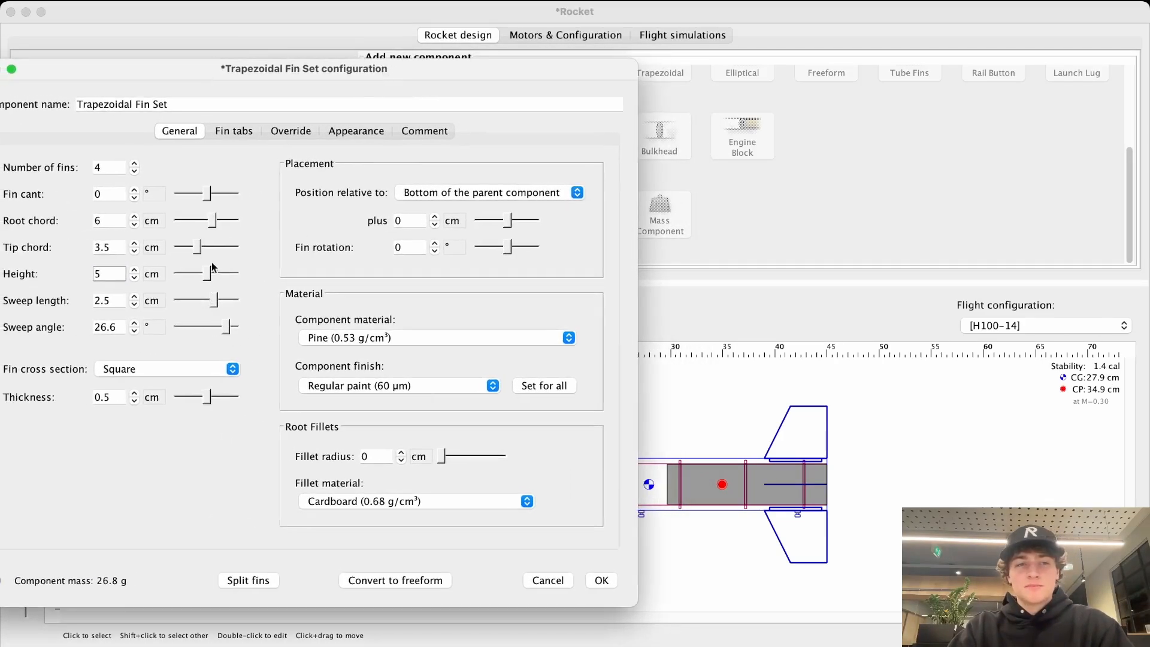
Step: Try a 9.8 cm root chord with a 45° sweep angle on the fins, and close the fin set configuration
left_click_drag(212, 222, 221, 229)
left_click_drag(239, 326, 245, 325)
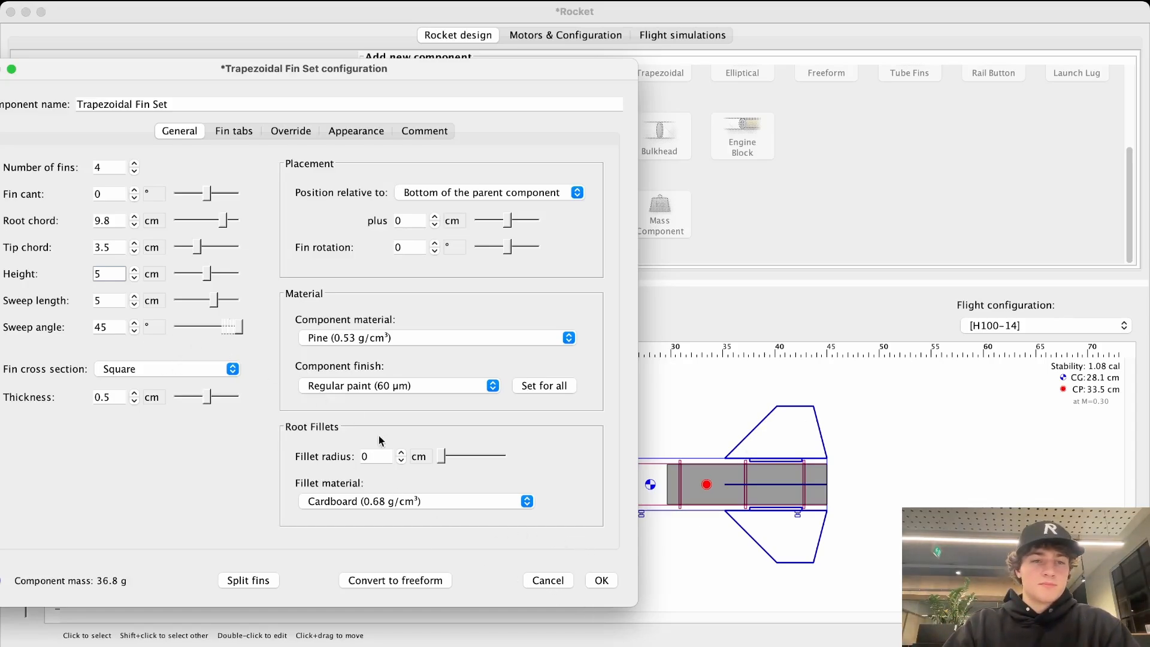
left_click(627, 579)
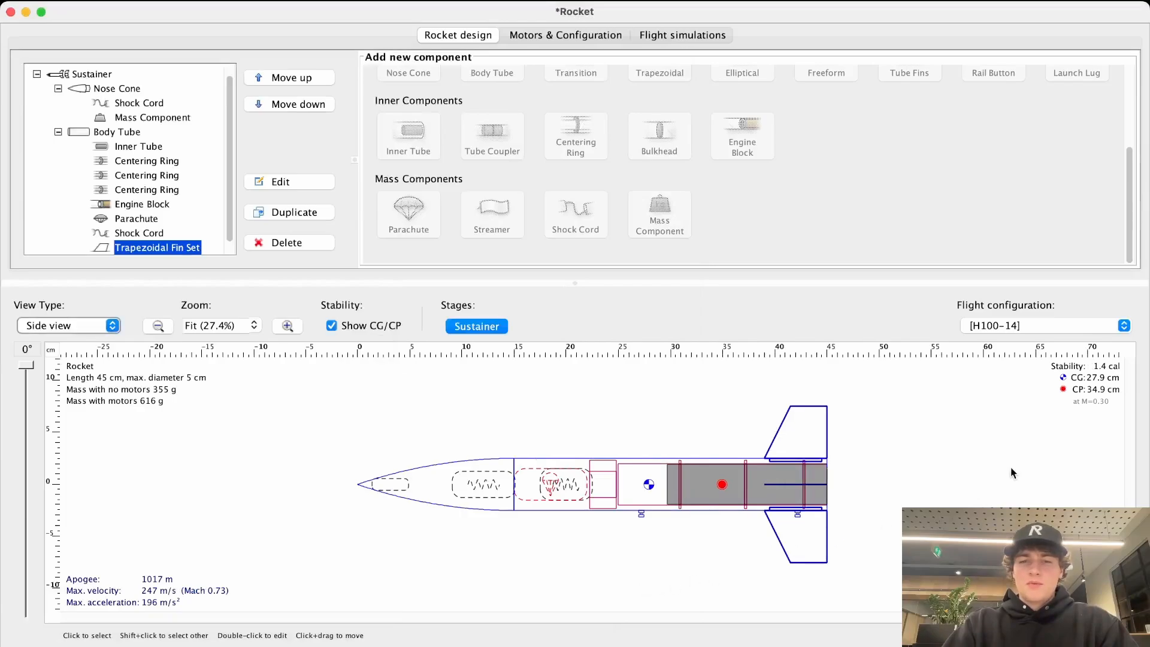
left_click(937, 472)
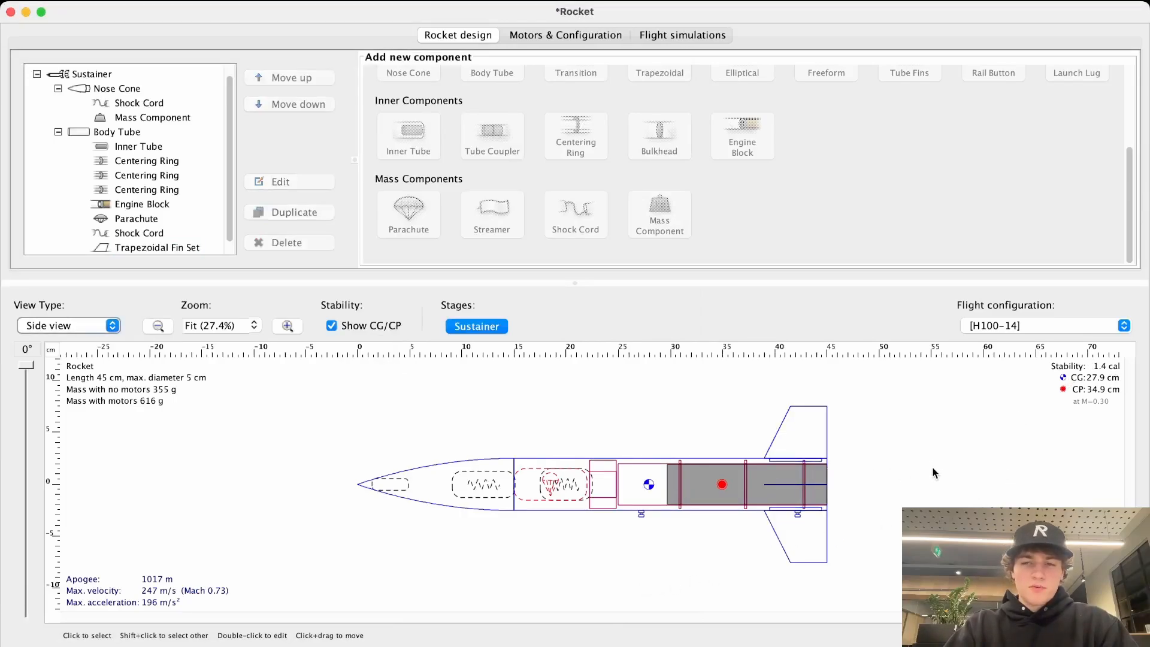
Step: Try 150 g for the nose cone's mass component, and set its mass to 120 g
double_click(389, 488)
left_click(167, 194)
type("150")
key("Return")
double_click(167, 195)
type("120")
key("Return")
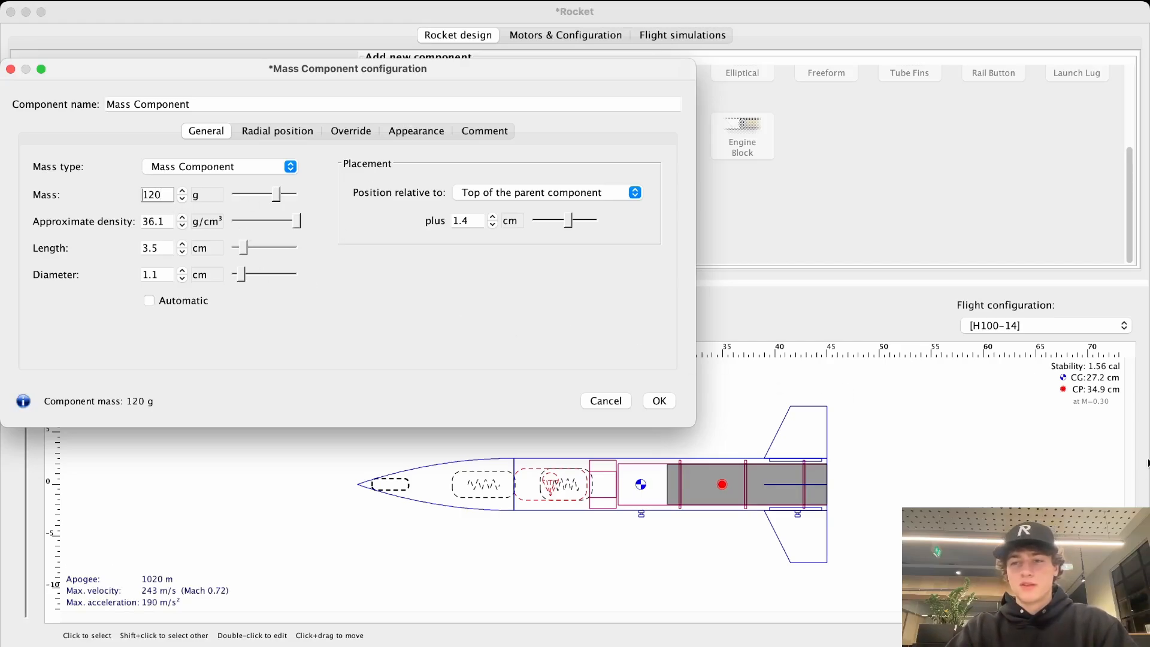
left_click(660, 401)
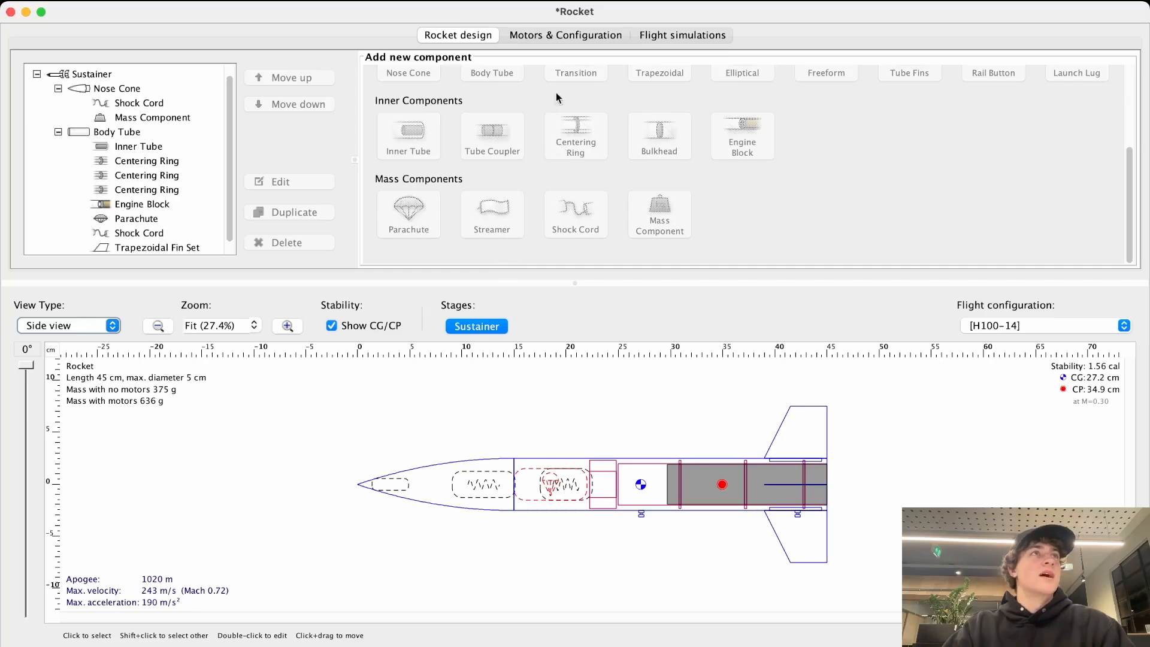
Step: Preview the O5500 rocket in the back, 3D Figure and 3D Unfinished views, and return to the side view
left_click(679, 36)
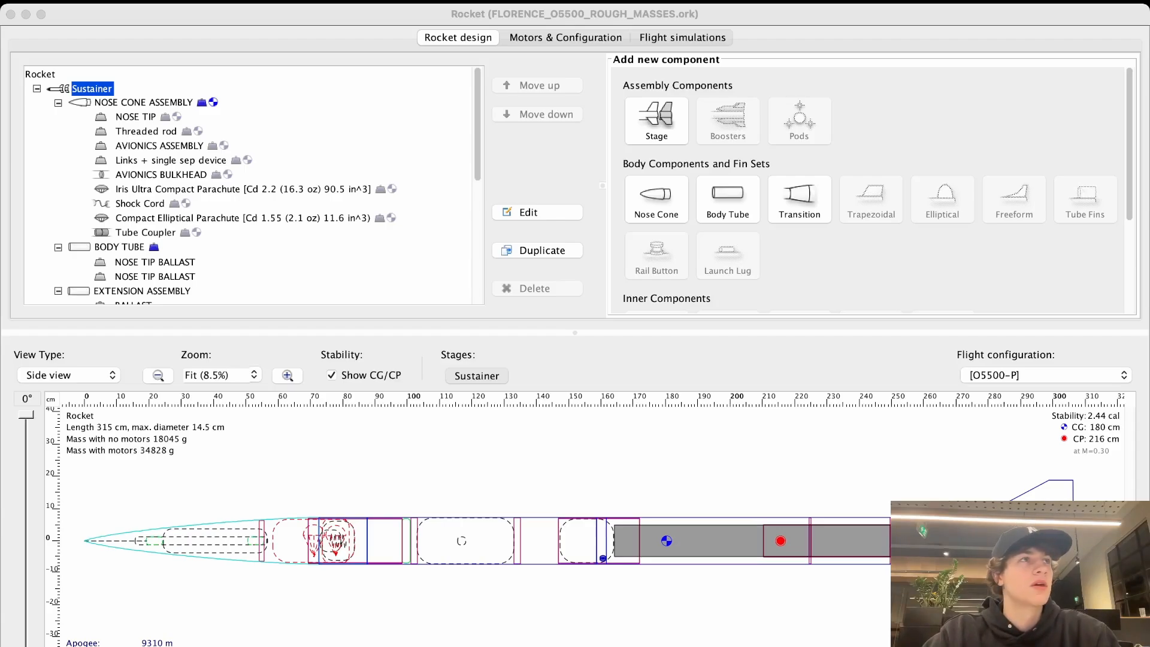
left_click(86, 376)
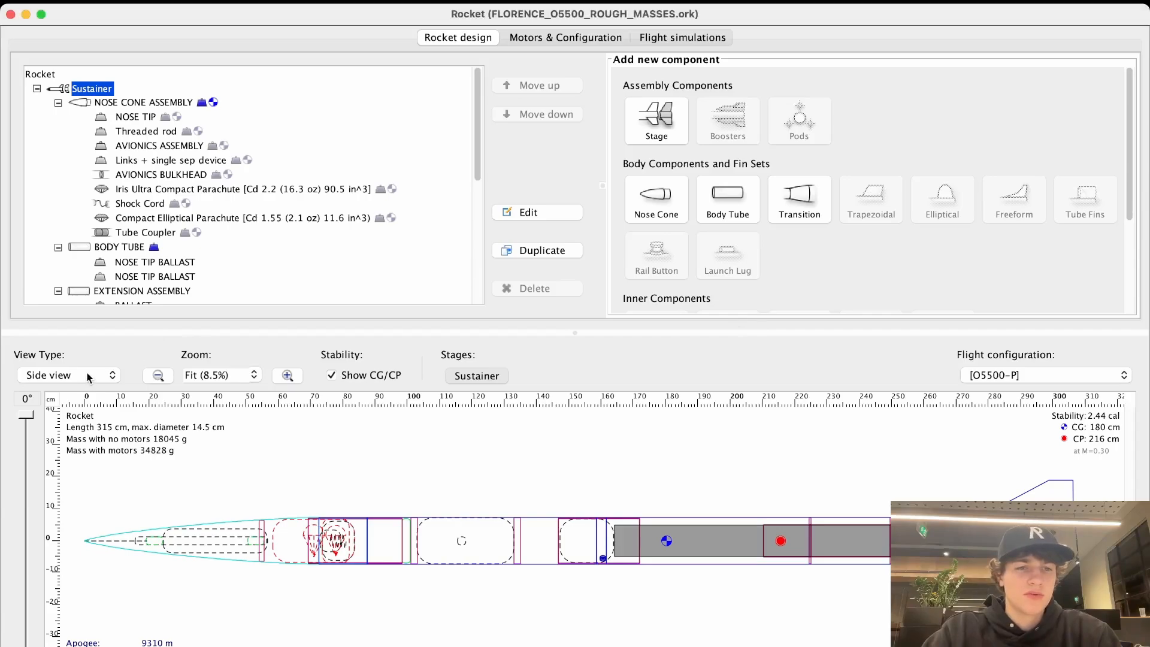
left_click(74, 389)
left_click(81, 376)
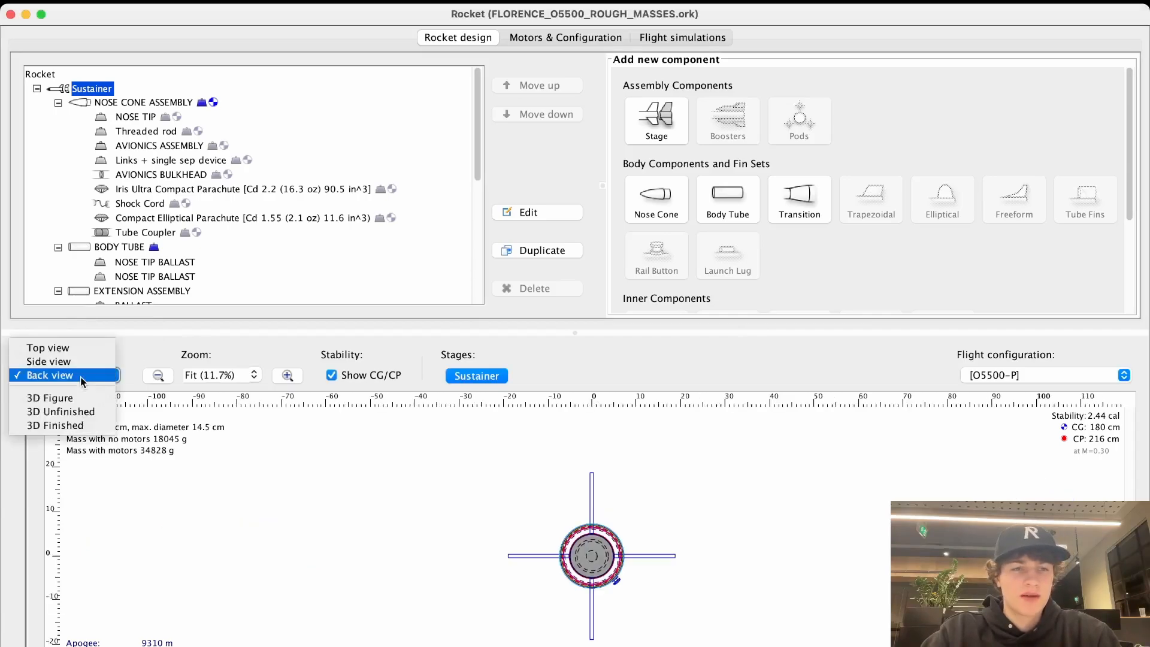
left_click(67, 399)
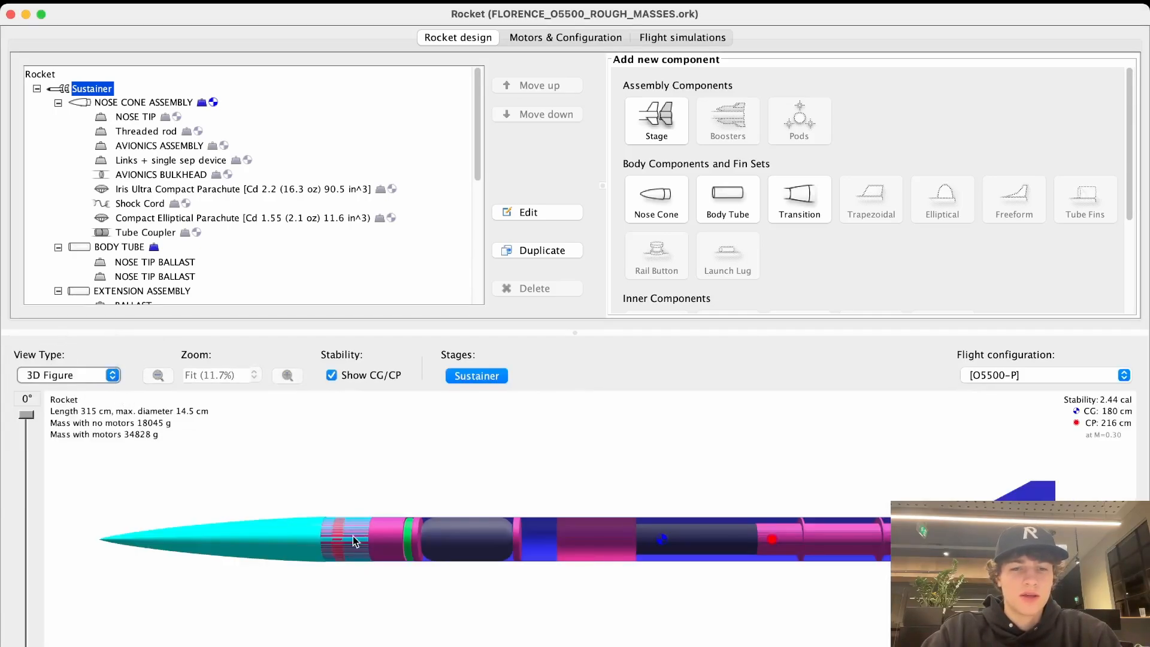
left_click(98, 379)
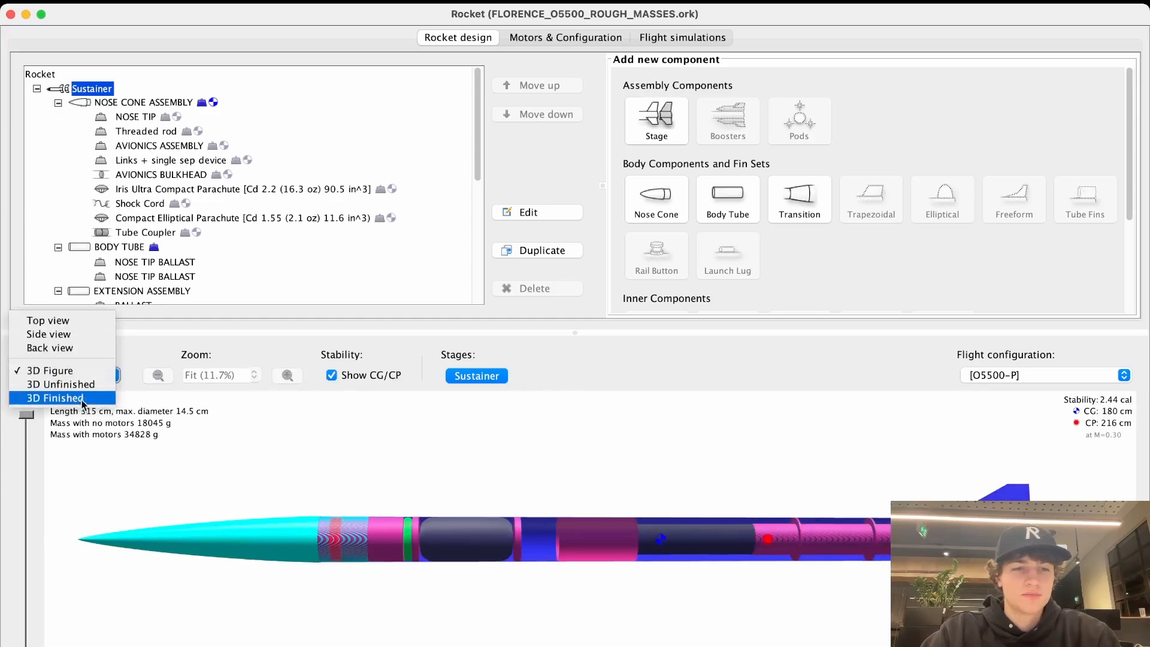
left_click(76, 387)
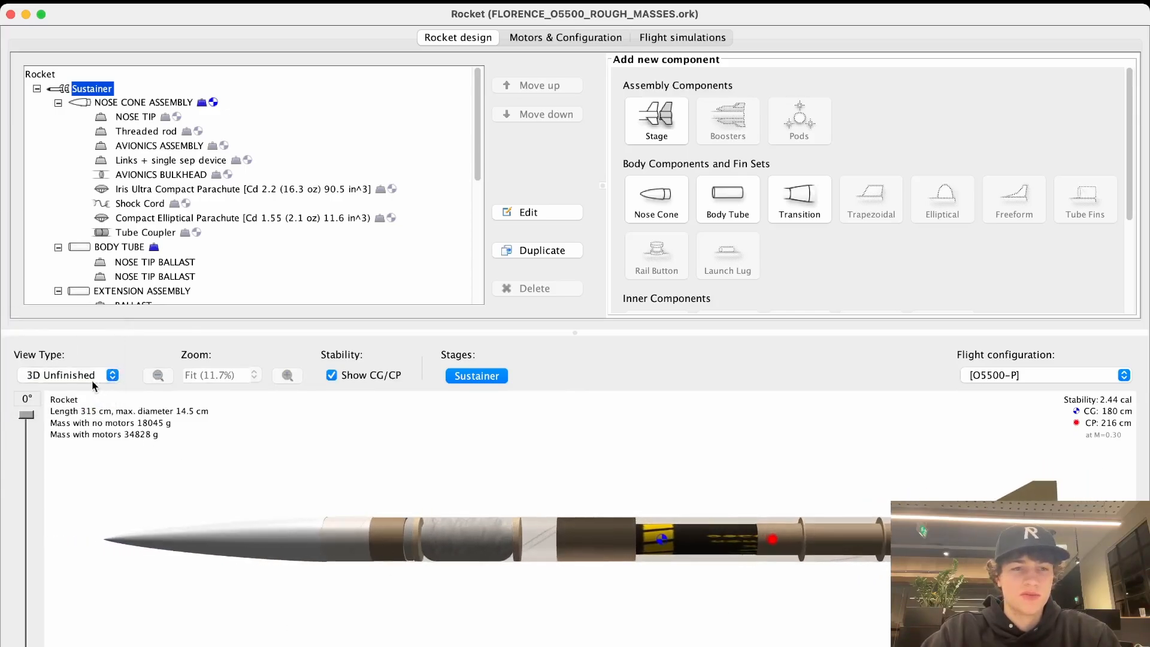
left_click(66, 375)
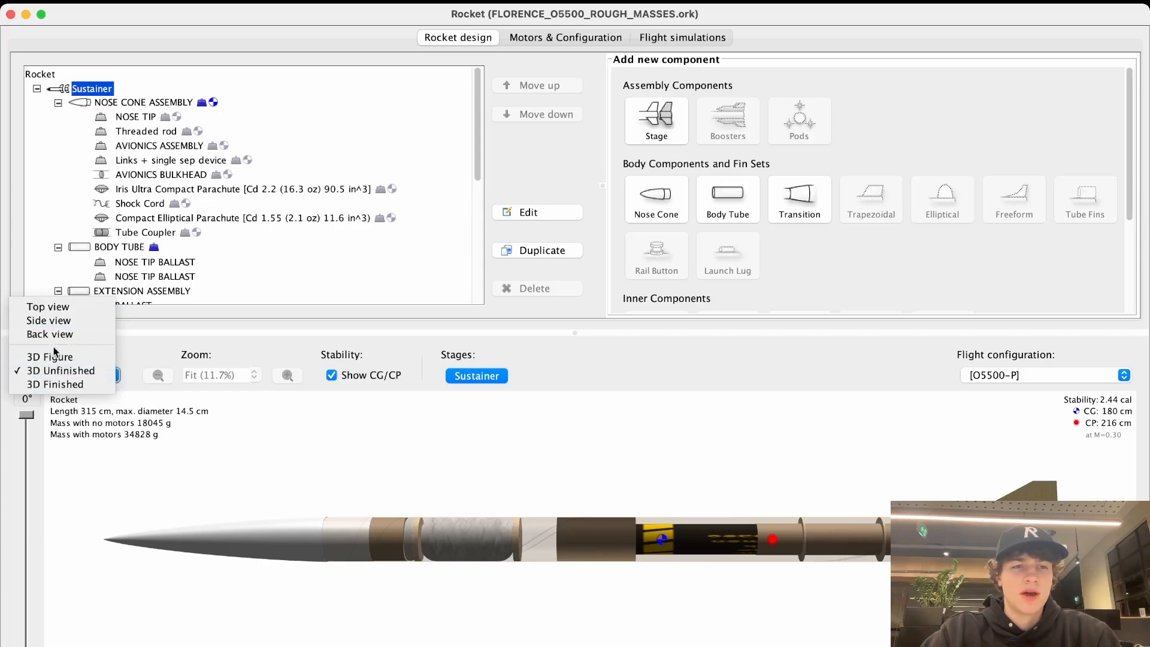
left_click(49, 320)
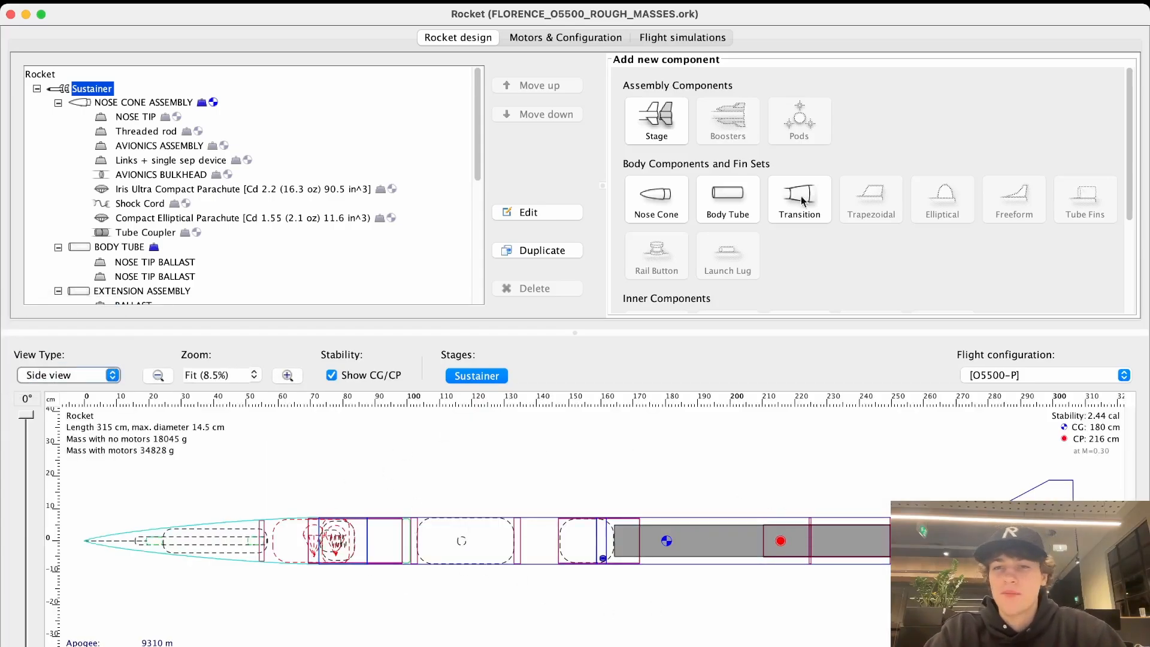
Step: Compare the existing flight simulations across the motor configurations, examining rod exit velocity, apogee, deployment velocity and maximum acceleration
left_click(682, 37)
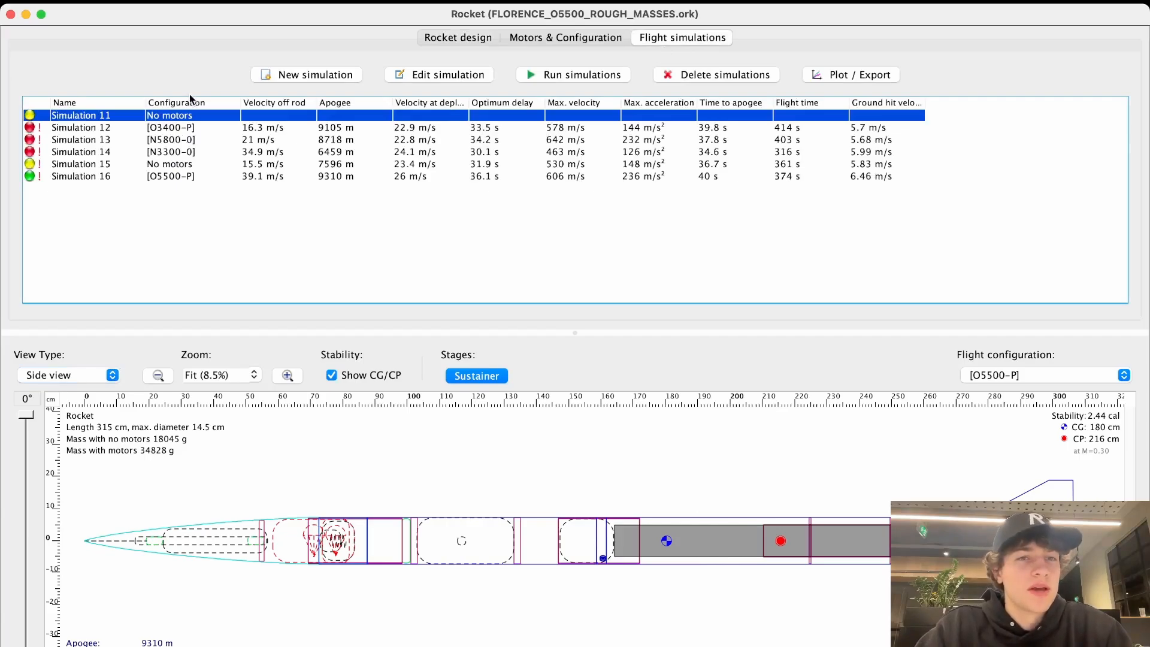
left_click_drag(173, 124, 167, 156)
left_click(177, 131)
left_click(181, 139)
left_click(168, 129)
left_click(261, 140)
left_click_drag(265, 131, 276, 175)
left_click(302, 151)
left_click(337, 128)
left_click(443, 152)
left_click(629, 176)
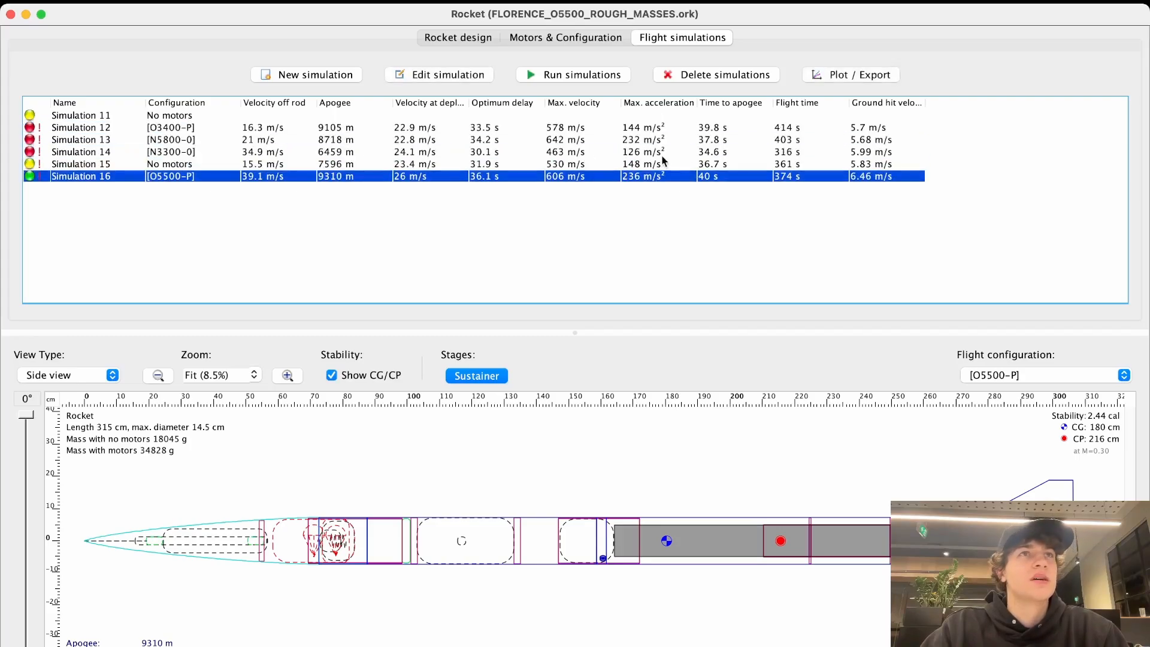
left_click(636, 151)
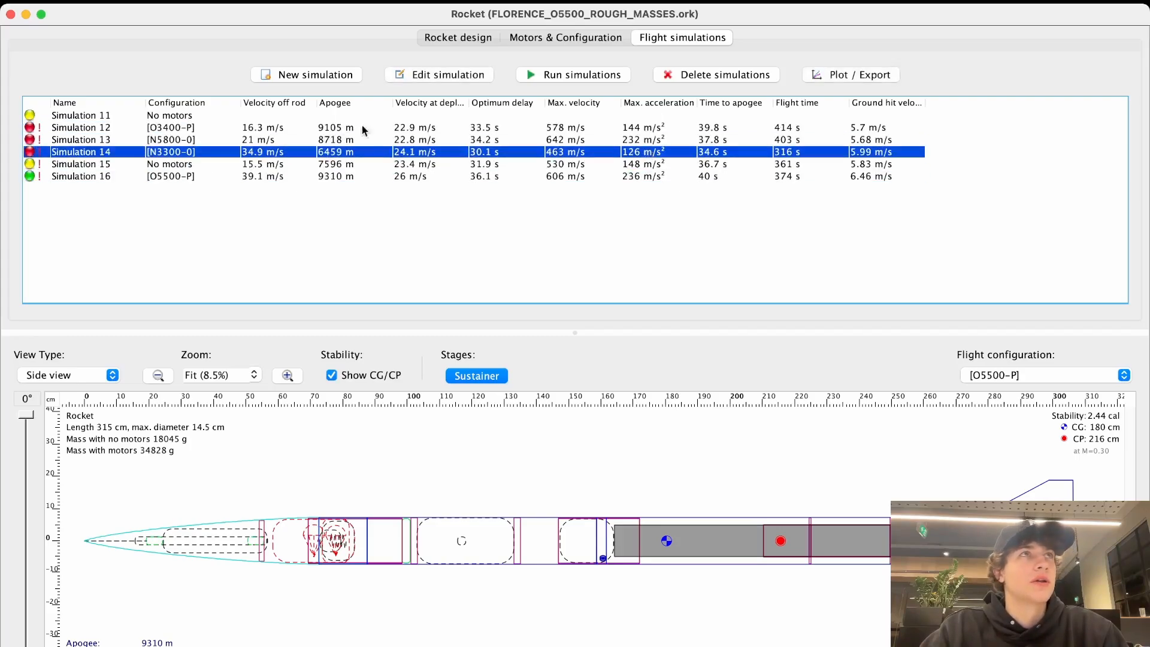
Step: Create a new simulation for the O5500-P configuration and set its average windspeed to 4 m/s
left_click(306, 76)
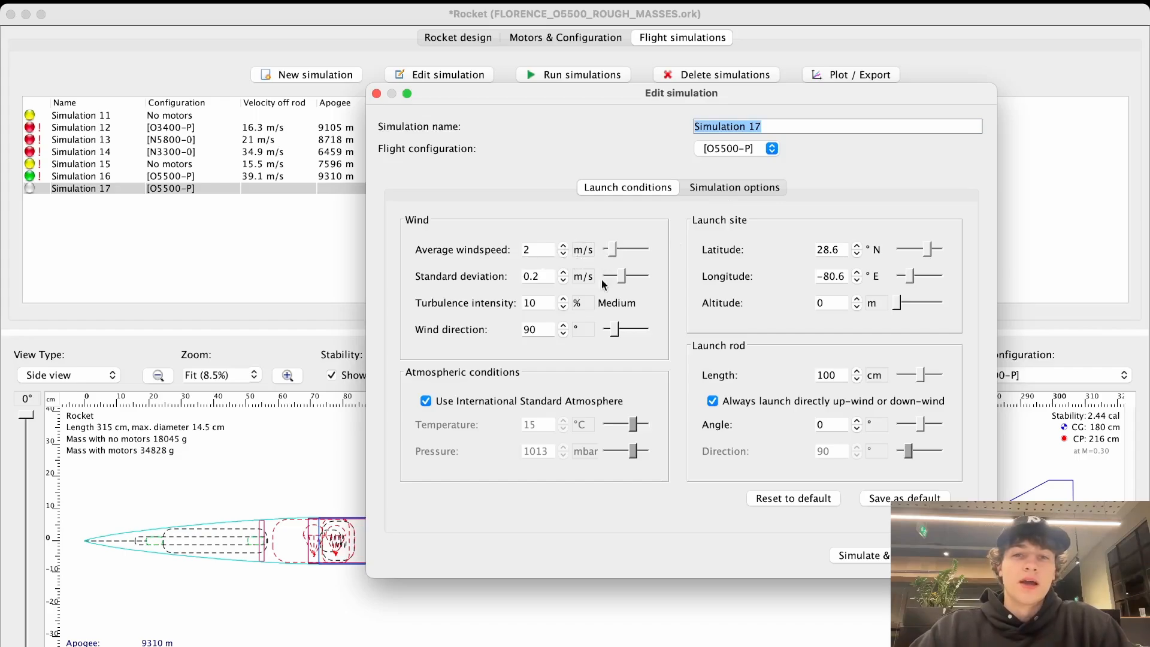
left_click(532, 250)
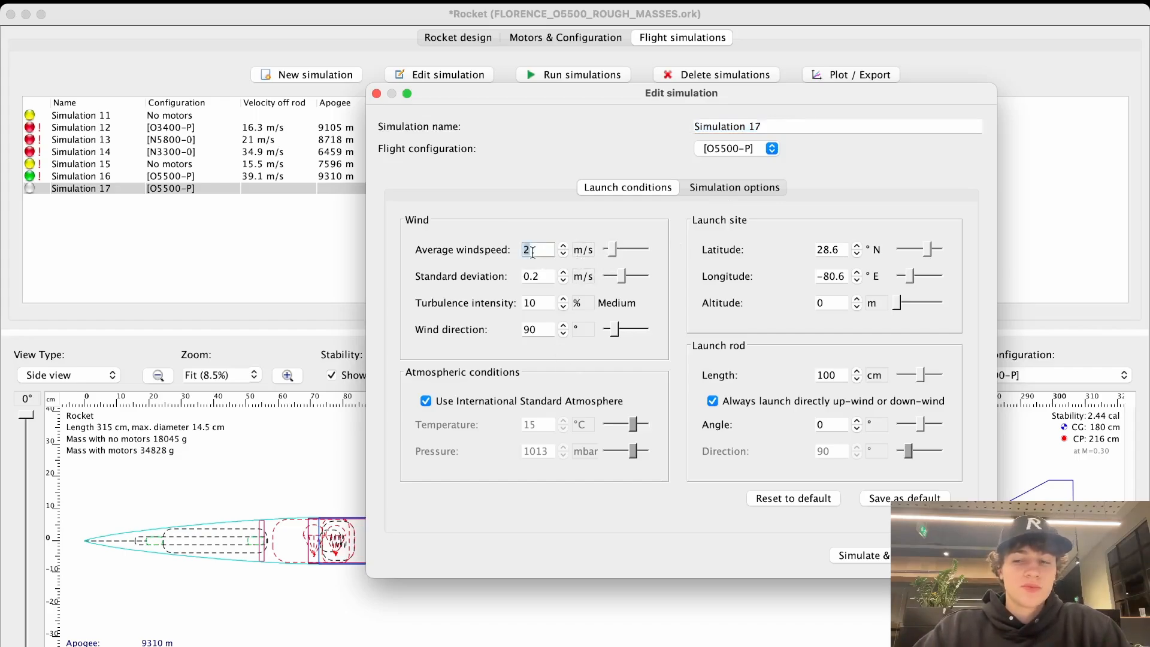
type("4")
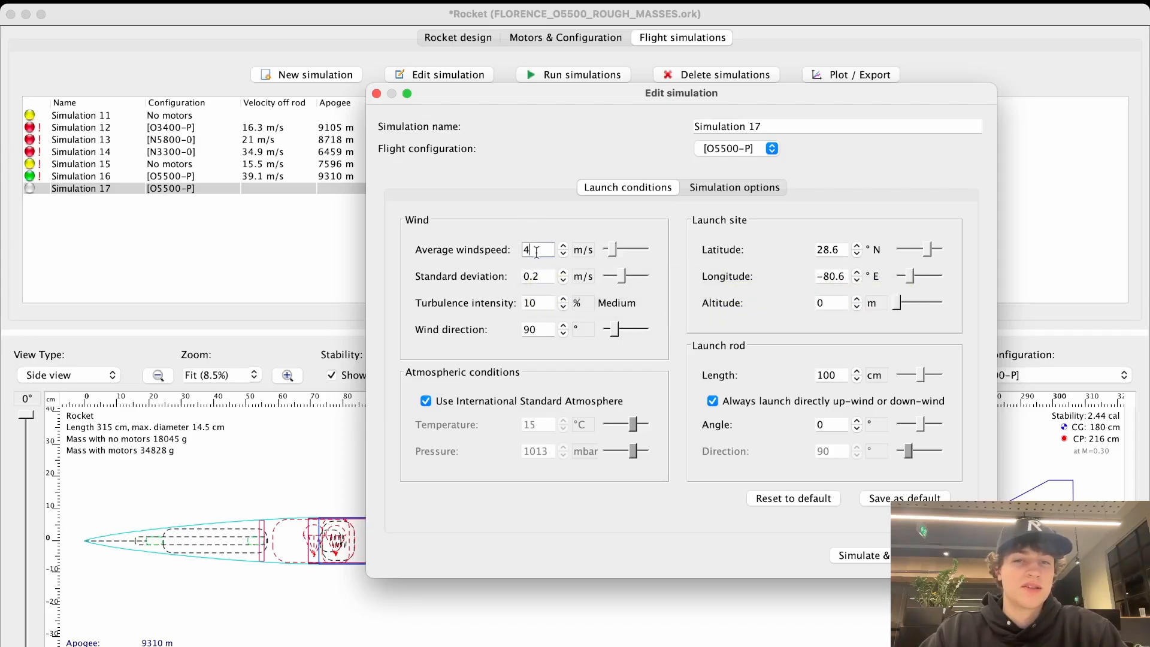
double_click(539, 304)
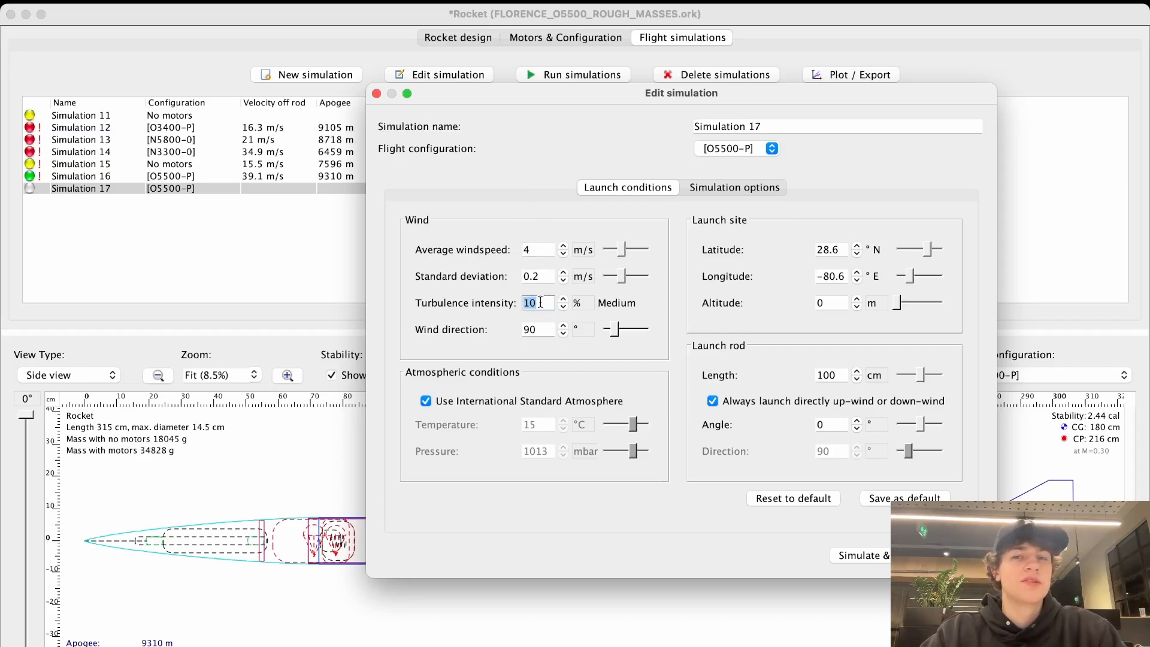
double_click(535, 330)
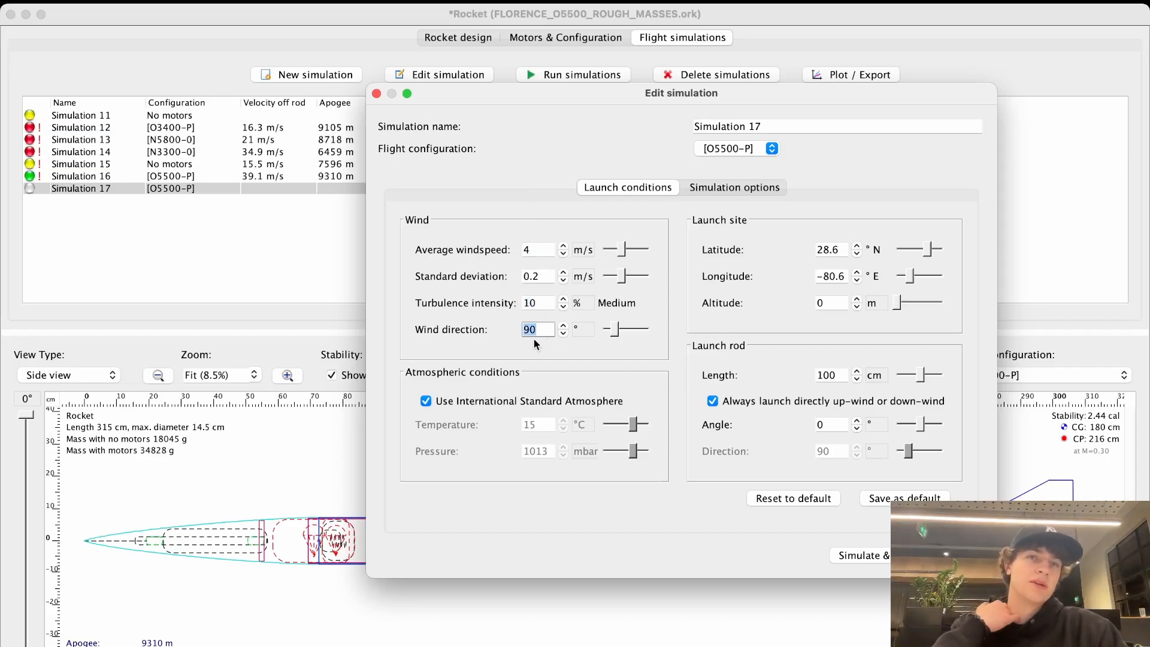
Step: Try turning off the International Standard Atmosphere to examine the temperature and pressure settings, and turn it back on
left_click(514, 402)
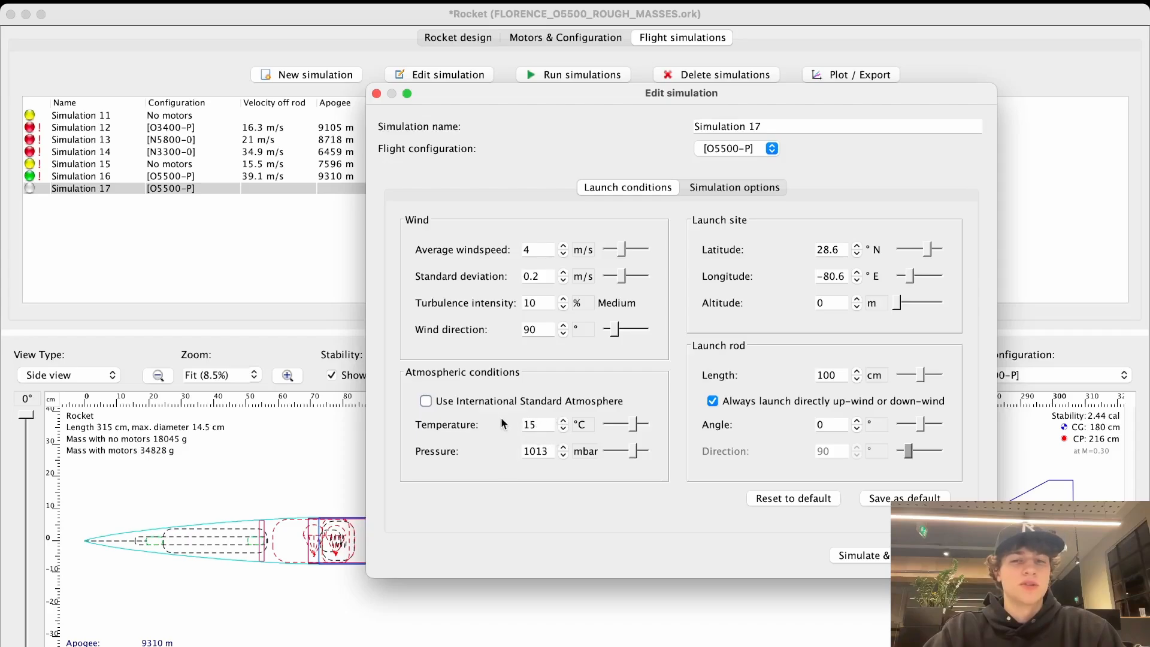
left_click(523, 401)
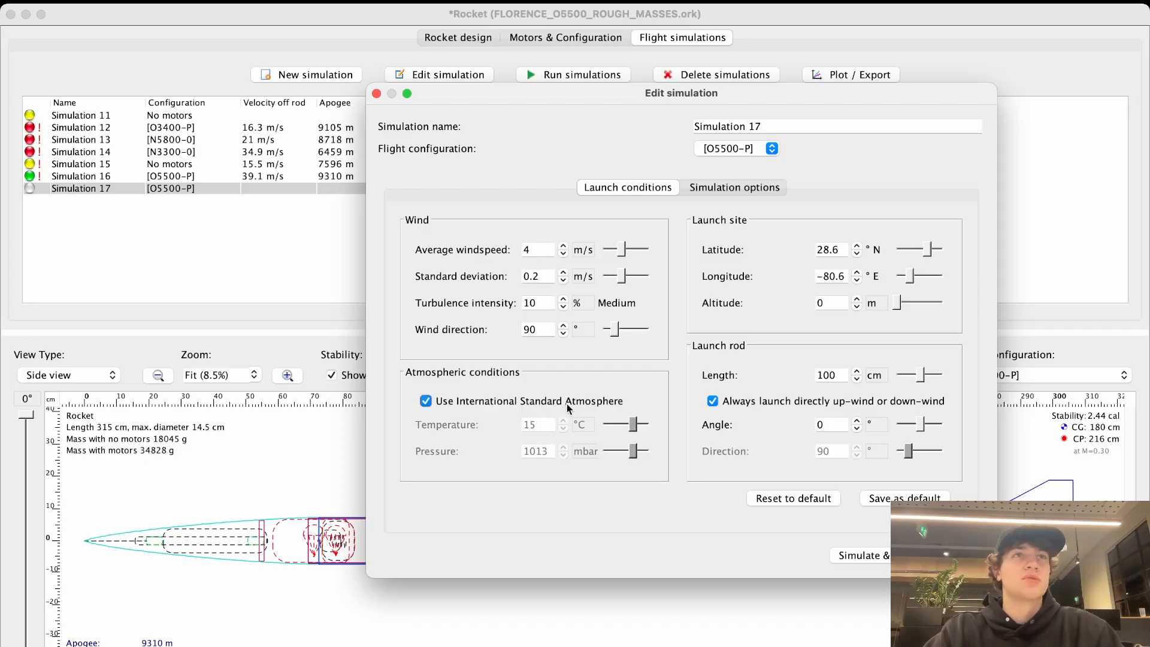
left_click(562, 407)
left_click(539, 426)
left_click(538, 422)
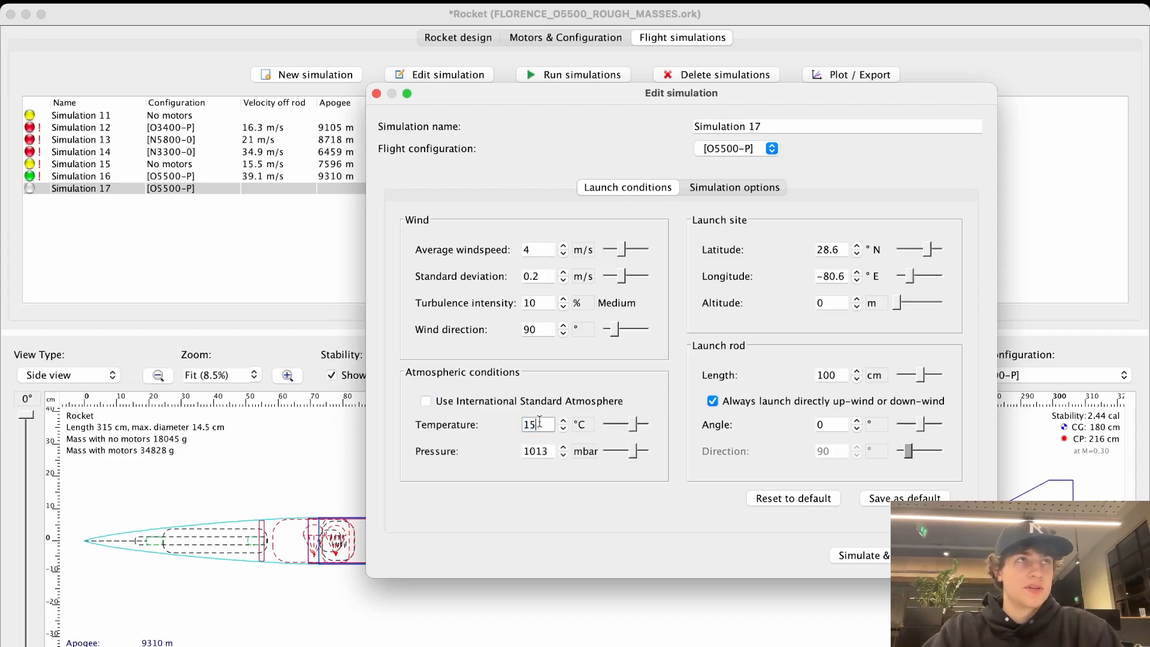
left_click(549, 450)
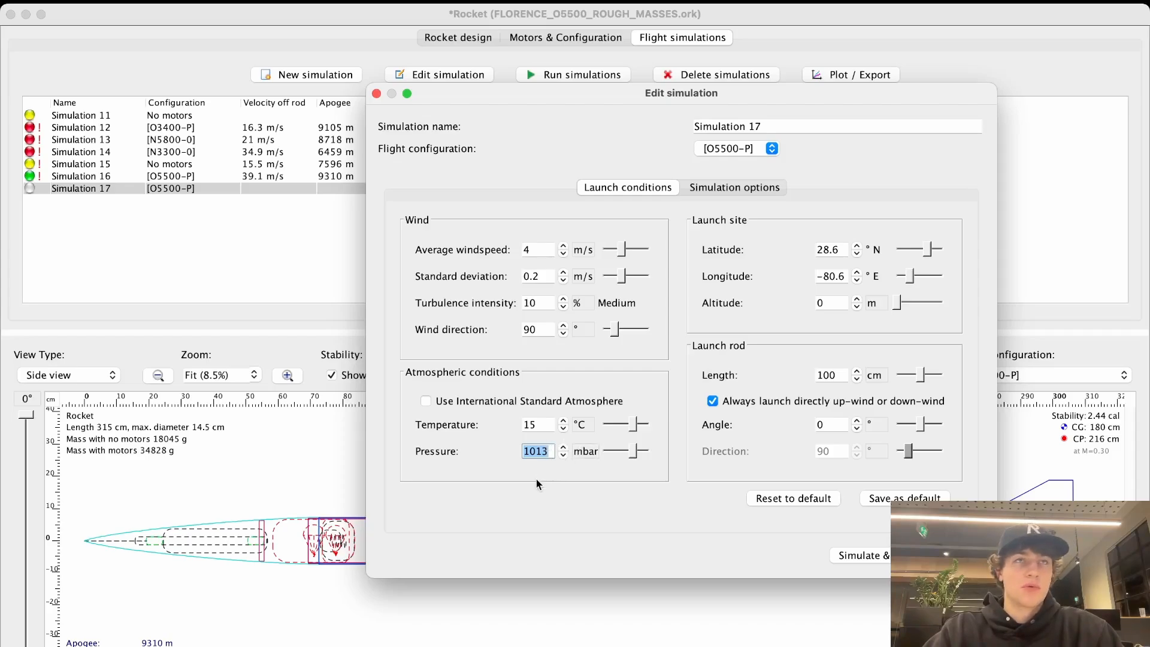
left_click(545, 452)
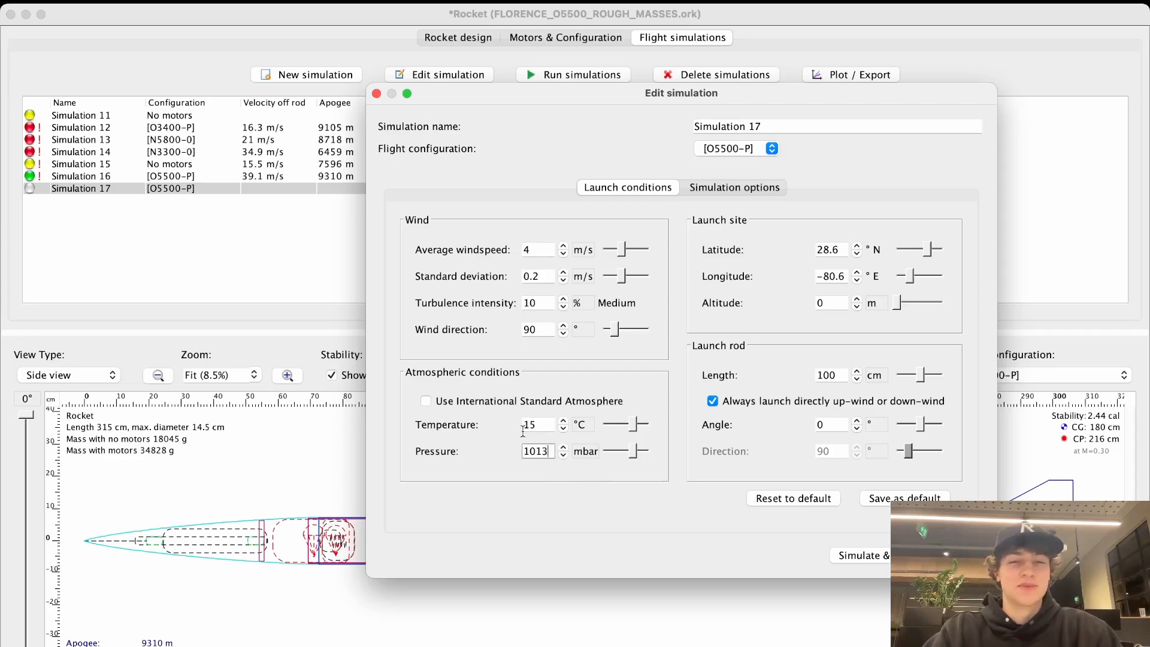
left_click(507, 405)
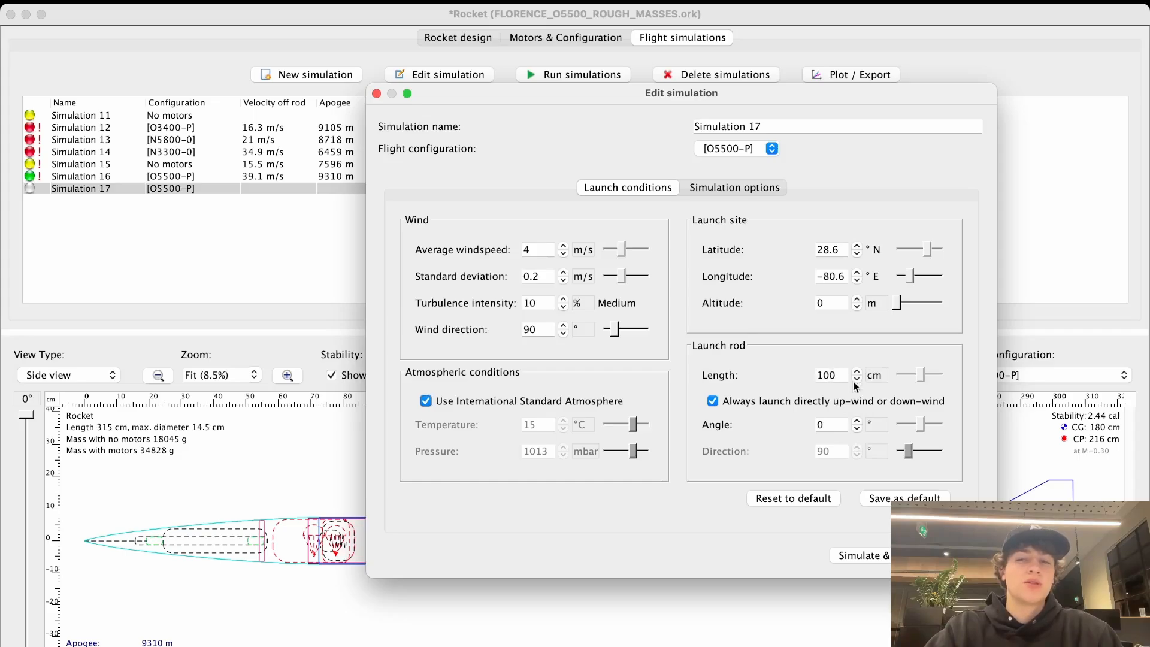
Step: Set the launch rod length to 360 cm in the launch conditions
double_click(832, 372)
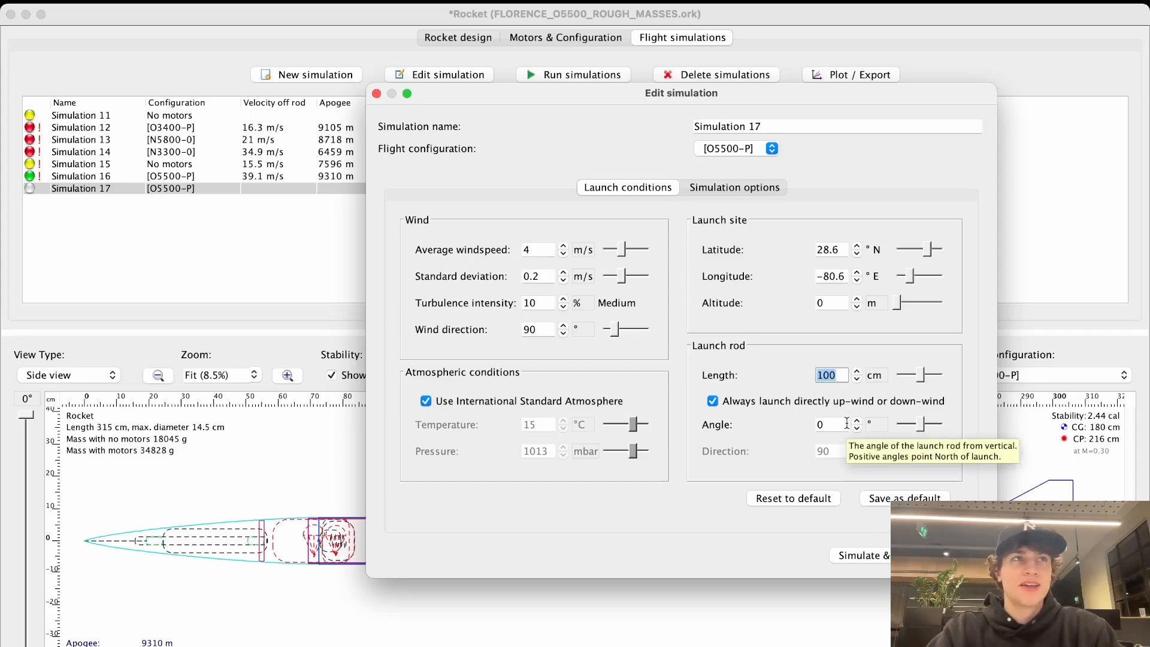
type("360")
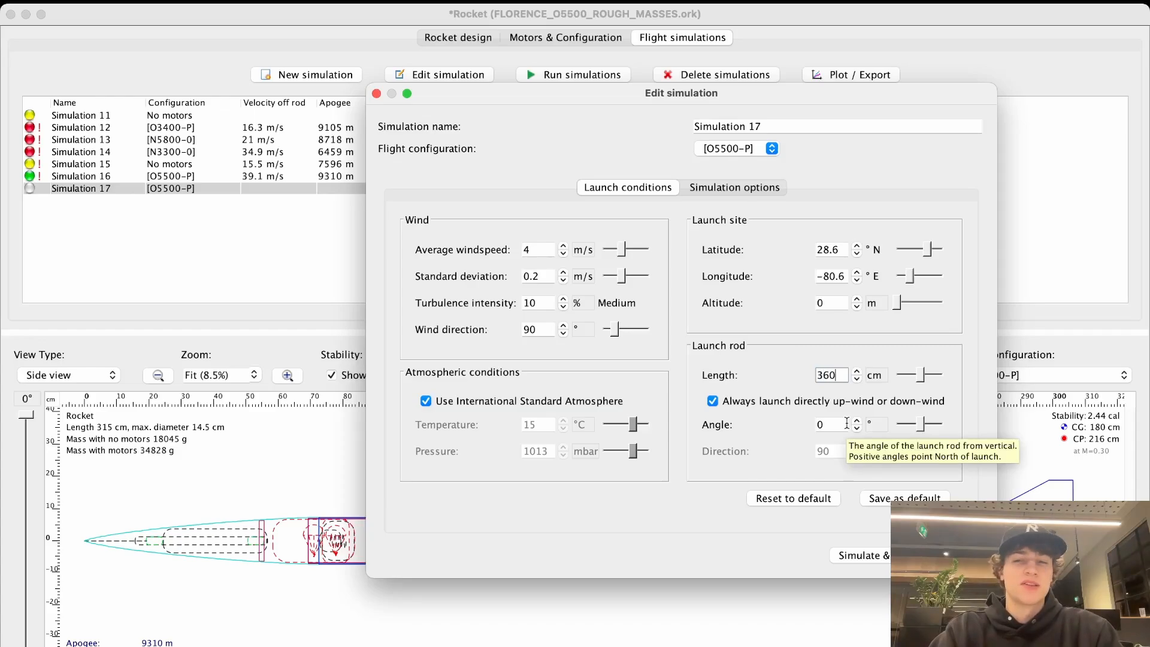
key("Return")
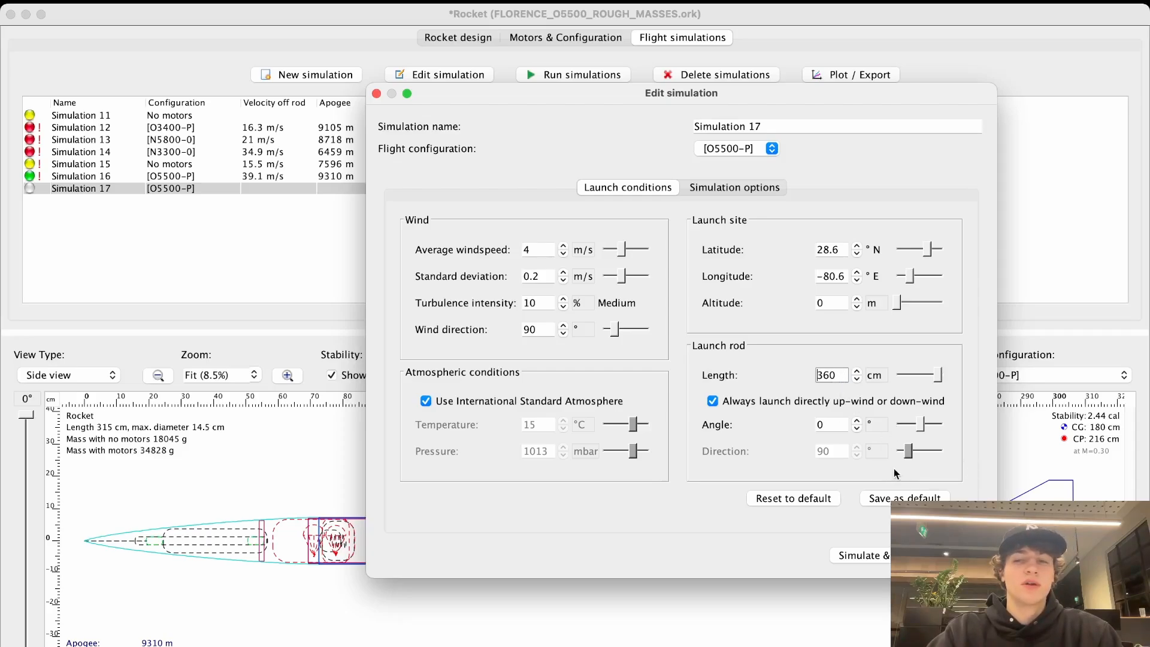
Step: Examine the new simulation's solver options, including the available geodetic calculation methods and the time step
left_click(707, 189)
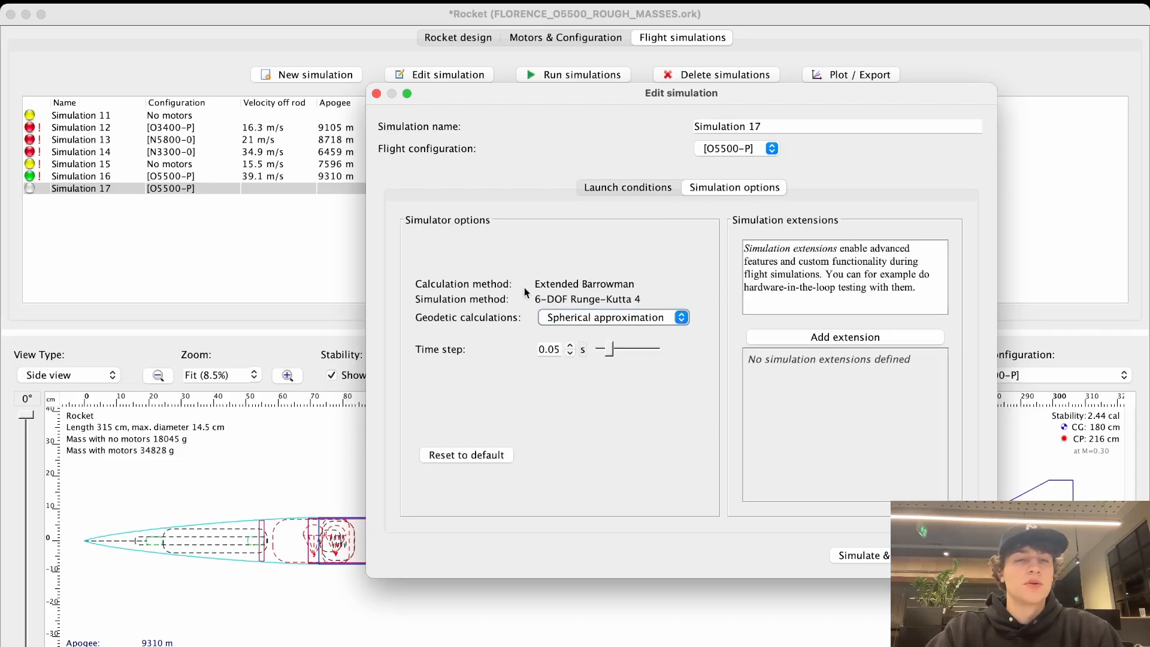
left_click(609, 318)
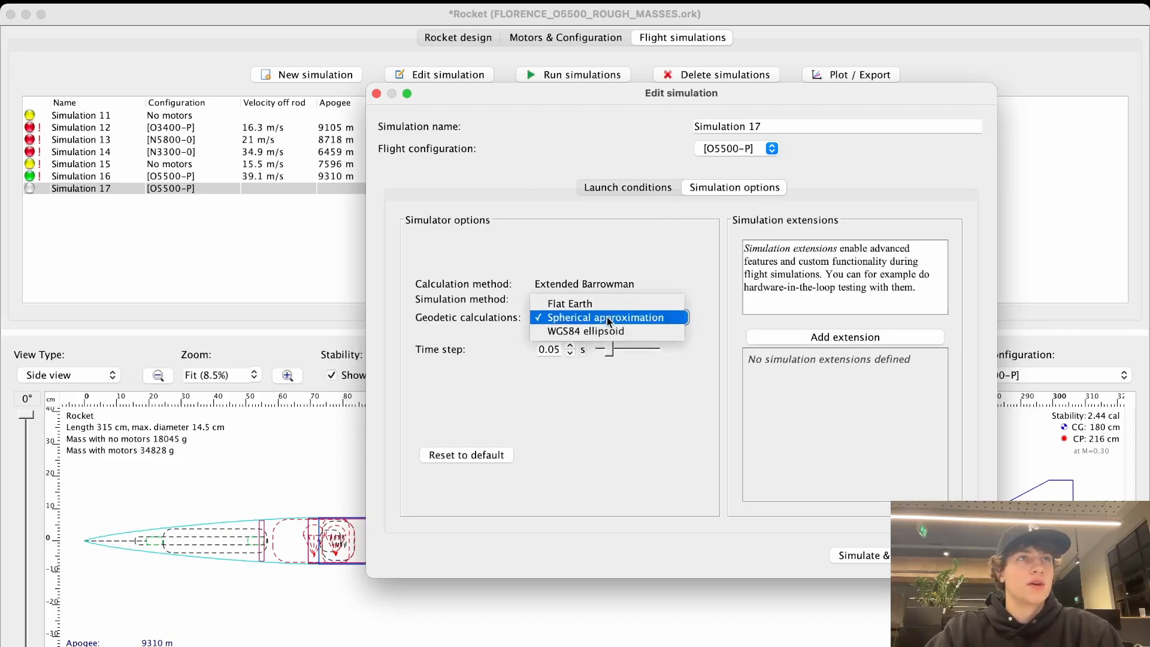
left_click(598, 278)
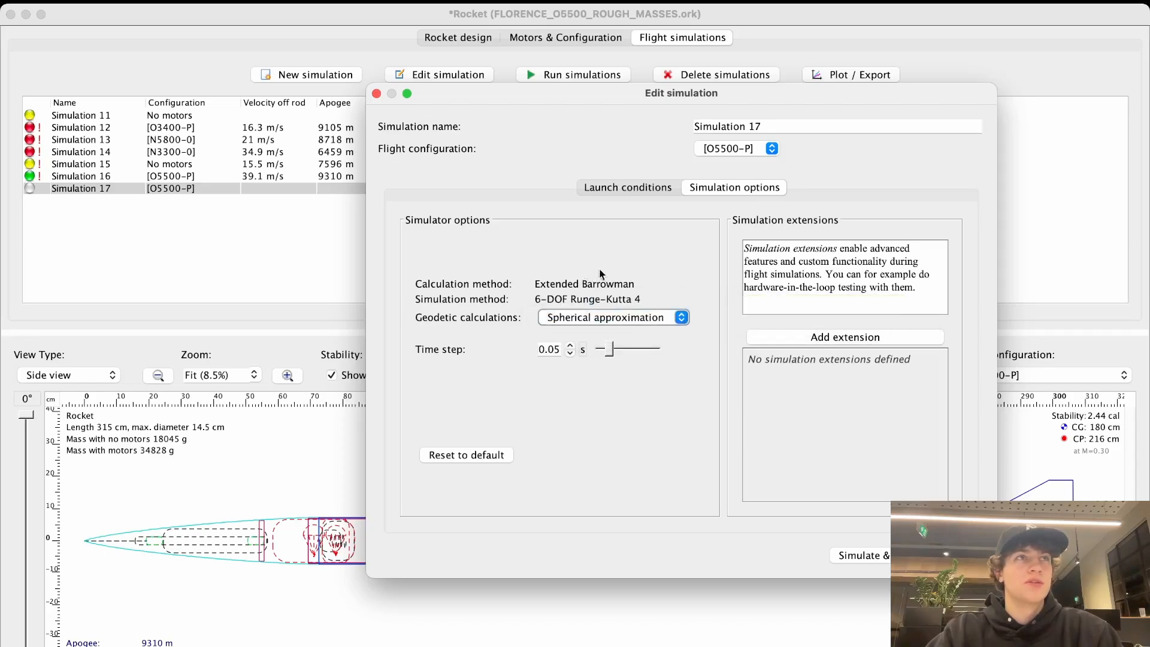
left_click(613, 315)
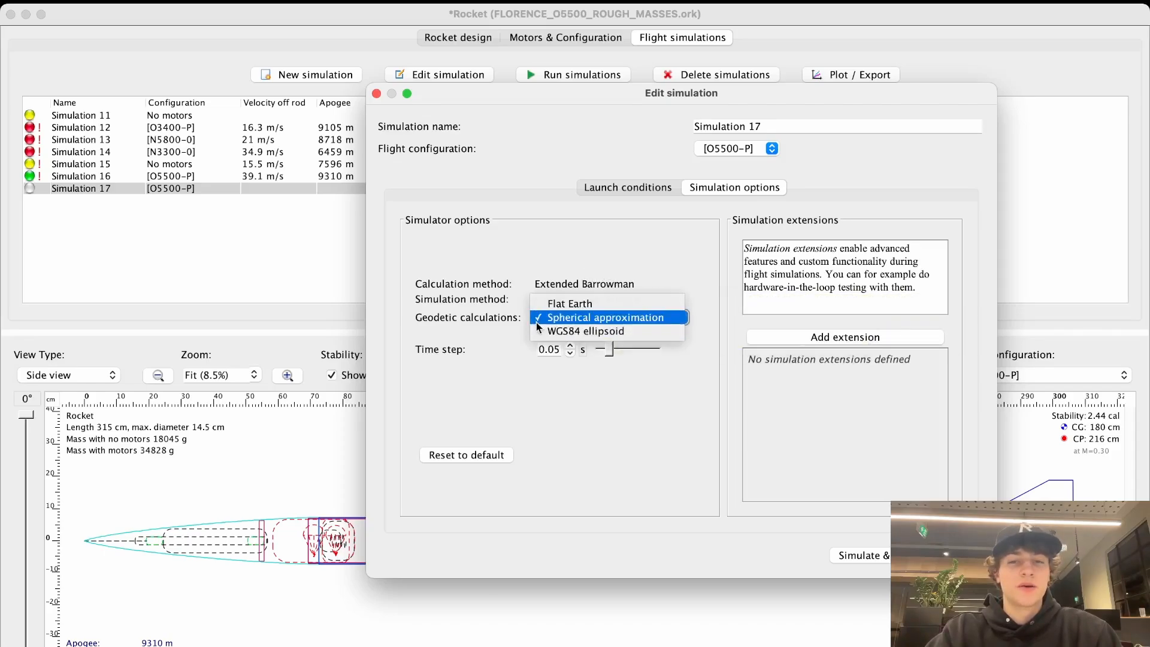
left_click(431, 320)
left_click(576, 312)
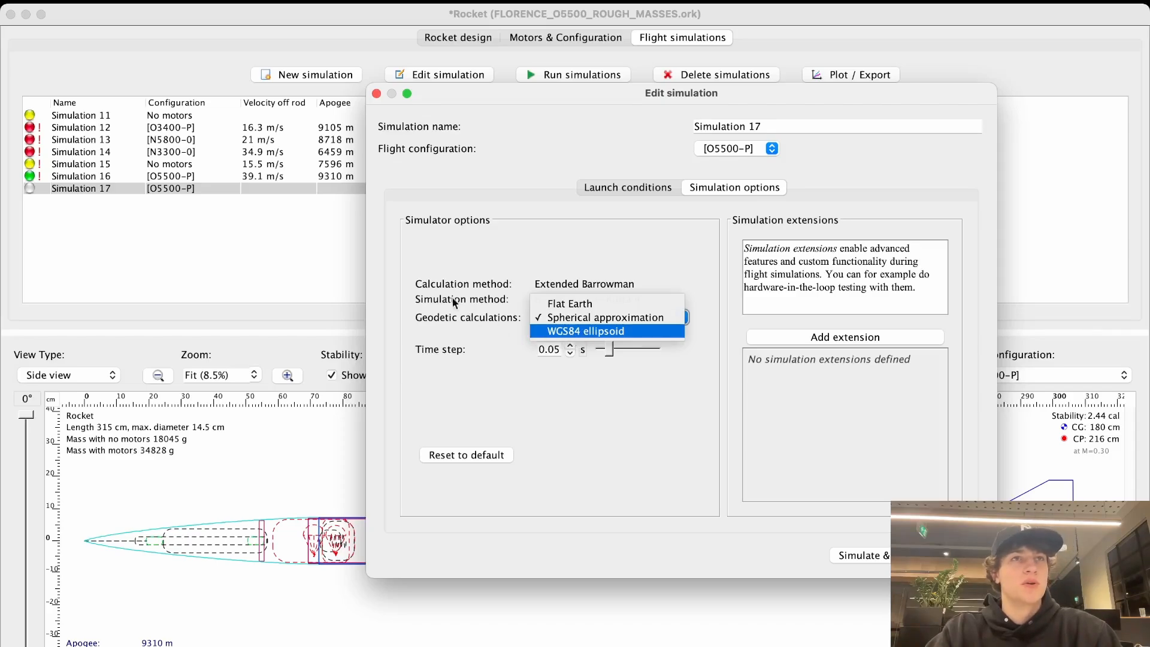
left_click(553, 321)
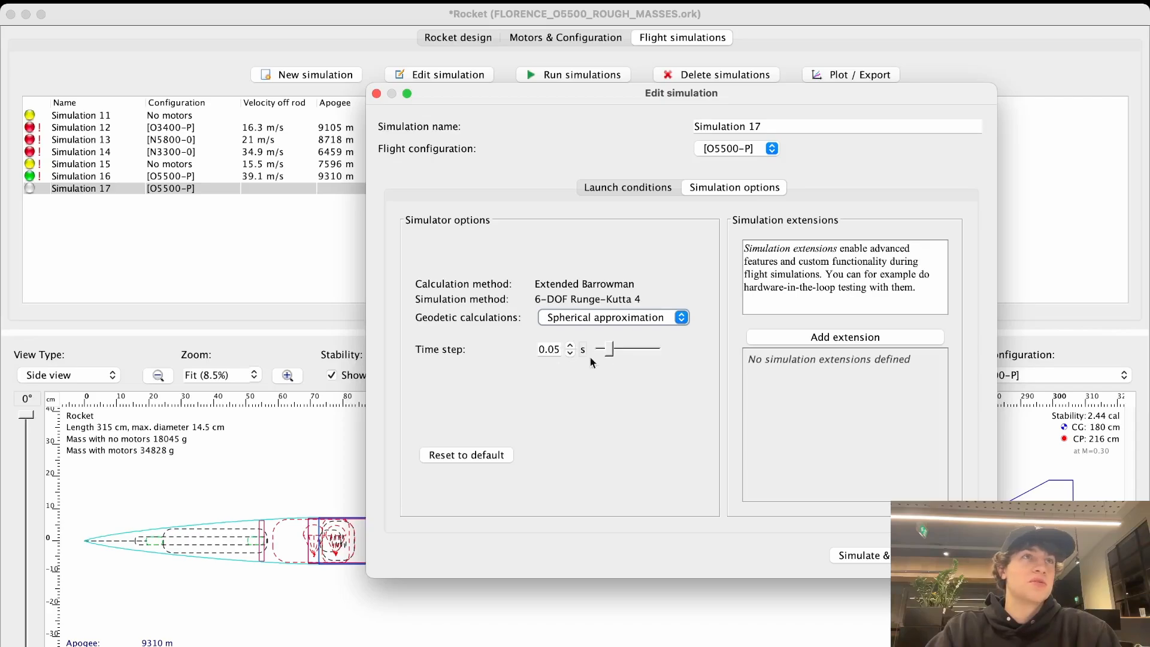
left_click(568, 353)
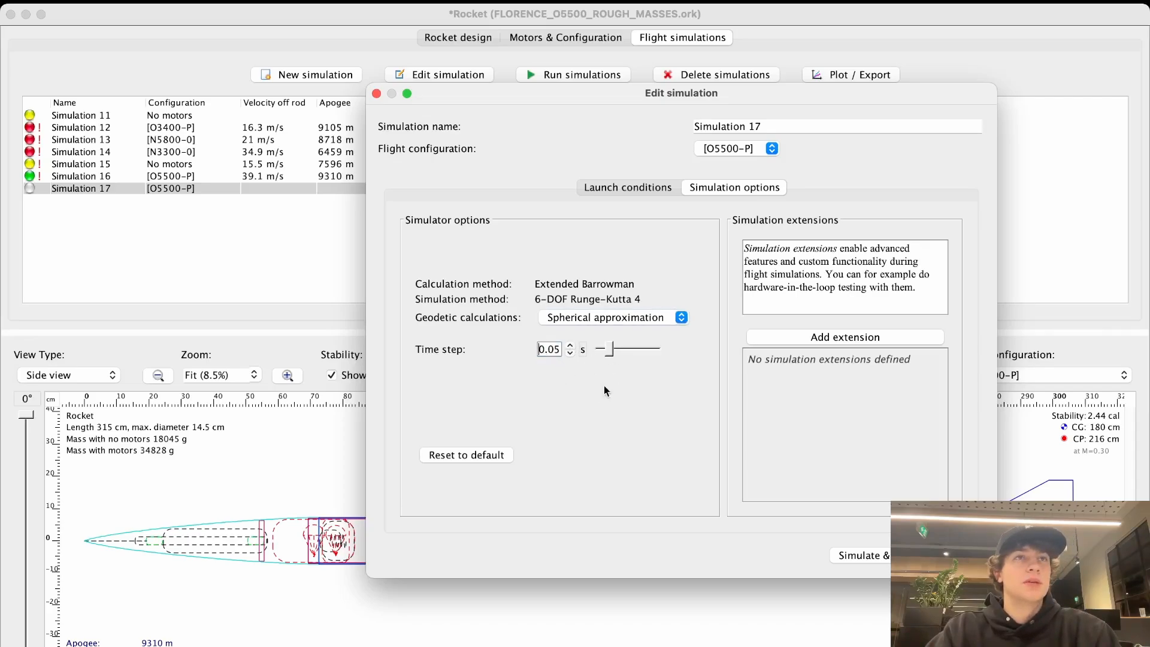
Step: Review the launch conditions, run the new simulation and open its plot configuration
left_click_drag(799, 91, 771, 93)
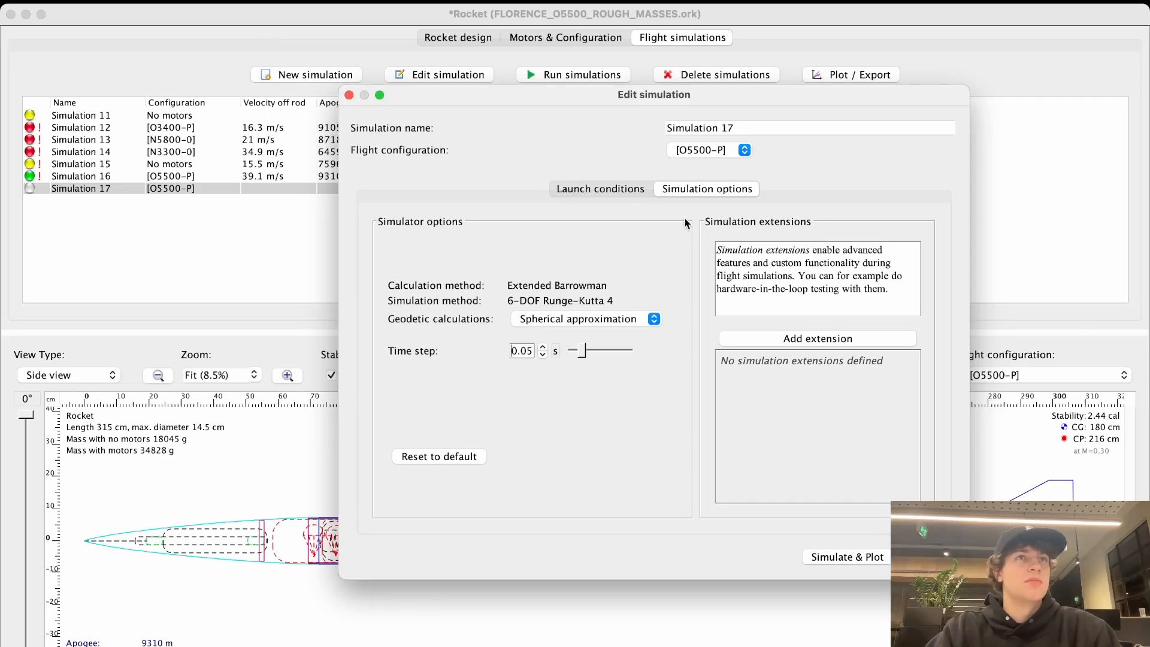
left_click(605, 188)
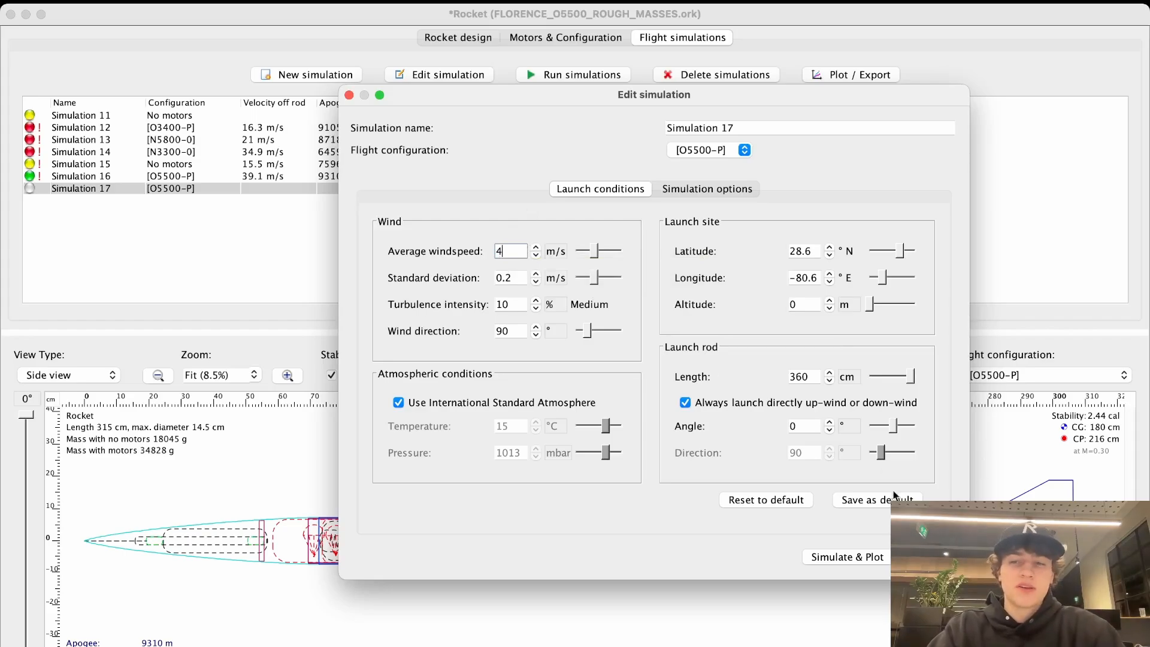
left_click(846, 557)
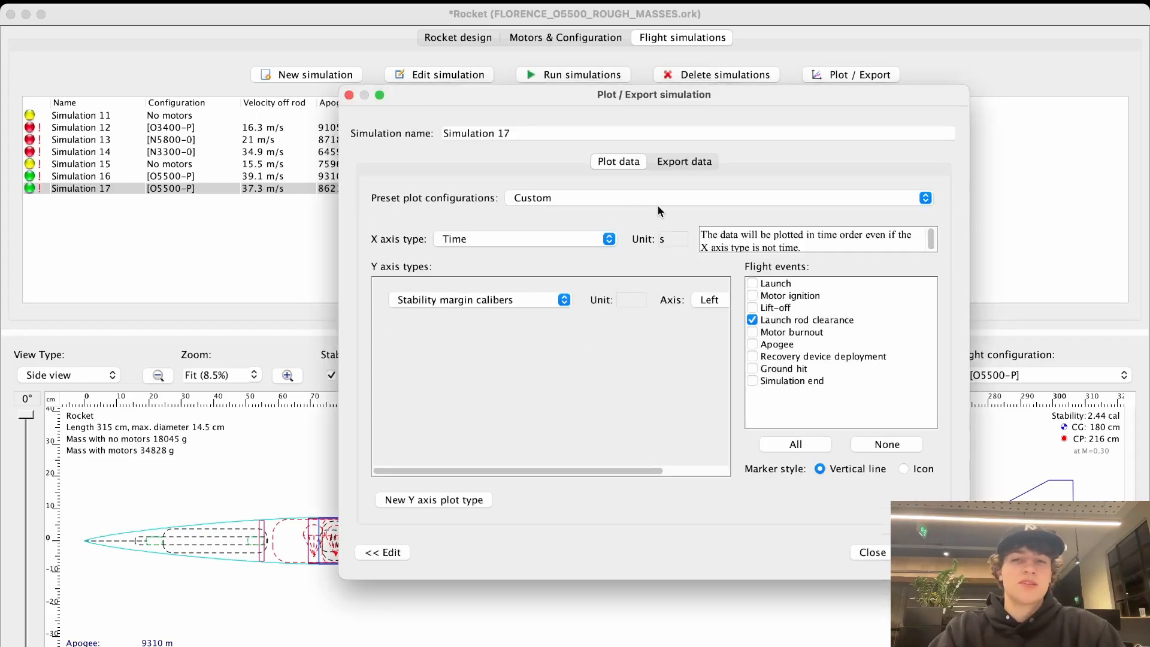
Step: Move the plot dialog aside to review Simulation 17's flight results in the simulation list
left_click_drag(551, 94, 968, 130)
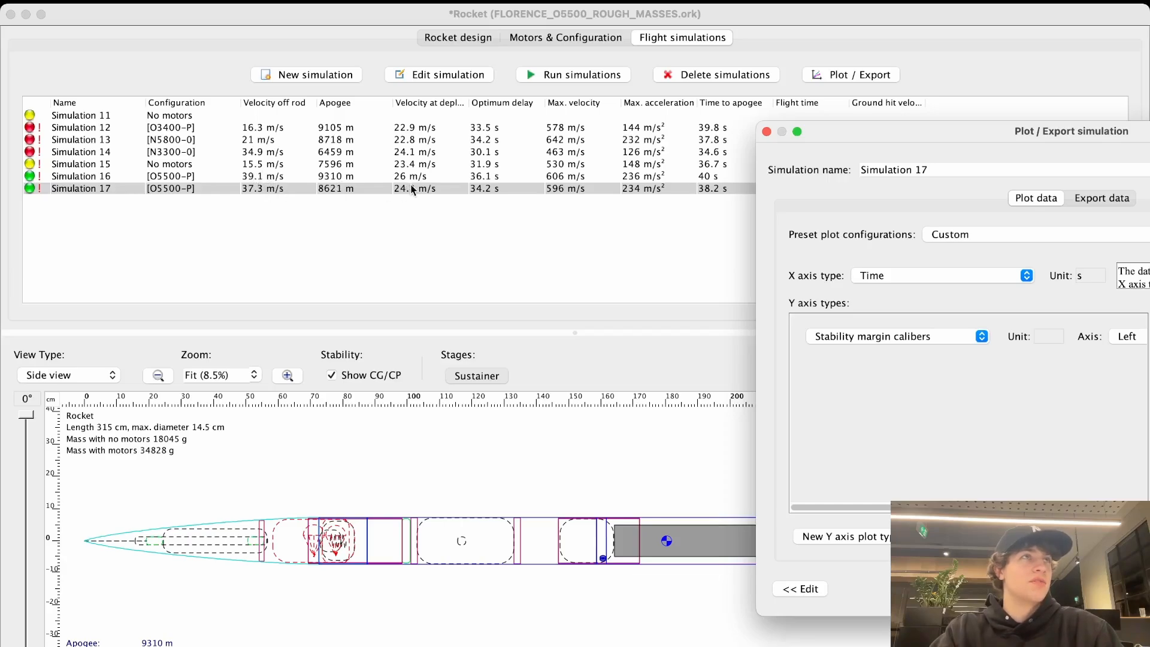
left_click_drag(869, 131, 411, 225)
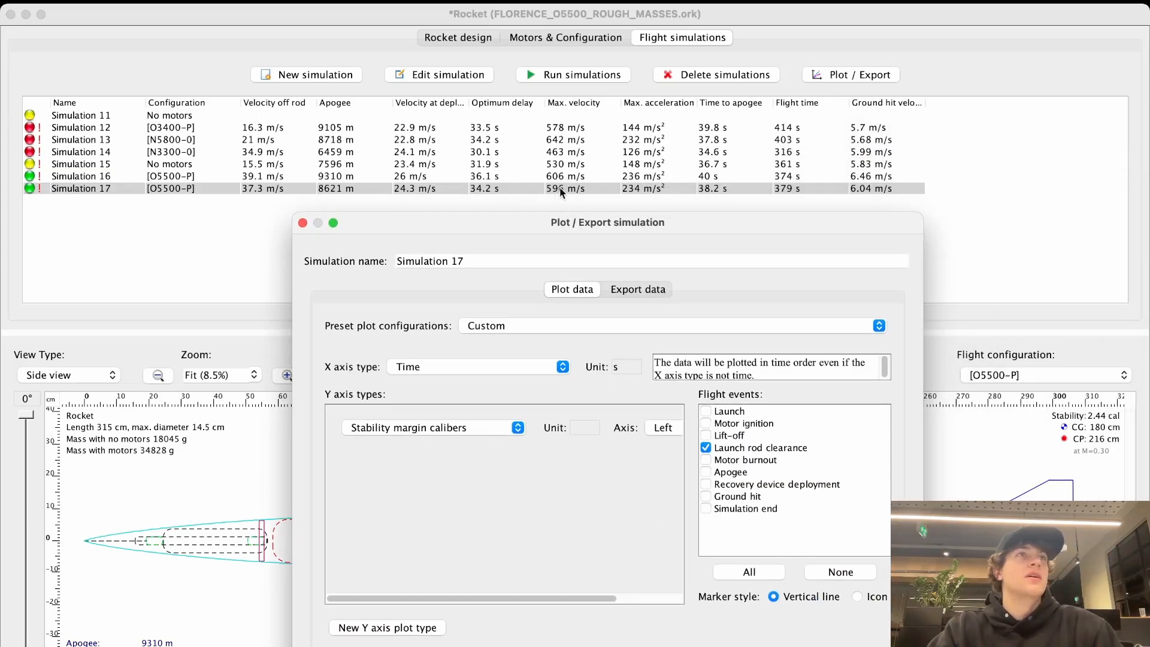
left_click_drag(603, 221, 509, 70)
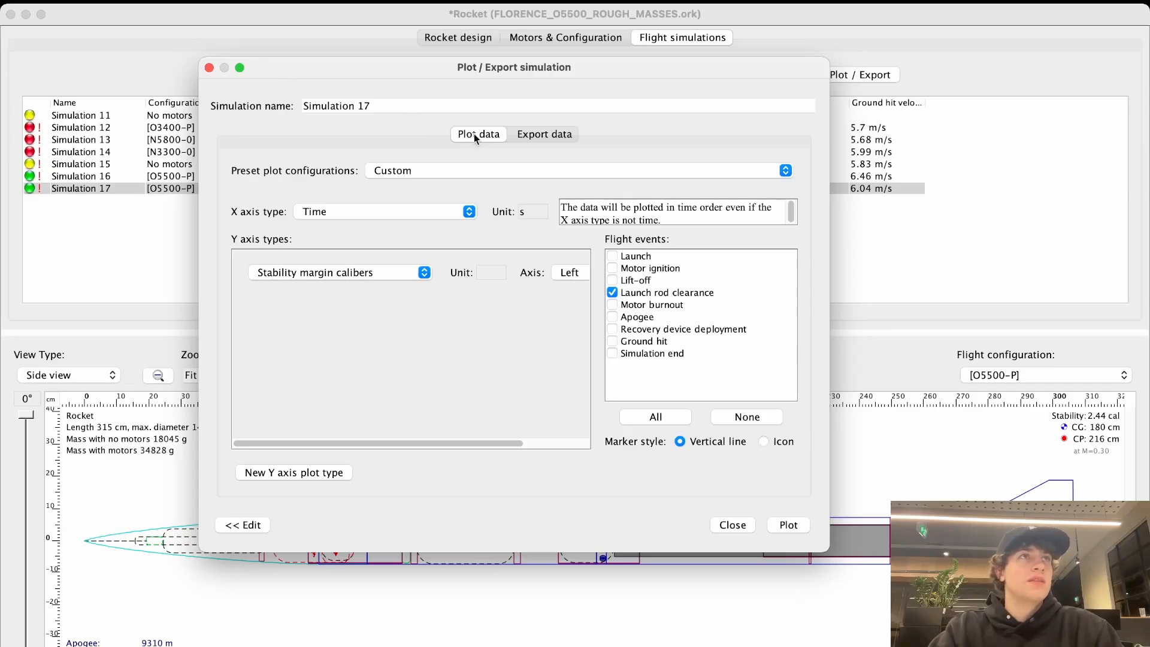
Step: Examine the data export options for Simulation 17, including the full list of exportable variables, format settings and comments
left_click(538, 136)
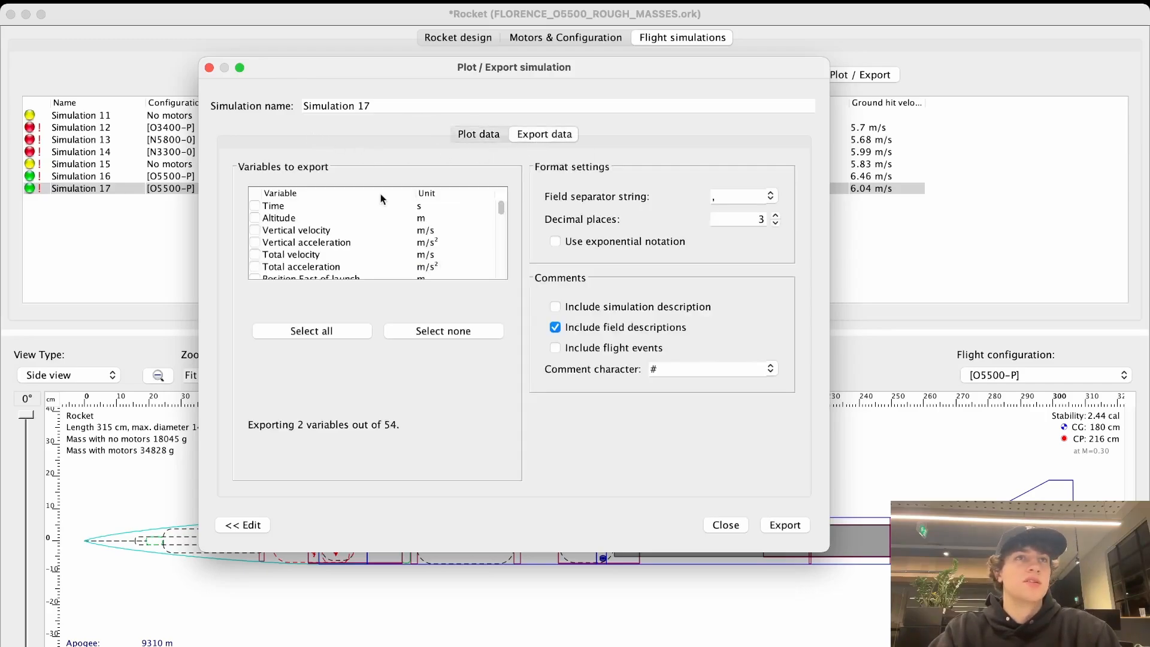
scroll(446, 248, "down", 5)
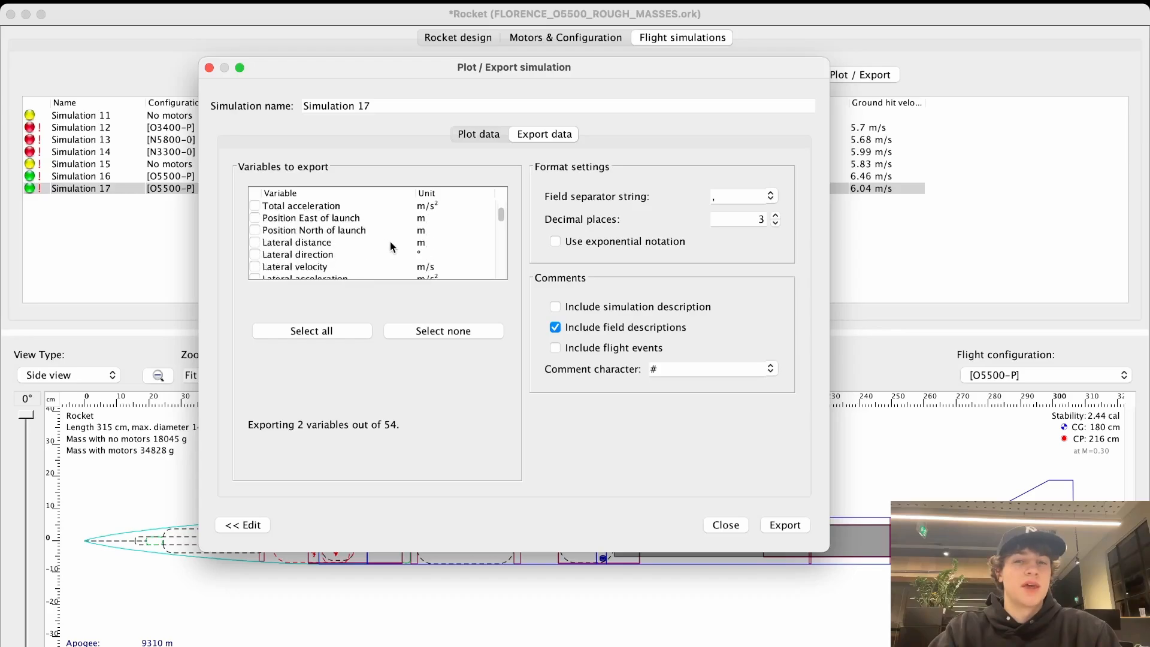
scroll(450, 248, "down", 15)
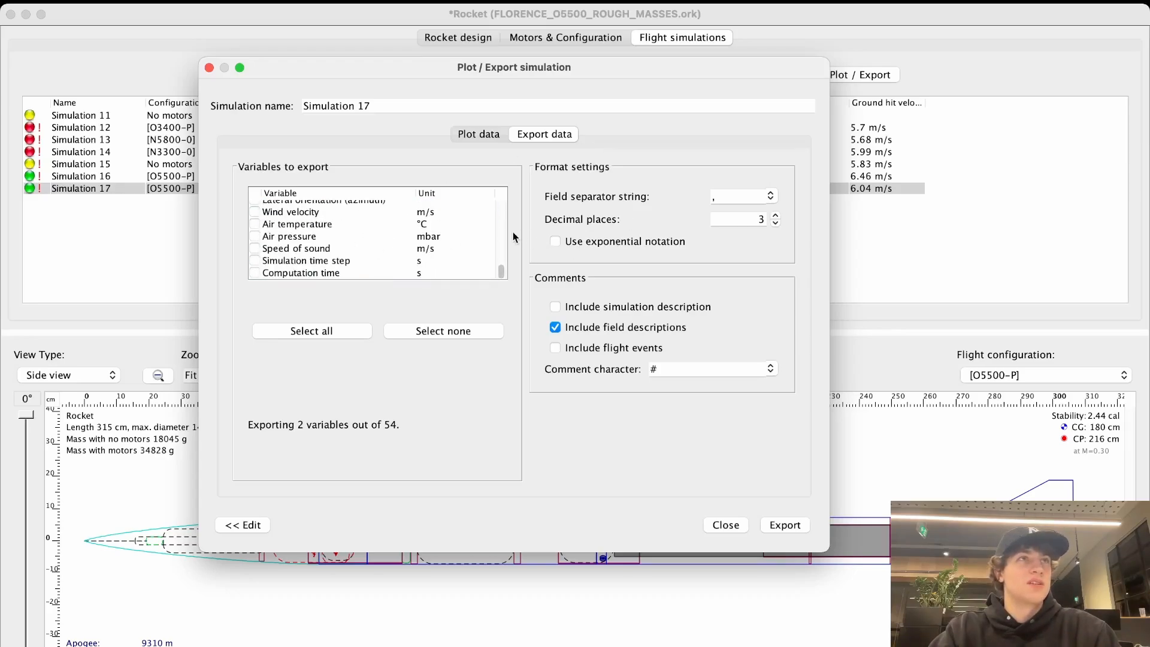
scroll(416, 258, "up", 20)
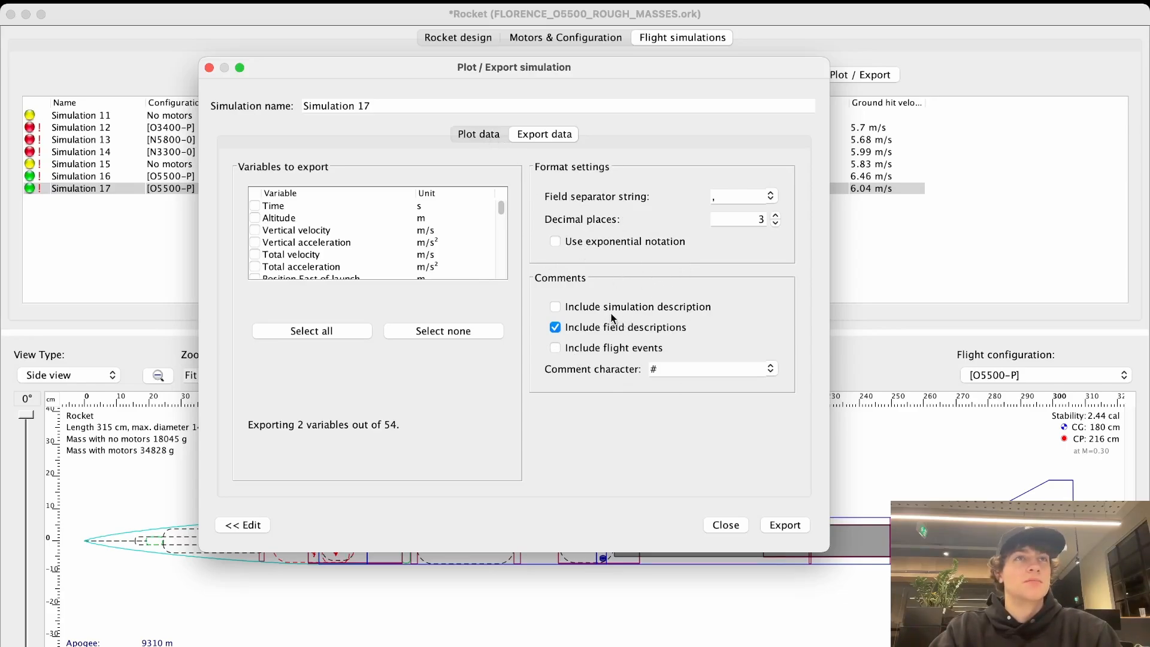
Step: Plot Simulation 17 with the Vertical motion vs. time preset, examine the altitude, velocity and acceleration curves, and close the plot
left_click(473, 136)
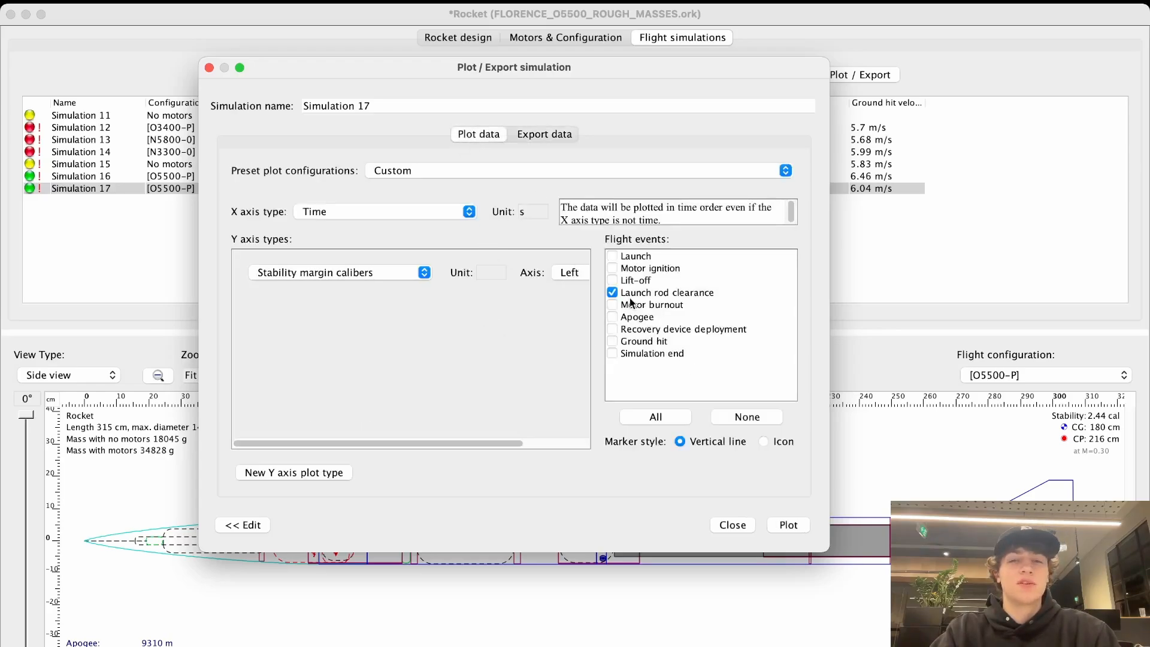
left_click(478, 174)
scroll(425, 217, "up", 2)
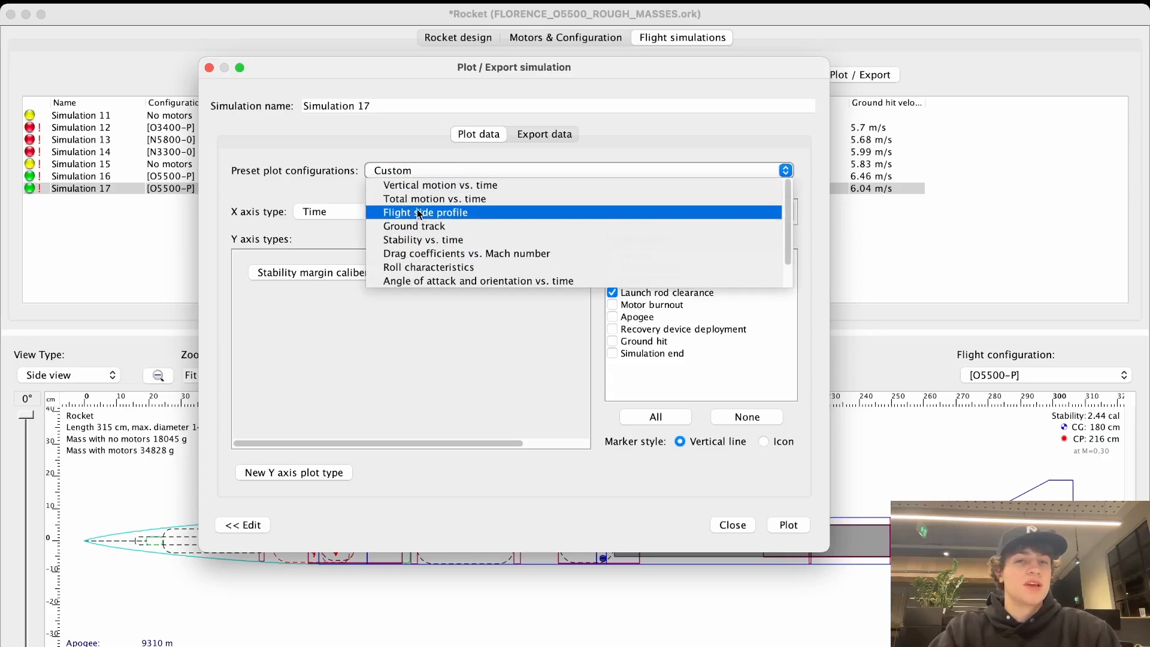
left_click(426, 187)
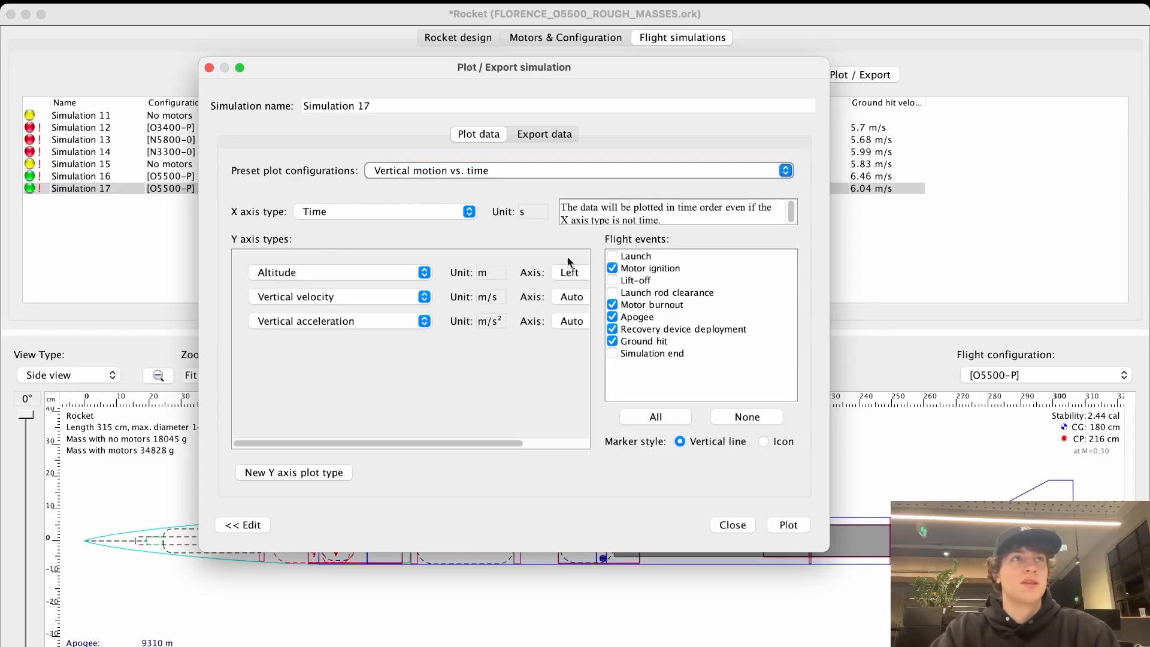
scroll(597, 216, "down", 1)
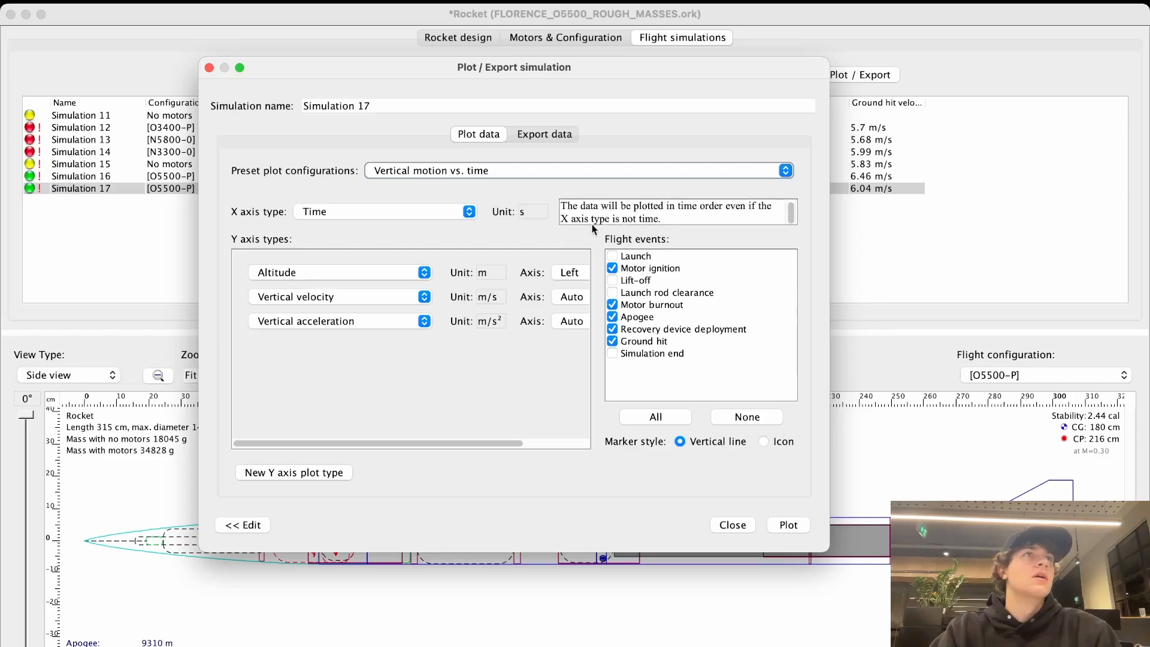
left_click(568, 220)
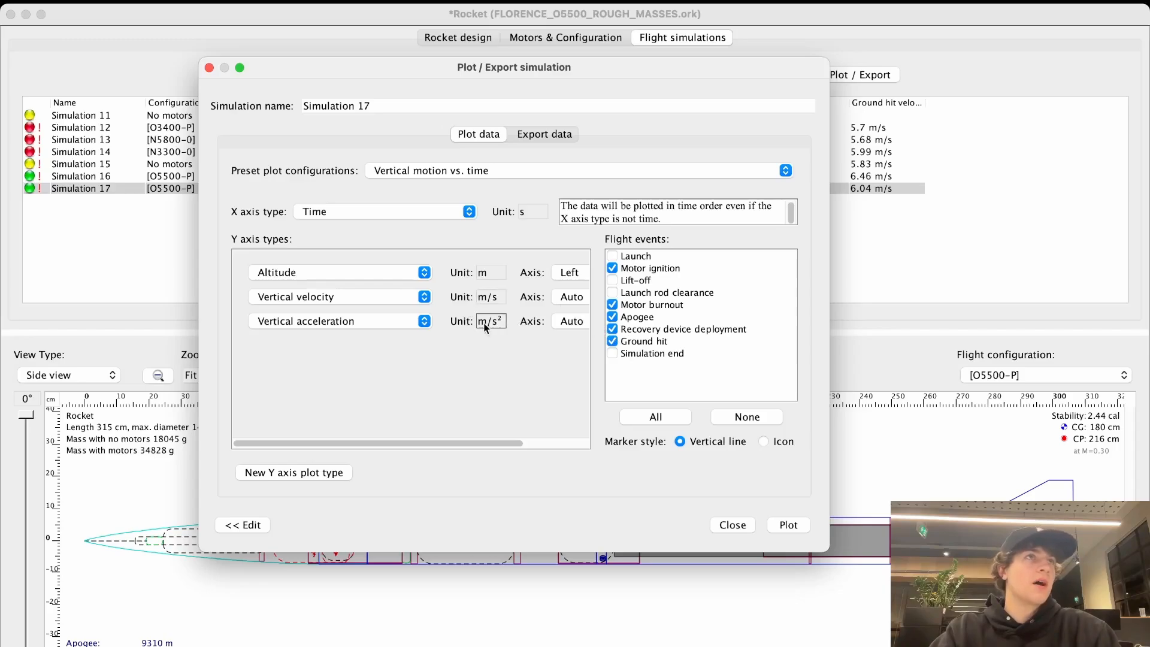
left_click(792, 526)
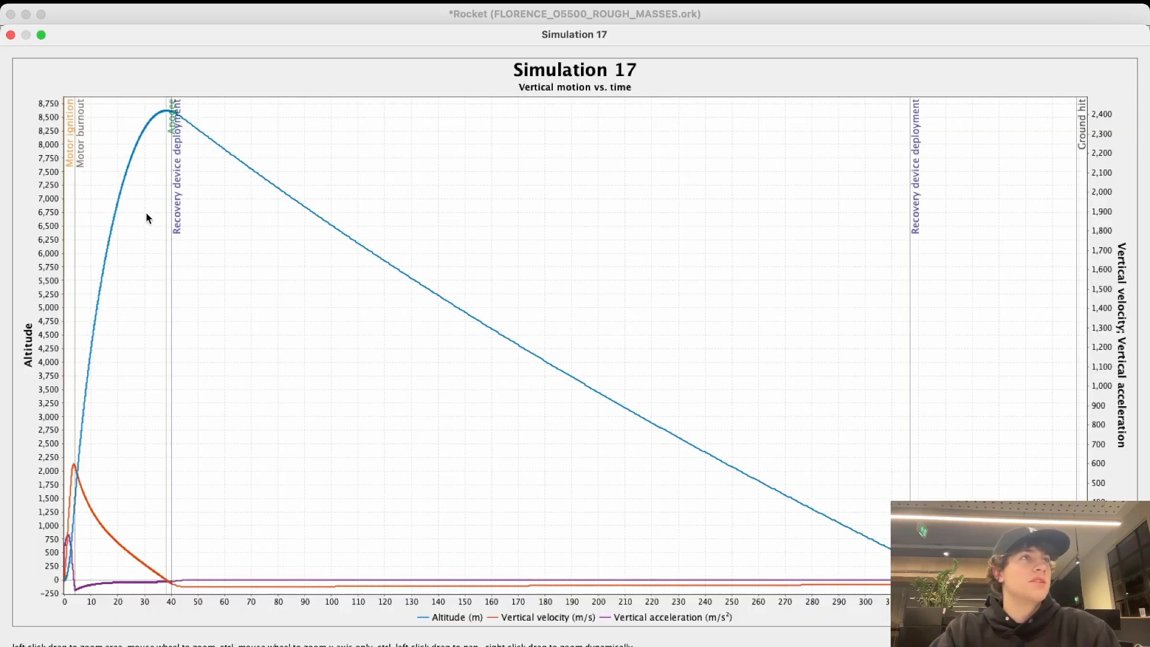
mouse_move(178, 144)
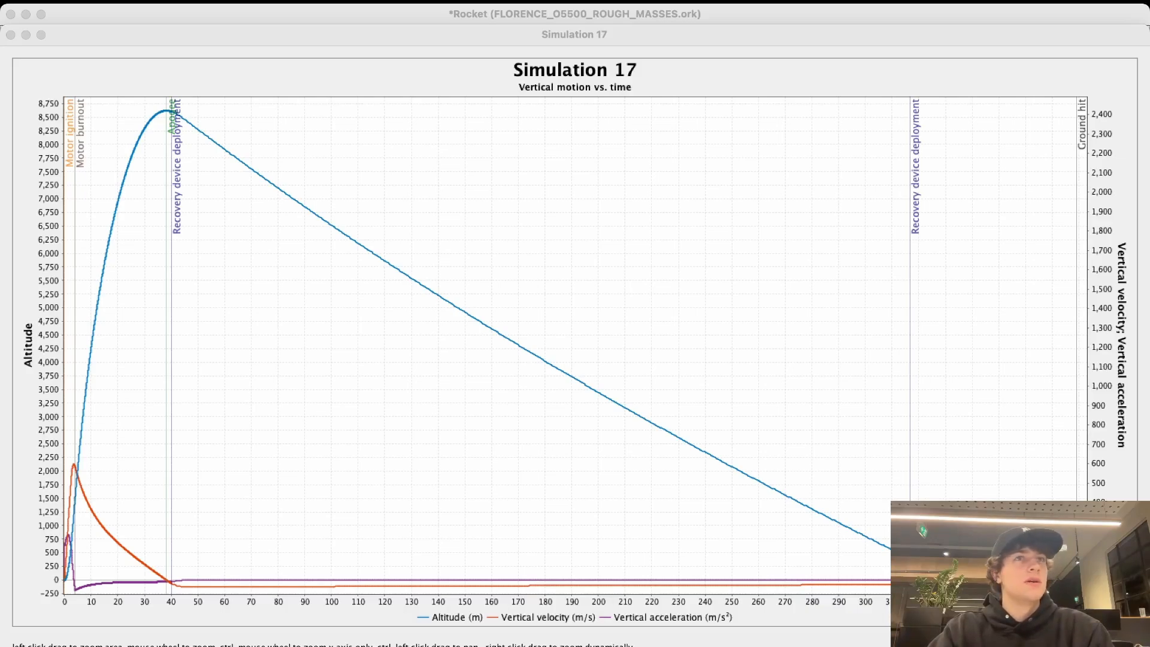
key("Escape")
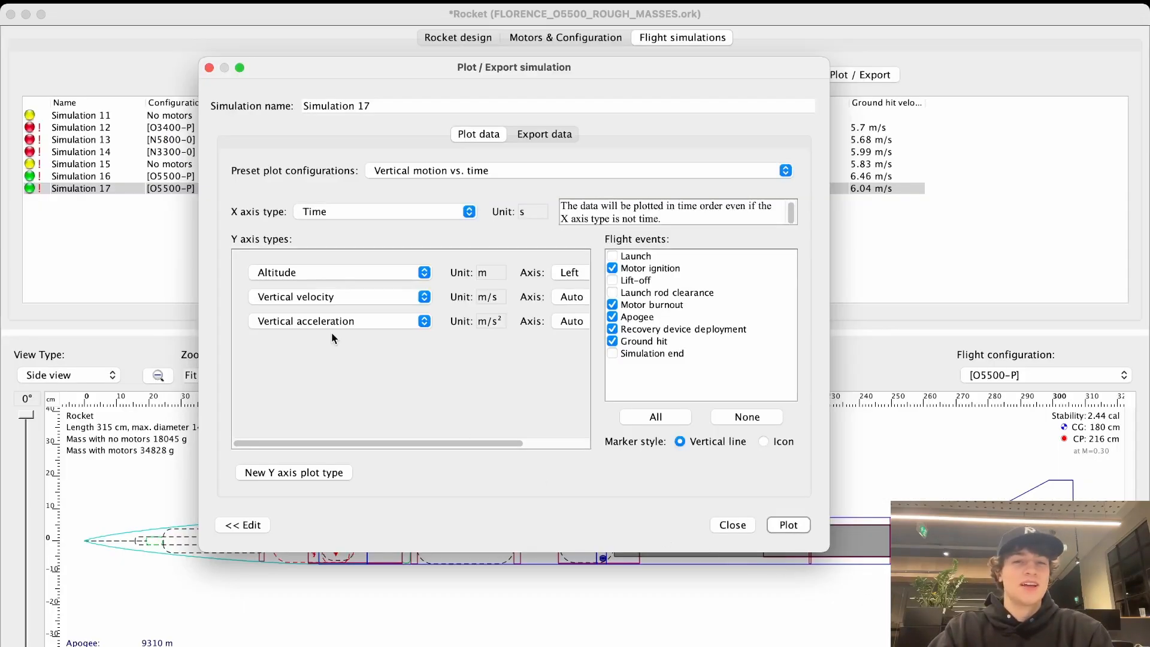
Step: Choose the Stability vs. time preset and remove the CG location and CP location, keeping only Stability margin calibers
left_click(435, 172)
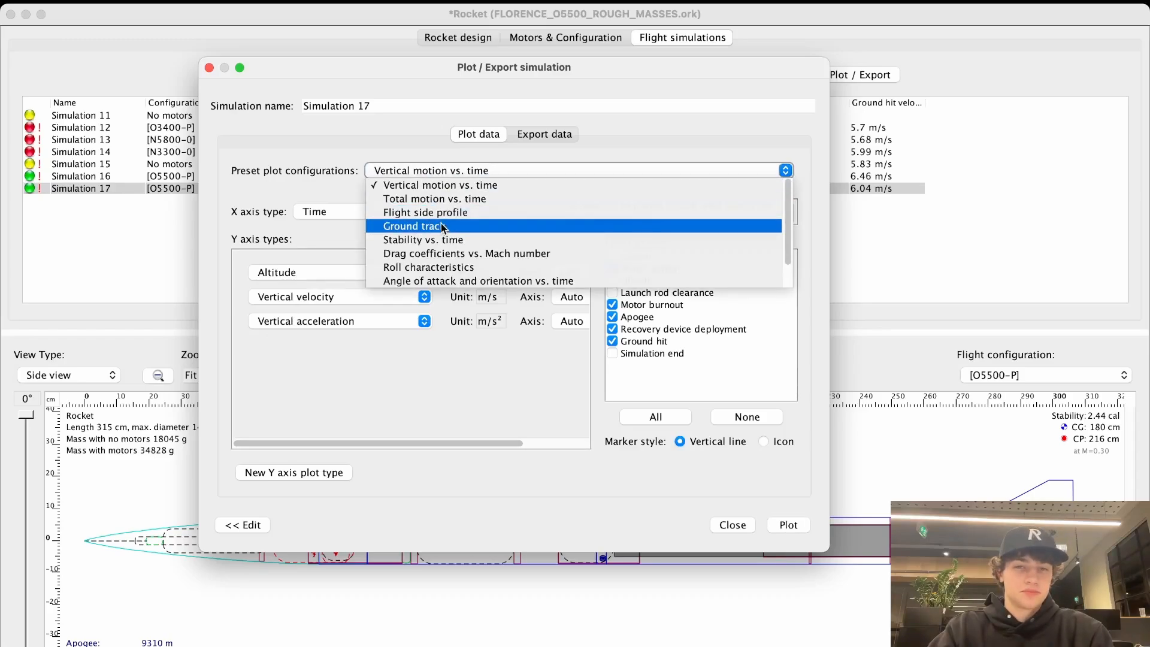
scroll(479, 226, "down", 1)
scroll(458, 226, "down", 1)
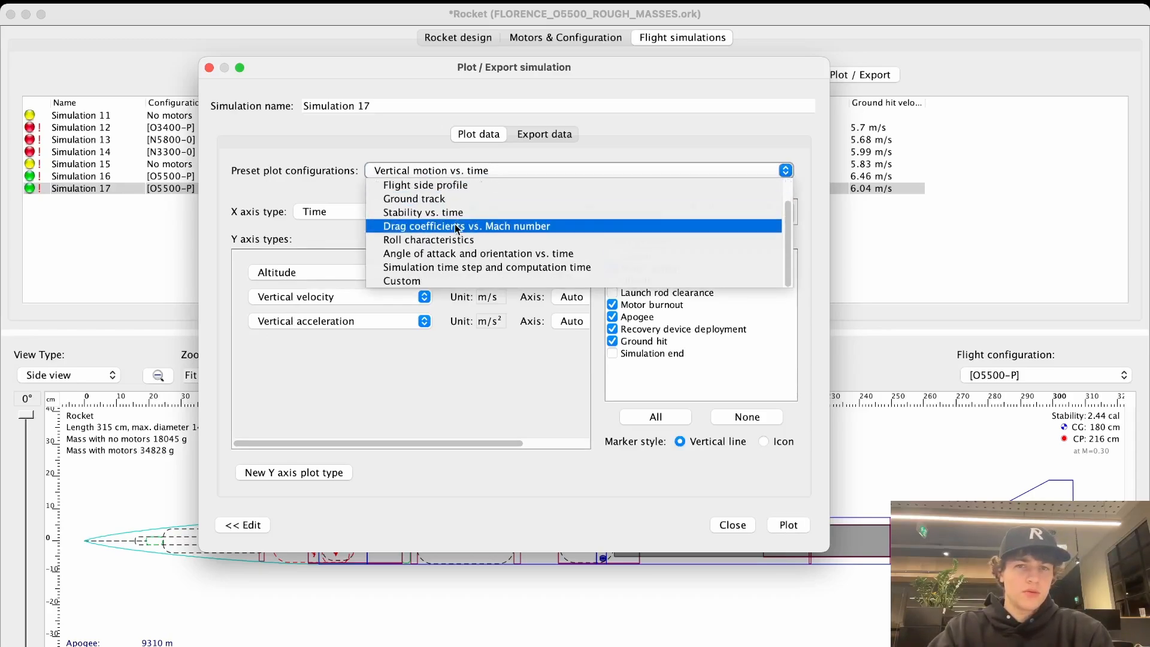
scroll(487, 252, "up", 1)
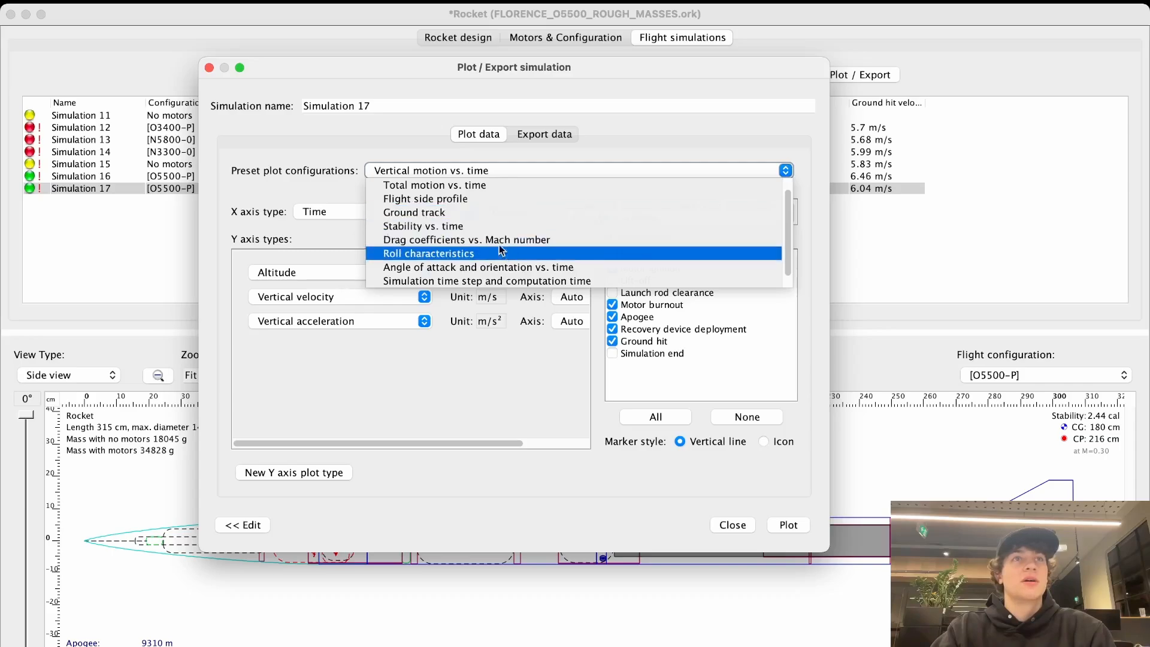
scroll(434, 226, "up", 1)
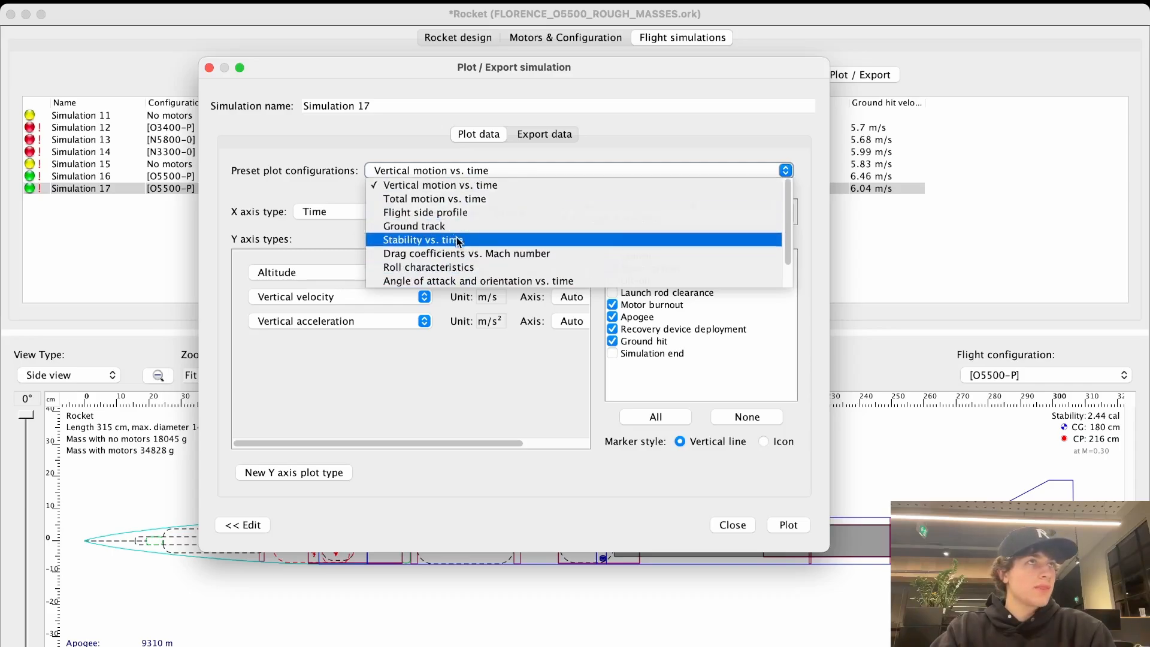
scroll(476, 214, "down", 1)
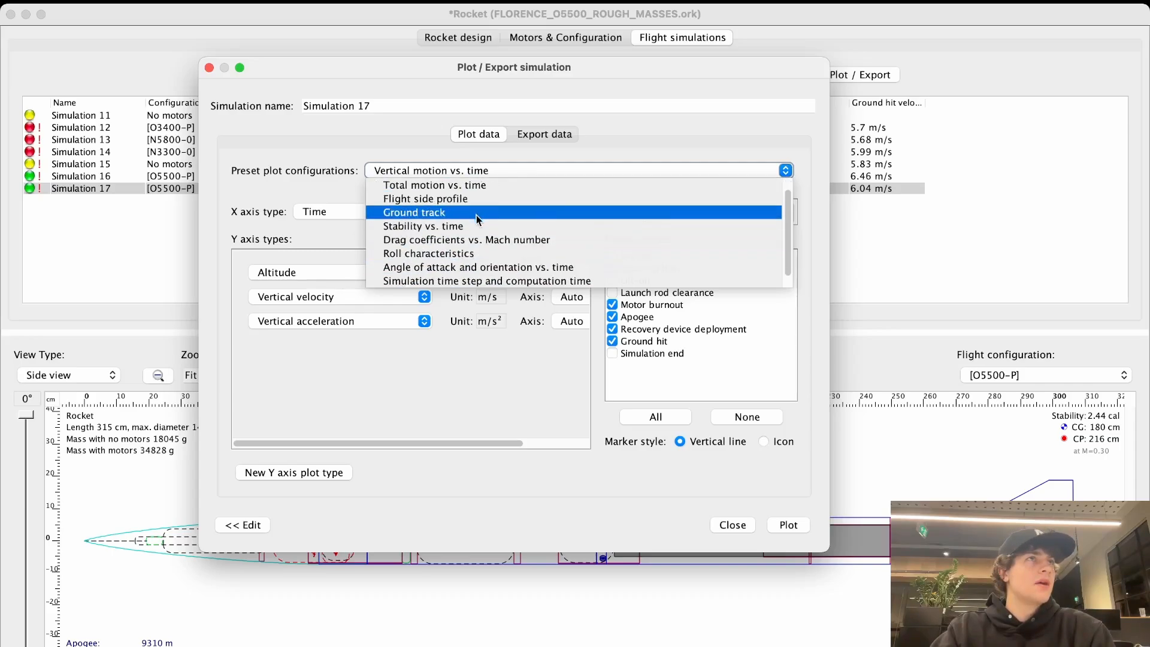
scroll(476, 216, "down", 1)
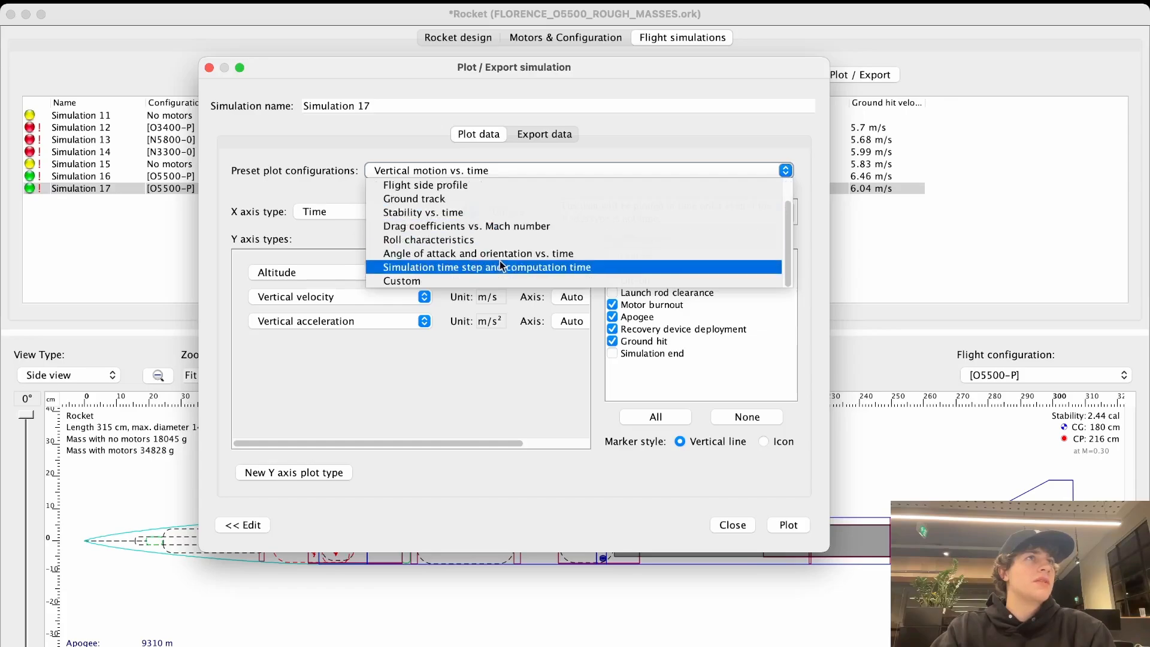
left_click(423, 214)
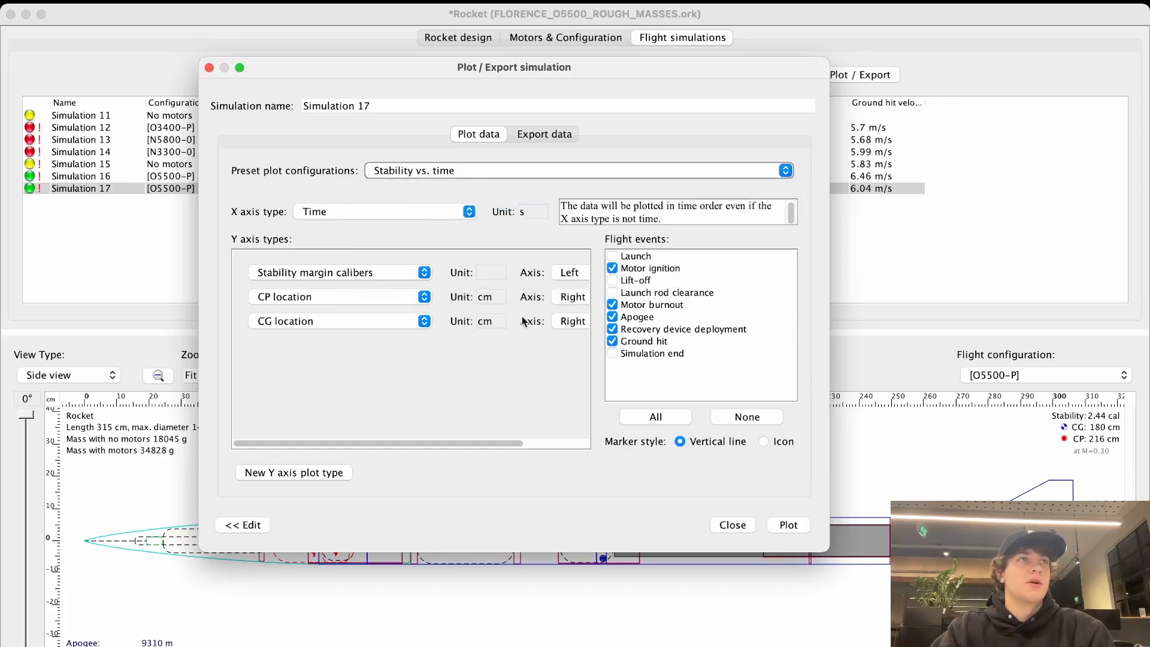
left_click_drag(443, 444, 563, 442)
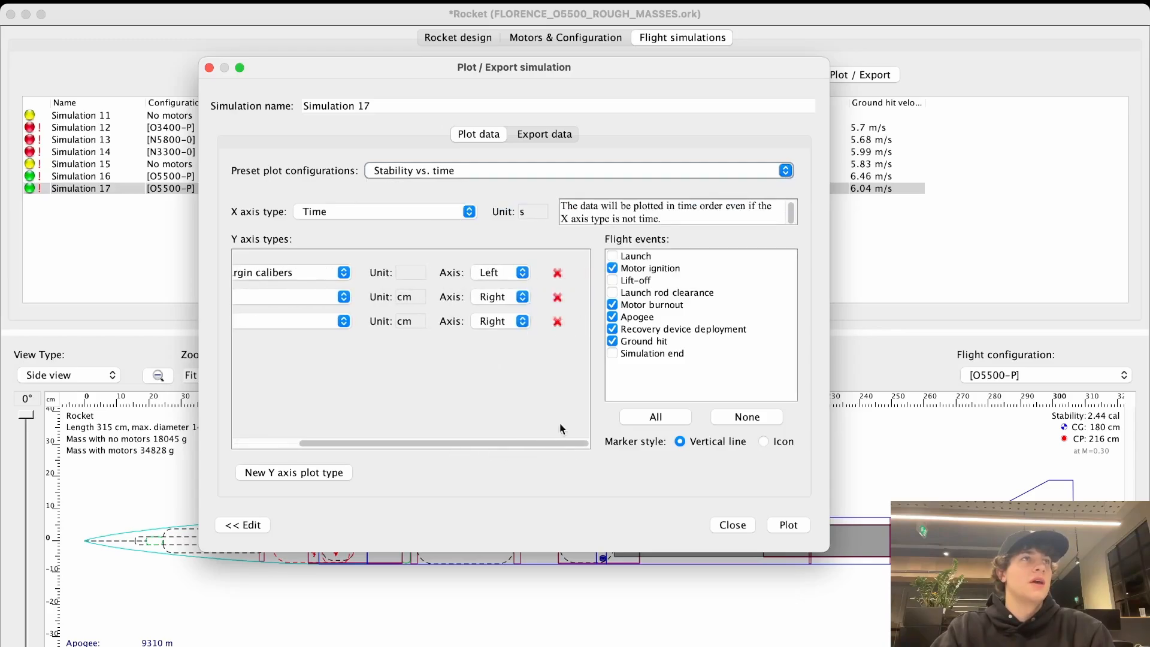
left_click(557, 321)
left_click(557, 297)
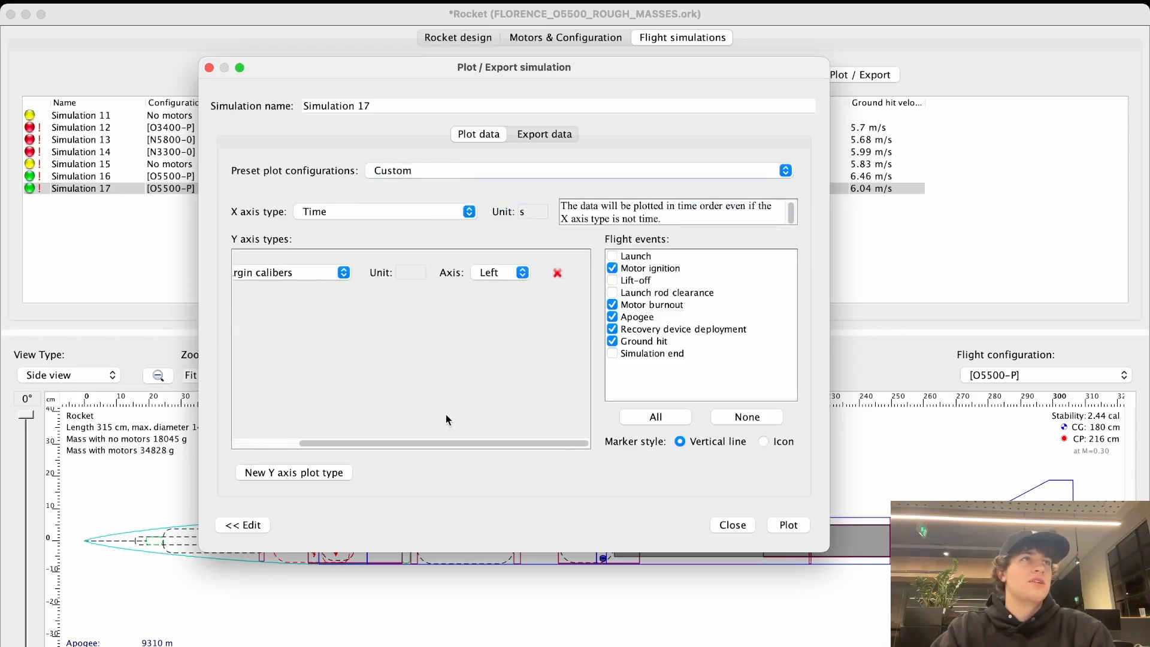
left_click_drag(423, 443, 357, 443)
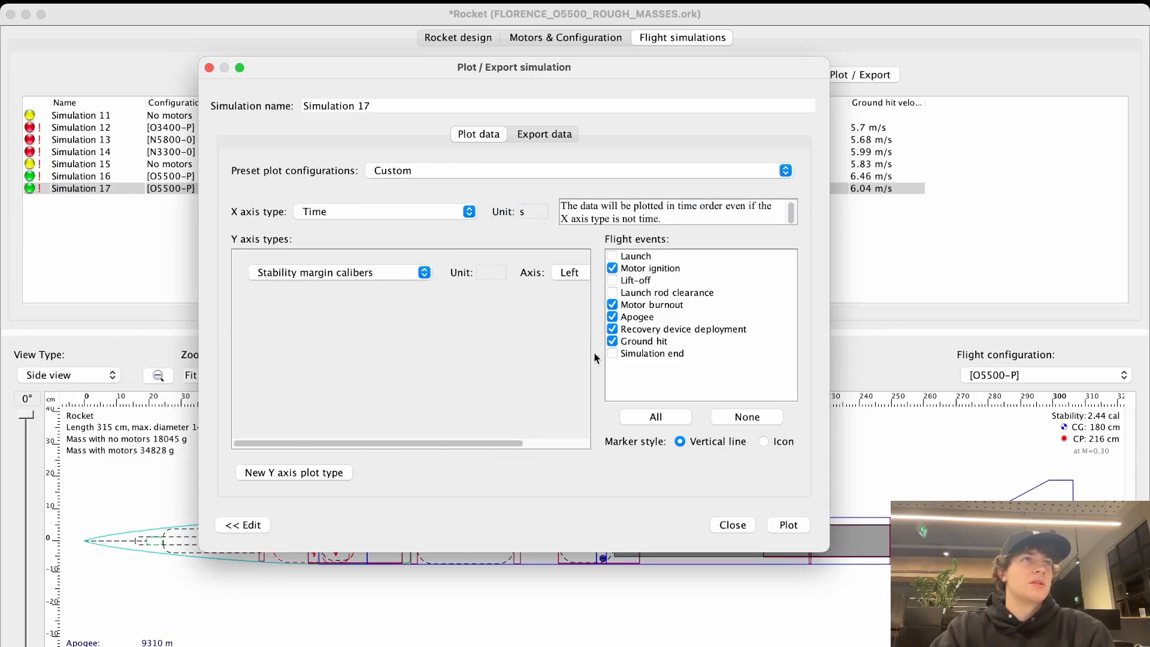
Step: Add the Simulation end, Launch rod clearance, Lift-off and Launch flight events and plot the stability margin
left_click(611, 354)
left_click(612, 292)
left_click(612, 279)
left_click(612, 256)
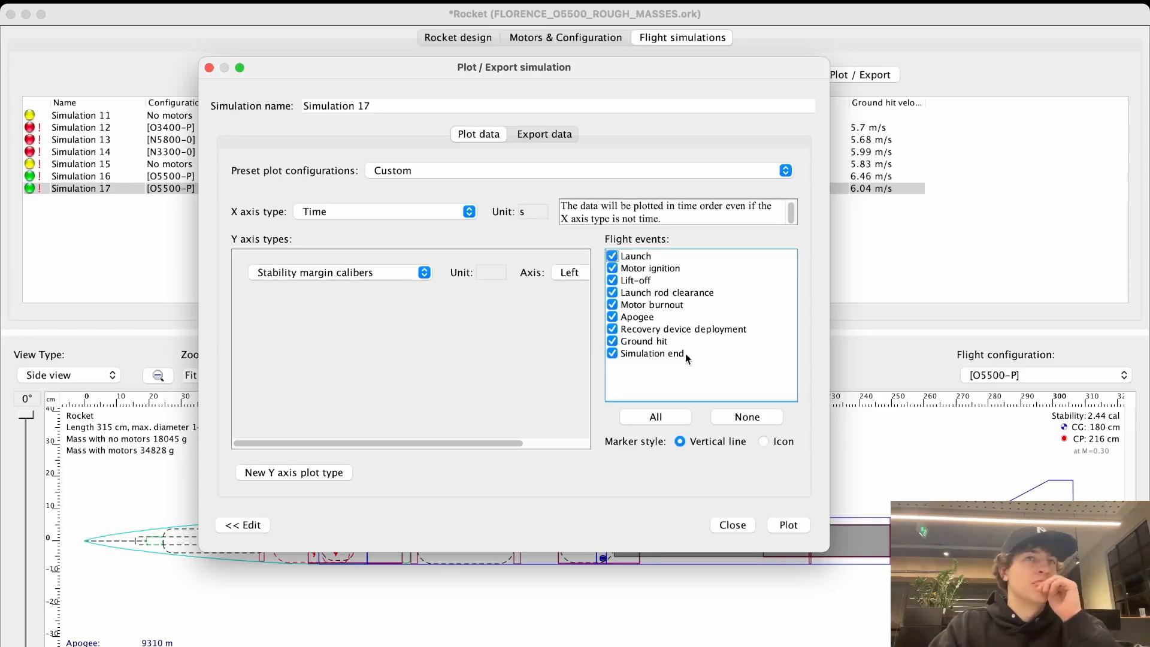
left_click(788, 525)
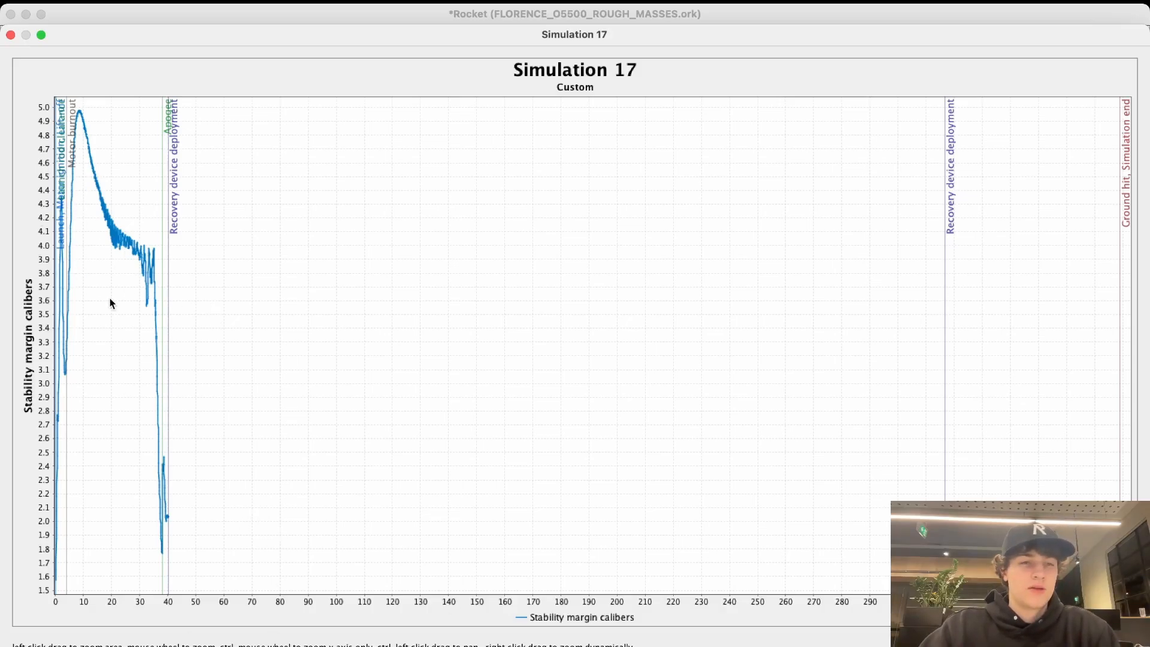
Step: Zoom in on the powered and coasting part of the stability curve to examine it, and close the plot
scroll(67, 313, "up", 1)
left_click_drag(65, 268, 822, 384)
left_click_drag(130, 399, 2, 476)
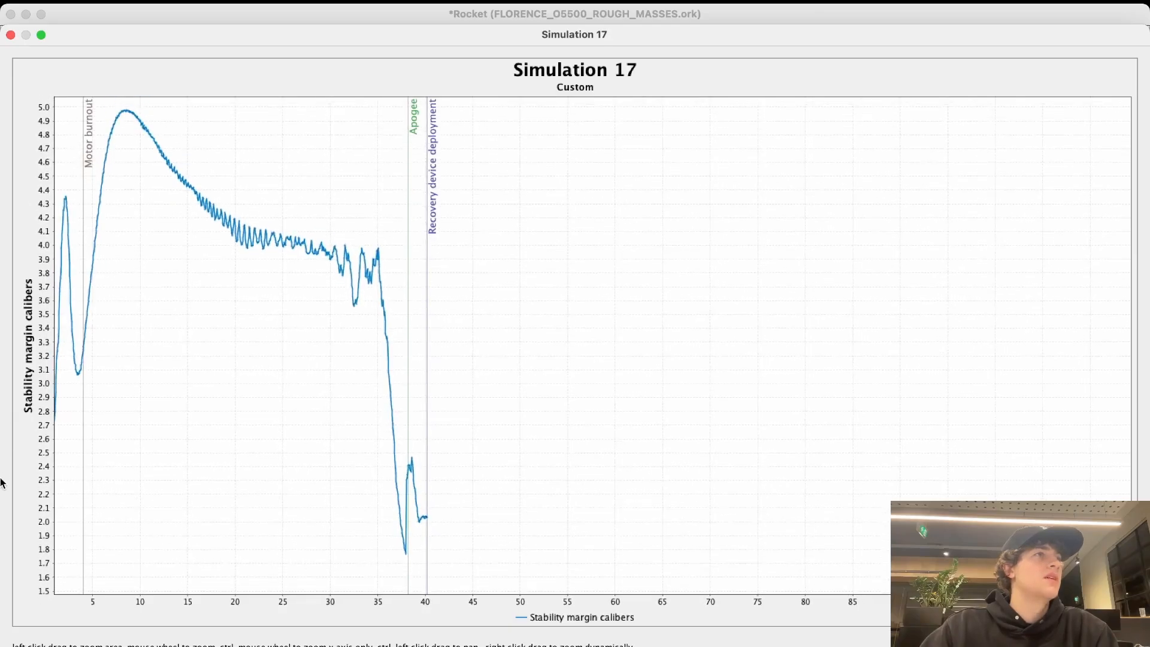
left_click_drag(94, 470, 177, 475)
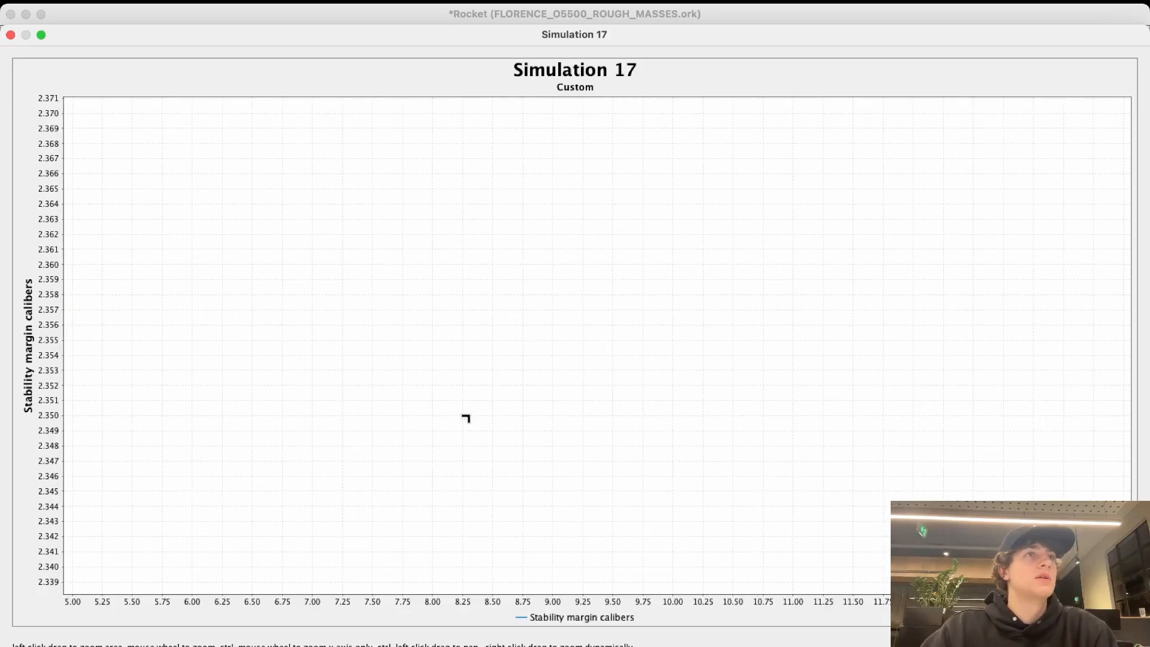
left_click(11, 34)
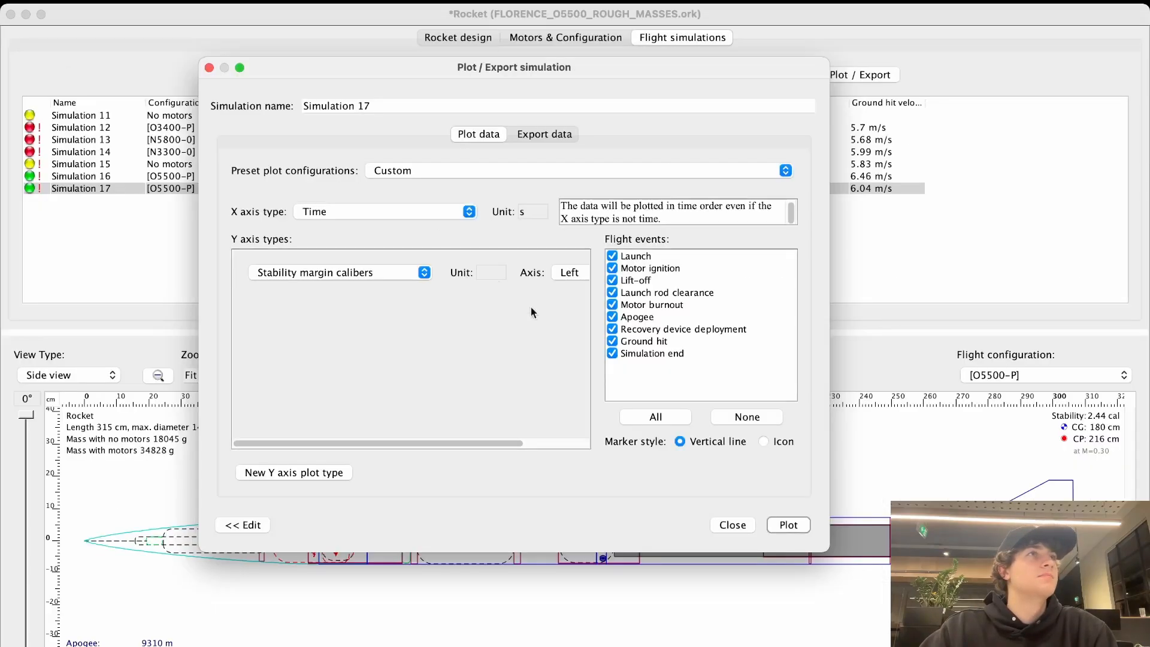
Step: Plot the stability margin again and enlarge the early flight to read the stability around launch rod clearance
left_click(785, 523)
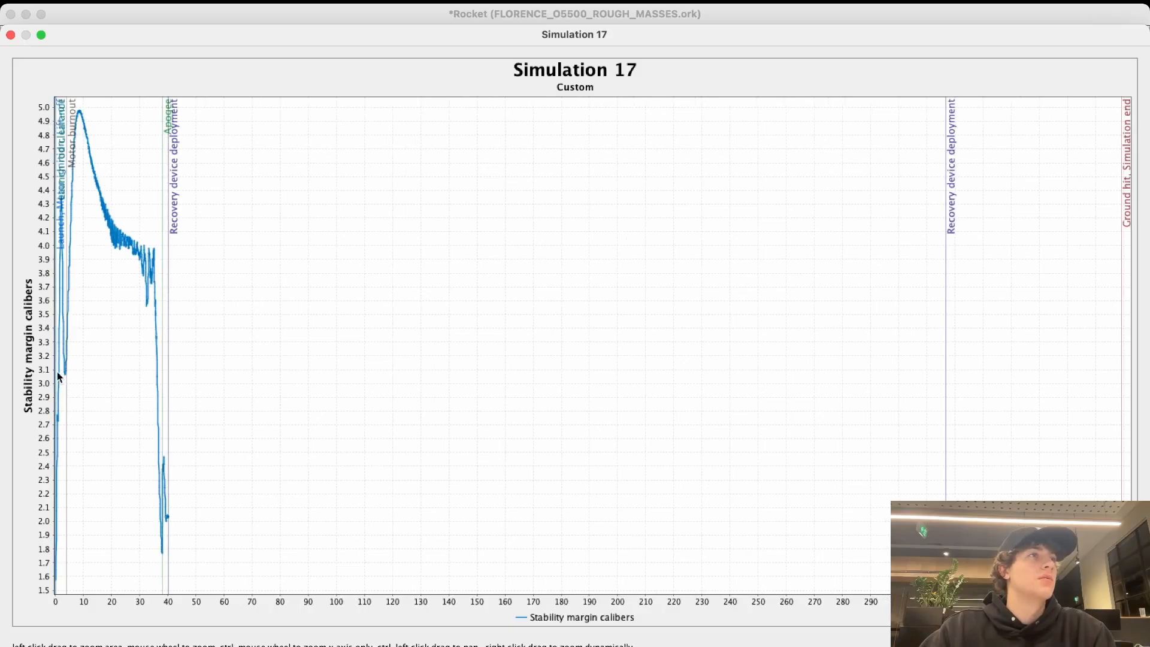
left_click_drag(58, 352, 927, 429)
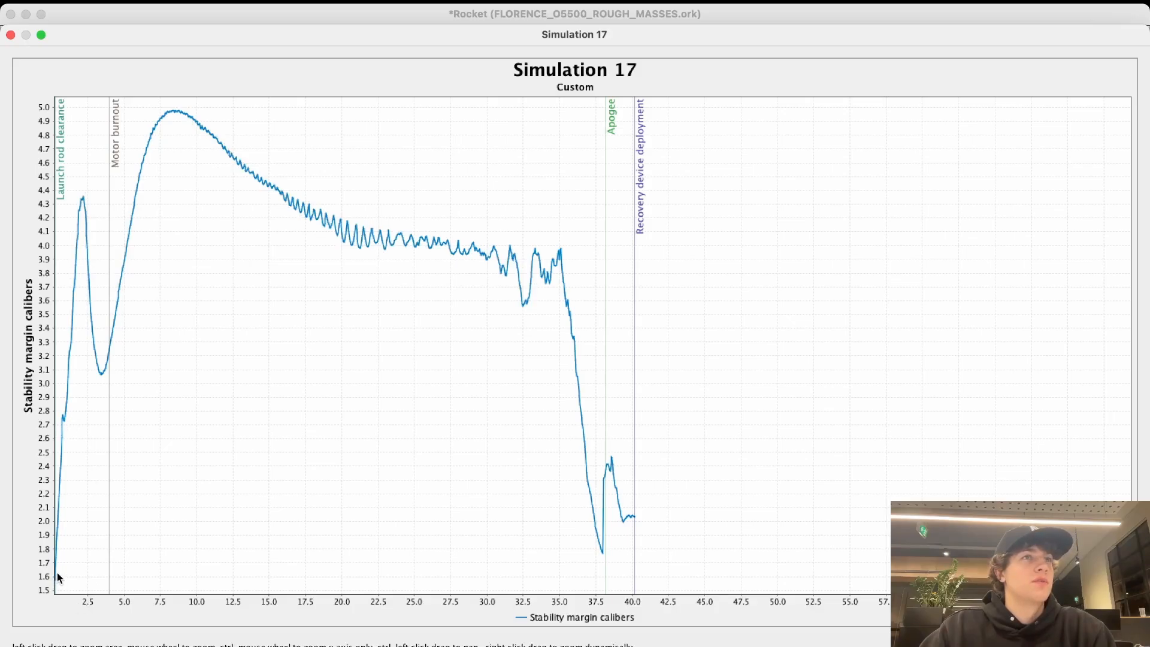
left_click_drag(84, 497, 0, 552)
left_click_drag(72, 575, 24, 577)
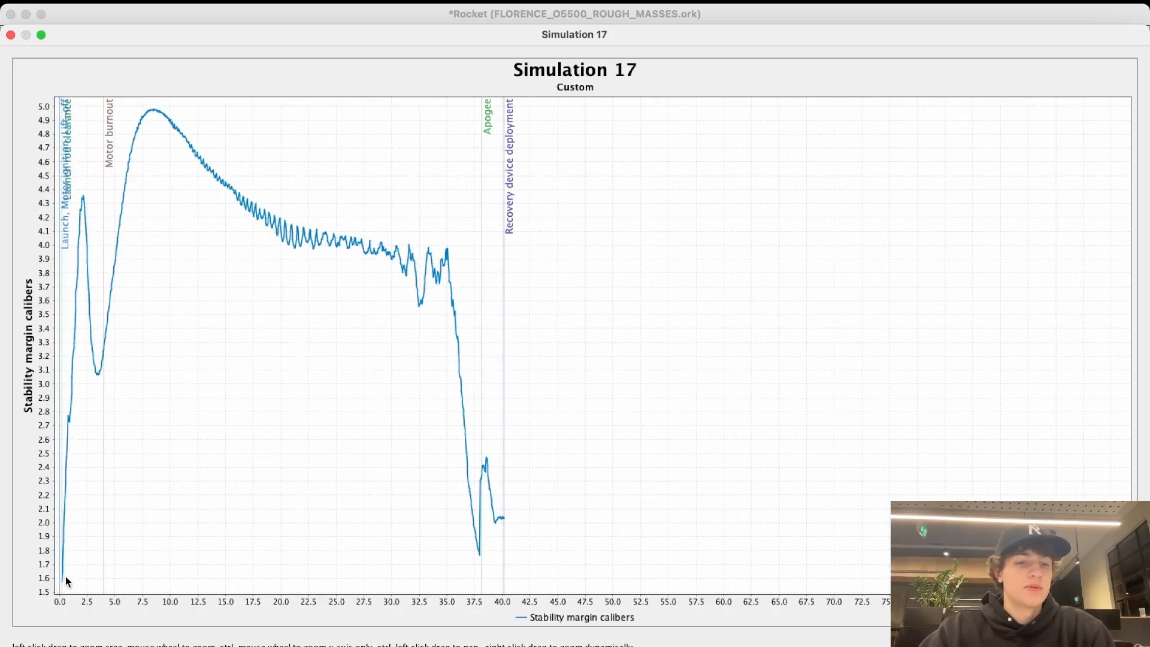
mouse_move(64, 580)
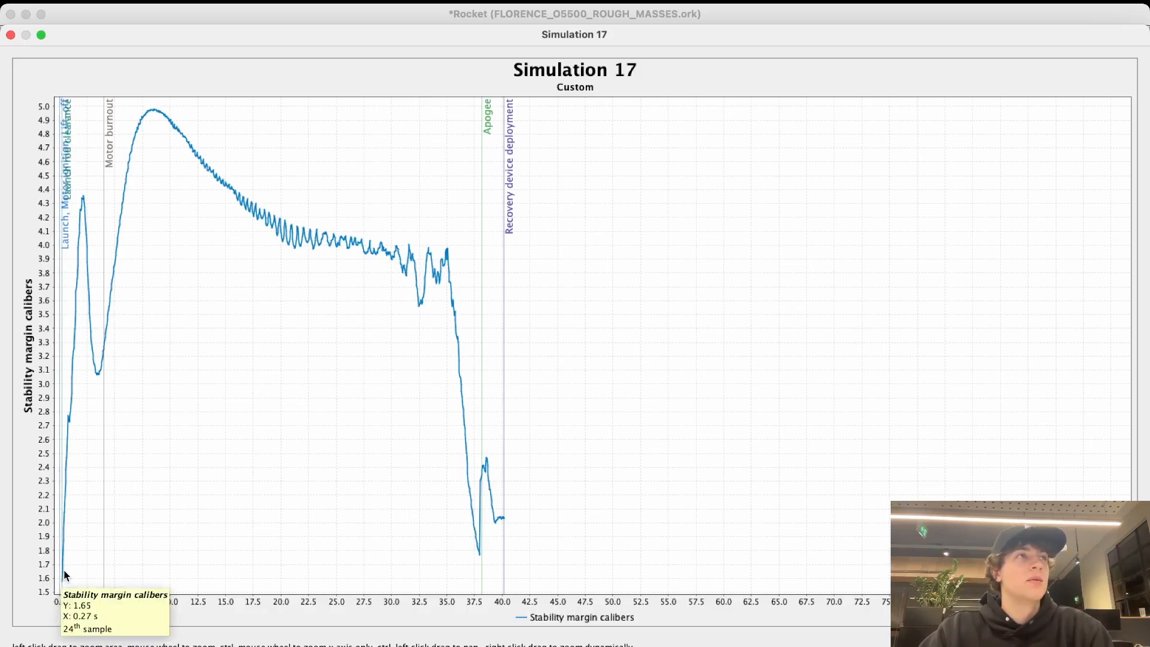
mouse_move(63, 549)
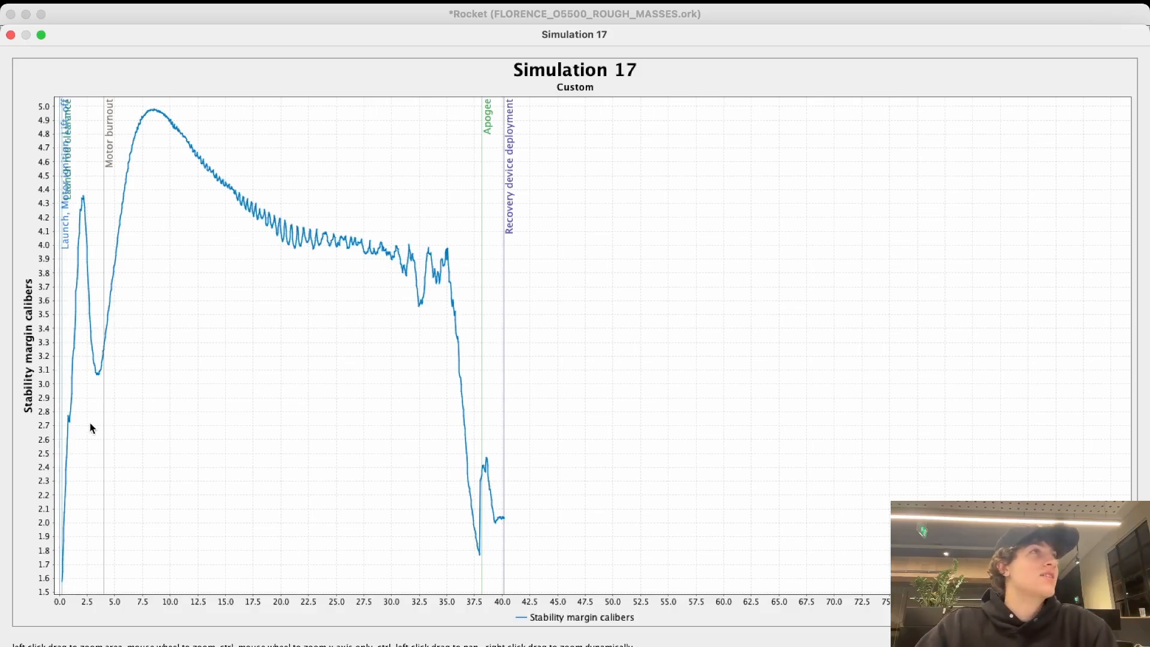
Step: Review the full stability margin curve of Simulation 17, and close the plot and its plot configuration dialog
scroll(86, 211, "up", 2)
scroll(83, 210, "down", 3)
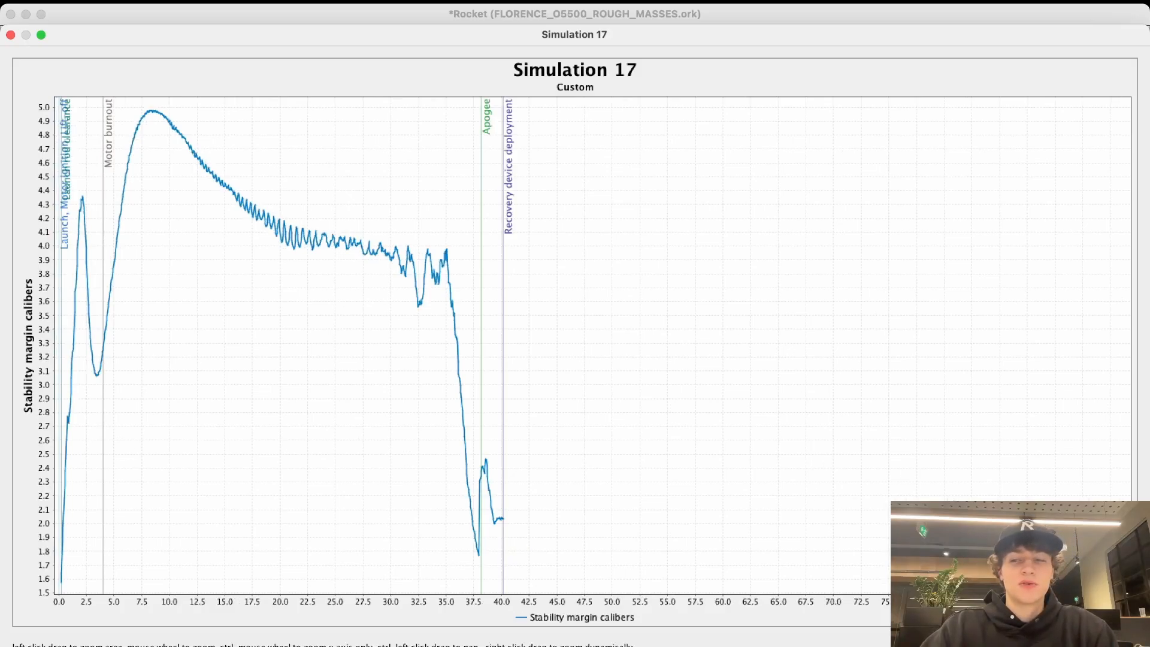
key("super+w")
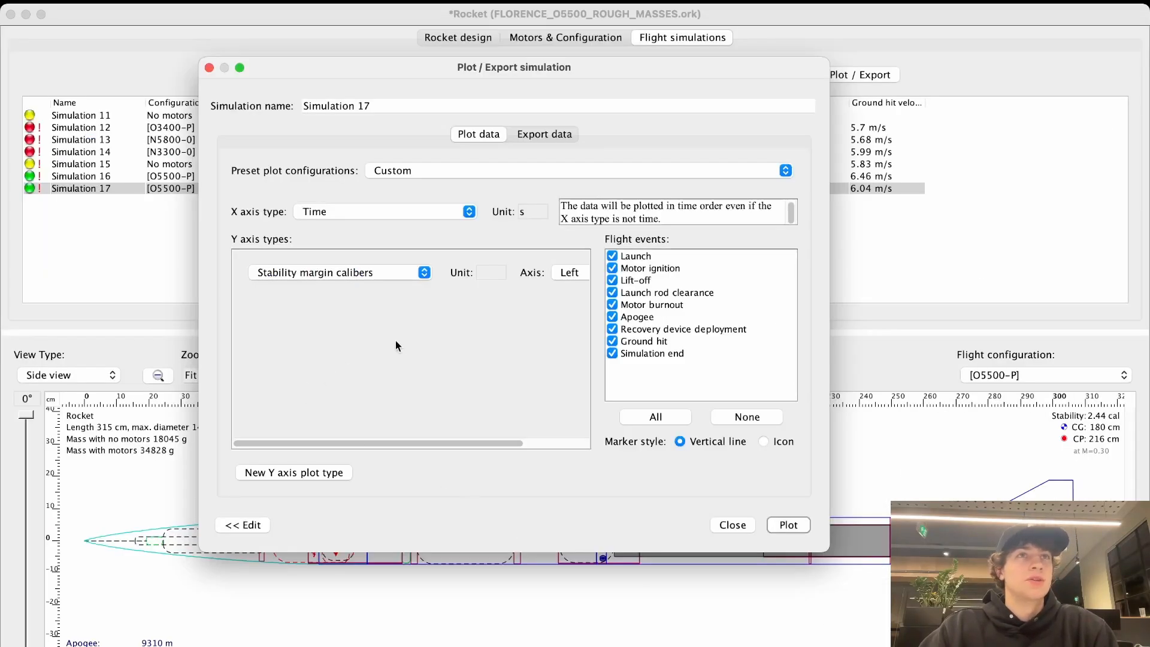
left_click(725, 525)
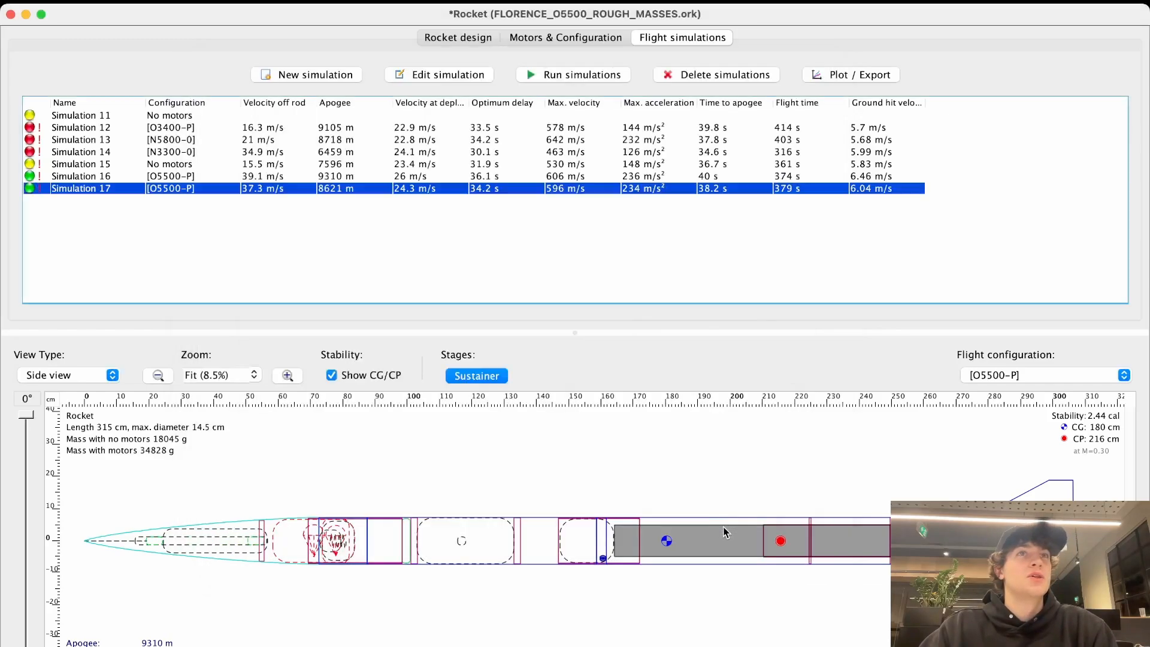
Step: Check the ground hit velocity and the velocity off rod of Simulation 17 in the simulation results table
left_click(802, 258)
left_click(862, 189)
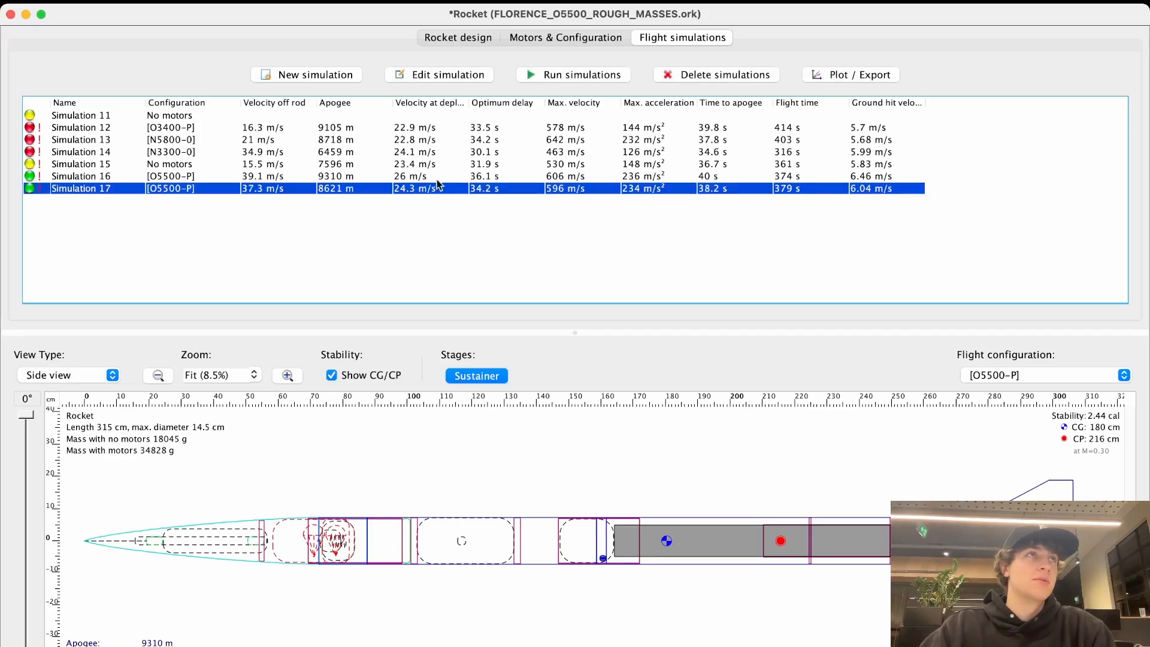
left_click(275, 195)
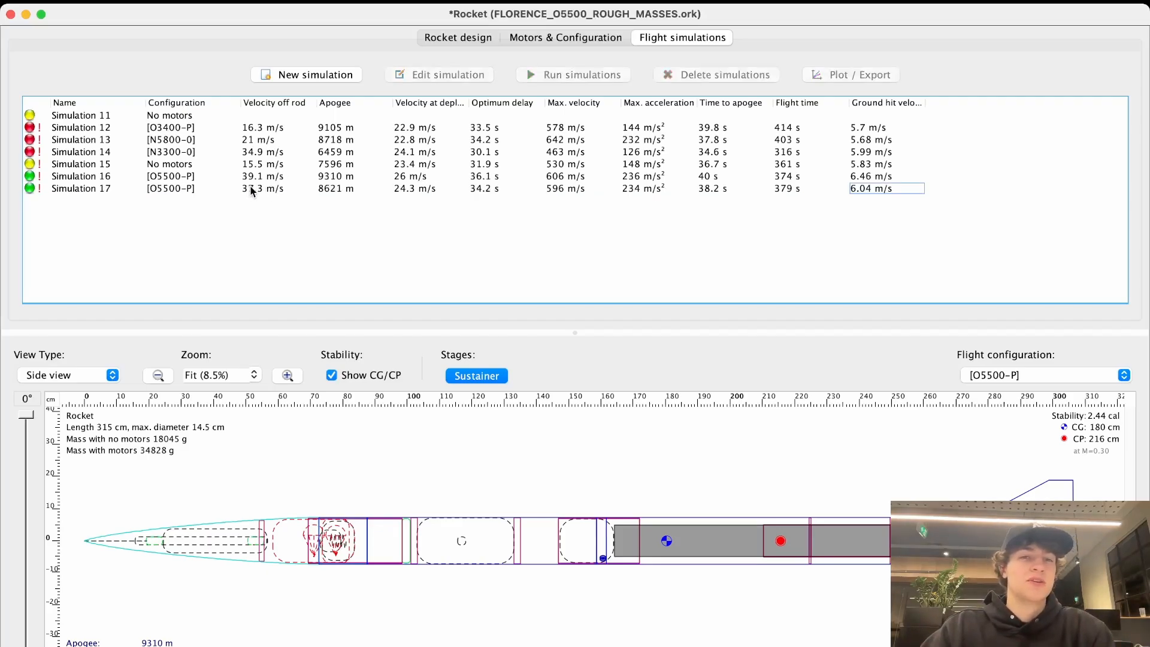
key("super+Tab")
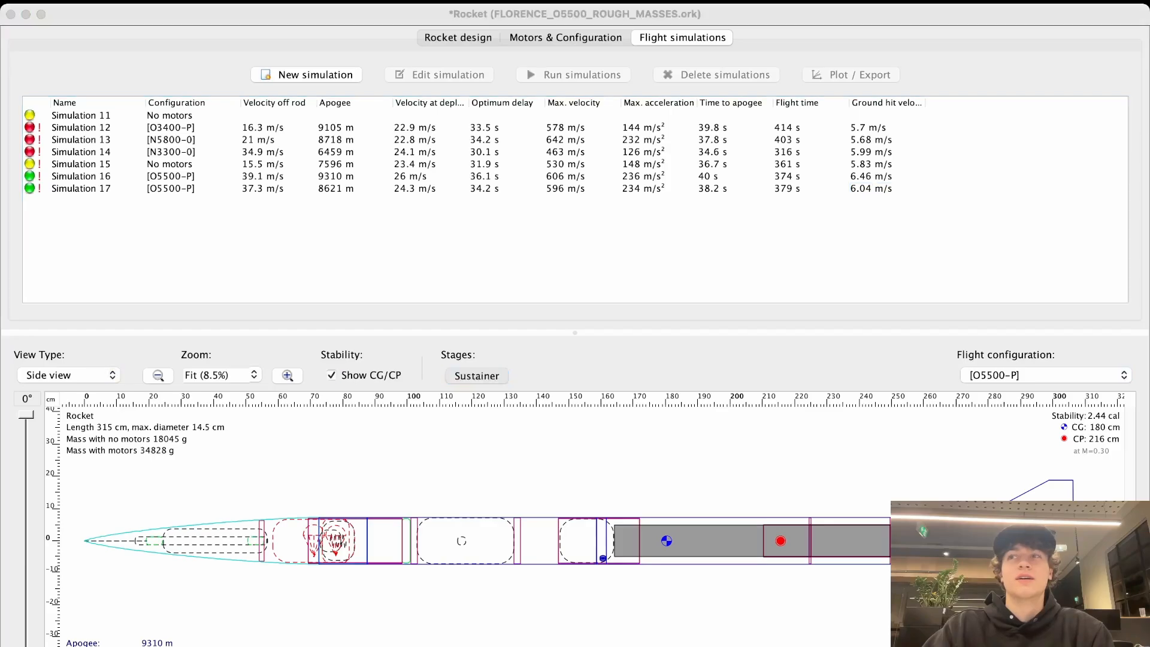